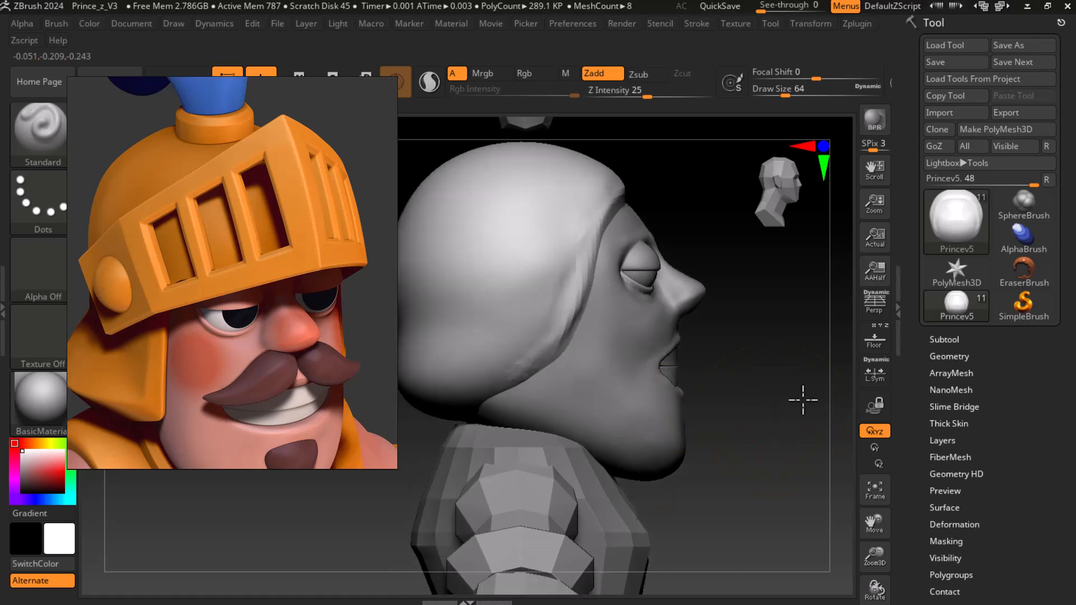
Load the compact_UI_brush_materials interface layout and select the Move brush.
left_click(1002, 9)
left_click(1002, 9)
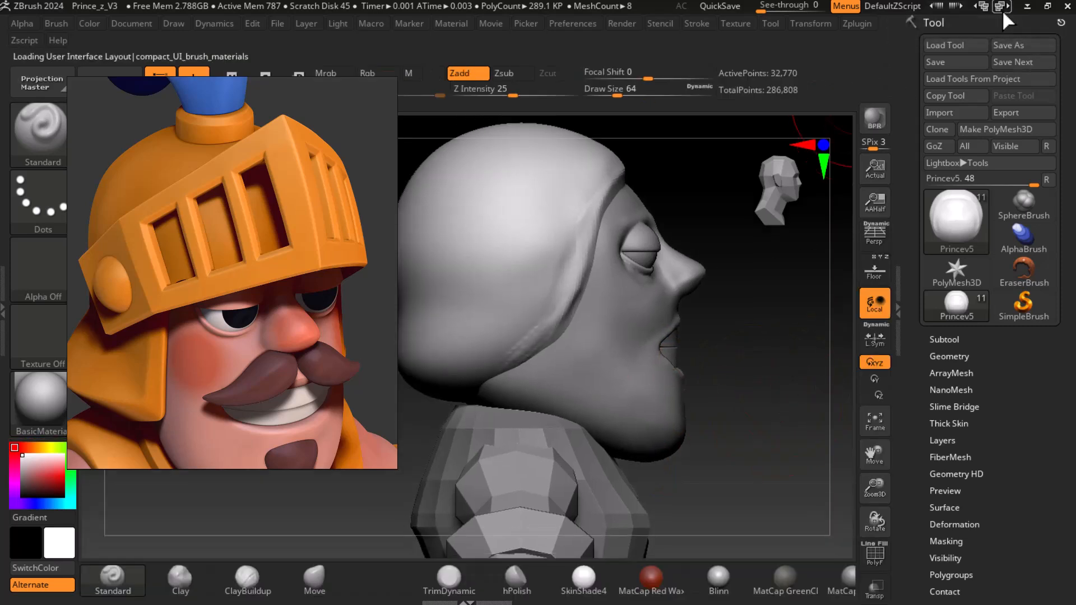
left_click(315, 585)
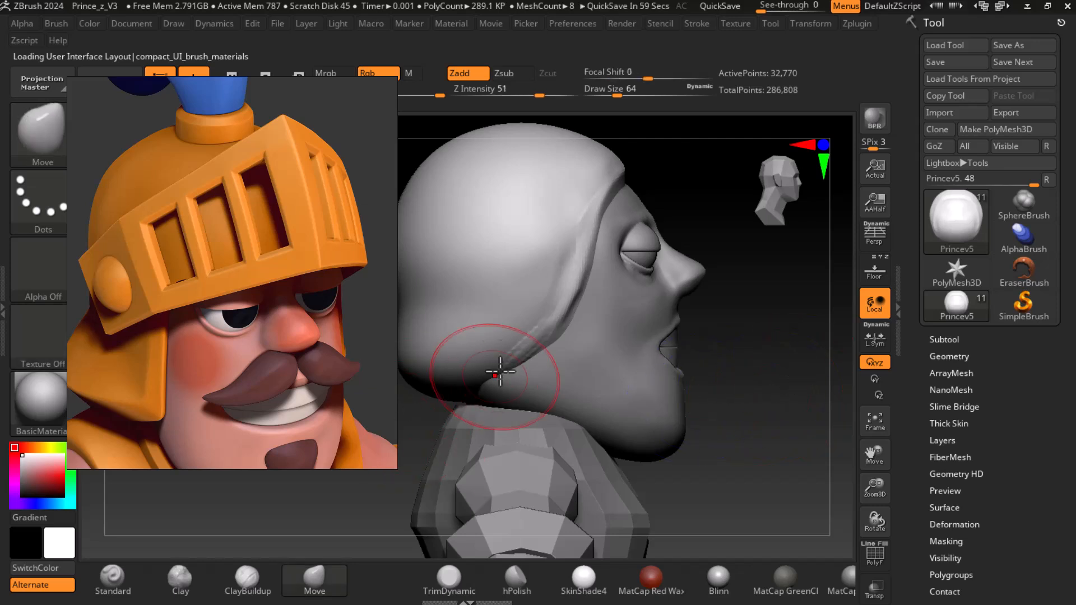
Pull the hood's side edge forward and down into an ear flap beside the jaw with the Move brush at size 64.
left_click_drag(757, 348, 613, 305)
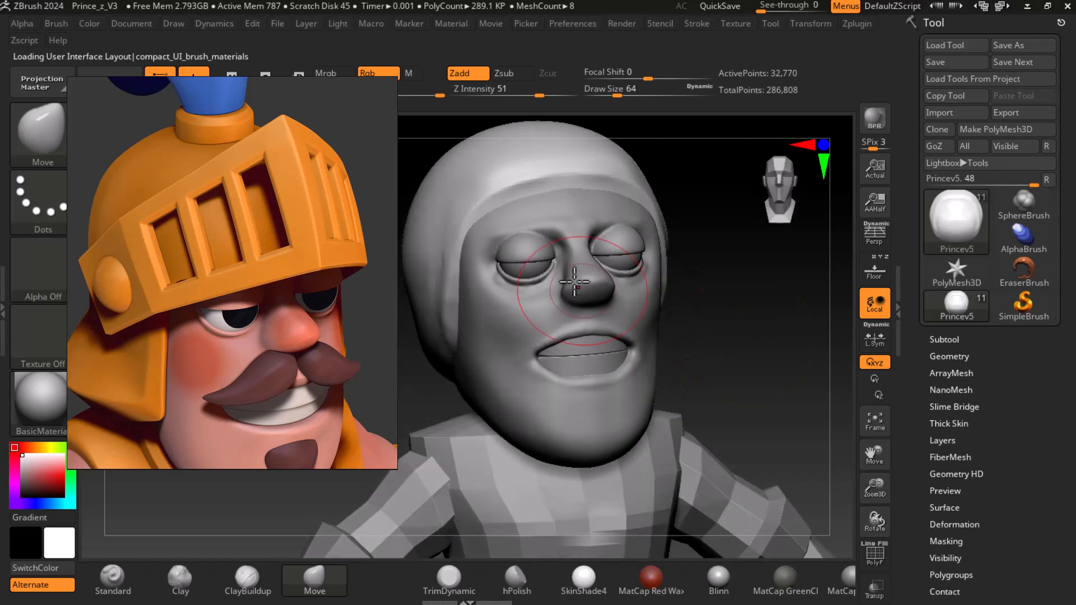
mouse_move(694, 370)
left_mouse_down()
mouse_move(775, 385)
mouse_move(713, 396)
left_mouse_up()
mouse_move(549, 344)
left_mouse_down()
mouse_move(553, 386)
mouse_move(499, 387)
mouse_move(566, 389)
left_mouse_up()
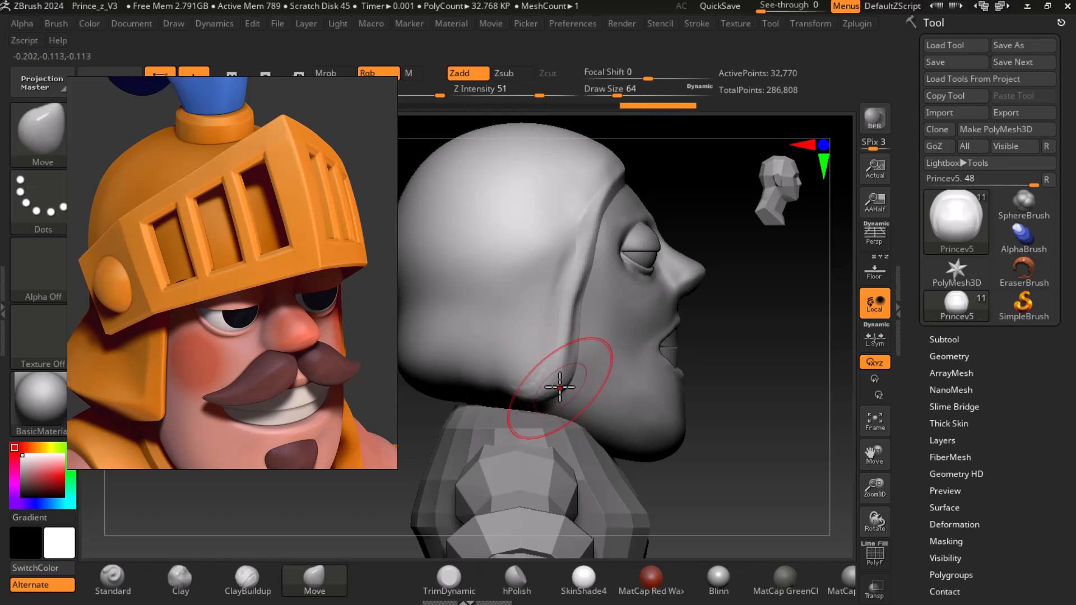
left_click_drag(765, 387, 657, 399)
left_click_drag(480, 449, 465, 448, "shift")
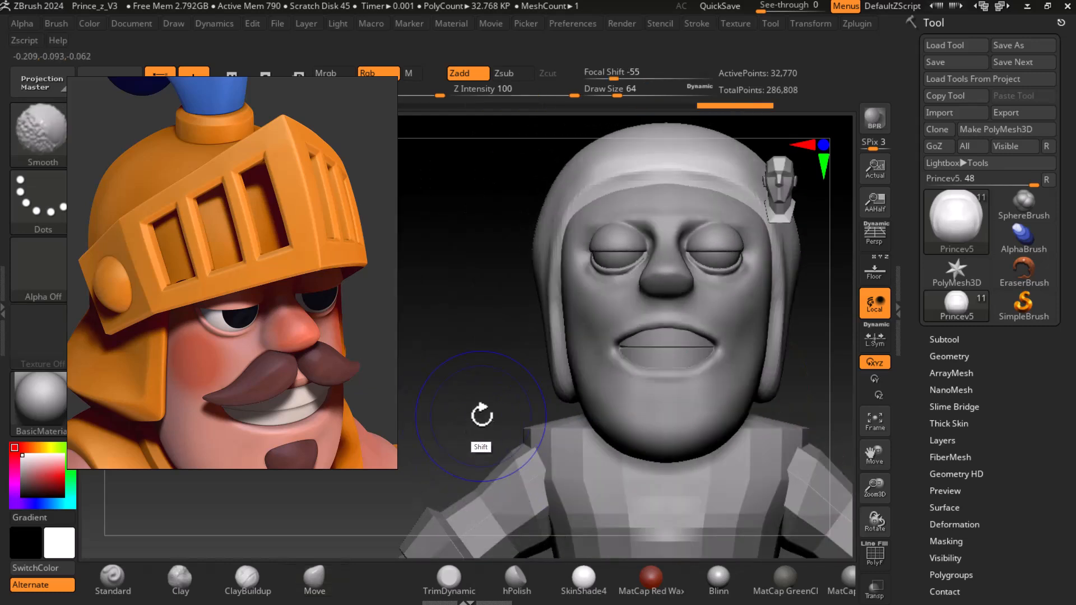
left_click_drag(478, 400, 583, 390)
left_click_drag(776, 376, 783, 403, "shift")
Flare the hood's lower sides outward with the Move brush, checking the front silhouette against the temporarily displayed floor reference drawings.
left_click_drag(375, 402, 254, 355)
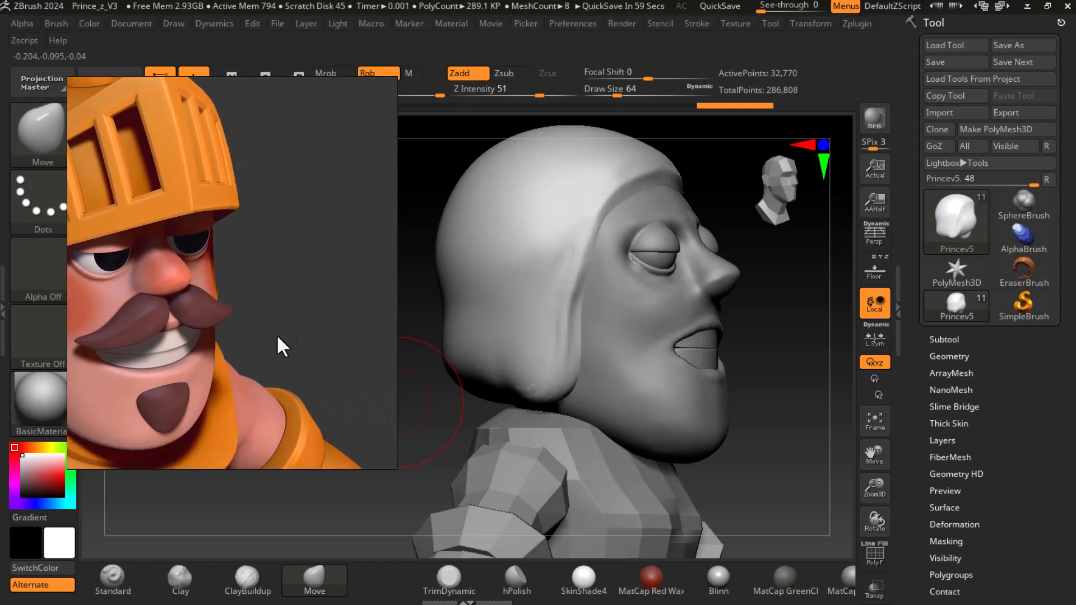
left_click_drag(754, 445, 906, 344)
left_click_drag(788, 355, 760, 342, "alt")
left_click(876, 274)
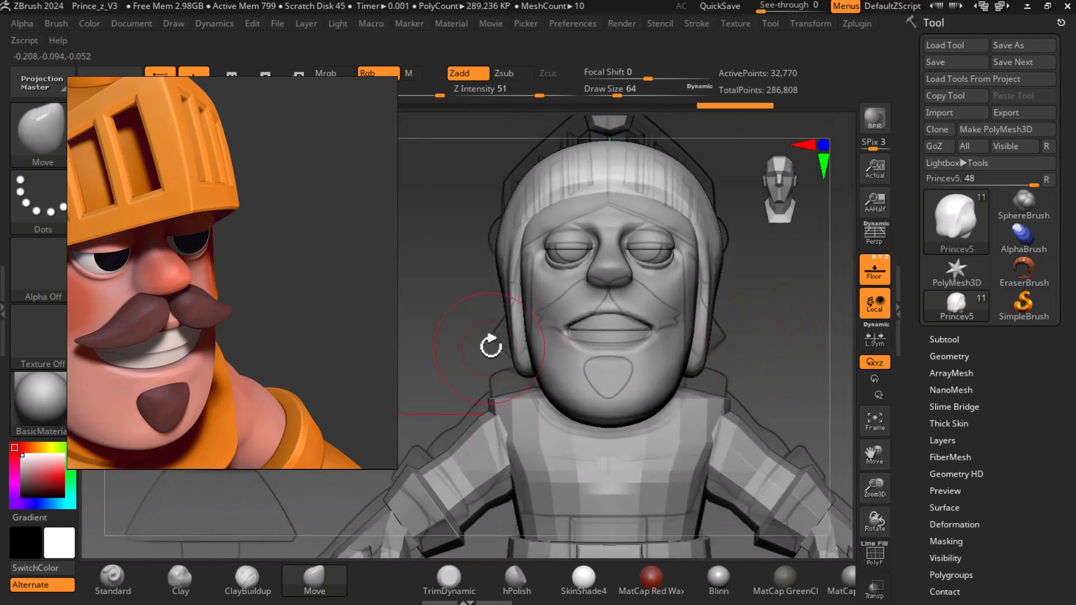
left_click_drag(484, 339, 718, 368)
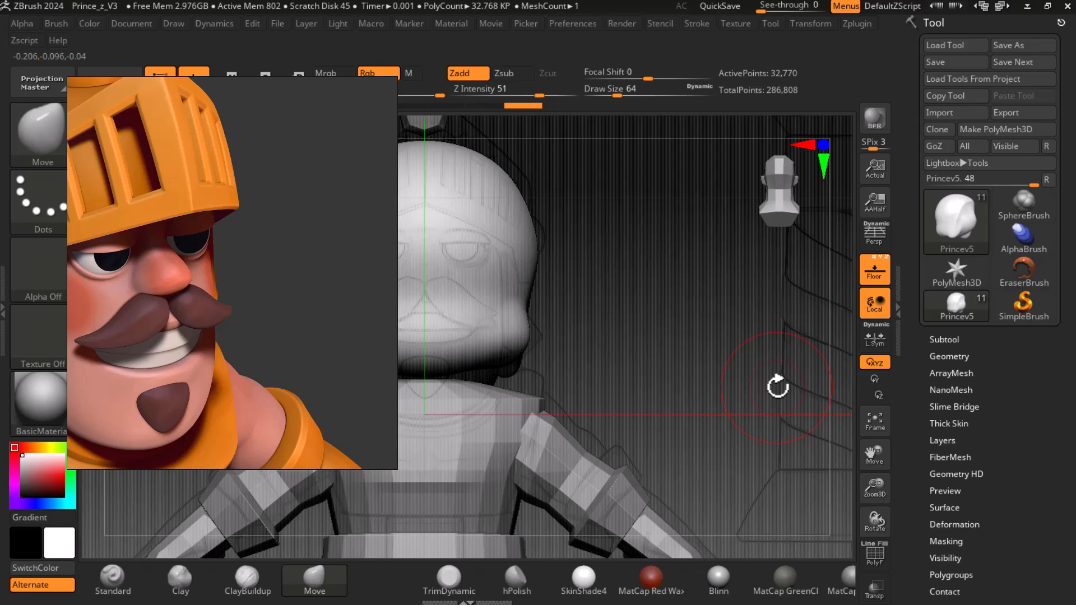
left_click(872, 270)
left_click_drag(813, 334, 830, 337)
Push the hood's lower back corners outward and shape the curve above them with the Move brush, following the reference picture.
middle_click_drag(126, 359, 305, 275)
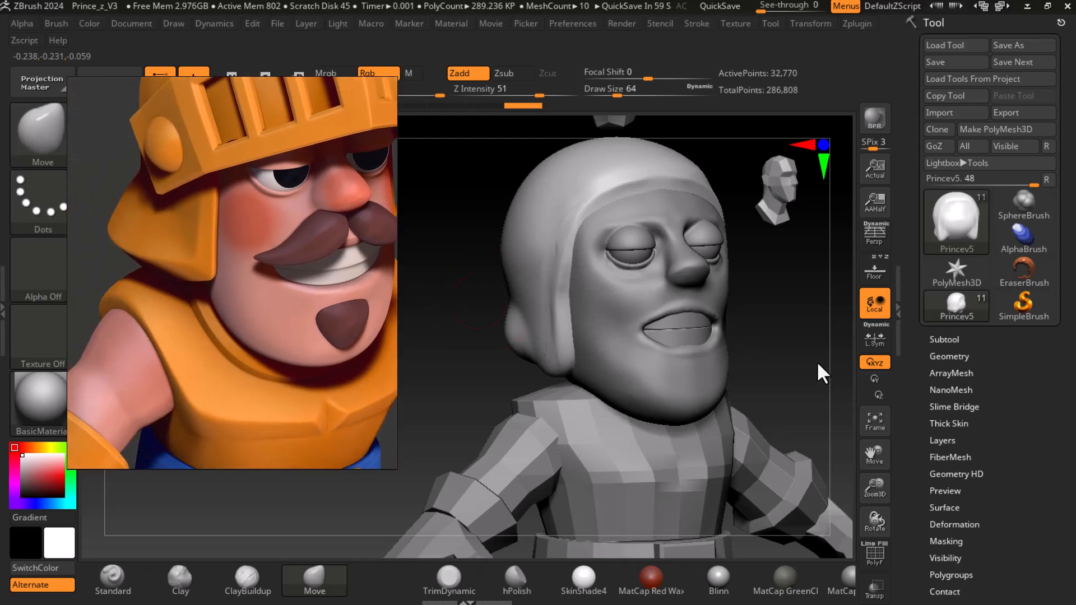
left_click_drag(817, 363, 802, 332)
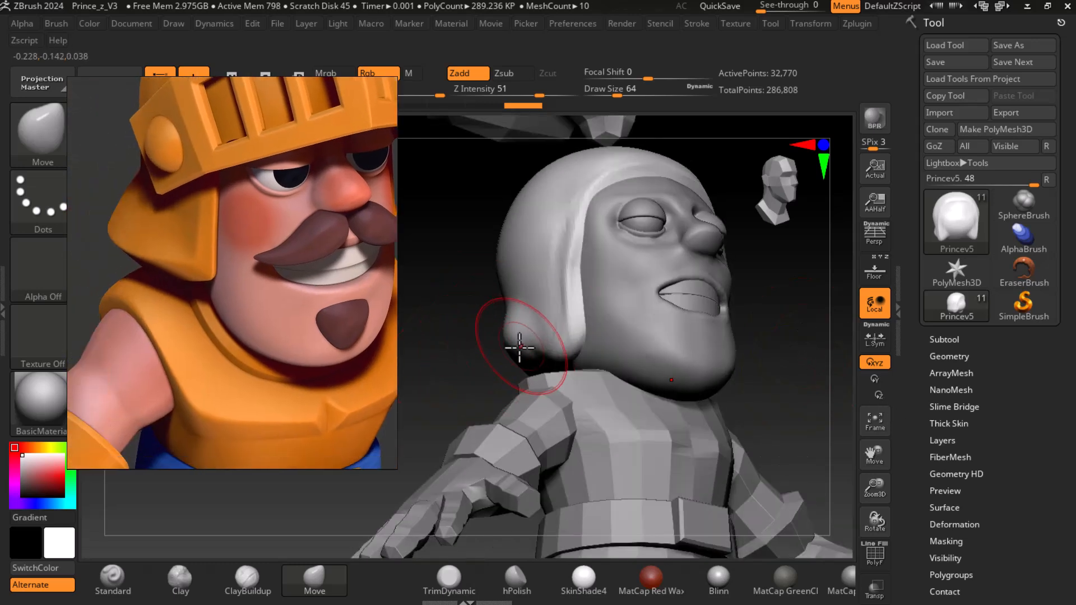
left_click_drag(500, 353, 510, 306)
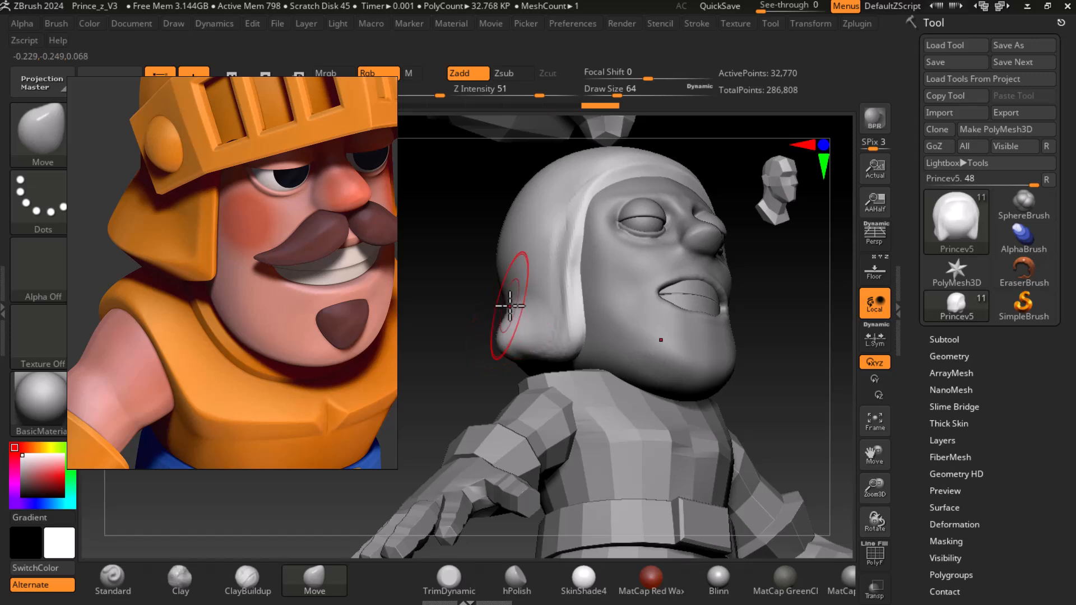
left_click_drag(509, 351, 552, 359)
mouse_move(773, 417)
left_mouse_down()
mouse_move(856, 417)
mouse_move(774, 408)
mouse_move(804, 415)
left_mouse_up()
mouse_move(622, 359)
left_mouse_down()
mouse_move(625, 370)
mouse_move(642, 368)
mouse_move(642, 322)
mouse_move(661, 337)
left_mouse_up()
left_click_drag(483, 333, 467, 336, "shift")
left_click_drag(816, 395, 663, 407)
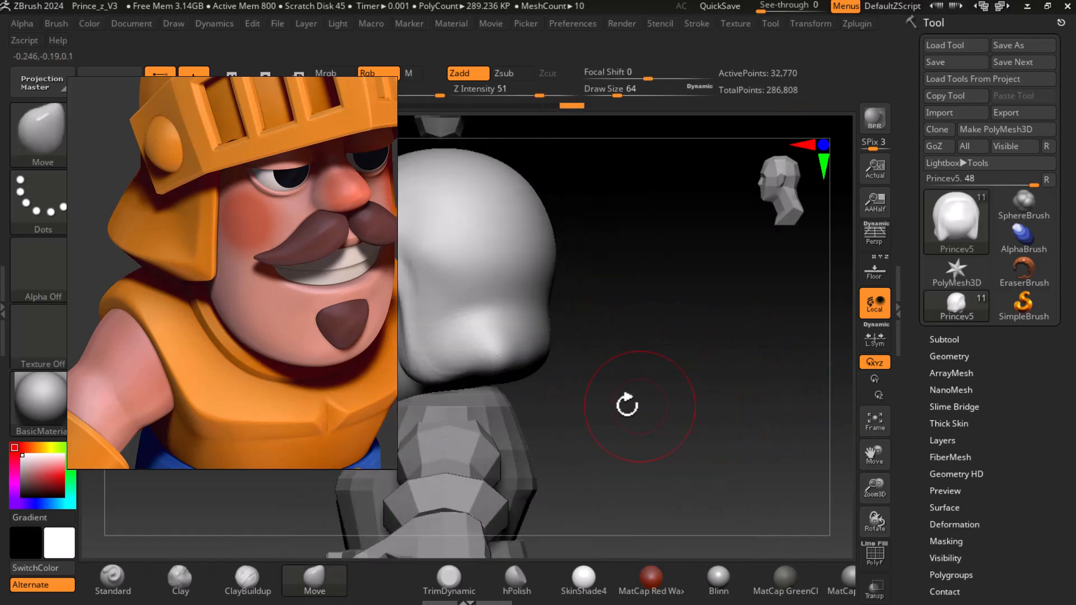
mouse_move(538, 348)
left_mouse_down()
mouse_move(758, 377)
mouse_move(726, 401)
mouse_move(761, 382)
mouse_move(742, 363)
mouse_move(659, 356)
left_mouse_up()
Refine the hood's flared side contour against the front reference drawings with the Move brush reduced to size 28.
left_click(238, 586)
left_click_drag(608, 314, 586, 336, "alt")
left_click_drag(667, 384, 679, 381)
left_click_drag(680, 381, 875, 341, "alt")
left_click(875, 269)
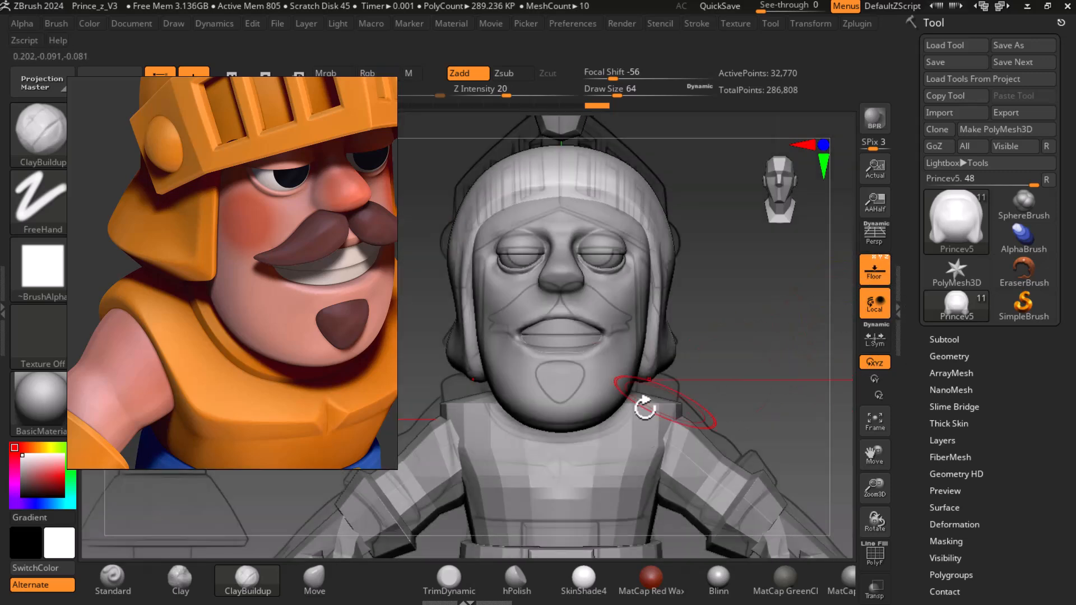
left_click(312, 594)
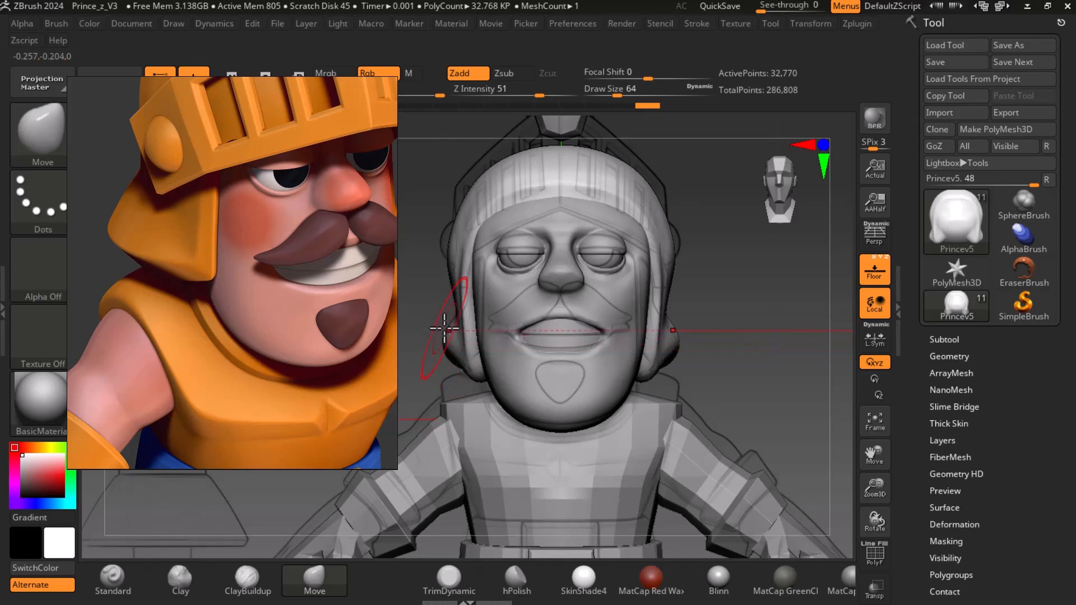
key("bracketleft")
key("bracketleft")
key("bracketleft")
left_click_drag(533, 321, 526, 338)
key("bracketleft")
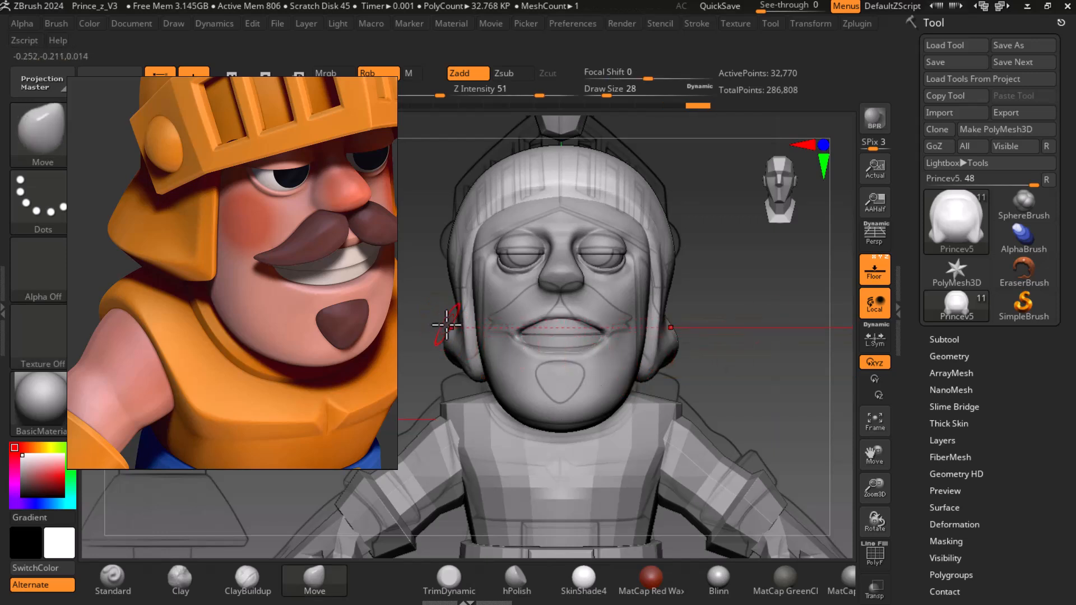
left_click(880, 276)
Build up the ear flap's front edge on the hood with ClayBuildup at size 28 and smooth the strokes.
mouse_move(801, 353)
left_mouse_down()
mouse_move(722, 363)
mouse_move(785, 380)
mouse_move(756, 374)
mouse_move(783, 364)
mouse_move(677, 397)
left_mouse_up()
mouse_move(734, 358)
left_mouse_down()
mouse_move(800, 372)
mouse_move(783, 380)
mouse_move(822, 360)
mouse_move(823, 380)
mouse_move(700, 437)
left_mouse_up()
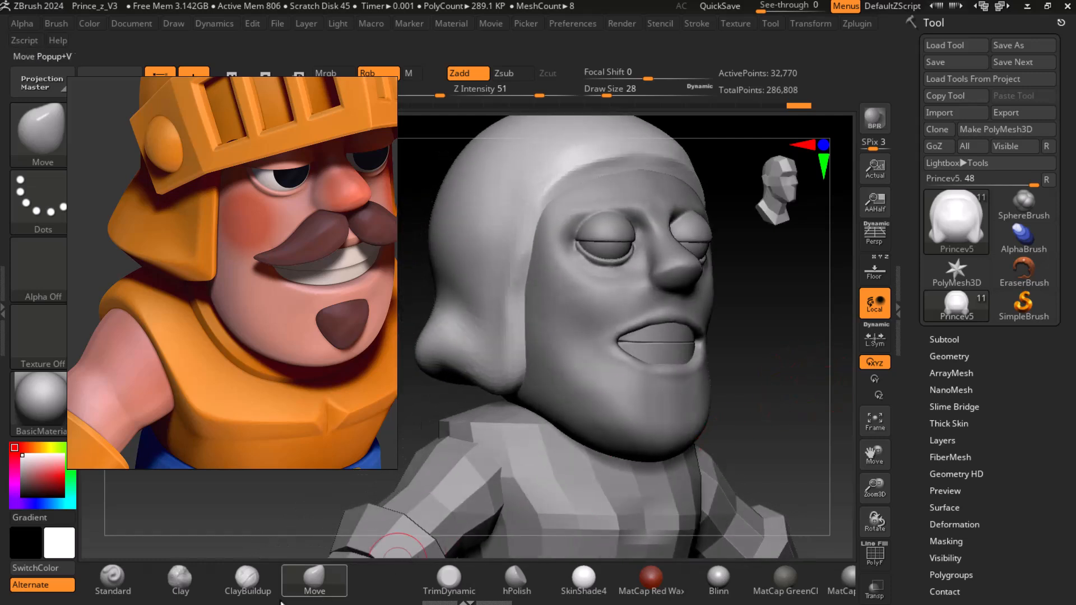
left_click(241, 583)
mouse_move(784, 311)
left_mouse_down()
mouse_move(554, 279)
mouse_move(528, 290)
mouse_move(521, 332)
left_mouse_up()
left_click_drag(813, 389, 842, 387)
left_click_drag(524, 280, 503, 404)
left_click_drag(515, 356, 497, 422)
left_click_drag(507, 376, 500, 411)
left_click_drag(516, 292, 489, 443, "shift")
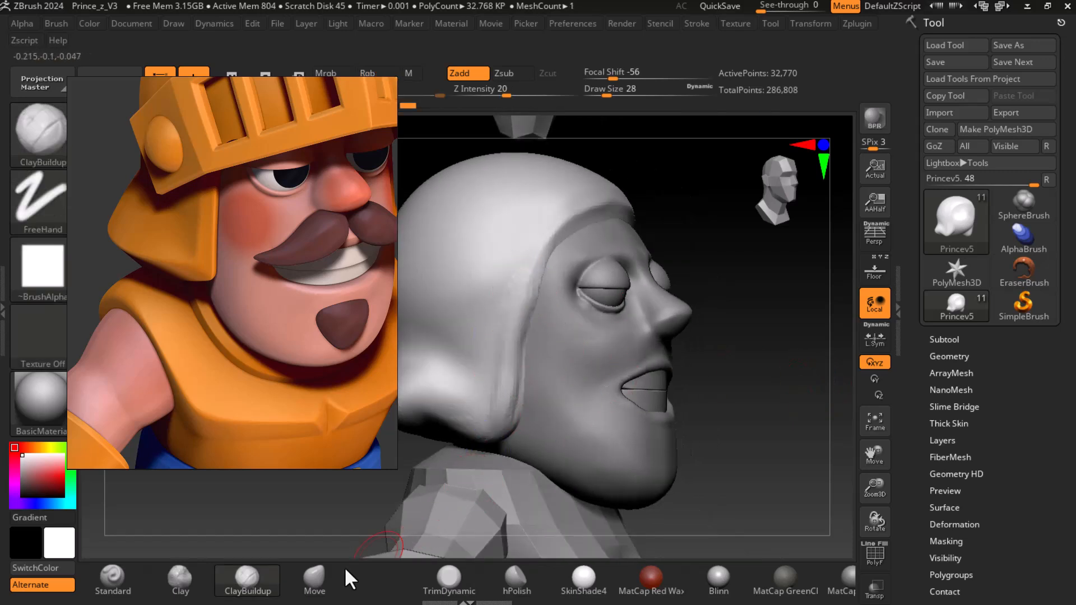
Flatten the hood's side rim with the hPolish brush and check it from the front and side.
left_click(516, 578)
left_click_drag(519, 299, 517, 295)
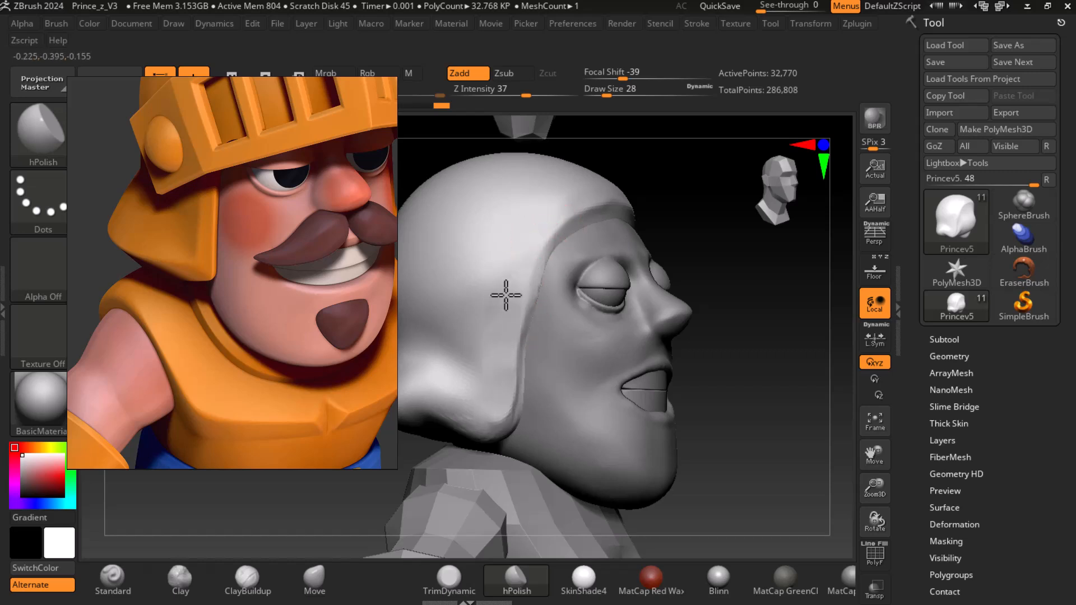
left_click_drag(740, 283, 730, 331)
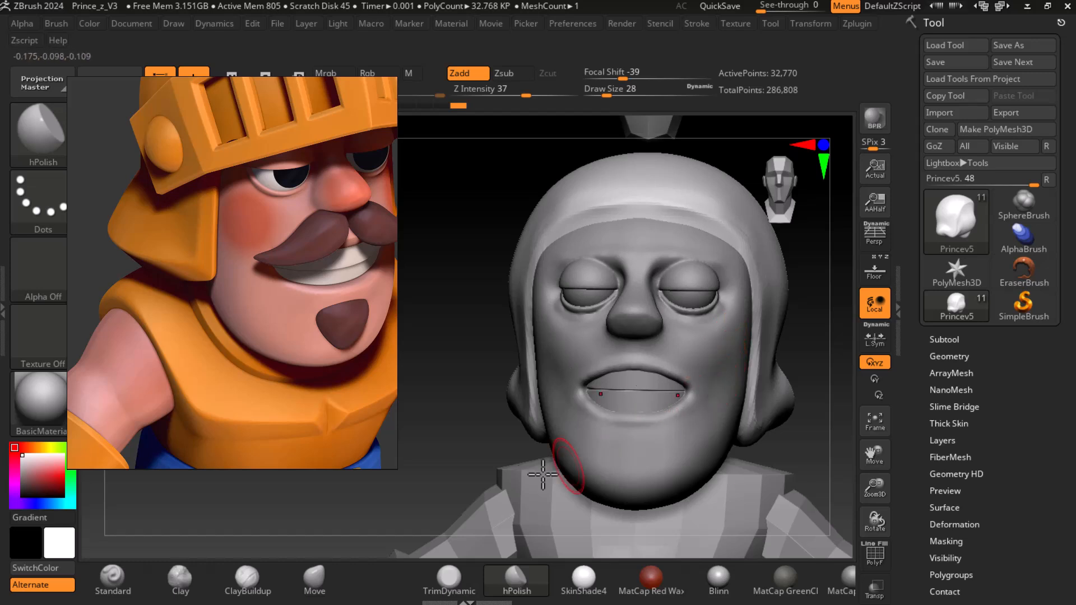
left_click_drag(481, 434, 747, 426)
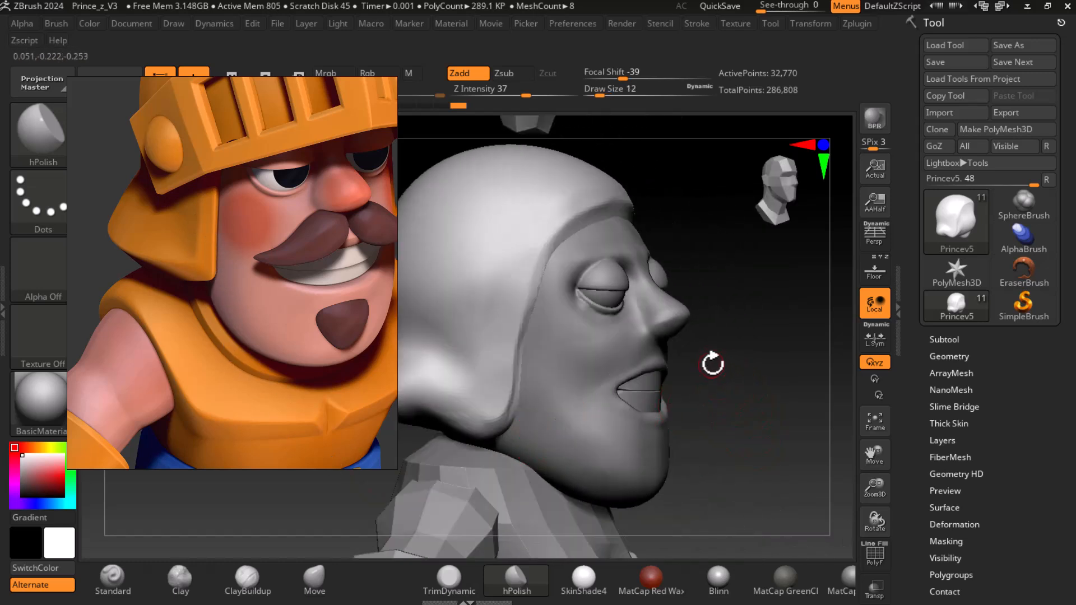
Build up the hood's rim from forehead to ear flap with ClayBuildup at size 22, and smooth it at intensity 21.
left_click(247, 577)
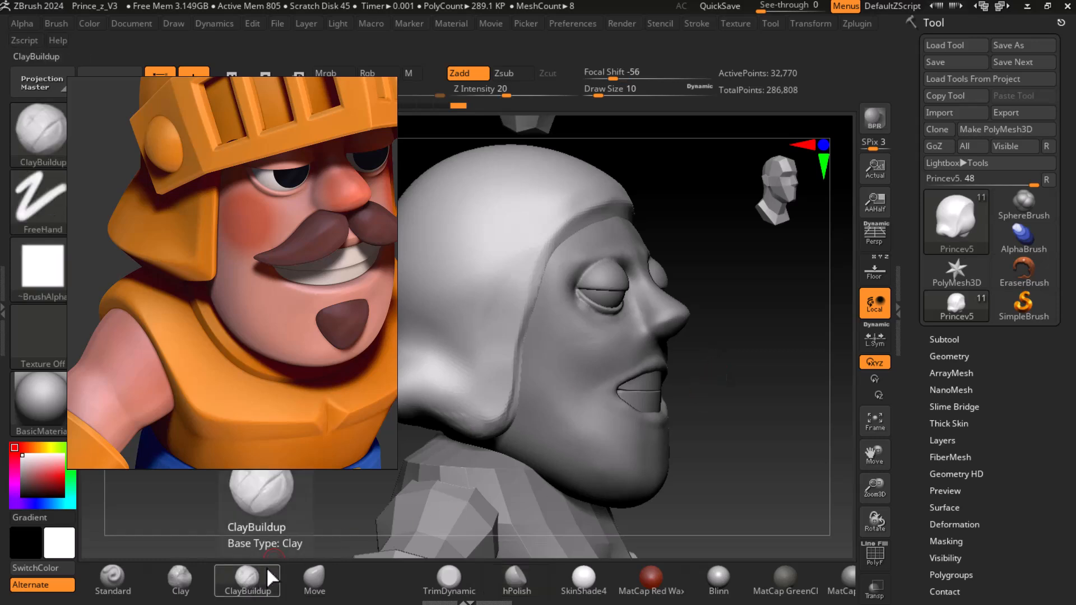
mouse_move(618, 199)
left_mouse_down()
mouse_move(543, 267)
mouse_move(555, 234)
mouse_move(490, 416)
left_mouse_up()
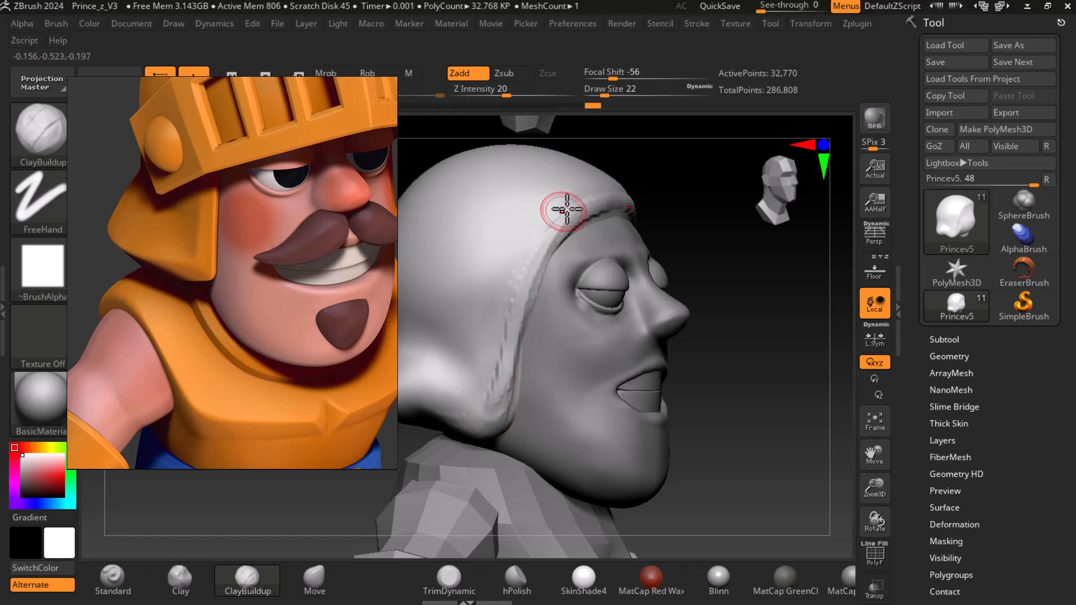
key("shift")
left_click_drag(505, 311, 493, 410, "shift")
left_click_drag(558, 92, 508, 102, "shift")
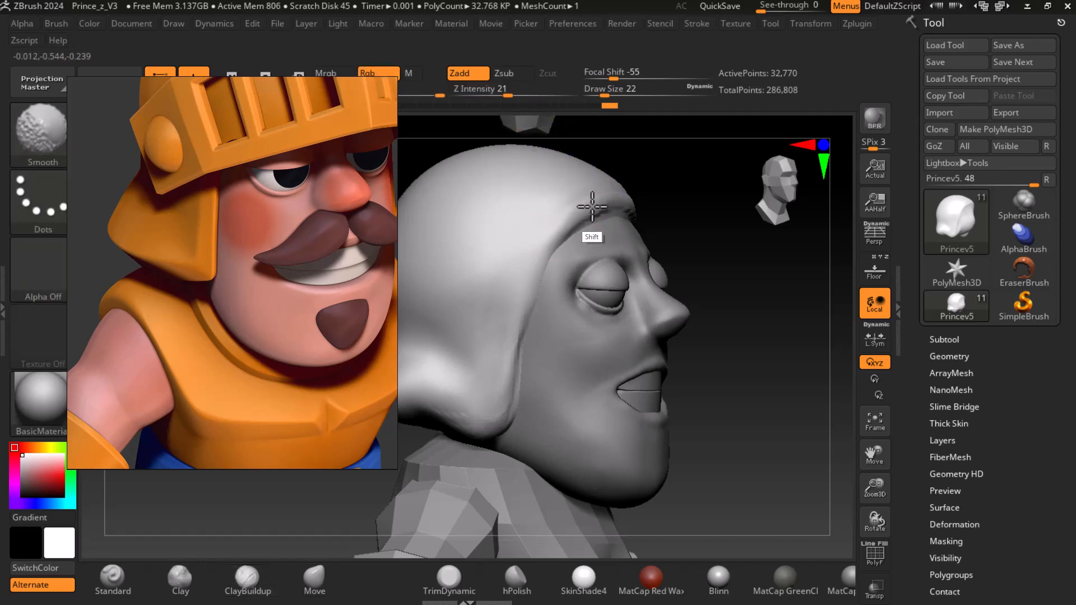
Add more clay along the hood's side rim with ClayBuildup and flatten it with hPolish, reducing the brush size to 14.
mouse_move(558, 244)
left_mouse_down()
mouse_move(508, 326)
mouse_move(509, 365)
left_mouse_up()
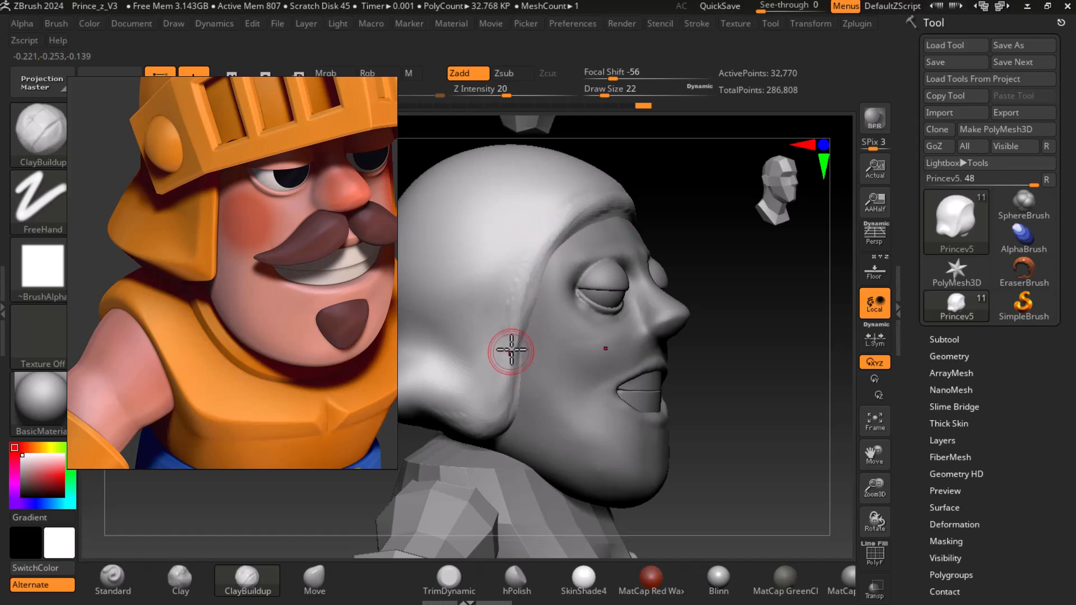
mouse_move(507, 318)
left_mouse_down()
mouse_move(489, 423)
mouse_move(483, 413)
mouse_move(526, 277)
mouse_move(550, 265)
left_mouse_up()
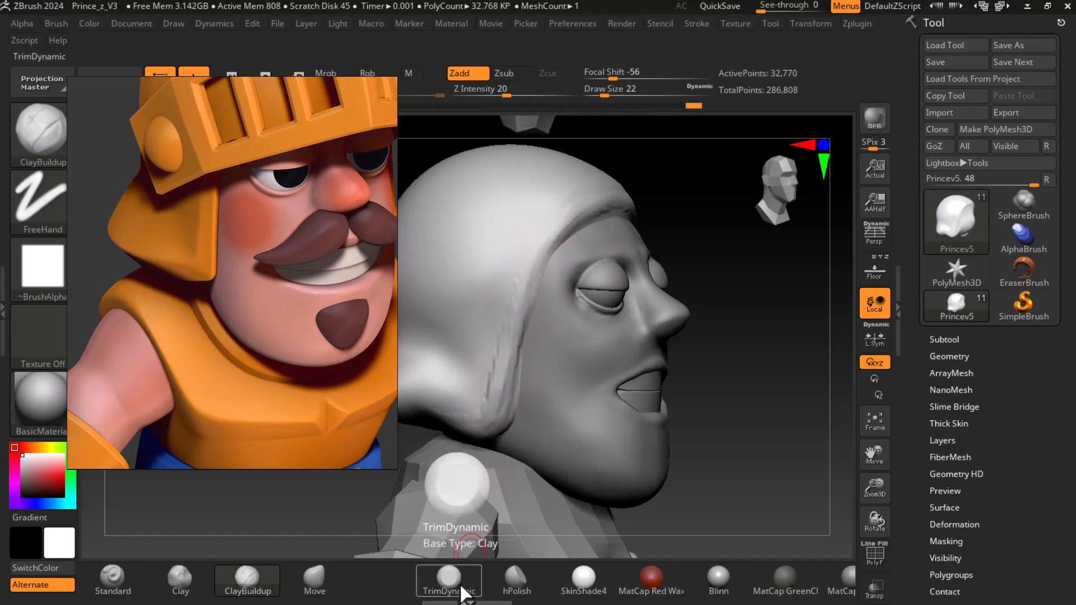
left_click(516, 580)
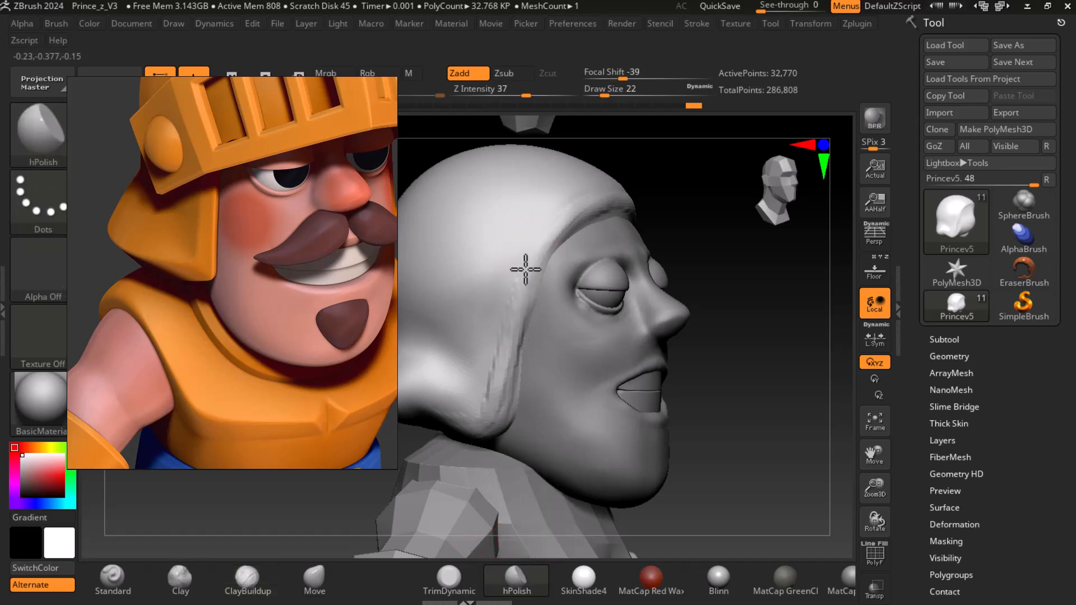
left_click_drag(509, 352, 523, 300)
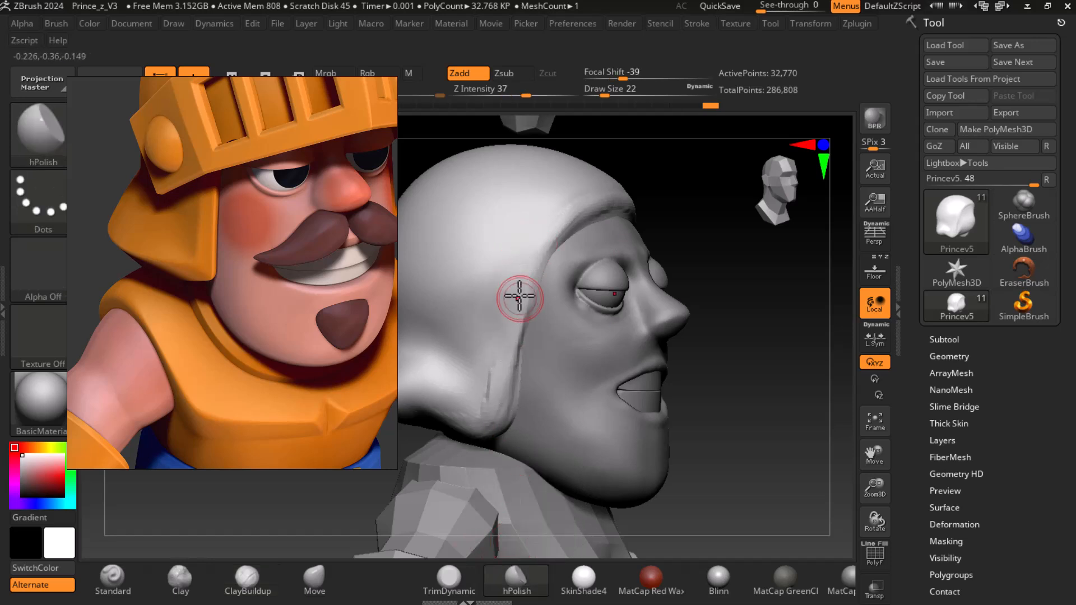
key("bracketleft")
left_click_drag(555, 222, 541, 258)
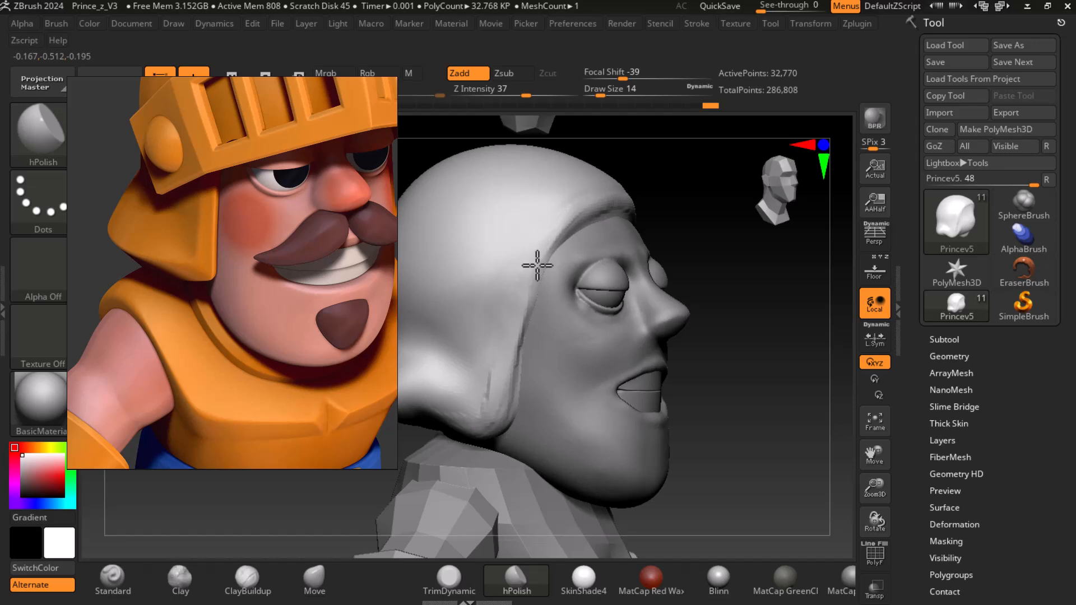
Dock the Stroke palette beside the canvas and enable LazyMouse for the hPolish brush.
left_click(696, 23)
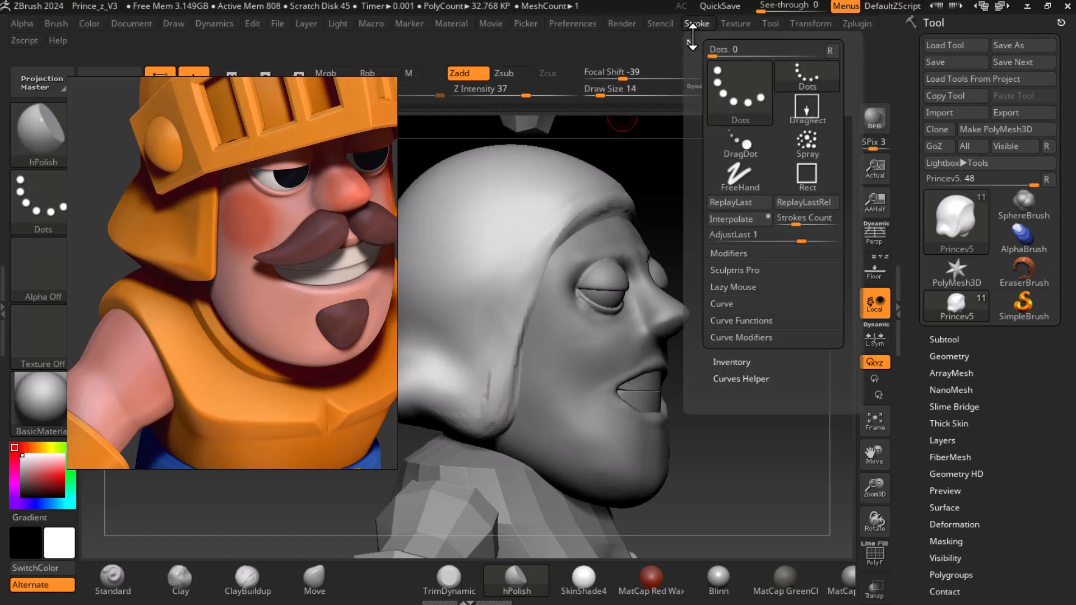
left_click(690, 44)
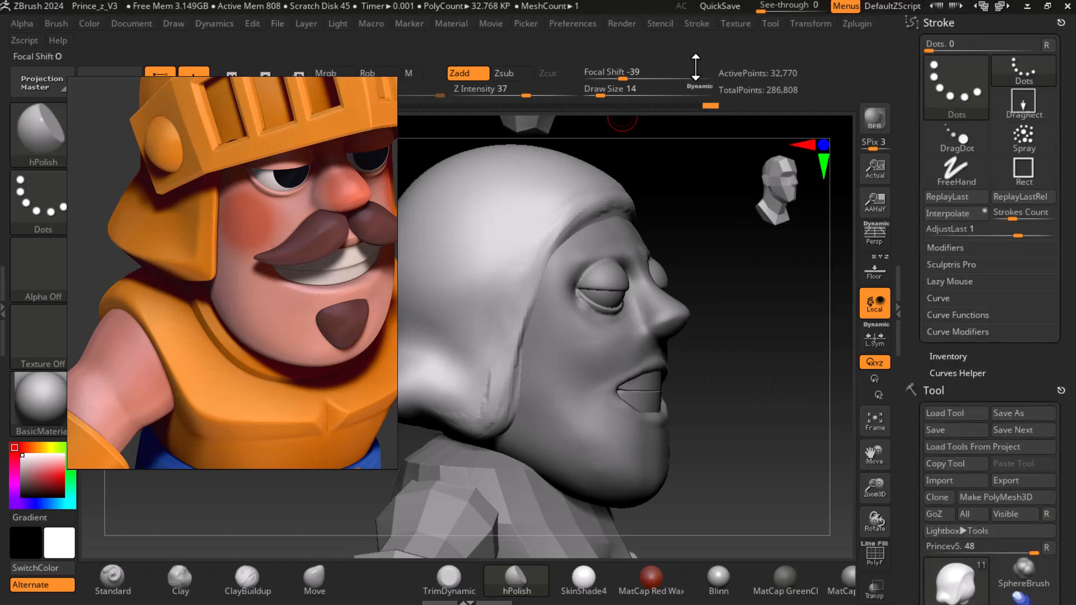
left_click(955, 283)
left_click(951, 300)
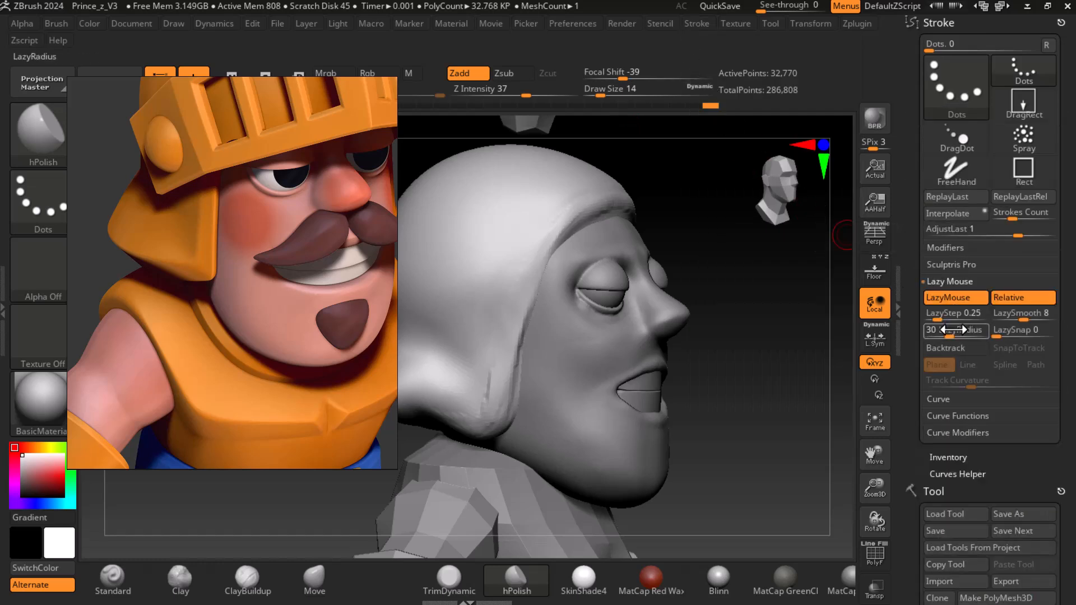
Flatten the hood's side rim from forehead to ear flap with LazyMouse hPolish strokes, raising the brush intensity to 48.
left_click_drag(551, 220, 572, 213)
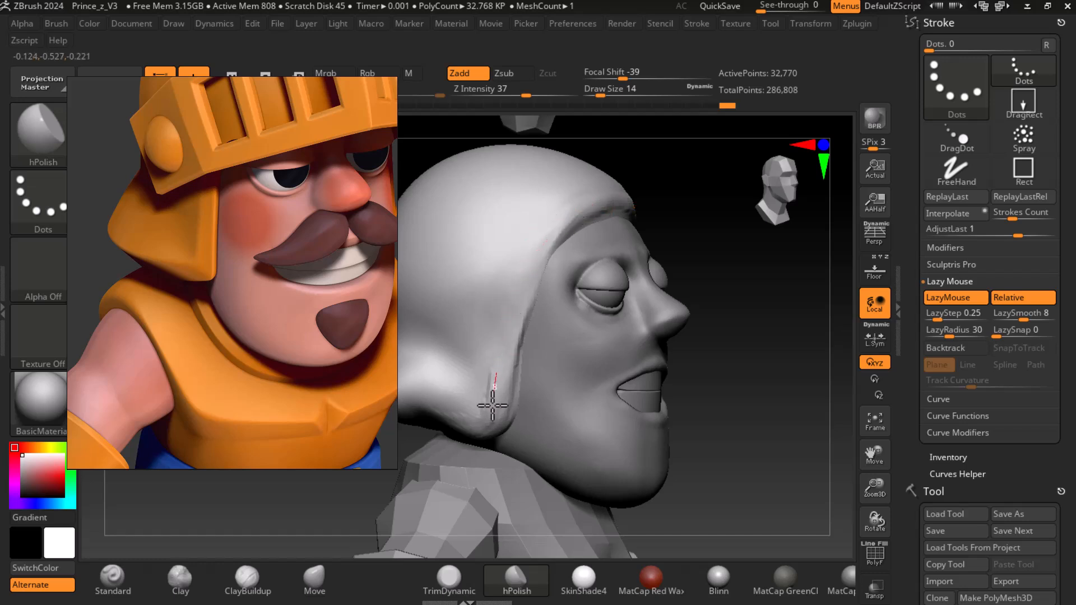
left_click_drag(489, 434, 487, 447)
mouse_move(775, 437)
left_mouse_down("alt")
mouse_move(752, 399)
mouse_move(779, 401)
mouse_move(793, 353)
mouse_move(648, 334)
left_mouse_up("alt")
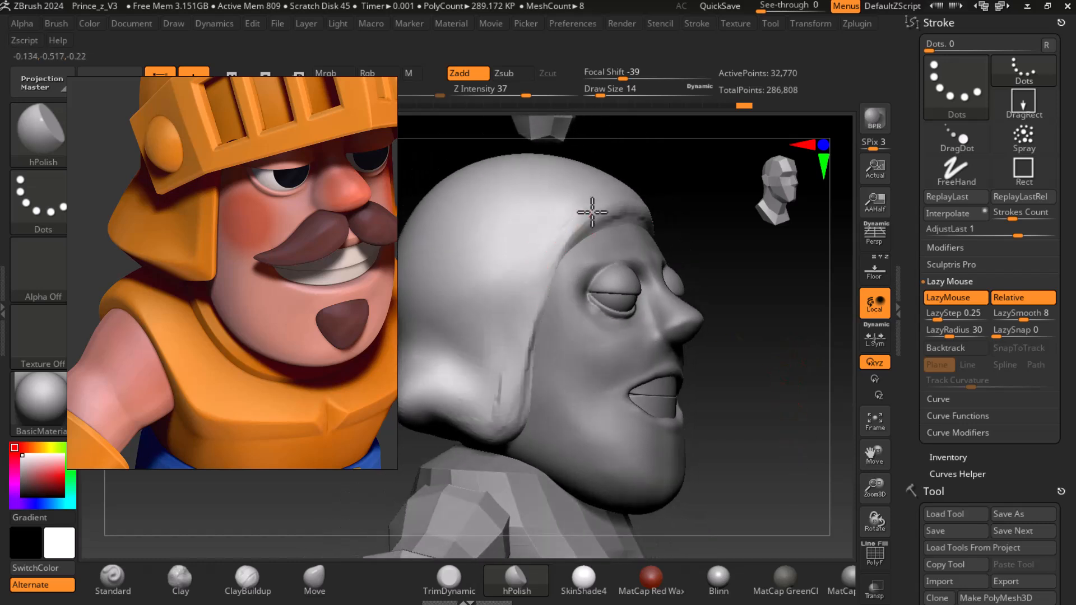
left_click_drag(504, 377, 508, 339)
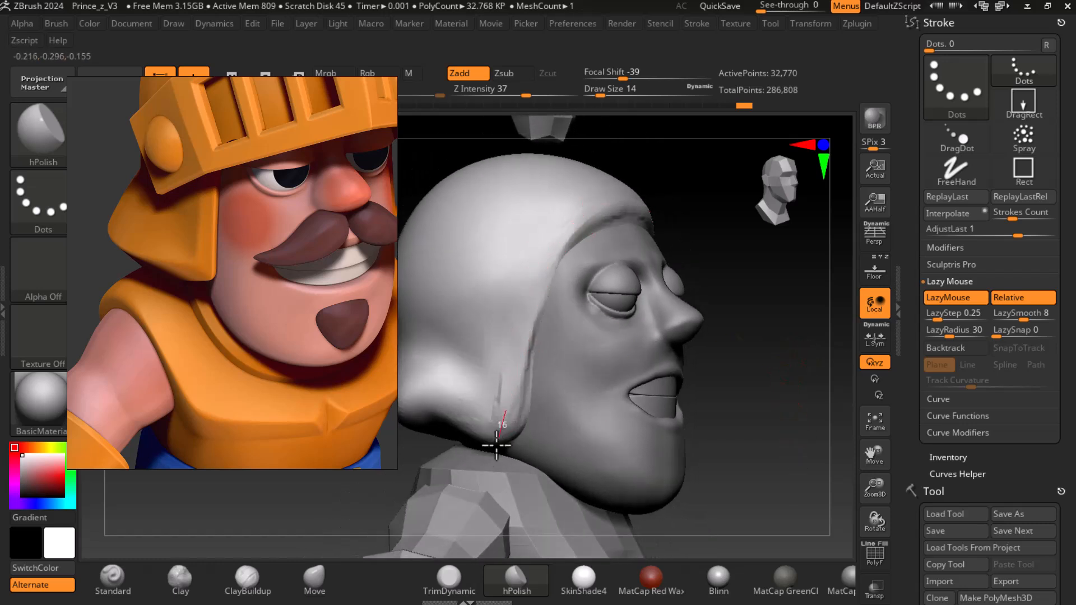
left_click_drag(511, 96, 537, 96)
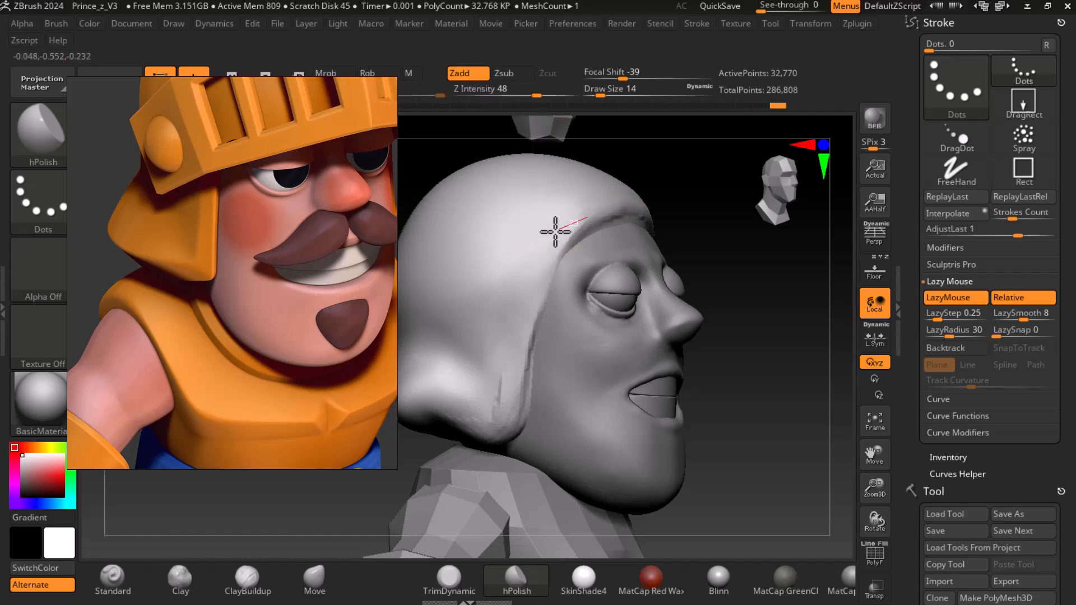
left_click_drag(531, 266, 527, 275)
Smooth the hood's side rim and ear flap at intensity 21 and check the result from the front.
left_click_drag(516, 334, 489, 407, "shift")
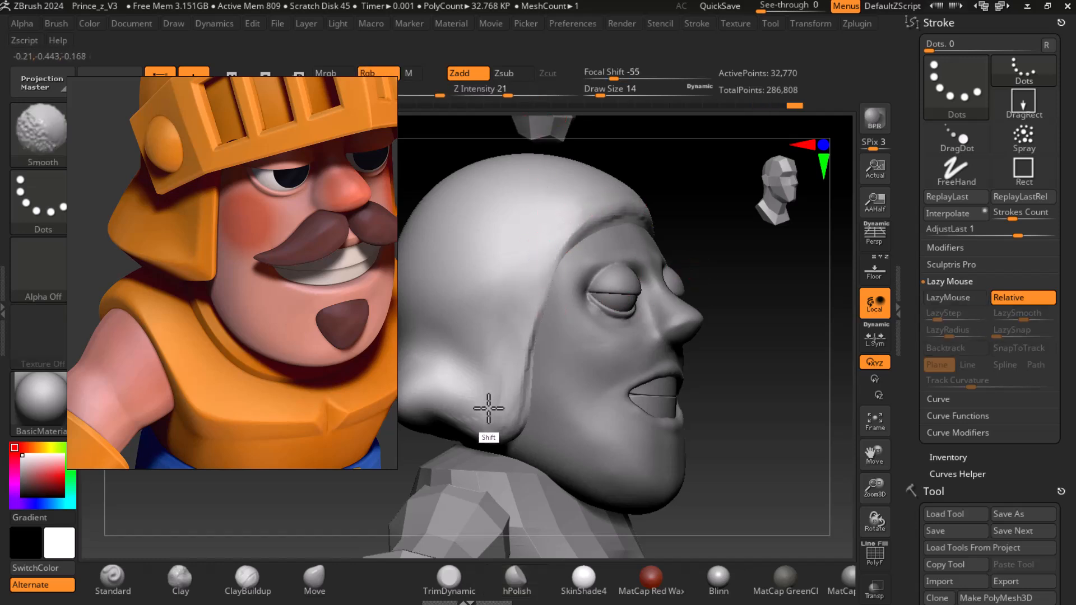
left_click_drag(526, 324, 507, 368, "shift")
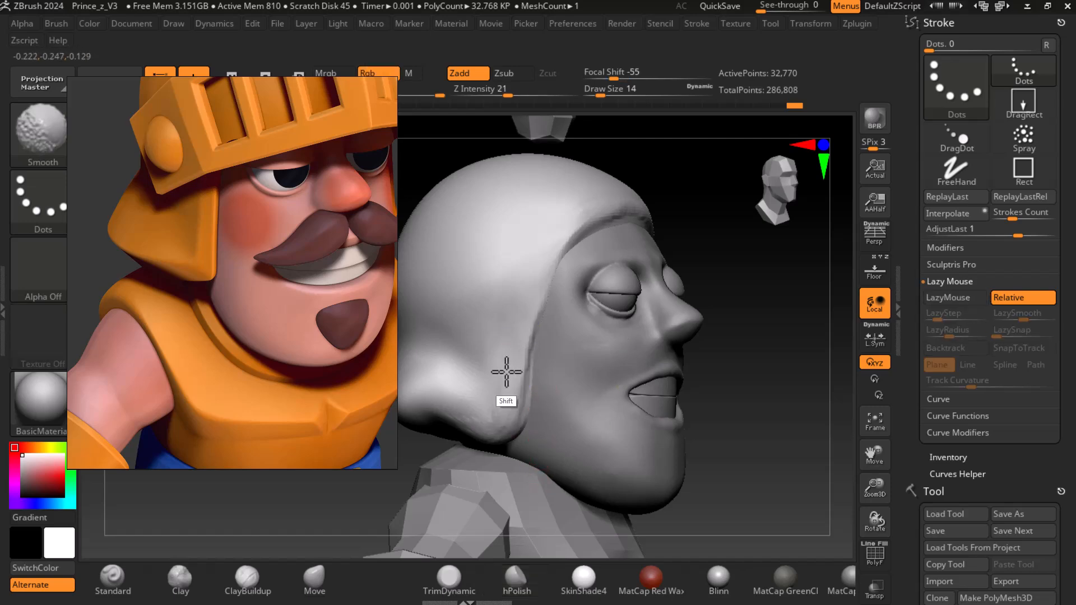
mouse_move(767, 381)
left_mouse_down()
mouse_move(725, 445)
mouse_move(701, 353)
left_mouse_up()
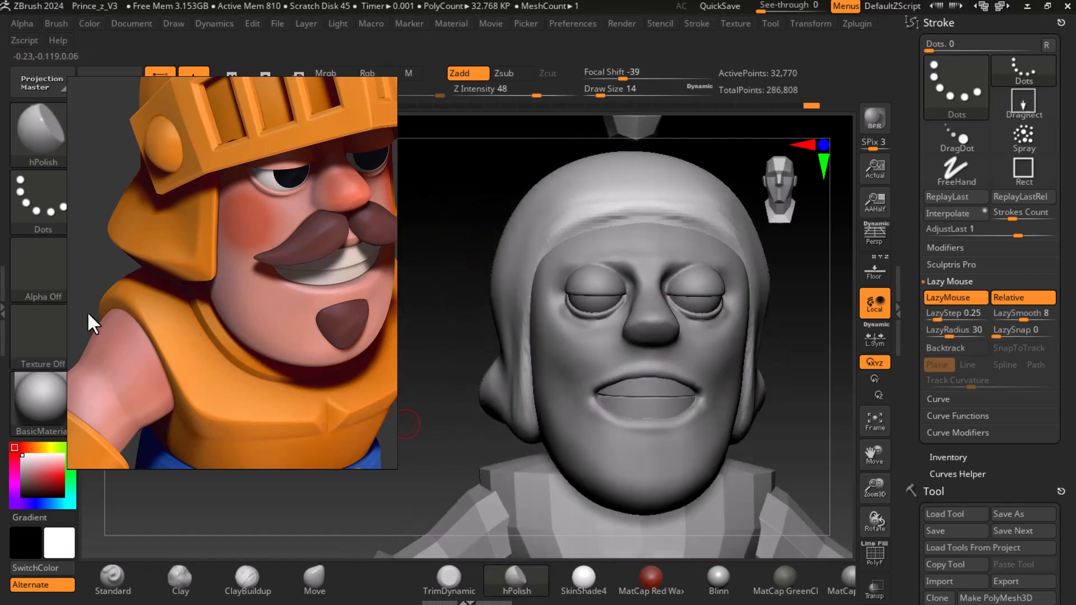
Carve a crease between the face and the hood's rim with the DamStandard brush, from the forehead down to the ear flap.
left_click(31, 153)
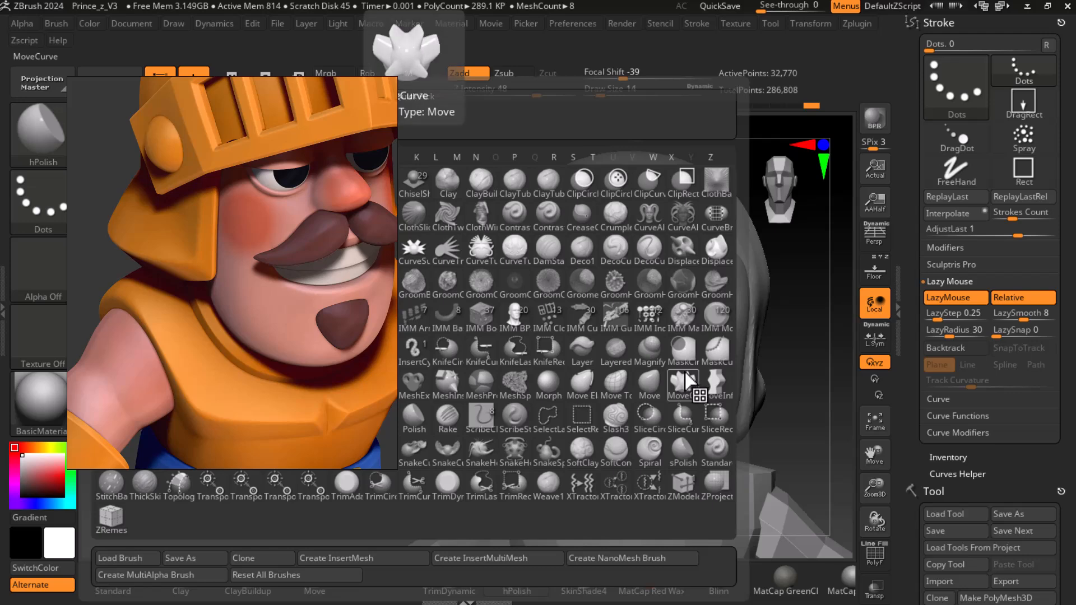
key("d")
key("s")
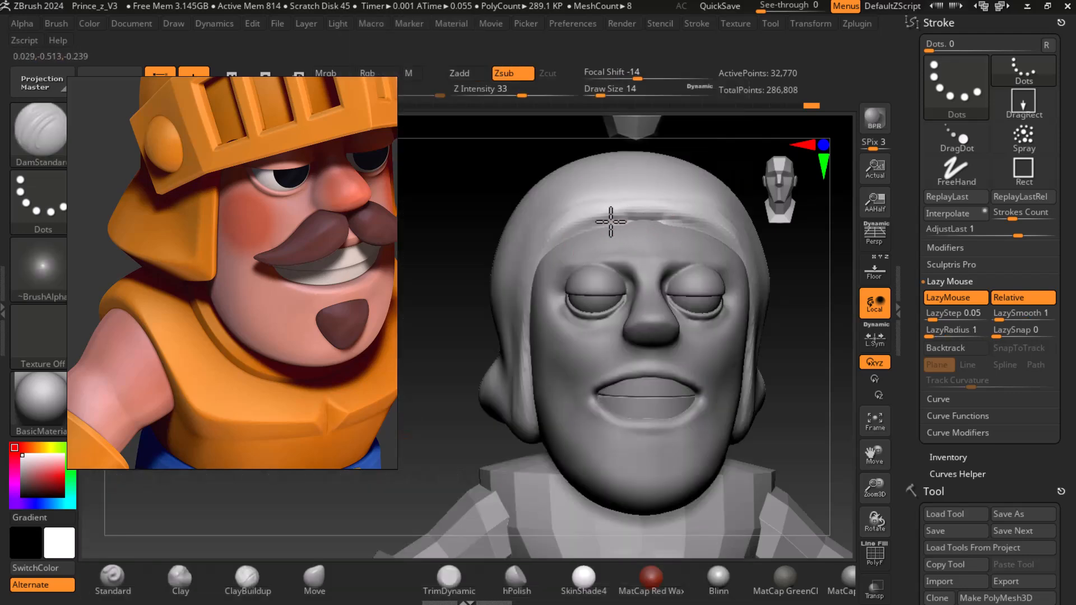
left_click_drag(611, 228, 570, 245)
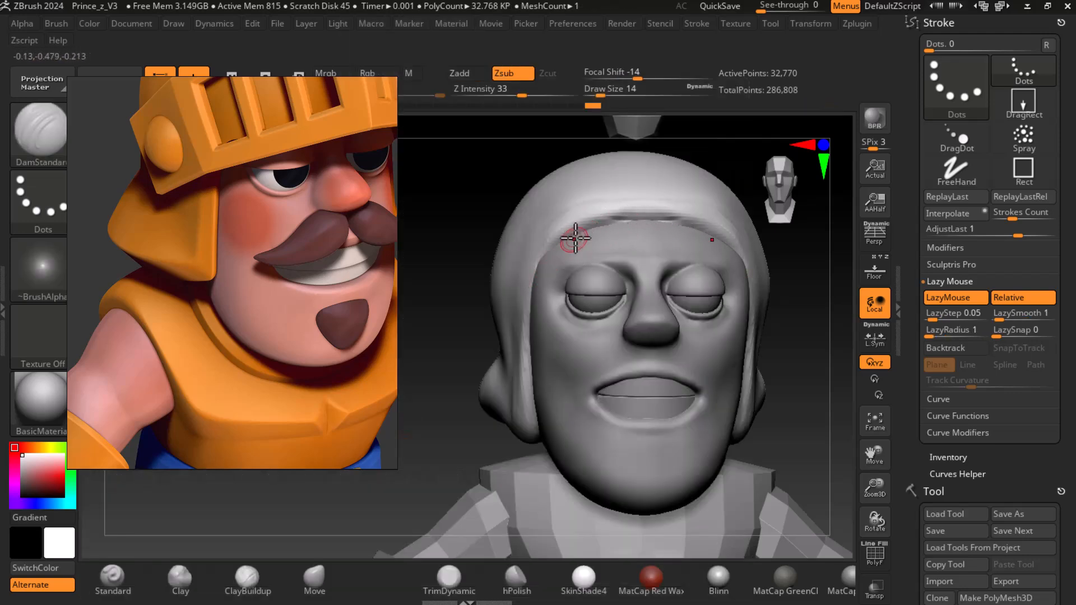
left_click_drag(822, 428, 809, 400)
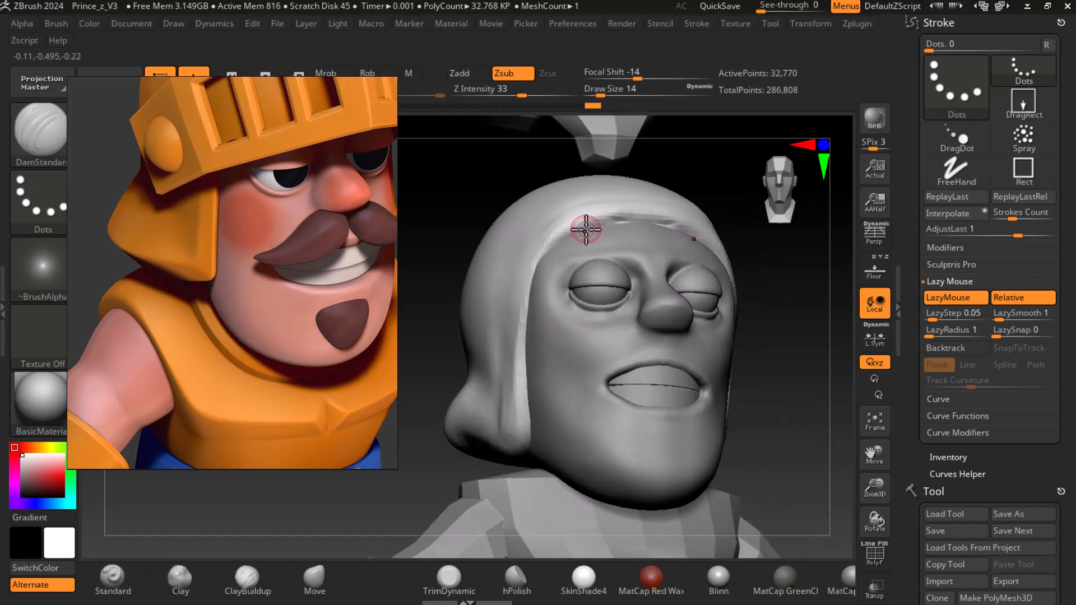
left_click_drag(529, 306, 521, 460)
Smooth the underside and lower corner of the hood's ear flap at intensity 21 while viewing it from below.
left_click_drag(758, 457, 769, 412)
left_click_drag(756, 370, 776, 380)
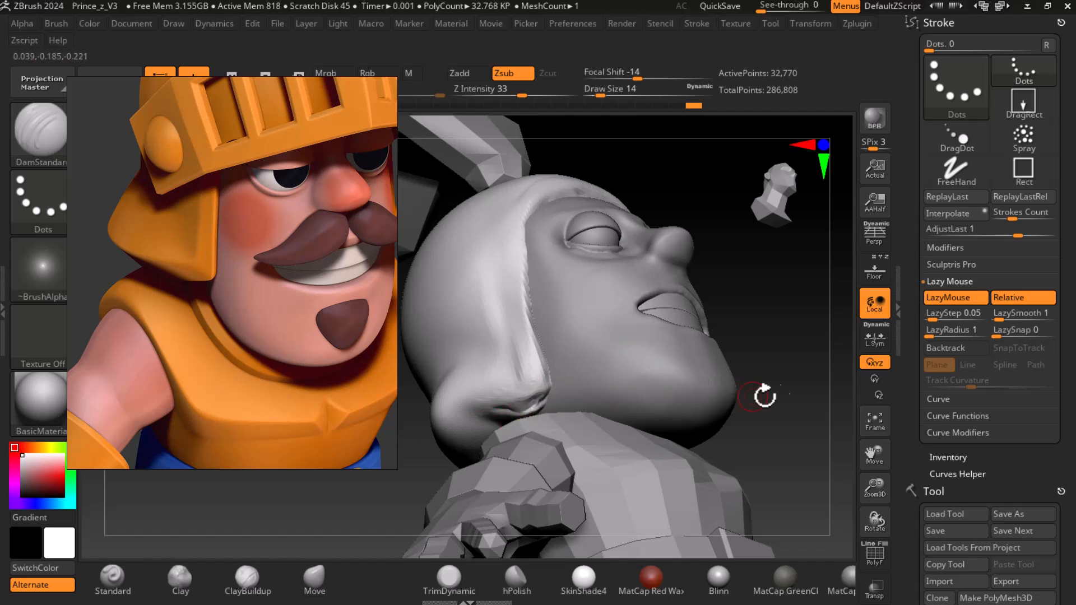
left_click_drag(776, 384, 780, 403)
mouse_move(546, 409)
left_mouse_down("shift")
mouse_move(524, 416)
mouse_move(545, 409)
left_mouse_up("shift")
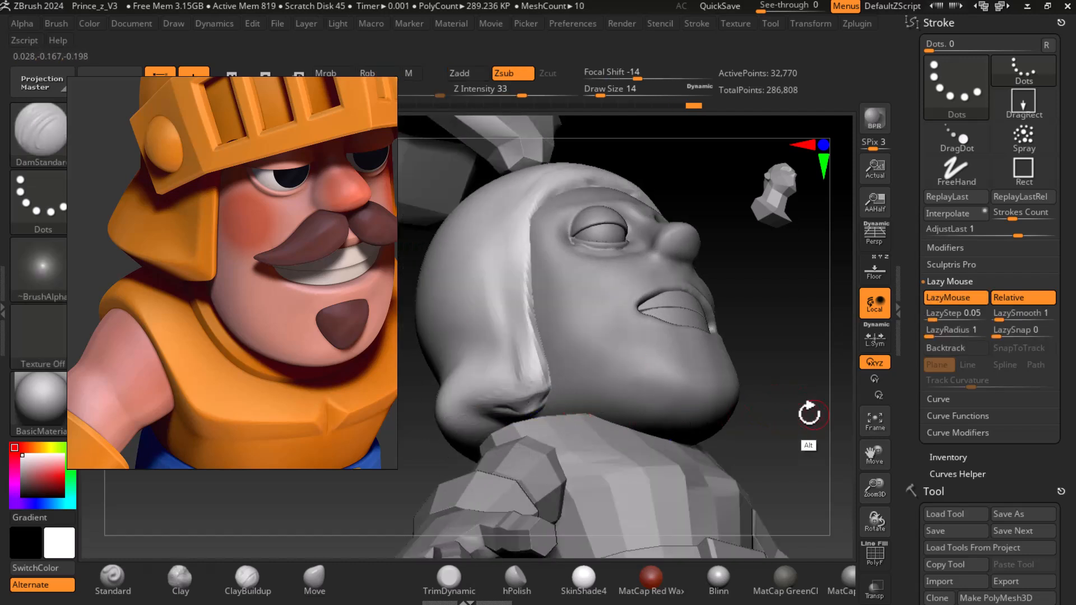
left_click_drag(816, 415, 759, 382)
key("shift")
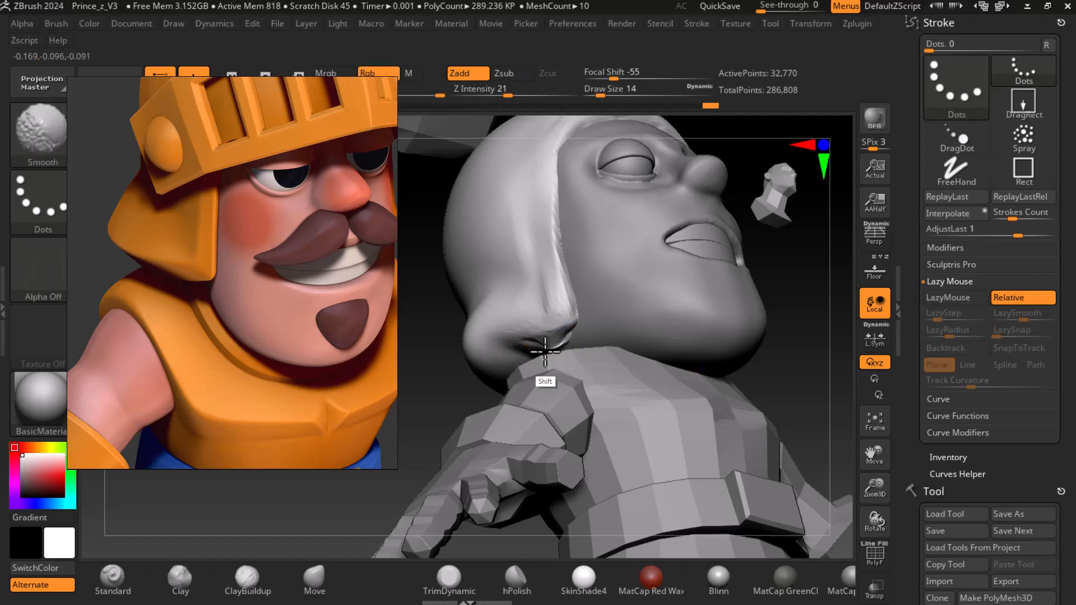
mouse_move(829, 353)
left_mouse_down()
mouse_move(816, 403)
mouse_move(771, 406)
left_mouse_up()
mouse_move(493, 314)
left_mouse_down("shift")
mouse_move(473, 267)
mouse_move(472, 320)
mouse_move(480, 300)
left_mouse_up("shift")
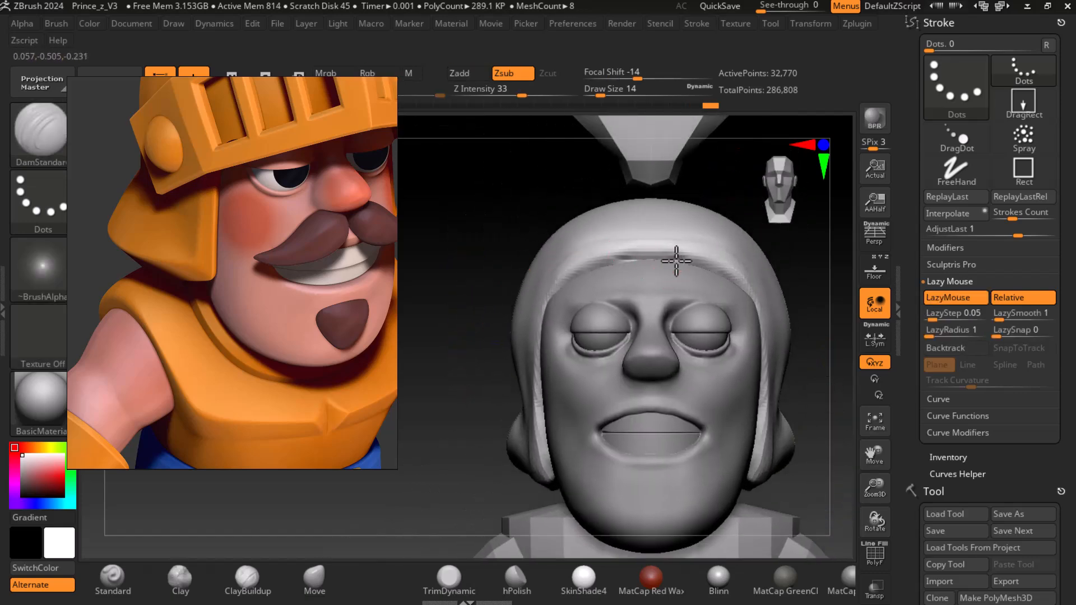
Deepen the crease under the hood's forehead rim with DamStandard strokes running from the centre to the temple.
left_click_drag(648, 257, 559, 280)
left_click_drag(622, 259, 552, 291)
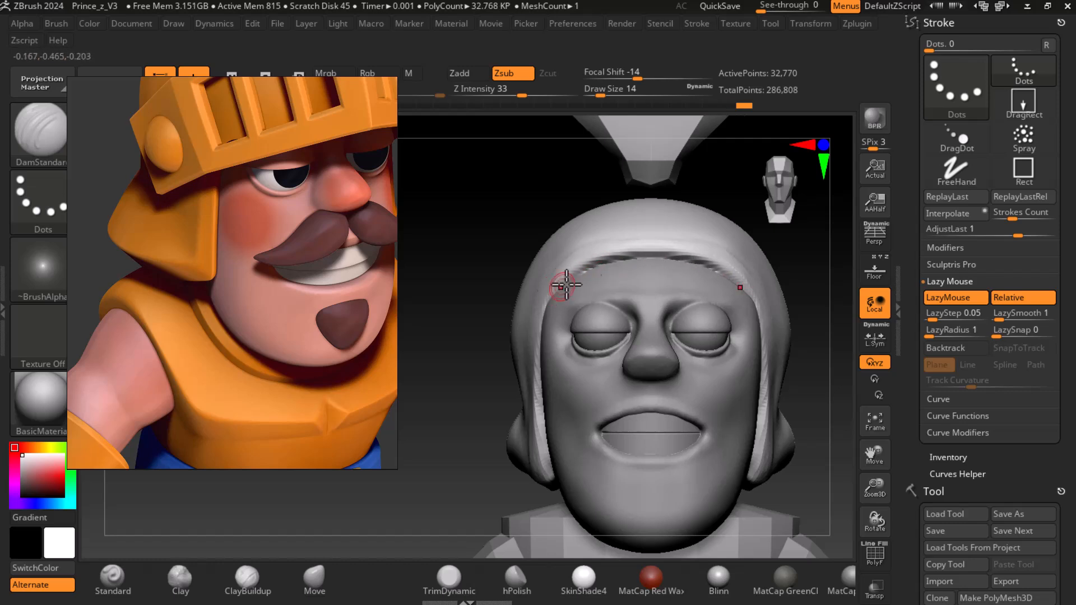
mouse_move(832, 417)
left_mouse_down()
mouse_move(823, 402)
mouse_move(835, 409)
left_mouse_up()
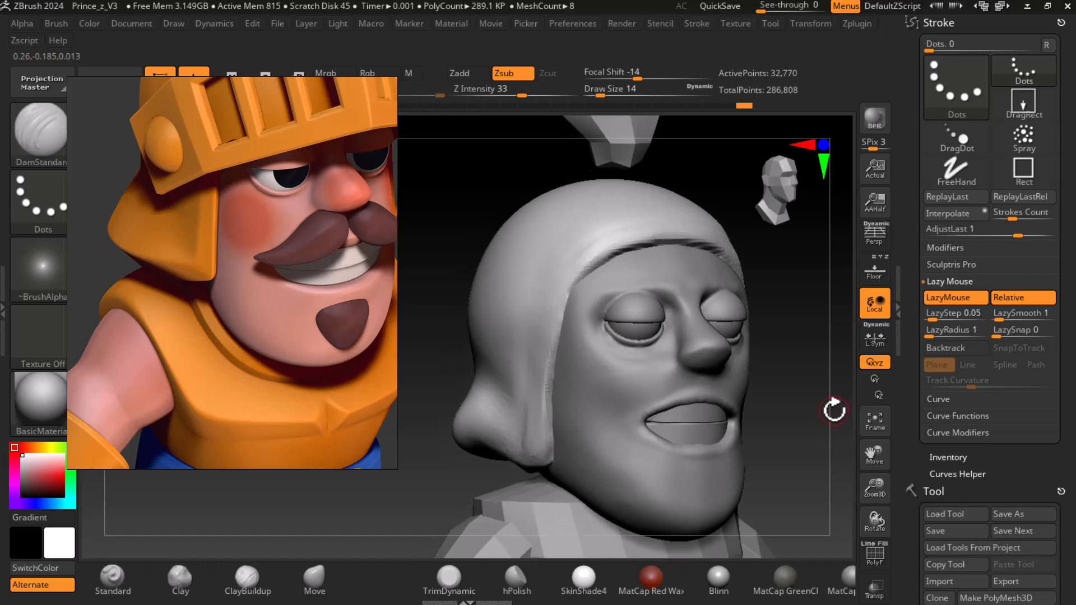
Switch to the Standard brush and set its LazyRadius to 30.
left_click(112, 577)
mouse_move(751, 401)
left_mouse_down()
mouse_move(795, 370)
mouse_move(779, 353)
left_mouse_up()
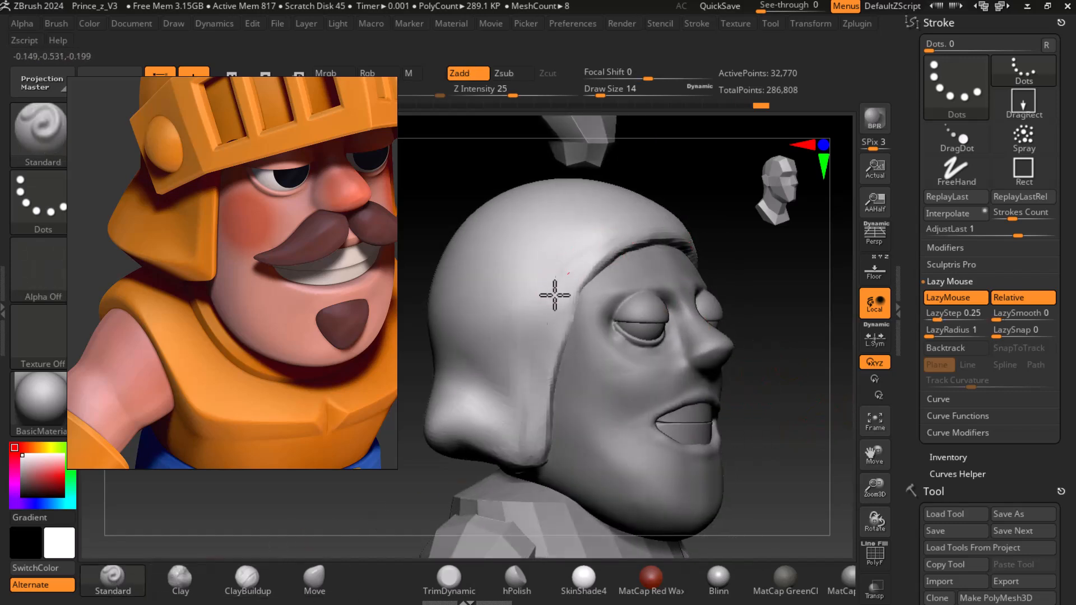
left_click_drag(787, 307, 819, 291)
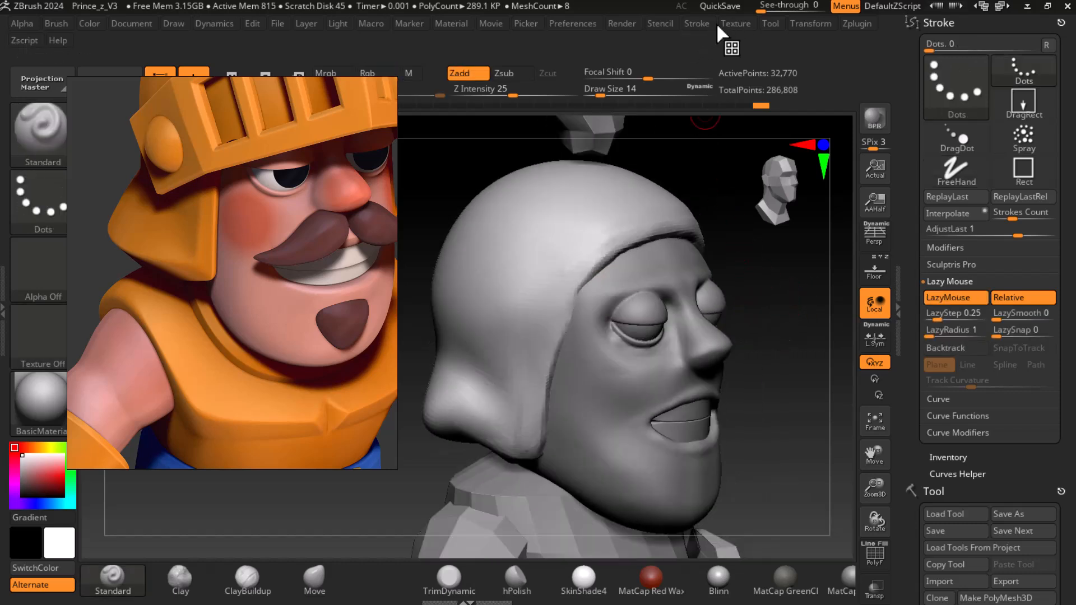
left_click(696, 24)
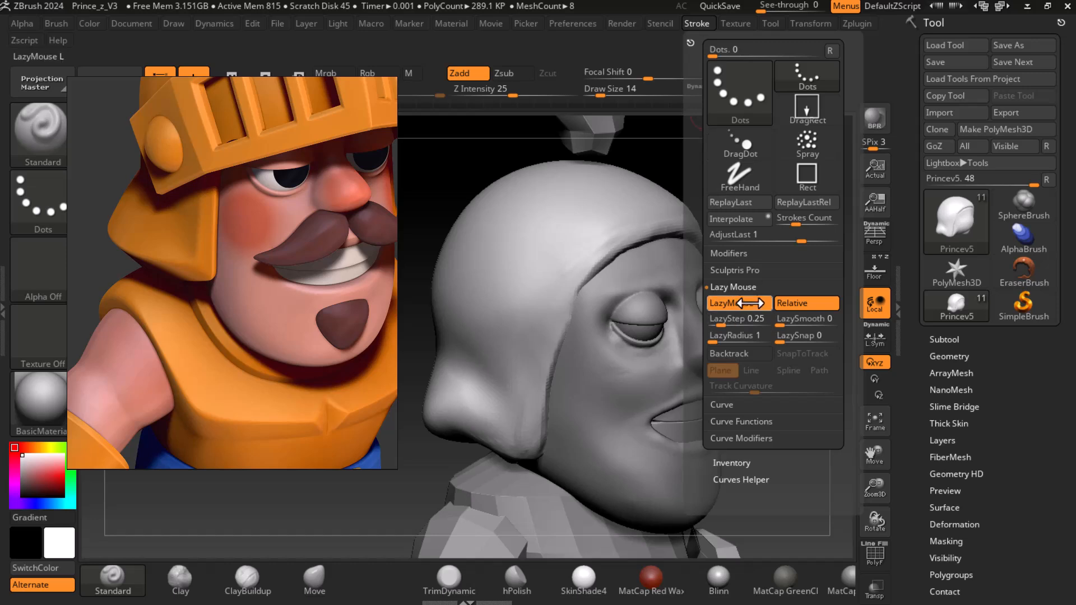
left_click(733, 338)
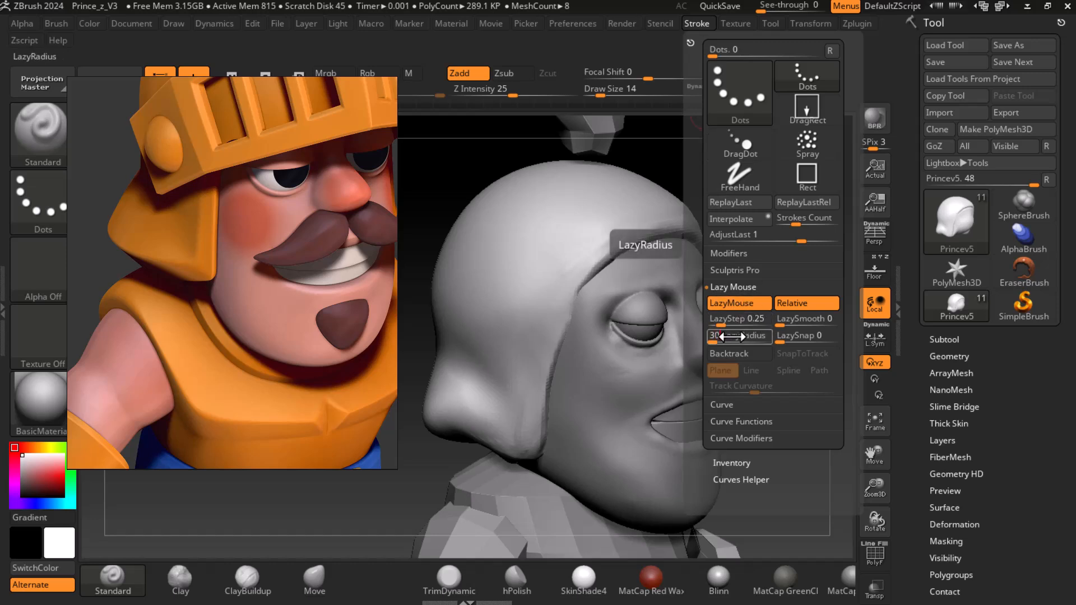
key("Return")
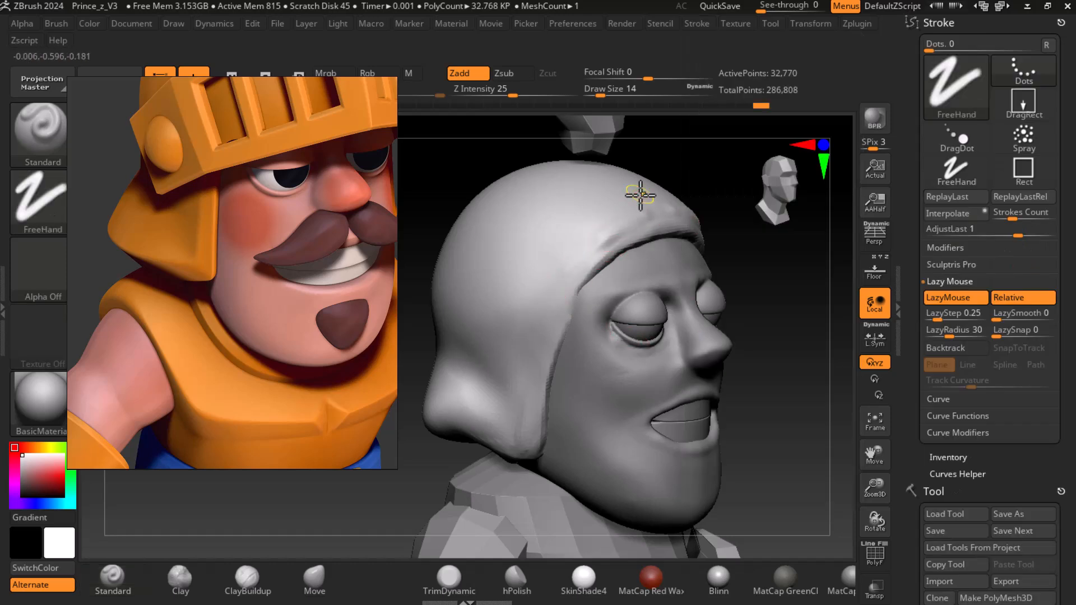
Raise a soft ridge along the hood's rim from forehead to ear flap with the Standard brush at focal shift 43 and intensity 9.
mouse_move(646, 74)
left_mouse_down()
mouse_move(636, 74)
mouse_move(675, 73)
left_mouse_up()
left_click_drag(513, 94, 489, 95)
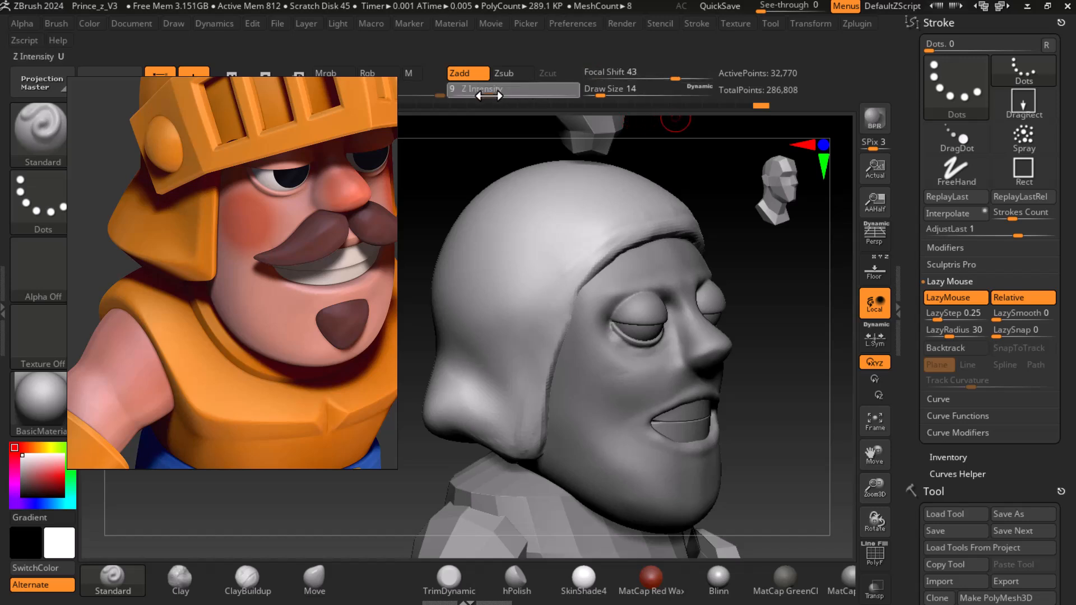
left_click_drag(628, 223, 577, 276)
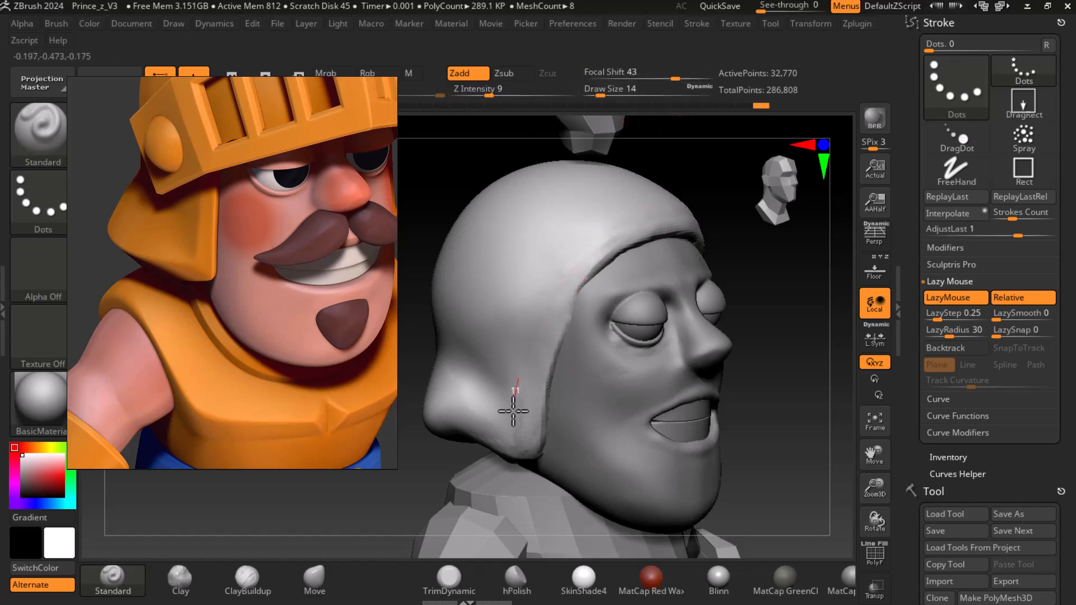
left_click_drag(781, 305, 679, 316)
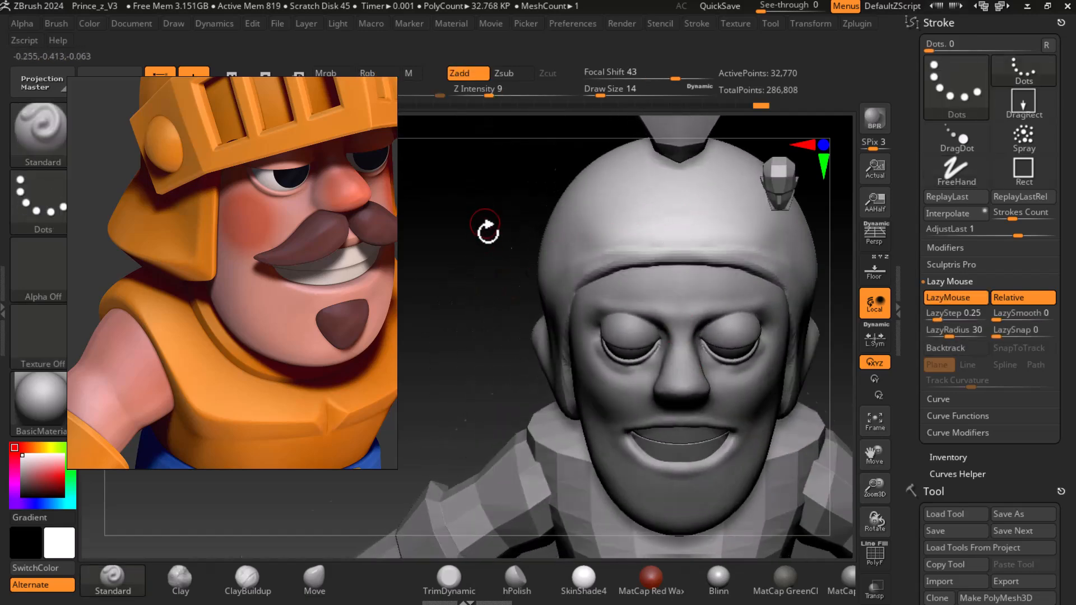
left_click_drag(488, 224, 526, 257)
left_click_drag(799, 320, 729, 258)
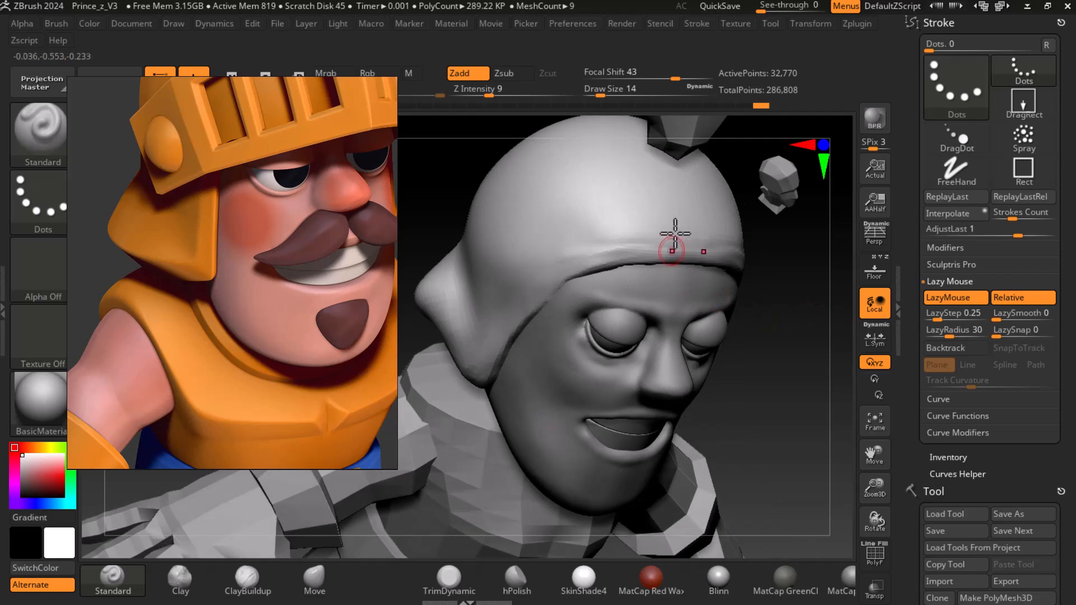
left_click_drag(802, 394, 816, 384)
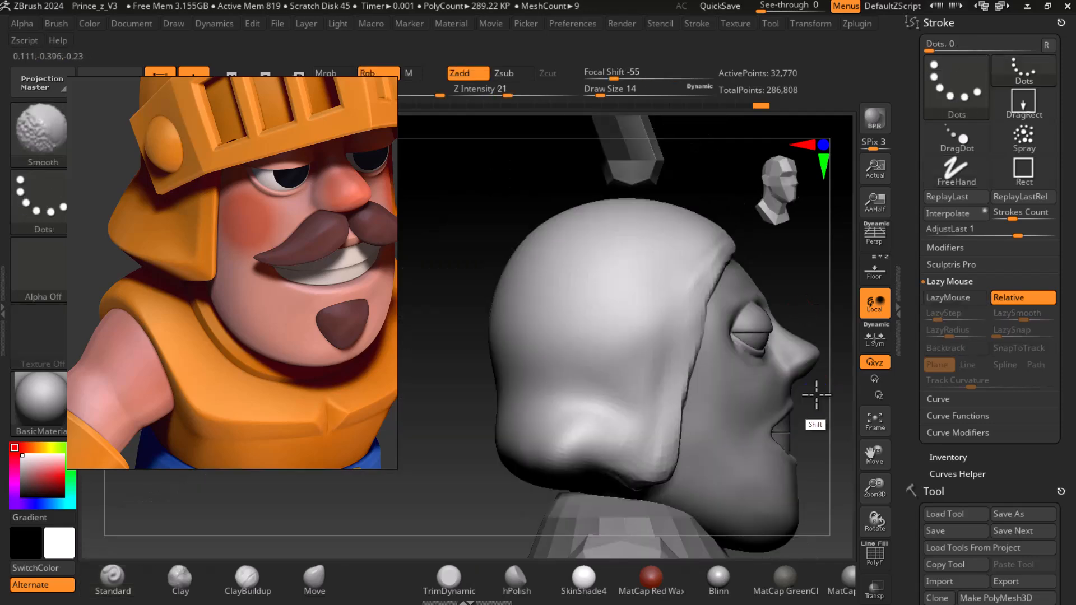
left_click_drag(824, 295, 659, 211)
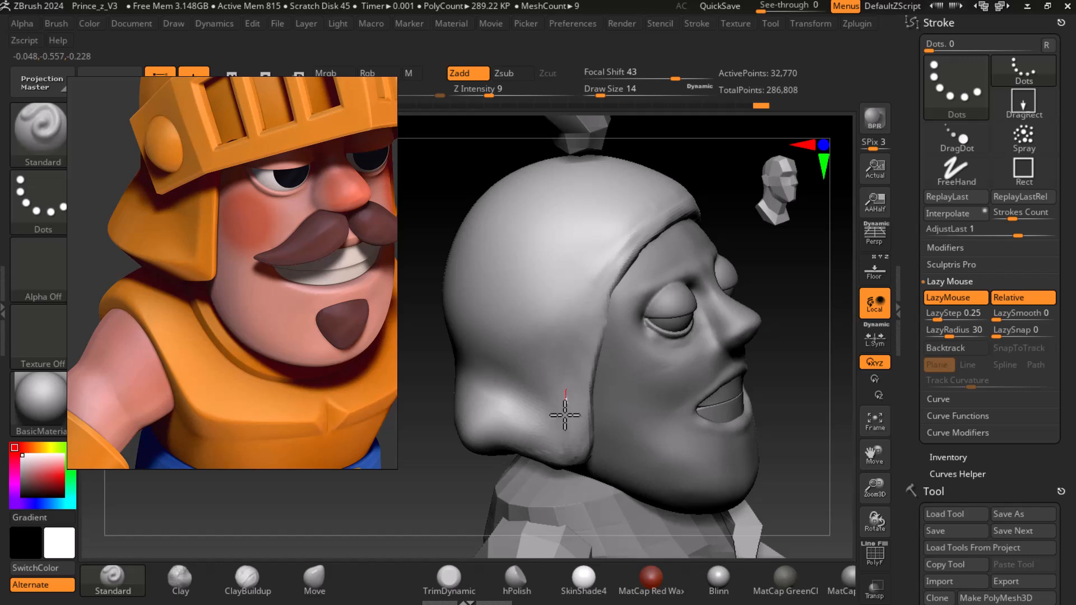
Refine the rim ridge around the ear flap's lower corner with the Standard brush, checking it from below and the side.
left_click_drag(557, 469, 566, 459)
left_click_drag(797, 382, 821, 367)
mouse_move(789, 414)
left_mouse_down()
mouse_move(772, 370)
mouse_move(813, 359)
left_mouse_up()
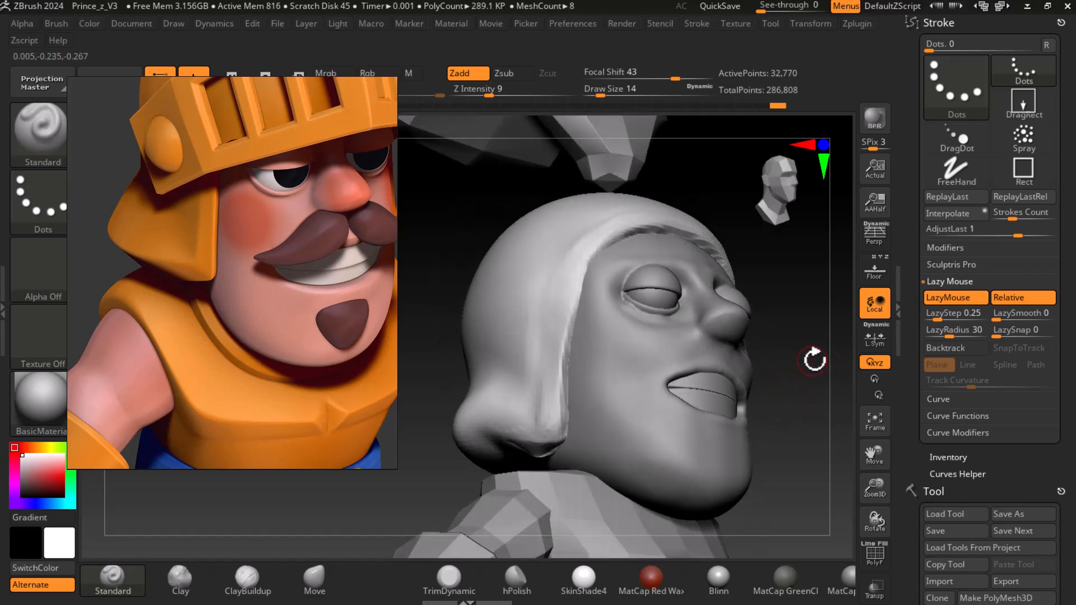
left_click_drag(796, 401, 831, 456)
left_click_drag(786, 397, 783, 389)
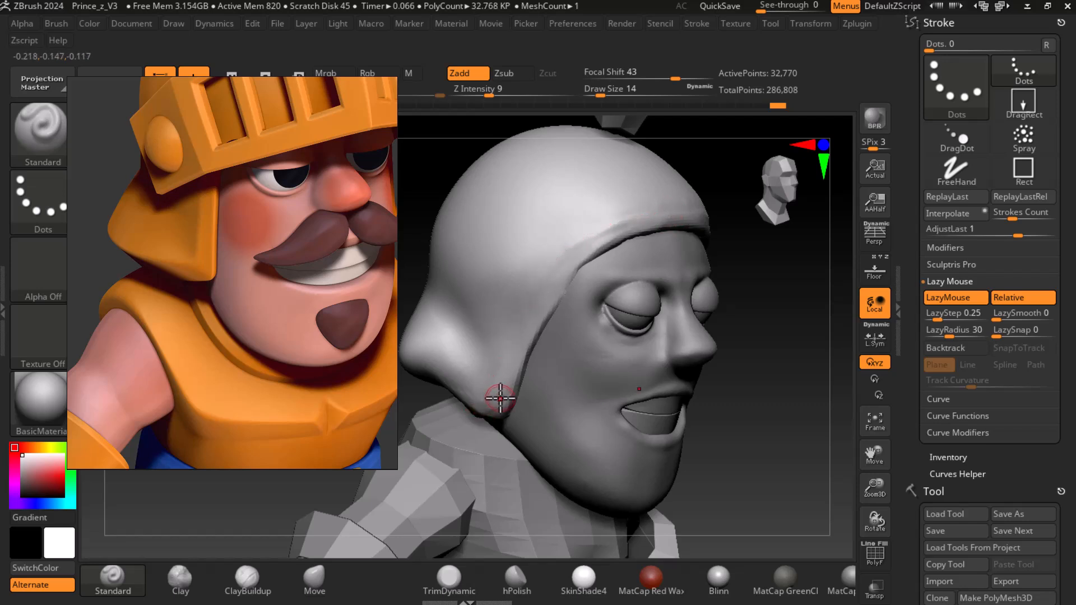
mouse_move(791, 395)
left_mouse_down()
mouse_move(809, 365)
mouse_move(815, 375)
mouse_move(774, 387)
mouse_move(824, 353)
left_mouse_up()
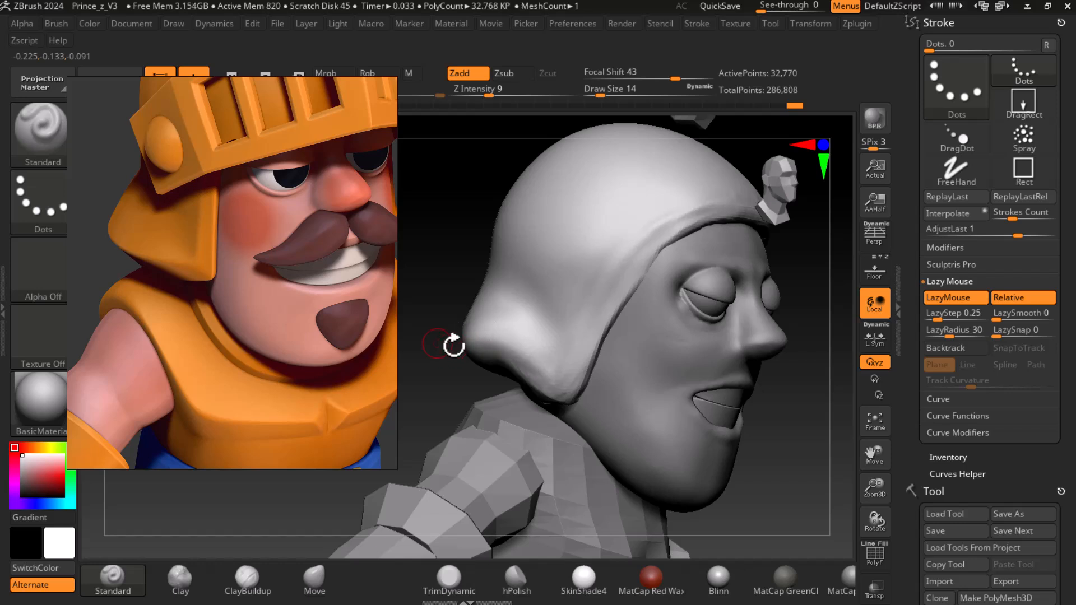
Bring up the side-view sketch on the reference board and smooth the hood's flared lower back at intensity 21.
left_click_drag(732, 510, 813, 436)
scroll(221, 320, "down", 7)
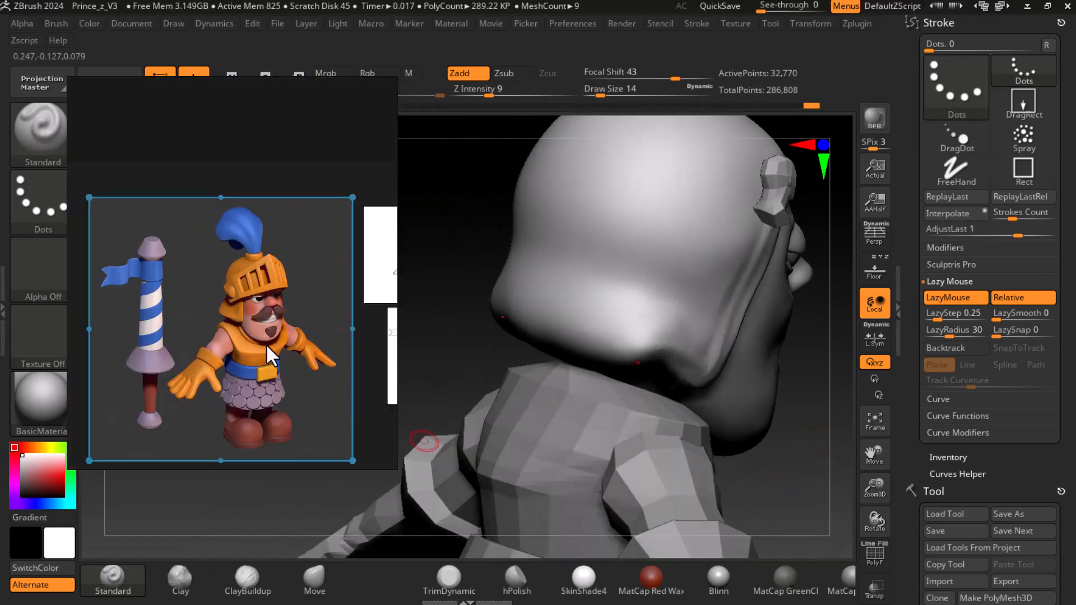
middle_click_drag(282, 366, 50, 200)
scroll(173, 277, "up", 5)
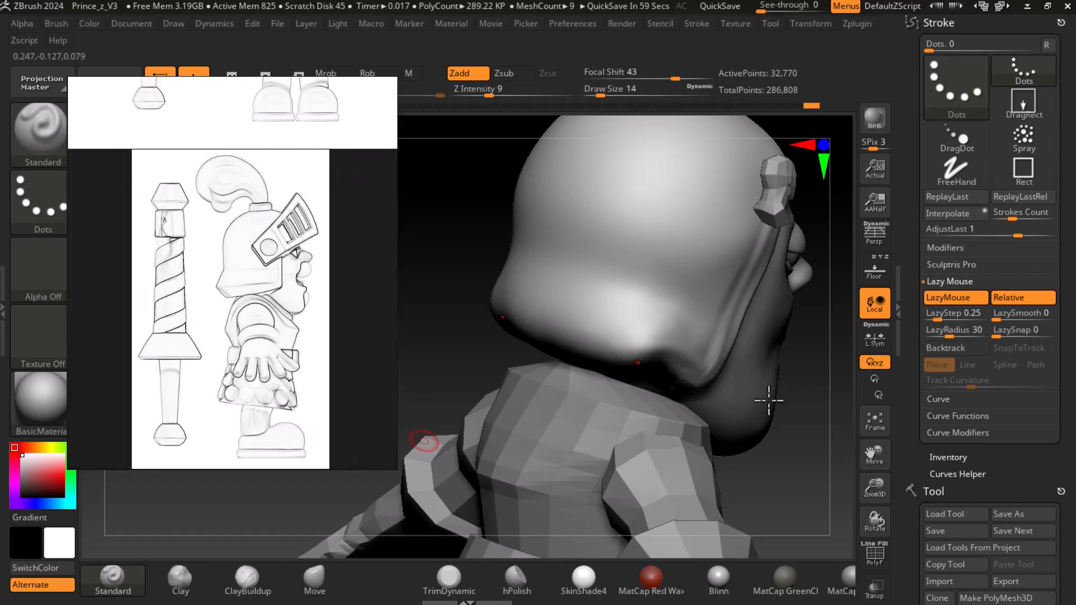
mouse_move(826, 480)
left_mouse_down()
mouse_move(807, 477)
mouse_move(804, 486)
left_mouse_up()
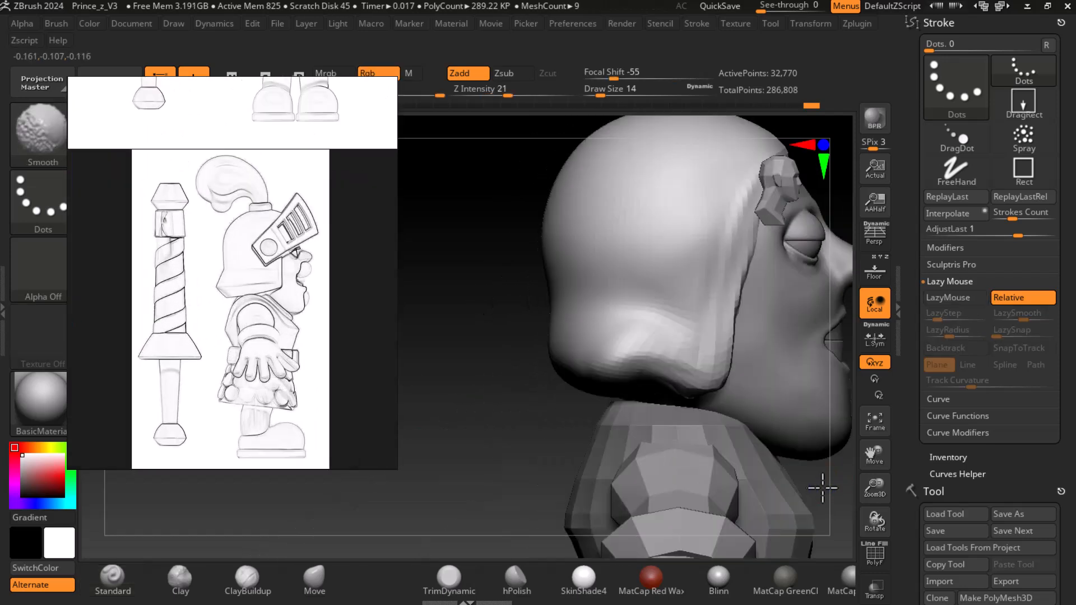
left_click_drag(497, 397, 503, 408)
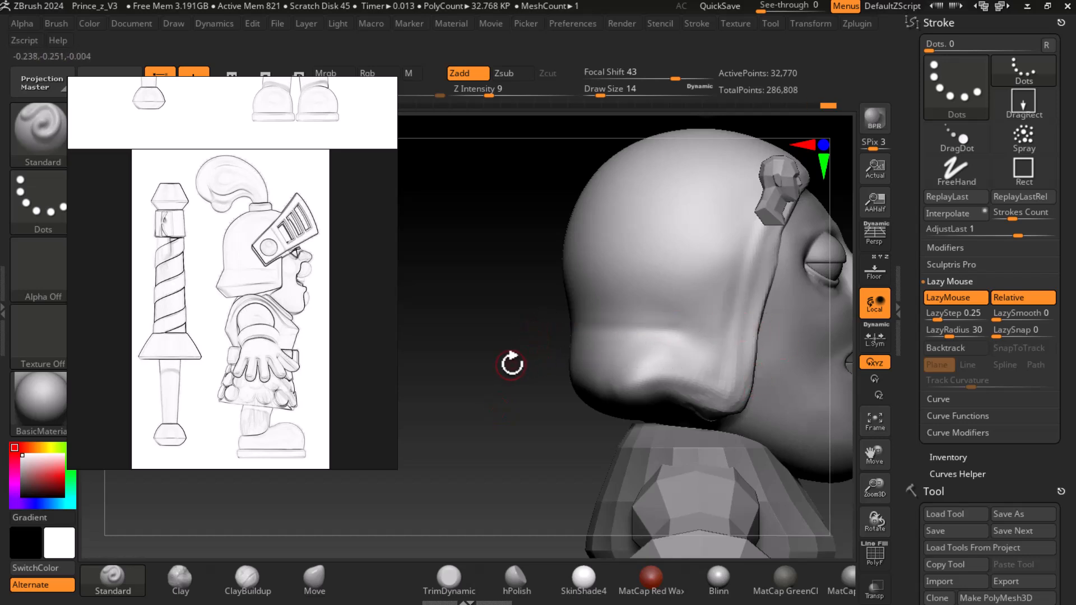
Shape the hood's flared lower back with the Move brush at draw size 54, following the side-view sketch.
left_click(315, 580)
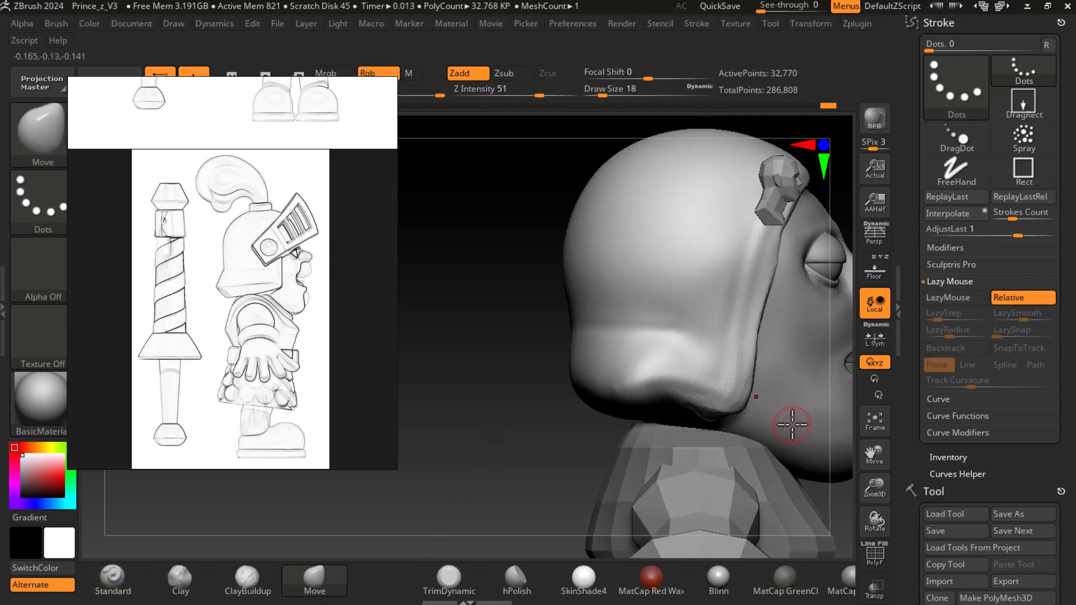
key("bracketright")
key("bracketright")
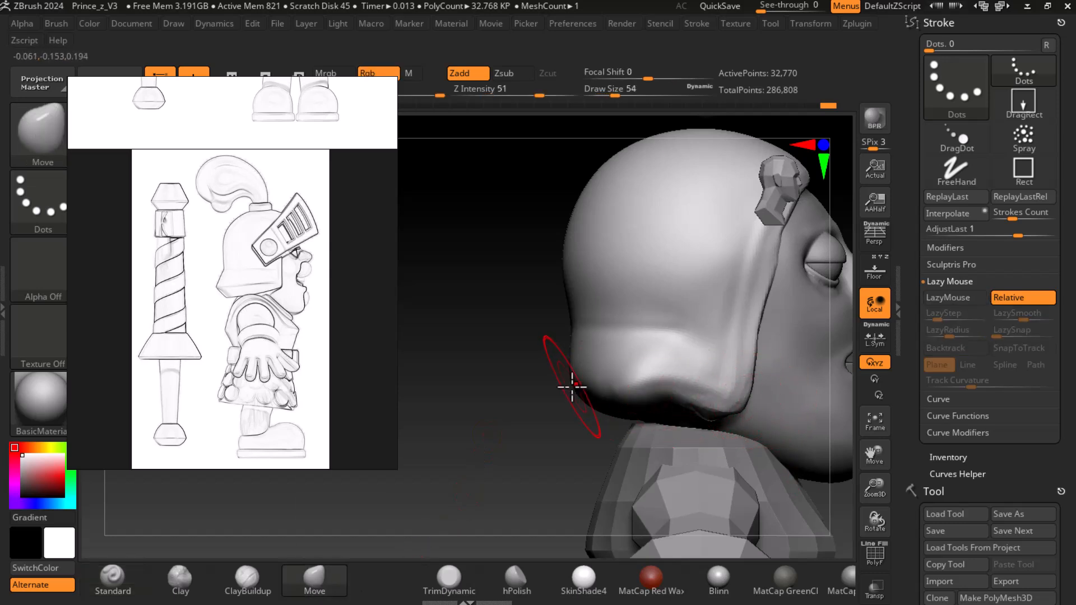
left_click_drag(550, 433, 785, 240)
left_click_drag(716, 284, 768, 307)
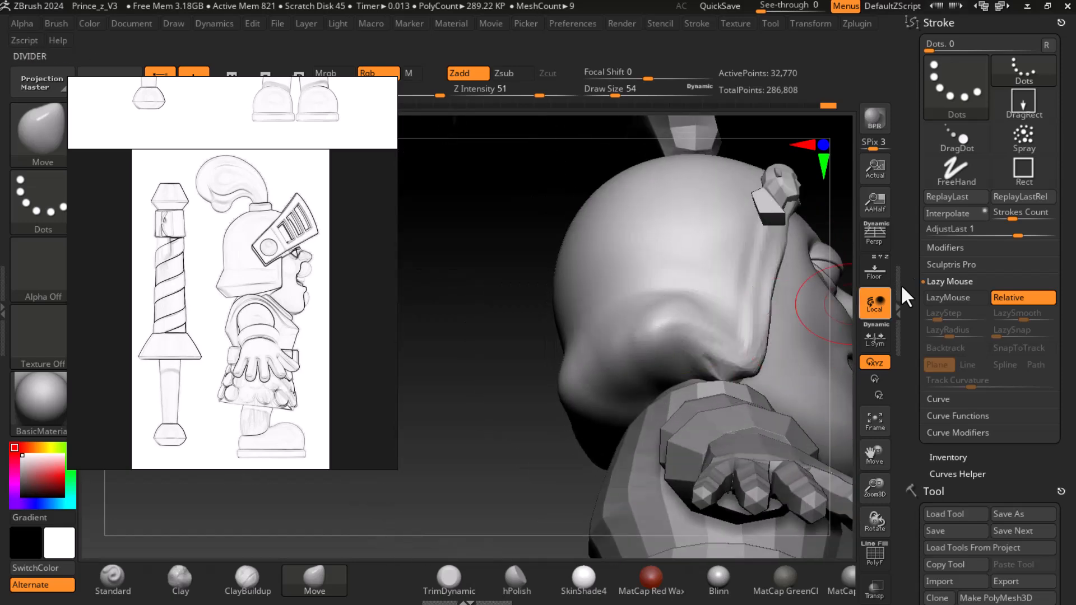
Bring up the subtool list and isolate the hood by hiding all other subtools.
scroll(912, 423, "down", 10)
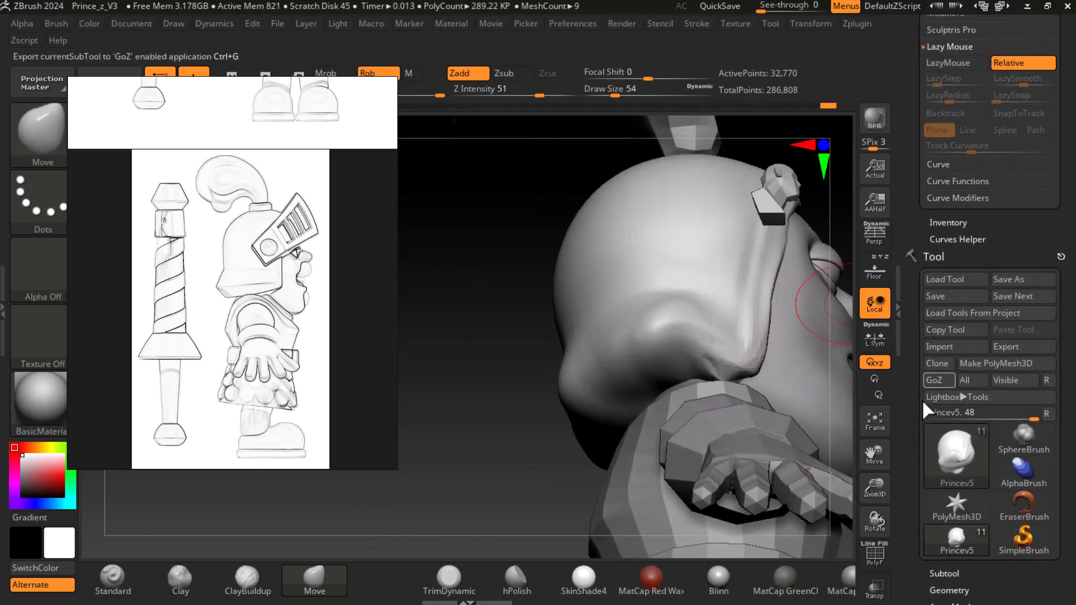
left_click(951, 370)
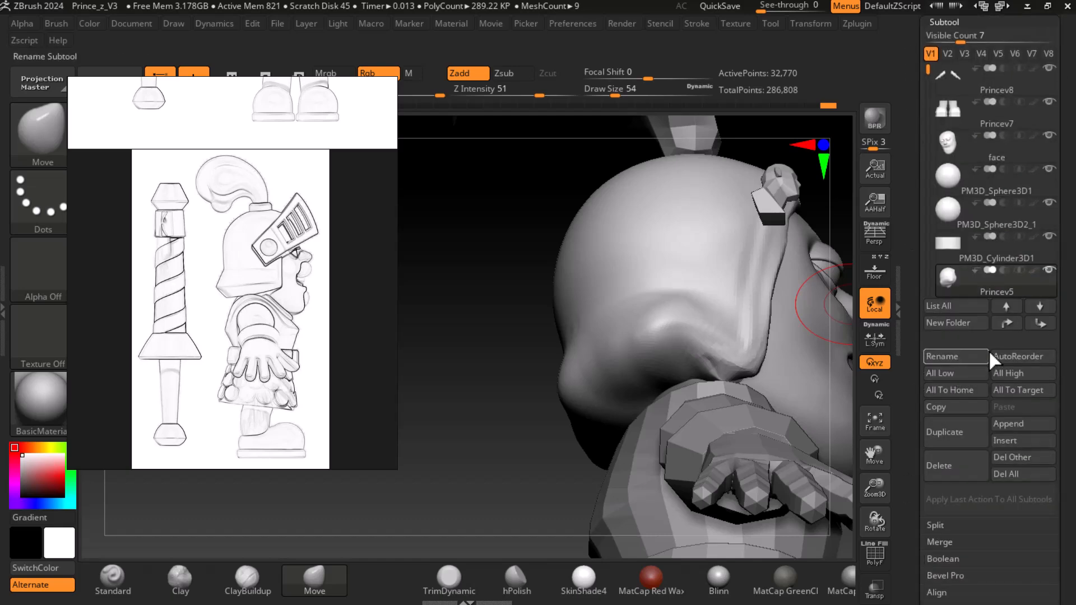
key("shift+s")
Reshape the hood's rear lower edge with the Move brush, working from behind and below and reducing the draw size to 26.
left_click_drag(813, 453, 747, 305)
mouse_move(527, 363)
left_mouse_down()
mouse_move(528, 343)
mouse_move(507, 344)
mouse_move(479, 366)
left_mouse_up()
left_click_drag(536, 345, 549, 327)
mouse_move(560, 283)
left_mouse_down()
mouse_move(697, 444)
mouse_move(765, 495)
mouse_move(771, 469)
mouse_move(799, 473)
mouse_move(797, 555)
mouse_move(811, 499)
mouse_move(760, 471)
left_mouse_up()
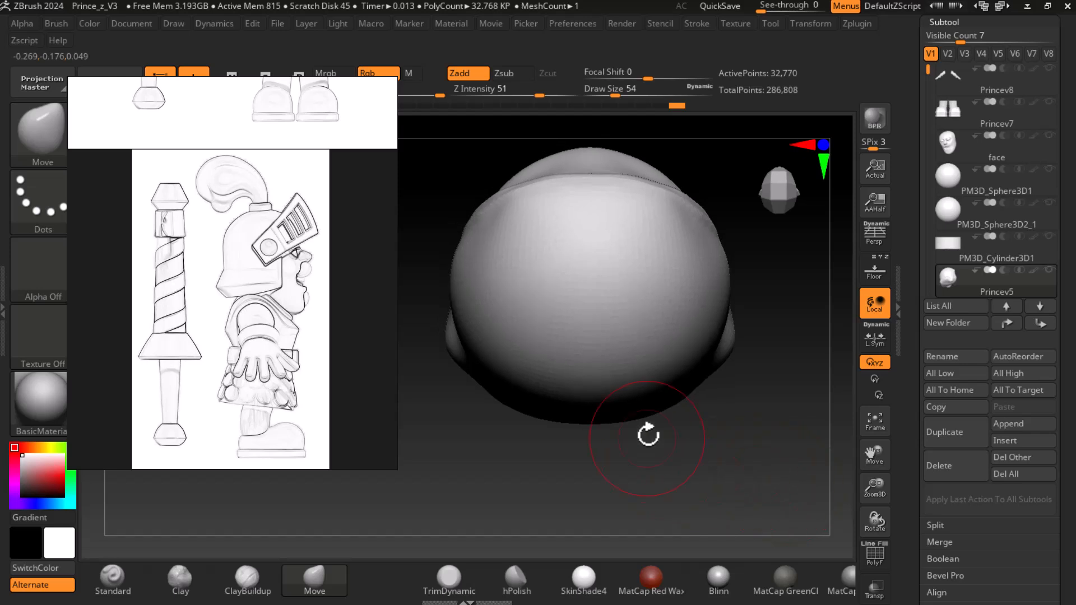
left_click_drag(712, 433, 807, 336)
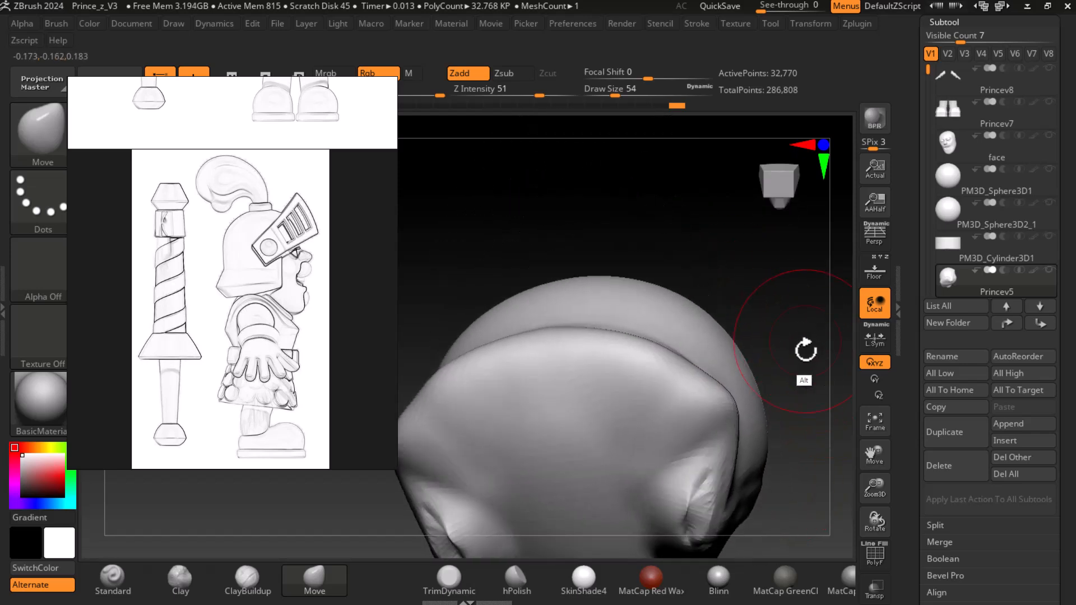
mouse_move(806, 387)
left_mouse_down()
mouse_move(826, 351)
mouse_move(719, 371)
mouse_move(751, 466)
mouse_move(751, 446)
mouse_move(777, 496)
left_mouse_up()
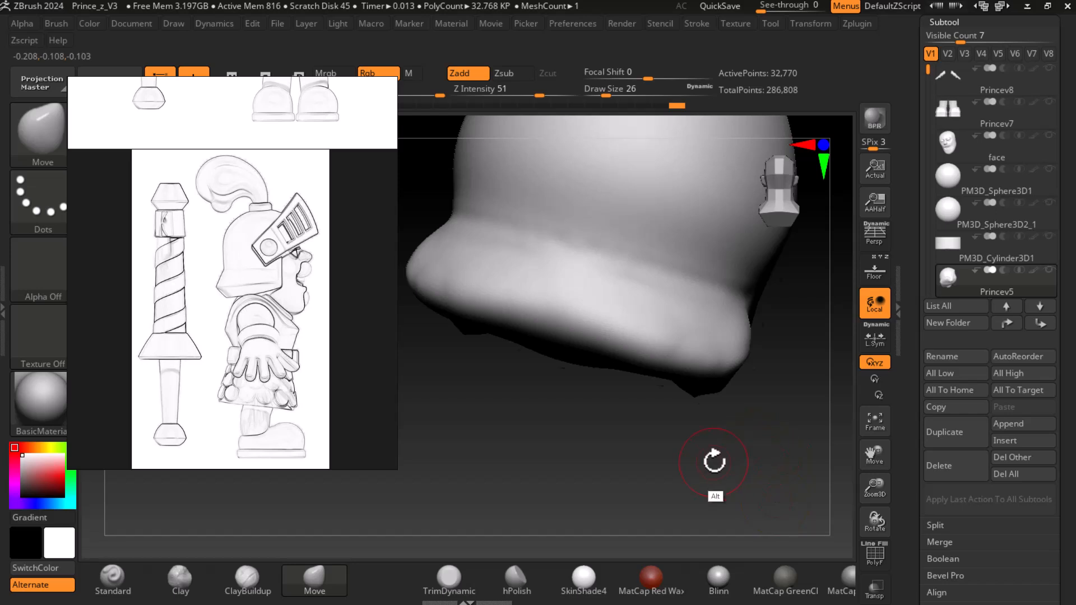
left_click_drag(714, 461, 720, 389)
key("shift")
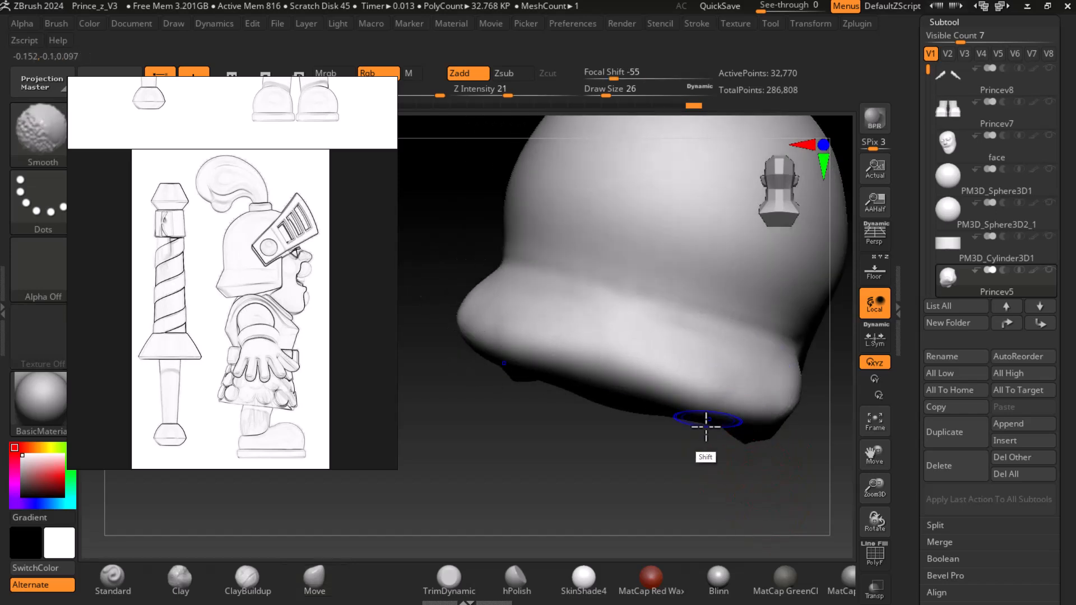
Polish the flared rim around the back of the hood with the hPolish brush at intensity 48 and draw size 26.
left_click(516, 577)
left_click_drag(712, 445, 716, 505)
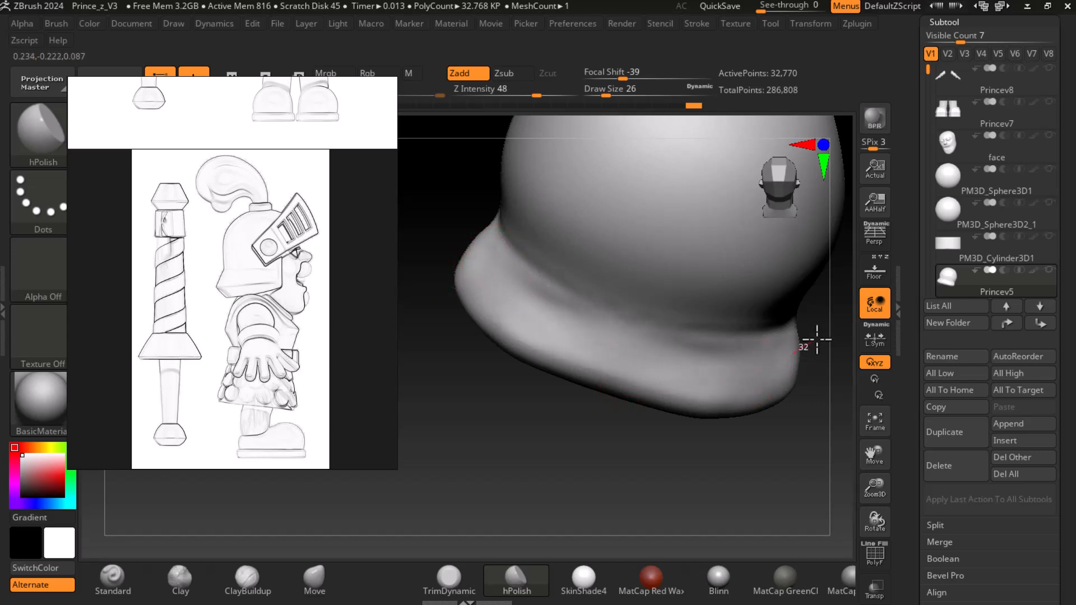
mouse_move(481, 343)
left_mouse_down()
mouse_move(571, 396)
mouse_move(676, 406)
mouse_move(711, 350)
mouse_move(697, 379)
mouse_move(740, 447)
left_mouse_up()
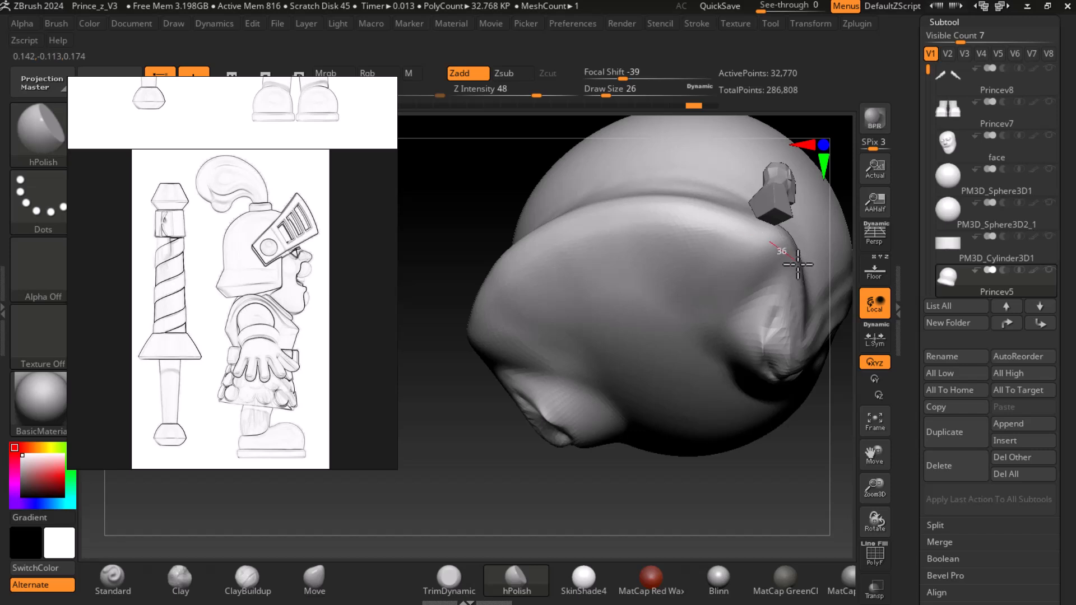
Subdivide the hood once and polish the bottom edge of its flared rim with hPolish at draw size 26.
key("ctrl+d")
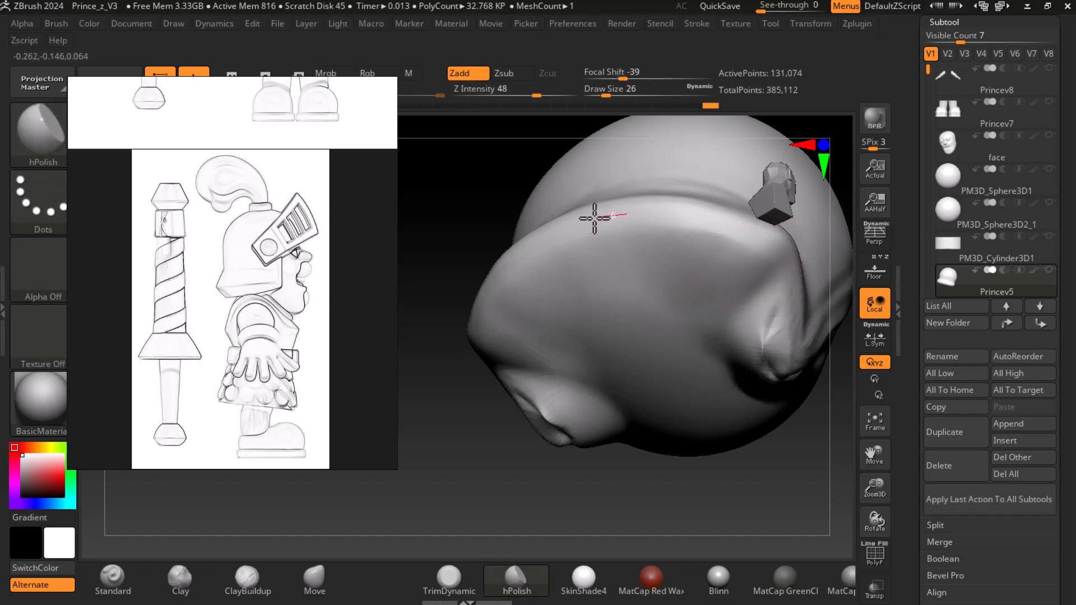
mouse_move(488, 365)
left_mouse_down()
mouse_move(708, 481)
mouse_move(565, 425)
mouse_move(728, 497)
mouse_move(799, 482)
mouse_move(728, 531)
mouse_move(746, 475)
mouse_move(776, 473)
mouse_move(773, 502)
mouse_move(760, 452)
mouse_move(800, 480)
mouse_move(764, 492)
mouse_move(738, 469)
left_mouse_up()
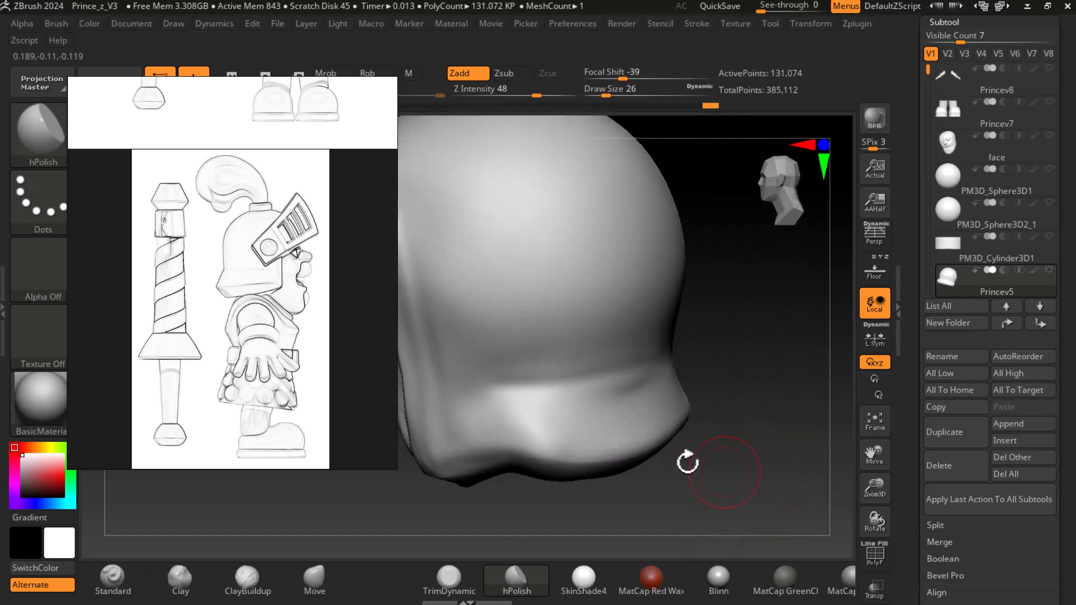
left_click_drag(653, 476, 807, 490)
left_click_drag(624, 490, 663, 428, "alt")
mouse_move(661, 476)
left_mouse_down()
mouse_move(777, 454)
mouse_move(689, 481)
mouse_move(757, 499)
mouse_move(744, 353)
left_mouse_up()
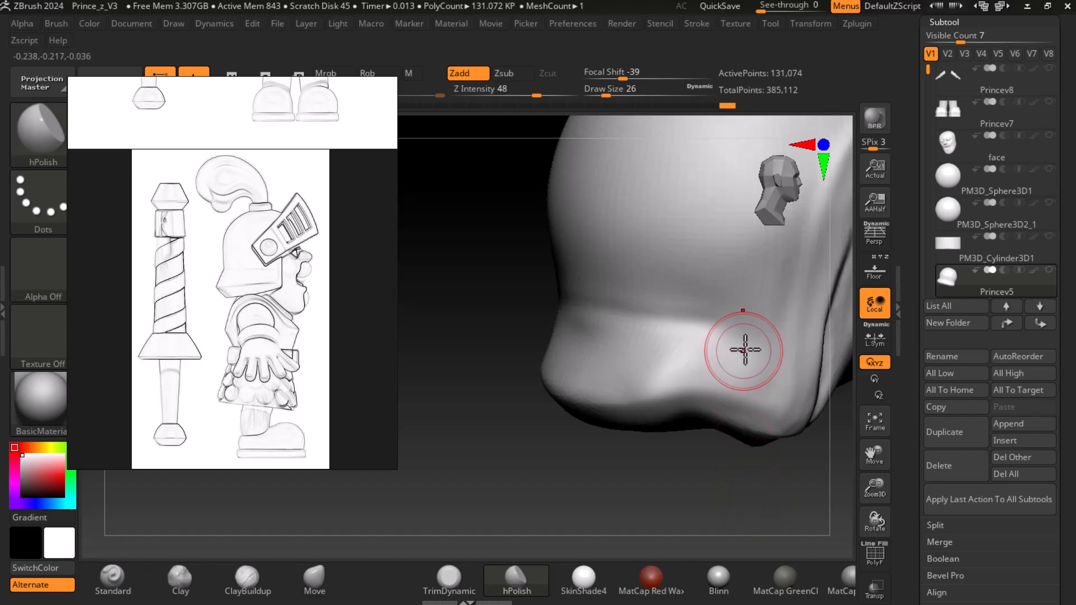
Polish the transition between the flared rim and the ear flap with hPolish, reducing the draw size to 14.
key("bracketleft")
key("bracketleft")
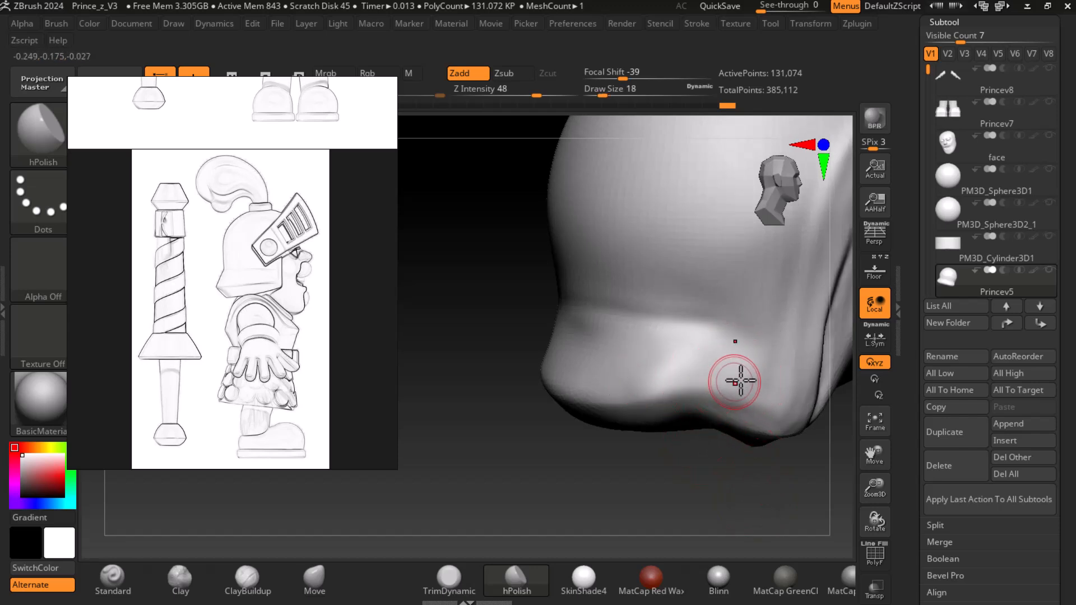
left_click_drag(639, 437, 550, 467)
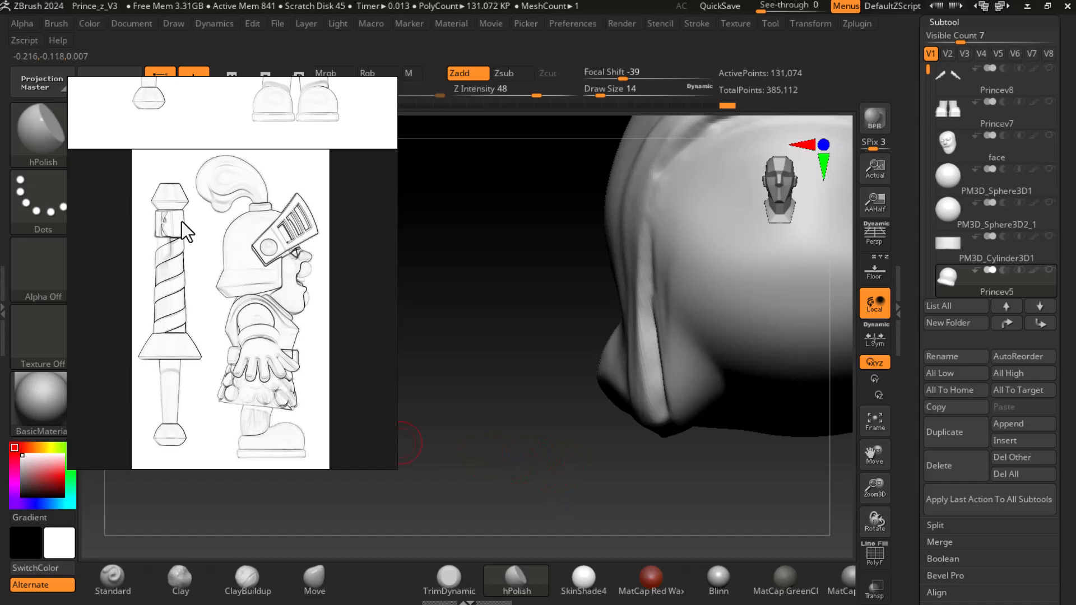
Move the reference board to the coloured 3D render of the knight and enlarge his helmet and upper body.
scroll(193, 239, "down", 5)
middle_click_drag(205, 253, 297, 357)
scroll(171, 196, "up", 3)
middle_click_drag(171, 196, 245, 273)
middle_click_drag(144, 276, 371, 292)
Clean up the ear flap's side and underside with hPolish at draw size 14, smoothing the transition at intensity 21.
left_click_drag(477, 391, 586, 490)
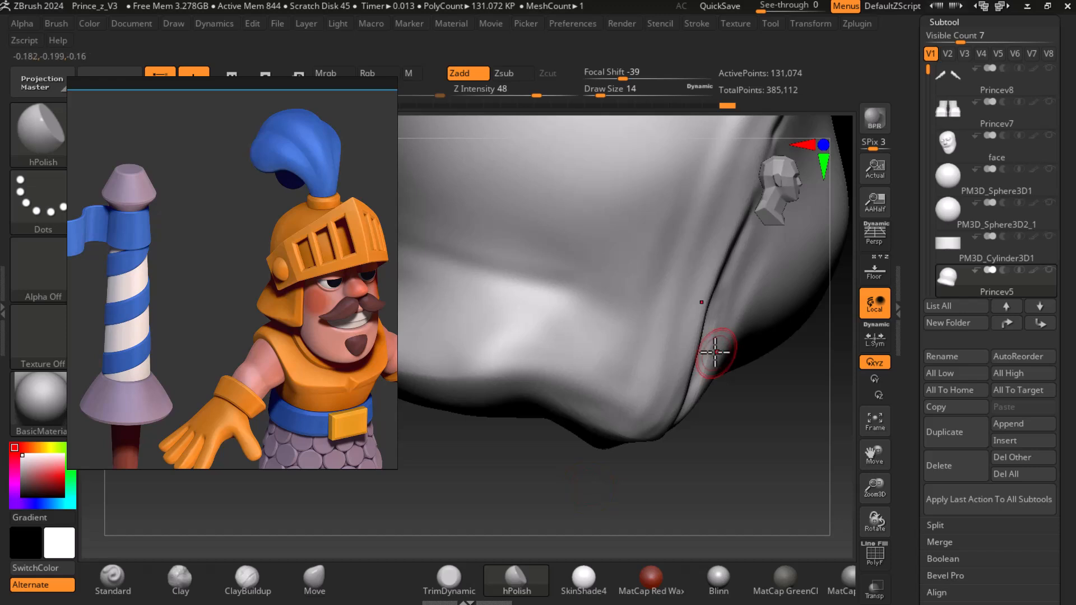
mouse_move(792, 482)
left_mouse_down()
mouse_move(785, 514)
mouse_move(598, 344)
left_mouse_up()
left_click_drag(637, 382, 494, 296)
left_click_drag(617, 360, 503, 291)
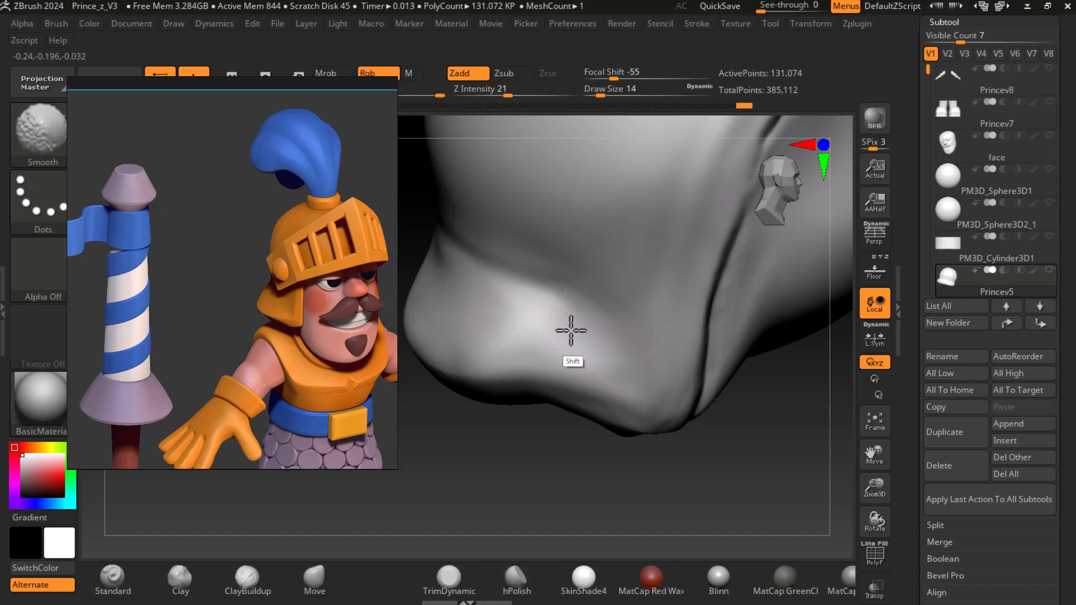
mouse_move(567, 490)
left_mouse_down()
mouse_move(550, 440)
mouse_move(550, 503)
mouse_move(605, 409)
mouse_move(587, 405)
mouse_move(607, 402)
left_mouse_up()
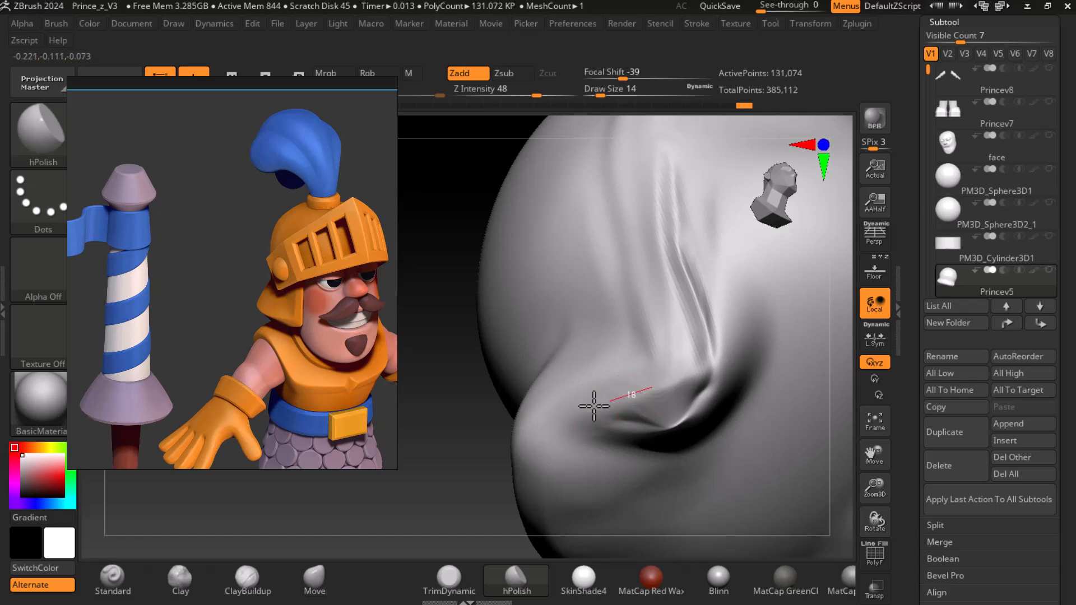
left_click_drag(508, 459, 541, 436)
left_click_drag(468, 494, 650, 317, "alt")
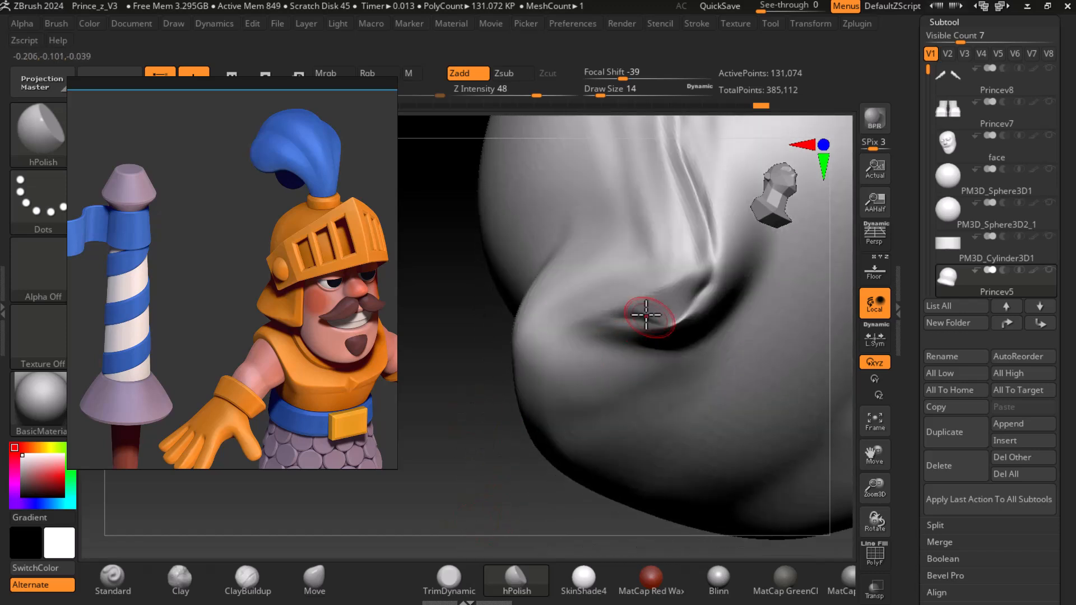
left_click_drag(510, 366, 506, 383)
Lay a ClayBuildup stroke at intensity 20 from the ear flap's lower corner along the hood's underside, and enlarge the brush.
left_click(270, 584)
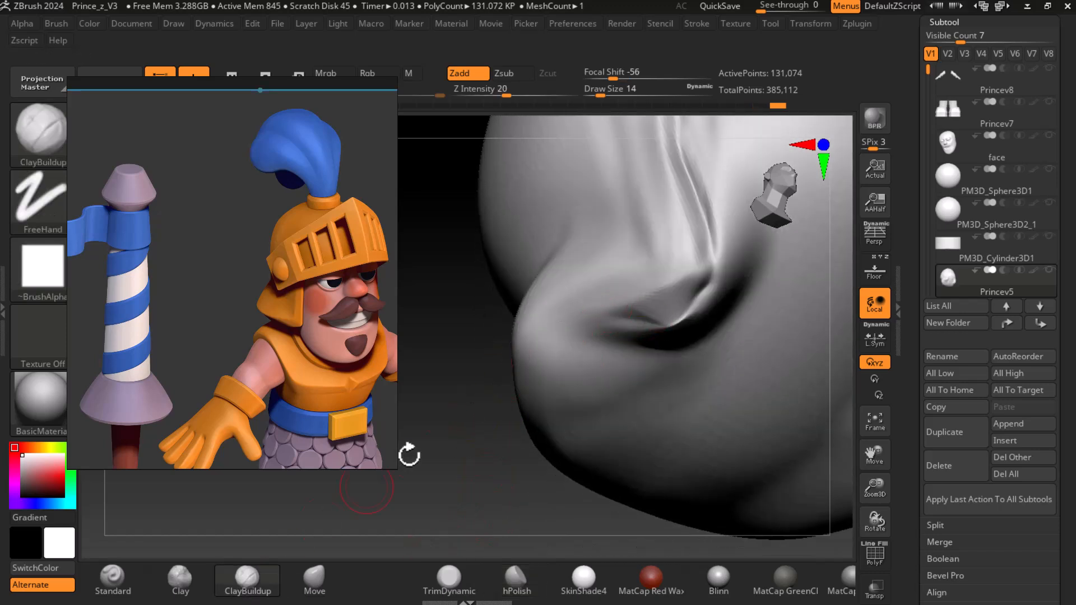
left_click_drag(368, 486, 432, 392)
left_click_drag(701, 309, 567, 389)
key("bracketright")
key("bracketright")
key("bracketright")
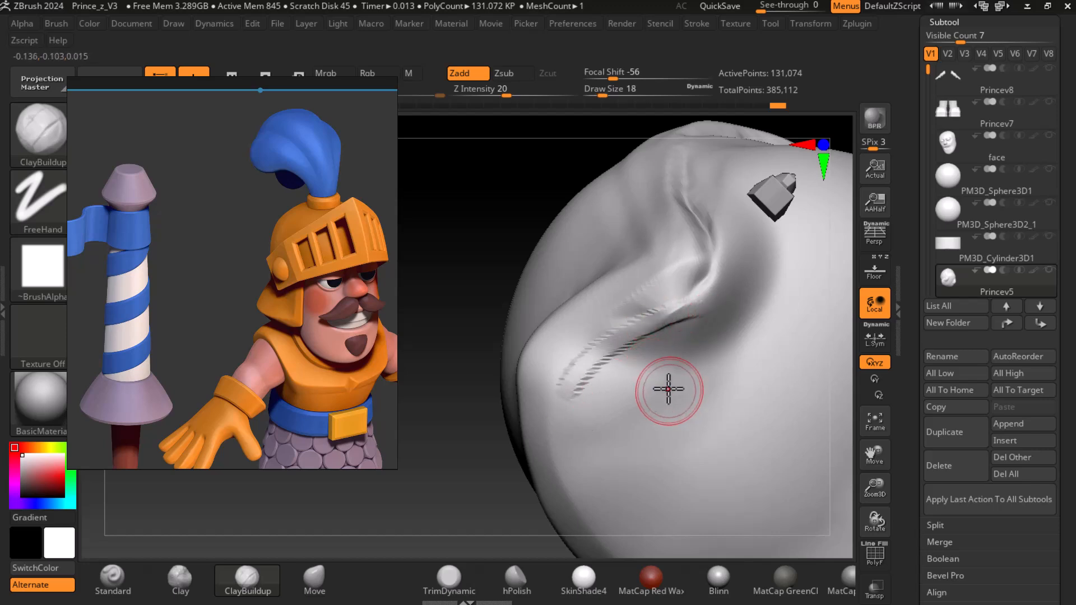
Build up the hood's bottom edge from the ear flap to the back with ClayBuildup at intensity 3 and draw size 26.
left_click_drag(496, 94, 489, 94)
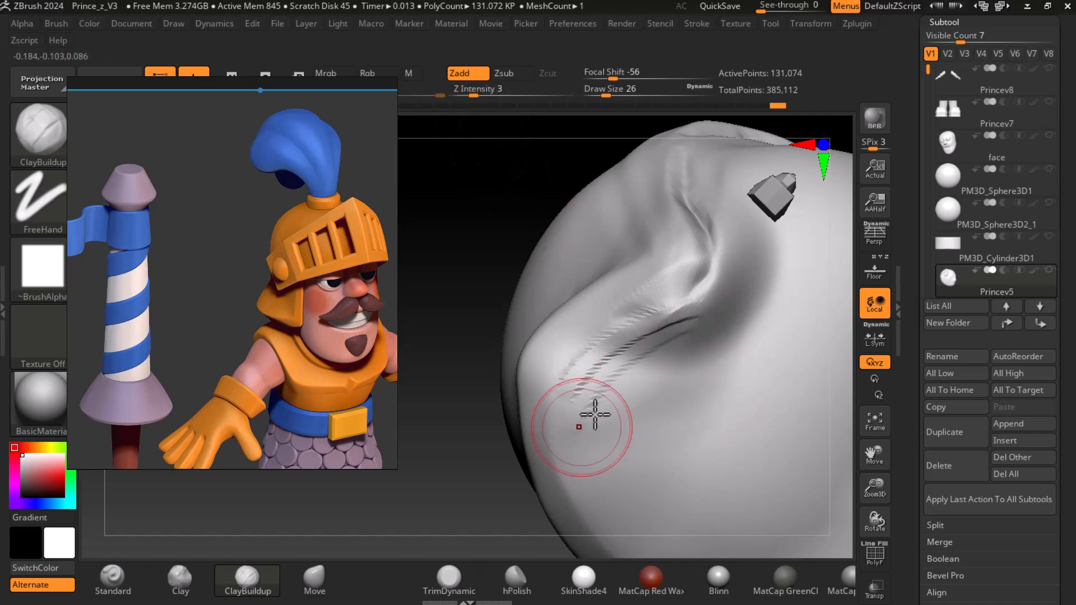
mouse_move(597, 396)
left_mouse_down()
mouse_move(643, 379)
mouse_move(687, 332)
left_mouse_up()
mouse_move(427, 487)
left_mouse_down()
mouse_move(442, 388)
mouse_move(644, 241)
left_mouse_up()
left_click_drag(566, 319, 622, 420)
mouse_move(650, 228)
left_mouse_down()
mouse_move(587, 370)
mouse_move(675, 462)
left_mouse_up()
left_click_drag(632, 253, 625, 269)
mouse_move(568, 295)
left_mouse_down()
mouse_move(572, 337)
mouse_move(656, 457)
left_mouse_up()
left_click_drag(645, 239, 569, 322)
mouse_move(654, 270)
left_mouse_down()
mouse_move(629, 380)
mouse_move(645, 418)
left_mouse_up()
mouse_move(674, 246)
left_mouse_down("shift")
mouse_move(585, 291)
mouse_move(600, 353)
mouse_move(662, 446)
left_mouse_up("shift")
left_click_drag(601, 271, 580, 419)
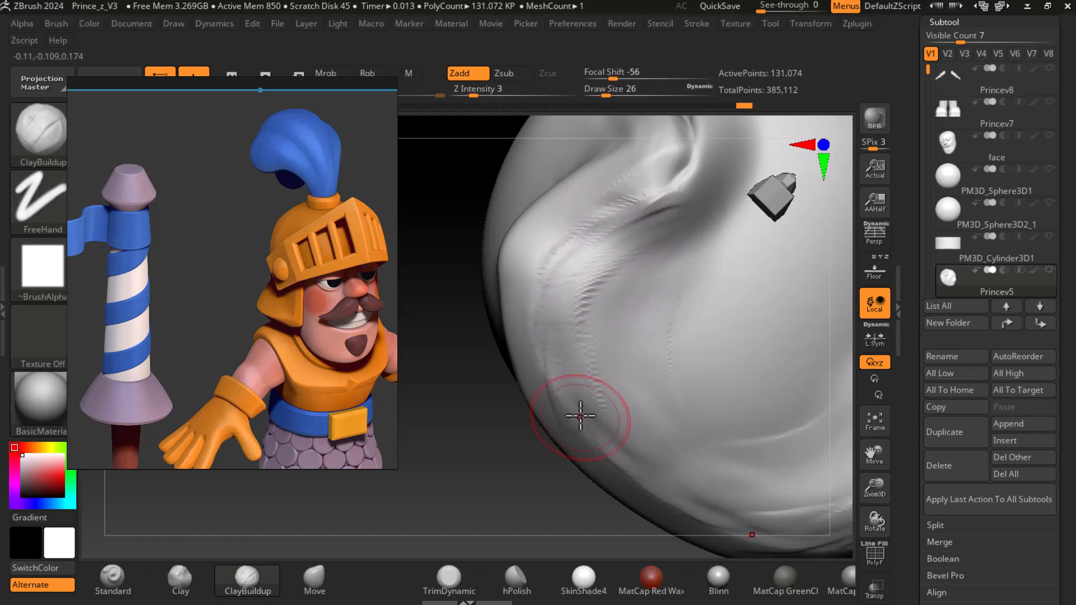
left_click_drag(584, 375, 687, 476)
left_click_drag(584, 269, 612, 432)
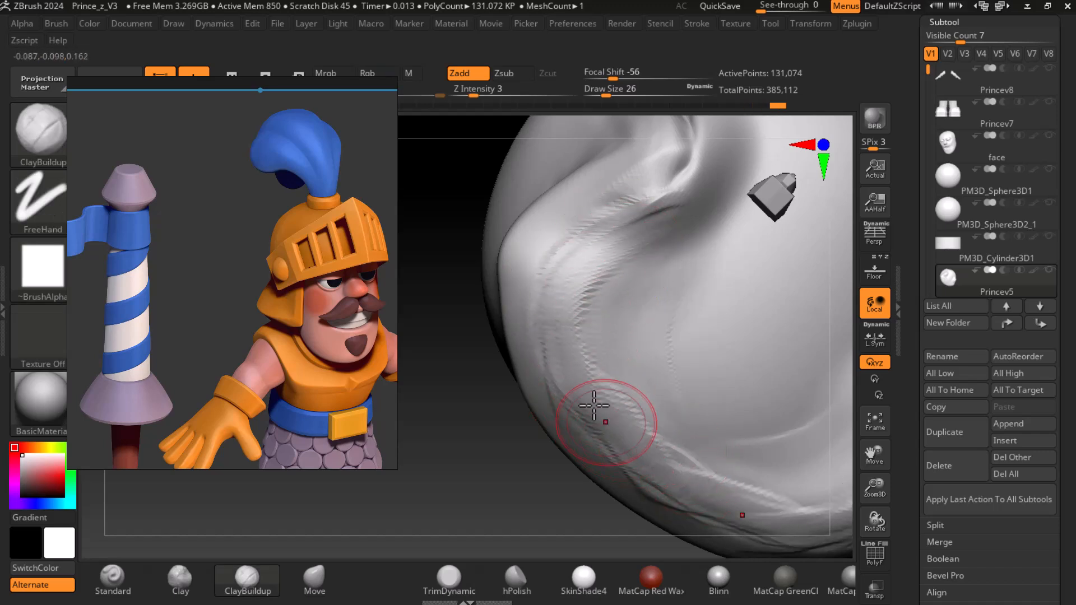
Smooth the built-up clay along the hood's underside and around the ear flap corners at intensity 21.
key("shift")
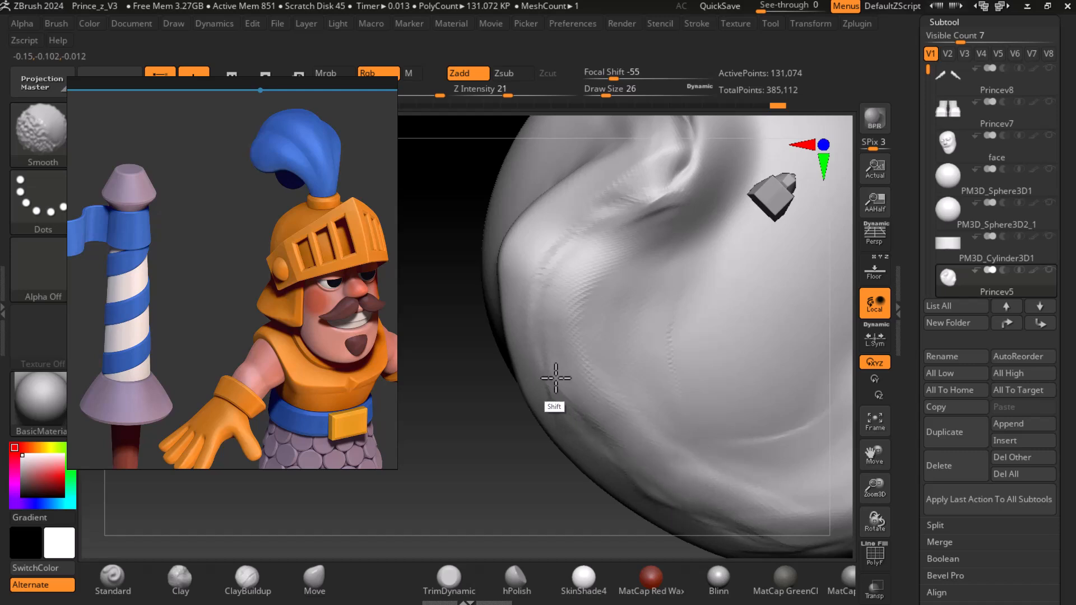
left_click_drag(603, 233, 560, 377)
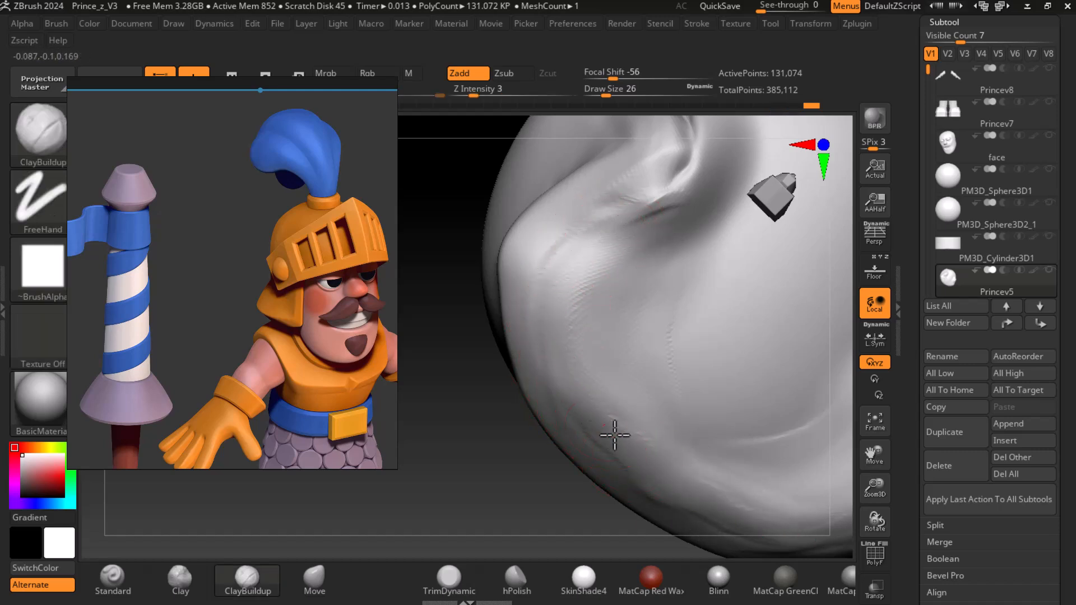
key("shift")
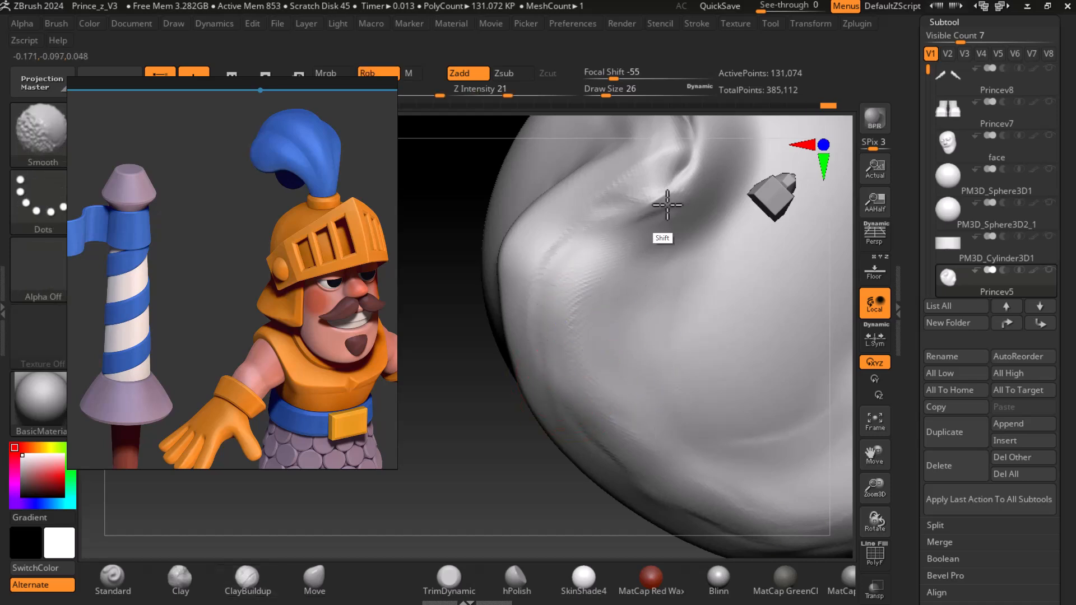
mouse_move(461, 452)
left_mouse_down("shift")
mouse_move(593, 489)
mouse_move(559, 420)
left_mouse_up("shift")
mouse_move(599, 452)
left_mouse_down()
mouse_move(627, 516)
mouse_move(726, 408)
mouse_move(704, 415)
mouse_move(734, 460)
mouse_move(740, 307)
mouse_move(785, 492)
mouse_move(647, 401)
left_mouse_up()
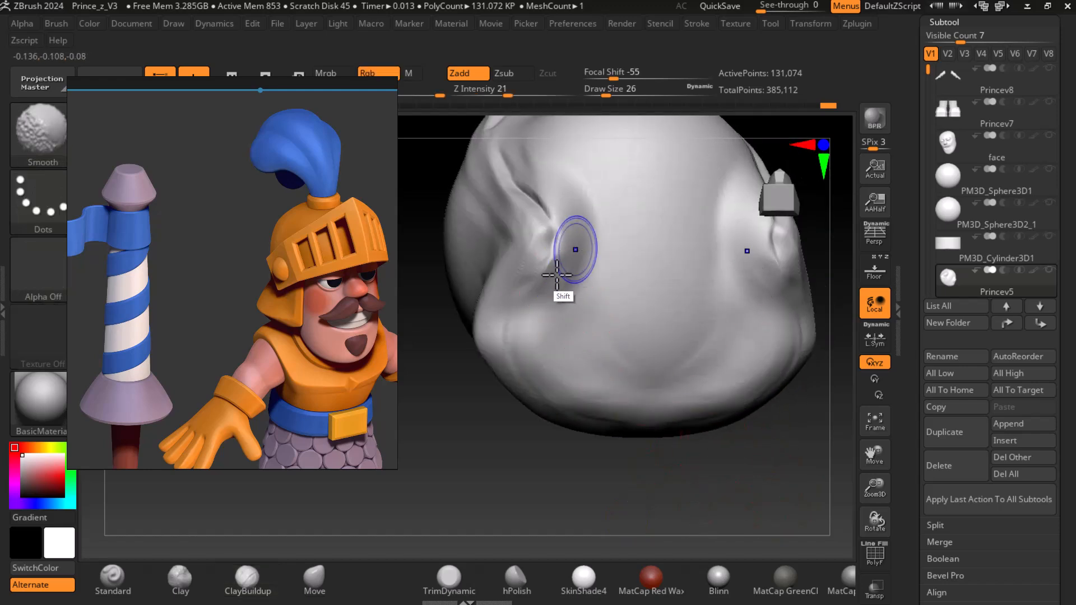
mouse_move(655, 457)
left_mouse_down()
mouse_move(687, 493)
mouse_move(781, 428)
mouse_move(754, 492)
mouse_move(756, 453)
left_mouse_up()
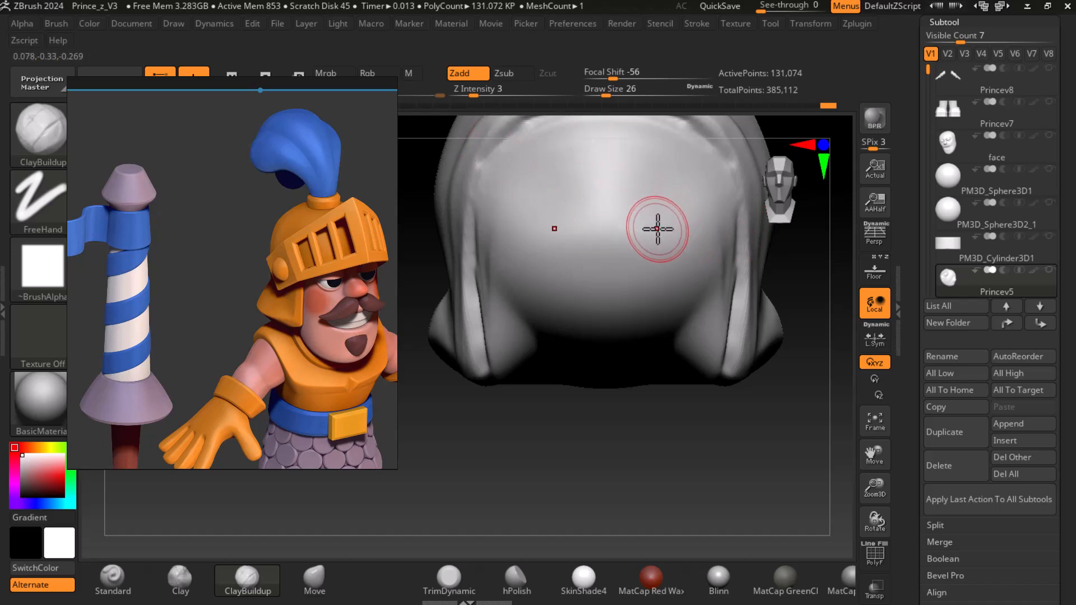
Carve the face opening inward under the hood's rim with ClayBuildup at intensity 3, smoothing the recess at intensity 92.
mouse_move(603, 548)
left_mouse_down()
mouse_move(627, 499)
mouse_move(624, 512)
left_mouse_up()
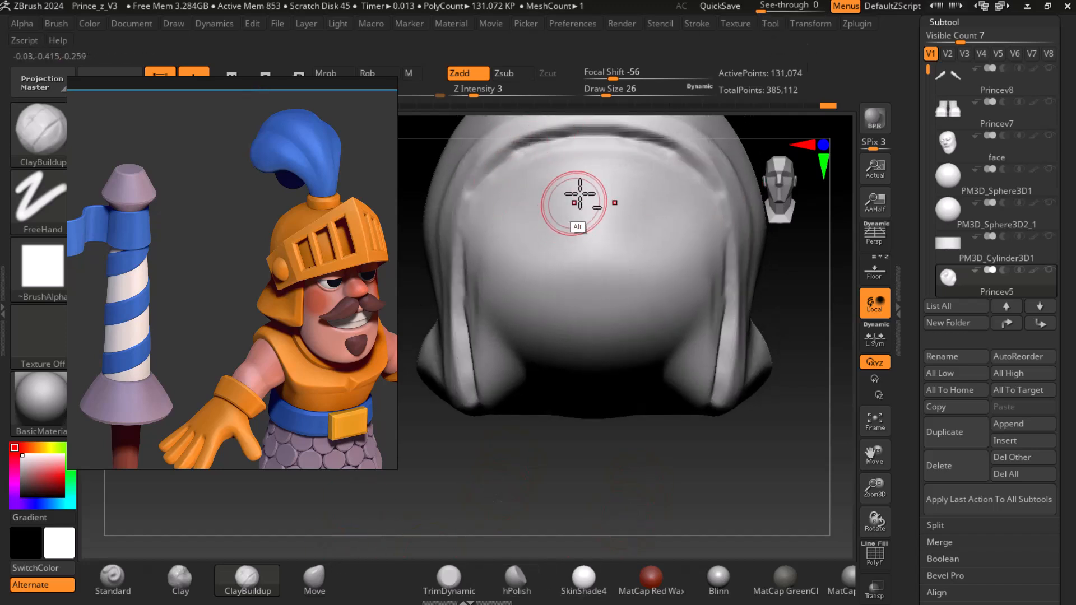
left_click_drag(488, 213, 479, 245, "alt")
mouse_move(486, 285)
left_mouse_down("alt")
mouse_move(496, 228)
mouse_move(494, 247)
mouse_move(562, 187)
mouse_move(545, 189)
mouse_move(576, 230)
mouse_move(562, 221)
mouse_move(521, 303)
mouse_move(597, 308)
mouse_move(567, 178)
mouse_move(521, 250)
mouse_move(615, 257)
mouse_move(603, 185)
mouse_move(499, 312)
mouse_move(525, 255)
mouse_move(575, 339)
mouse_move(579, 169)
mouse_move(543, 288)
mouse_move(554, 217)
mouse_move(505, 190)
mouse_move(510, 254)
mouse_move(560, 306)
mouse_move(567, 366)
mouse_move(566, 274)
mouse_move(603, 168)
mouse_move(613, 305)
mouse_move(561, 280)
mouse_move(538, 234)
mouse_move(516, 269)
mouse_move(502, 255)
mouse_move(533, 334)
mouse_move(521, 242)
mouse_move(590, 160)
mouse_move(526, 218)
mouse_move(519, 302)
mouse_move(538, 241)
mouse_move(512, 329)
mouse_move(584, 350)
mouse_move(546, 269)
mouse_move(509, 226)
mouse_move(506, 281)
mouse_move(605, 276)
mouse_move(567, 297)
left_mouse_up("alt")
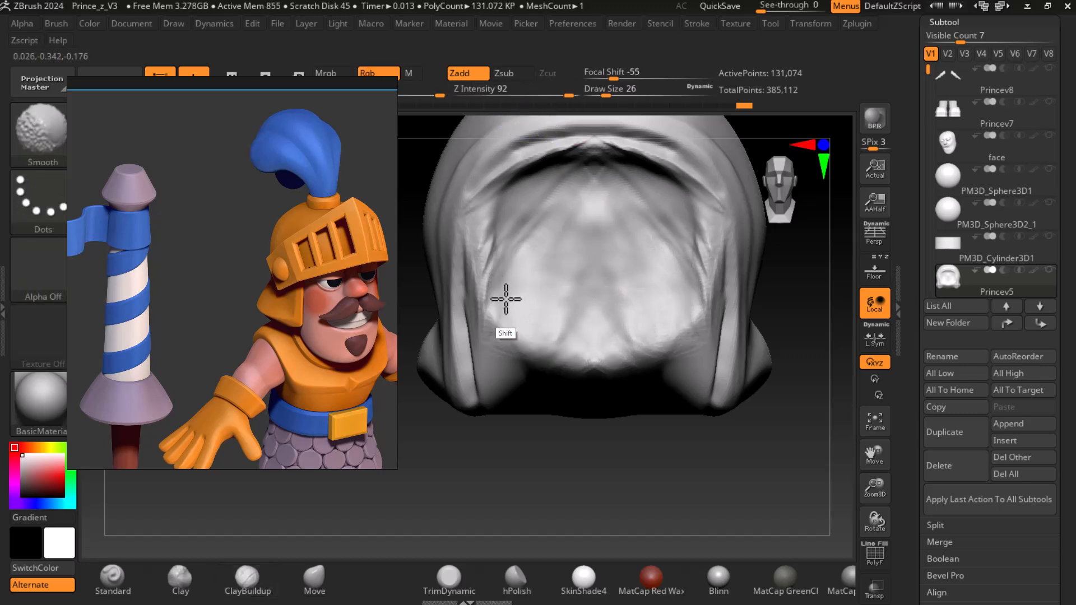
Hollow out the hood's underside between the ear flaps with subtractive ClayBuildup strokes and smooth the cavity at intensity 92.
left_click_drag(684, 486, 666, 350)
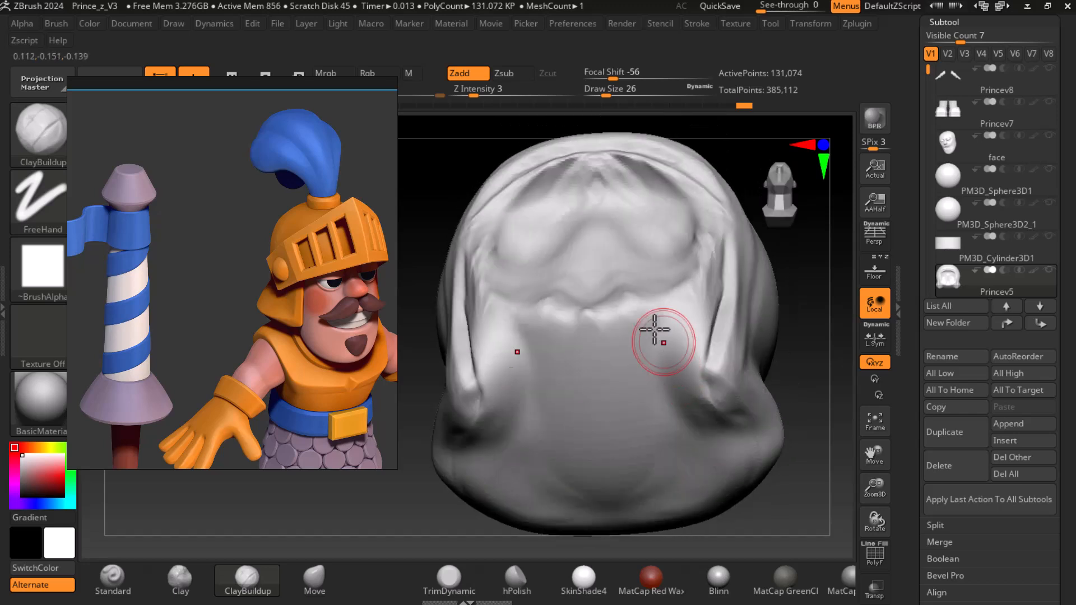
mouse_move(588, 312)
left_mouse_down("alt")
mouse_move(620, 308)
mouse_move(590, 365)
mouse_move(615, 375)
mouse_move(495, 304)
mouse_move(569, 324)
mouse_move(620, 313)
mouse_move(608, 410)
mouse_move(577, 308)
mouse_move(562, 336)
mouse_move(532, 312)
mouse_move(506, 367)
mouse_move(533, 305)
mouse_move(545, 308)
mouse_move(550, 365)
mouse_move(516, 305)
mouse_move(549, 295)
mouse_move(572, 310)
mouse_move(572, 365)
mouse_move(629, 372)
mouse_move(577, 278)
mouse_move(518, 295)
mouse_move(531, 413)
mouse_move(550, 463)
mouse_move(626, 423)
mouse_move(548, 432)
mouse_move(566, 413)
mouse_move(607, 308)
mouse_move(578, 411)
left_mouse_up("alt")
key("shift")
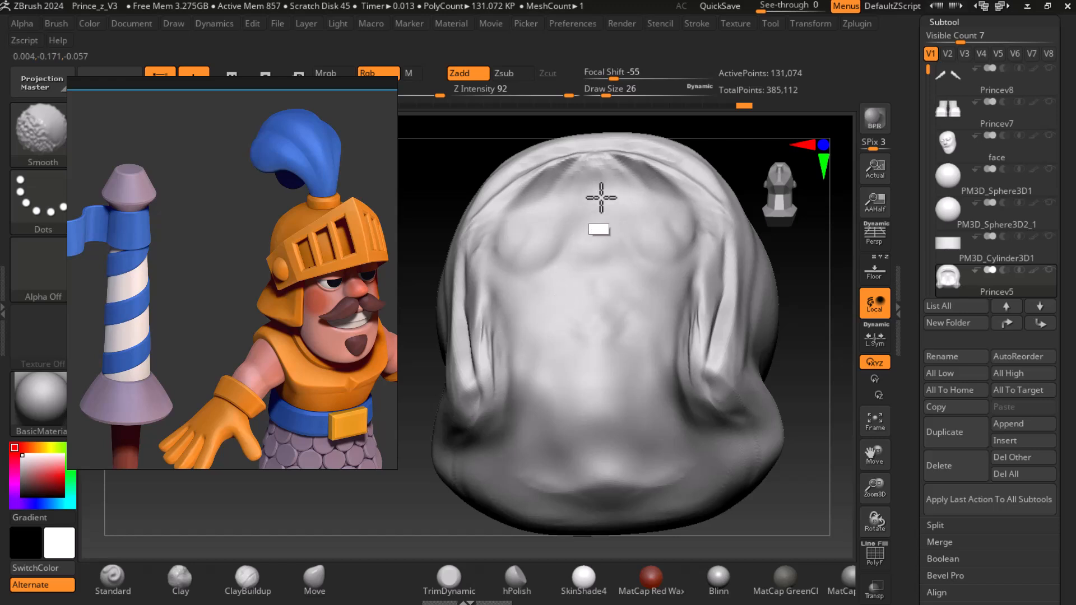
left_click_drag(524, 275, 540, 268, "shift")
left_click_drag(829, 502, 841, 509)
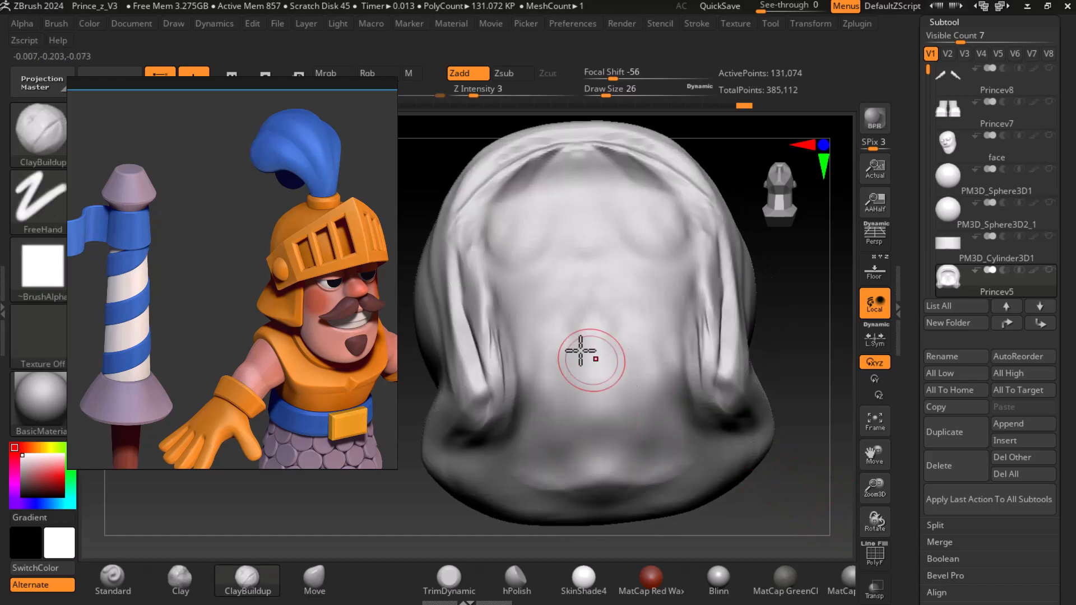
Smooth the inner walls and floor of the hood's hollowed face opening at intensity 92 and draw size 26.
left_click_drag(827, 397, 576, 354)
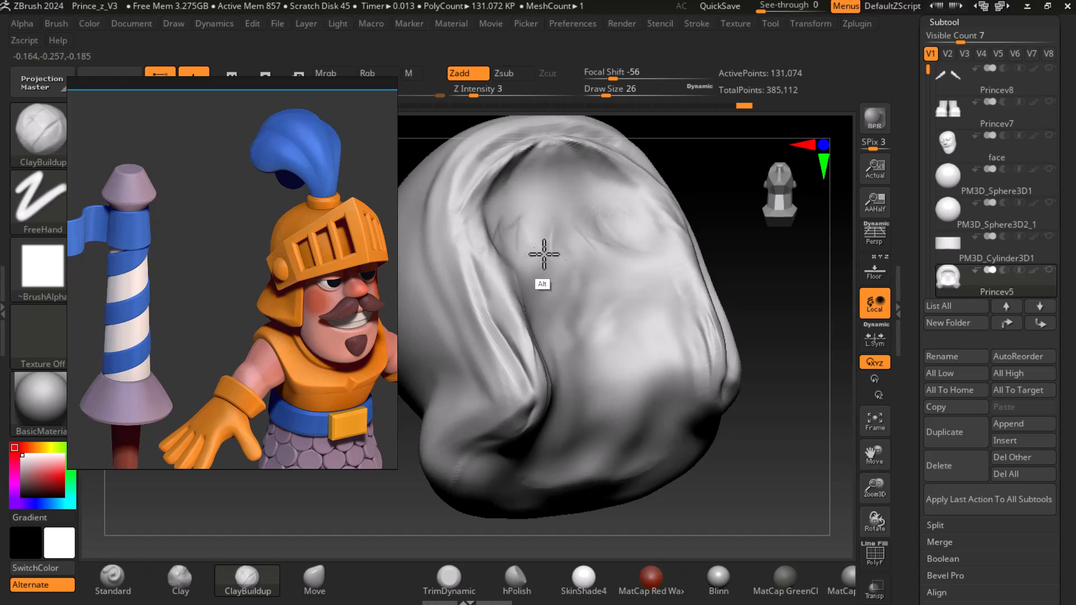
key("shift")
mouse_move(716, 211)
left_mouse_down()
mouse_move(799, 351)
mouse_move(814, 260)
mouse_move(827, 323)
mouse_move(769, 413)
mouse_move(716, 384)
left_mouse_up()
key("shift")
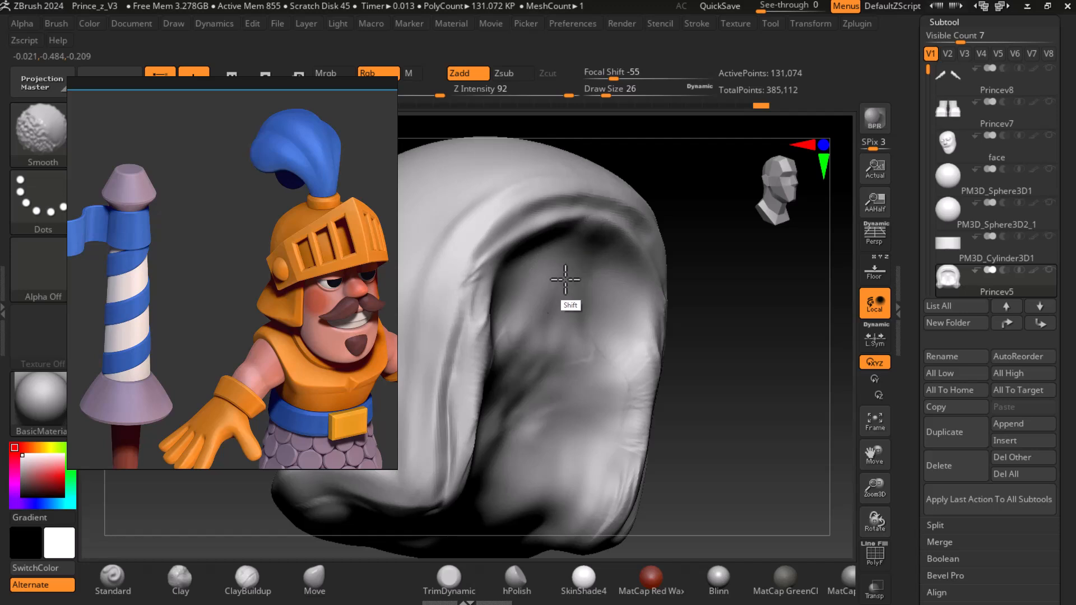
left_click_drag(823, 350, 839, 389, "shift")
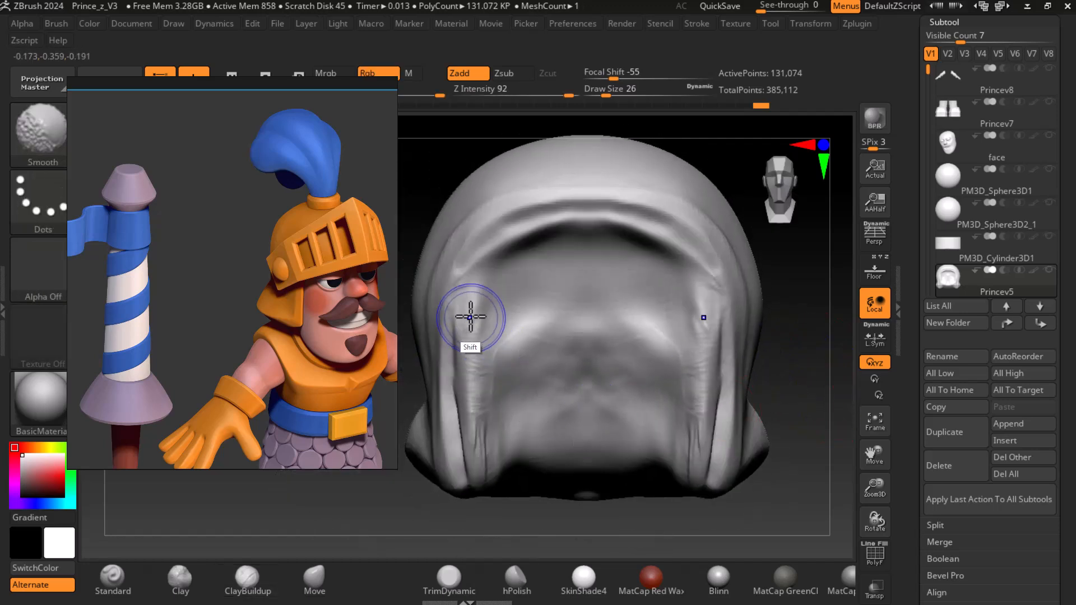
mouse_move(553, 348)
left_mouse_down("shift")
mouse_move(529, 338)
mouse_move(545, 322)
mouse_move(514, 389)
mouse_move(527, 299)
mouse_move(557, 312)
mouse_move(557, 264)
mouse_move(552, 361)
mouse_move(551, 315)
mouse_move(509, 341)
mouse_move(506, 329)
mouse_move(504, 415)
mouse_move(570, 317)
mouse_move(490, 369)
mouse_move(507, 290)
mouse_move(554, 298)
mouse_move(547, 401)
mouse_move(538, 329)
mouse_move(565, 381)
mouse_move(530, 319)
mouse_move(487, 317)
mouse_move(495, 293)
mouse_move(490, 336)
left_mouse_up("shift")
Carve the hood's cavity deeper along the inside of its rim with subtractive ClayBuildup strokes at intensity 3 and draw size 14.
left_click_drag(831, 447, 743, 369)
left_click_drag(829, 383, 804, 393)
mouse_move(622, 327)
left_mouse_down("alt")
mouse_move(580, 257)
mouse_move(641, 390)
mouse_move(623, 454)
mouse_move(544, 416)
mouse_move(619, 480)
mouse_move(566, 449)
mouse_move(644, 503)
mouse_move(562, 523)
mouse_move(572, 409)
mouse_move(661, 447)
mouse_move(543, 399)
mouse_move(514, 412)
left_mouse_up("alt")
left_click_drag(823, 317, 783, 304)
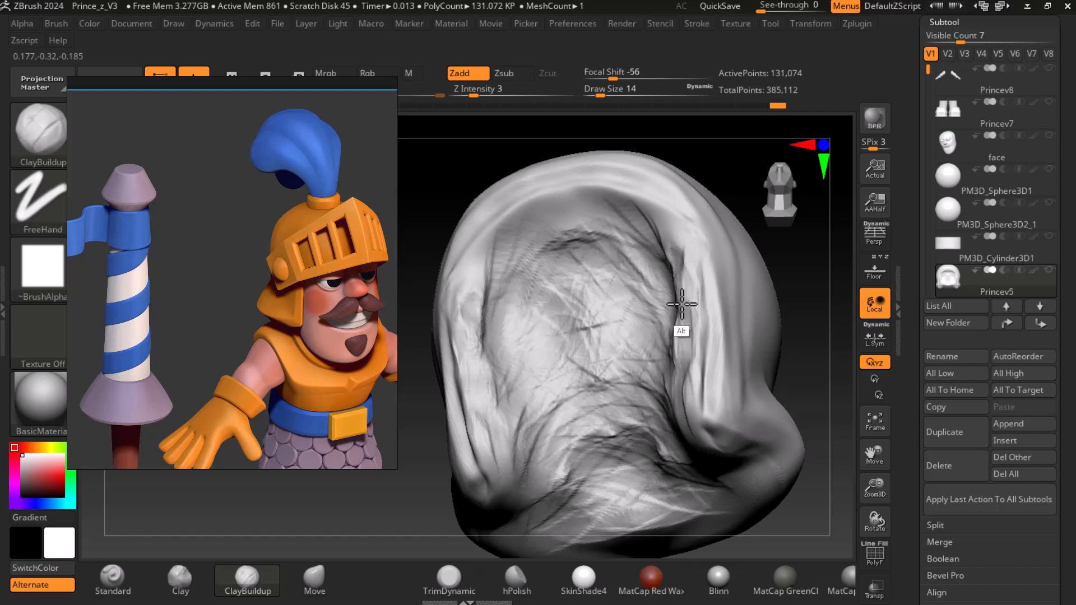
mouse_move(634, 247)
left_mouse_down()
mouse_move(527, 255)
mouse_move(476, 311)
left_mouse_up()
Smooth the carved marks across the hood's cavity and lower back at intensity 92 and draw size 38.
mouse_move(608, 347)
left_mouse_down("shift")
mouse_move(582, 303)
mouse_move(594, 394)
mouse_move(619, 295)
mouse_move(540, 281)
mouse_move(523, 356)
mouse_move(505, 333)
left_mouse_up("shift")
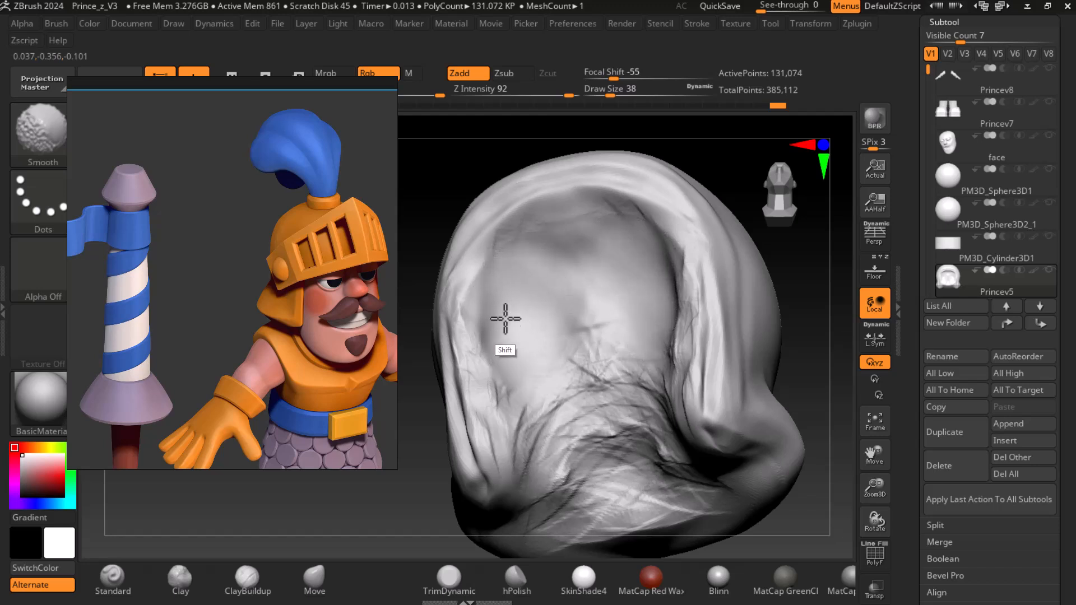
left_click_drag(544, 416, 615, 475, "shift")
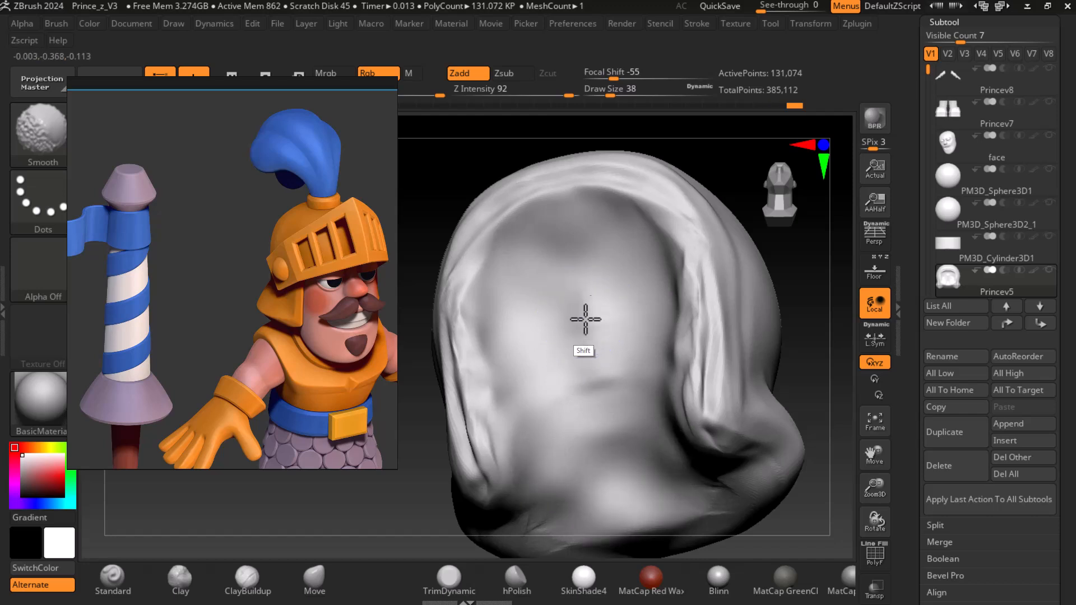
left_click_drag(679, 397, 677, 400, "shift")
mouse_move(796, 368)
left_mouse_down()
mouse_move(831, 394)
mouse_move(844, 386)
left_mouse_up()
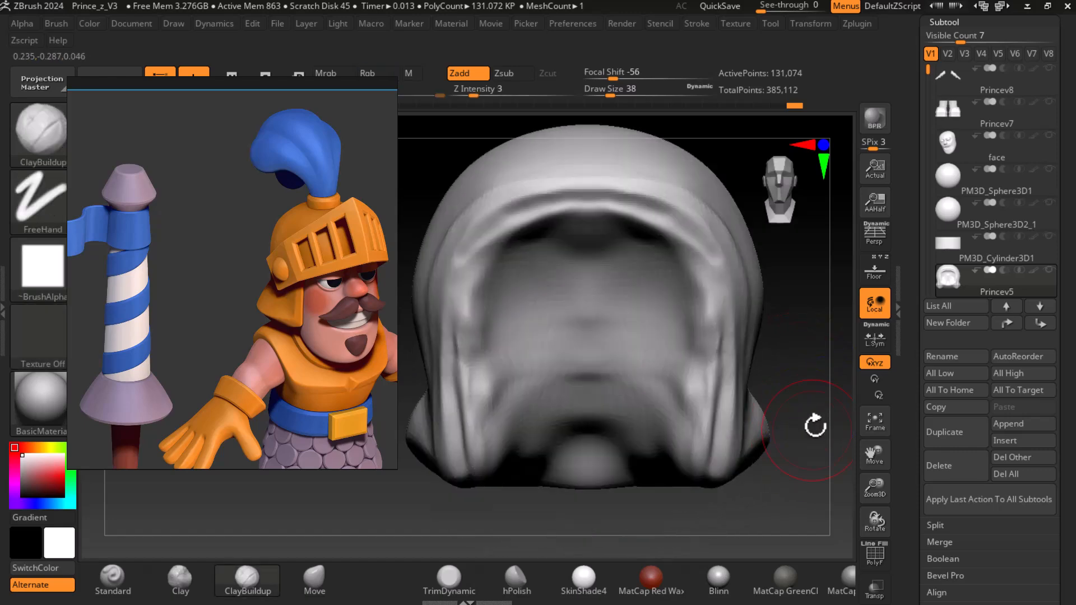
left_click_drag(811, 432, 816, 427)
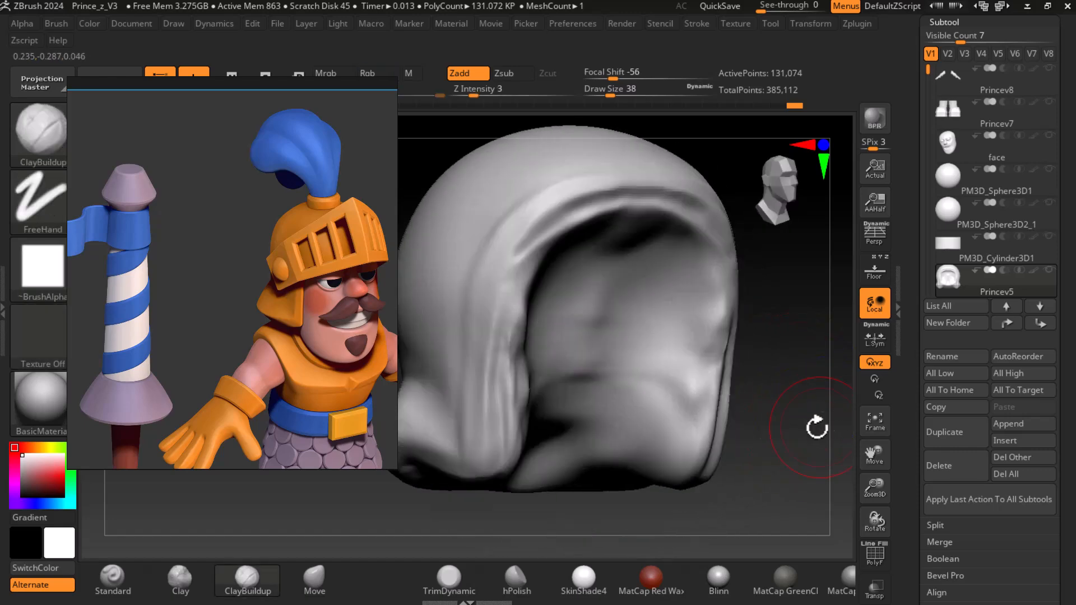
Show the other subtools around the hood again and make the face the active subtool.
left_click(951, 282, "shift")
left_click_drag(823, 400, 809, 390)
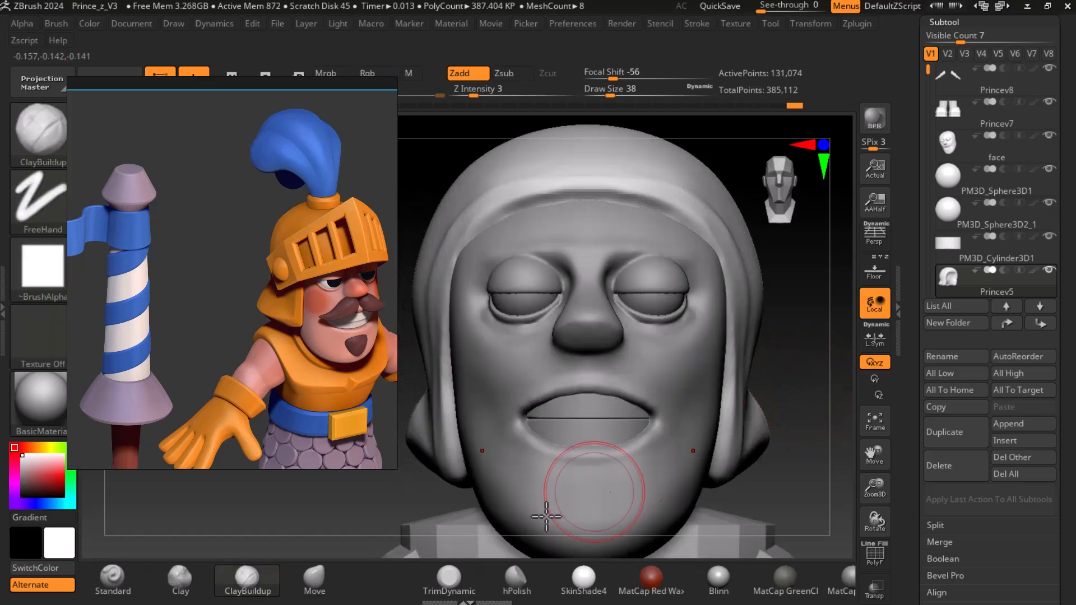
left_click(313, 577)
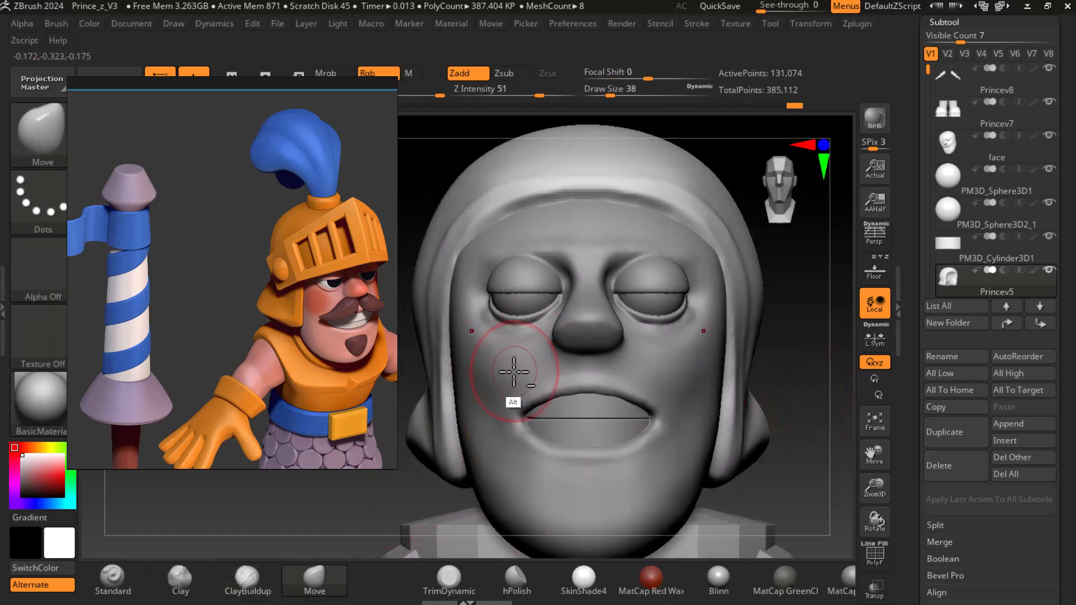
left_click(515, 371, "alt")
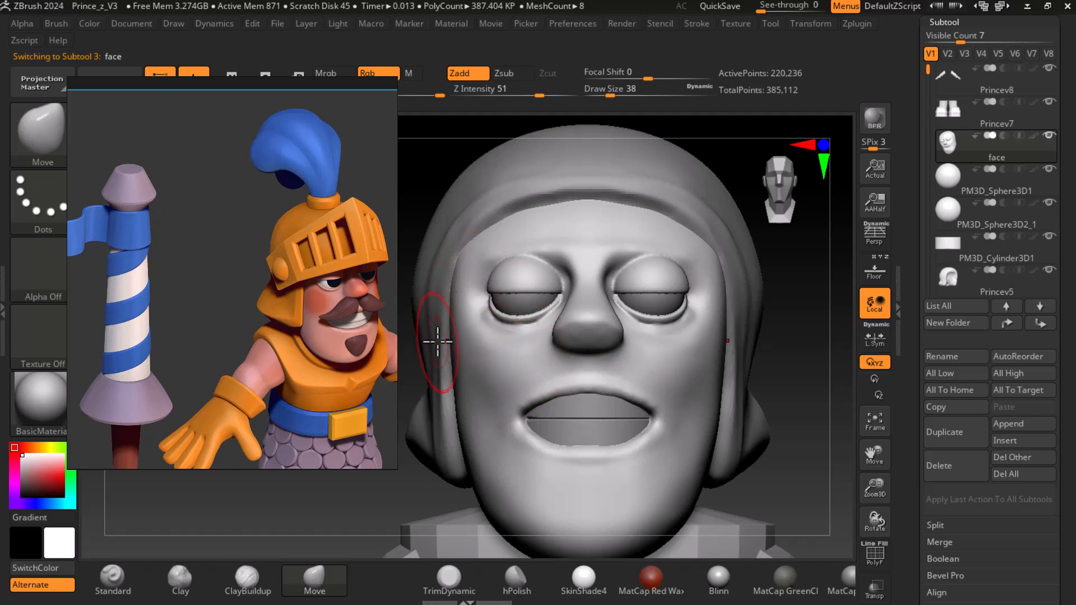
key("shift")
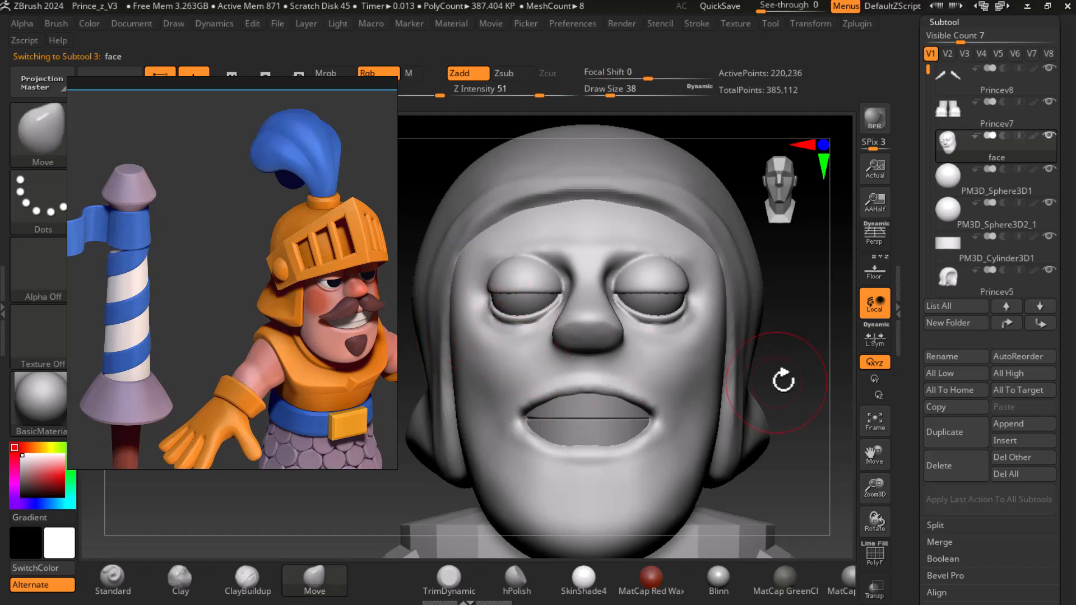
Lower the Smooth intensity to 21 and choose the ClayBuildup brush at draw size 14 for the face.
left_click_drag(809, 364, 781, 338)
key("shift")
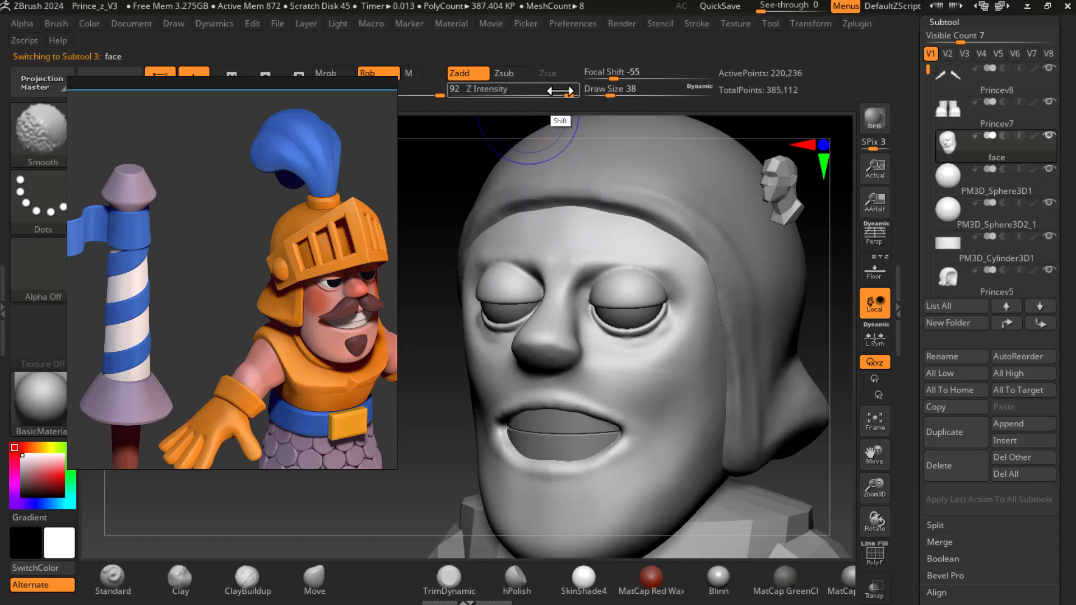
left_click_drag(517, 89, 509, 91, "shift")
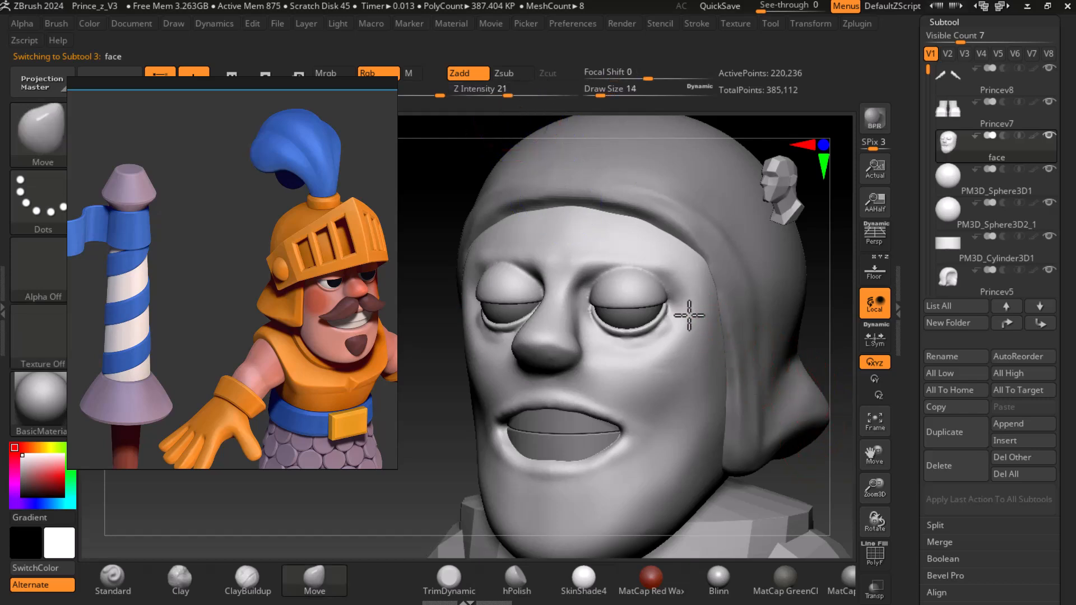
key("ctrl")
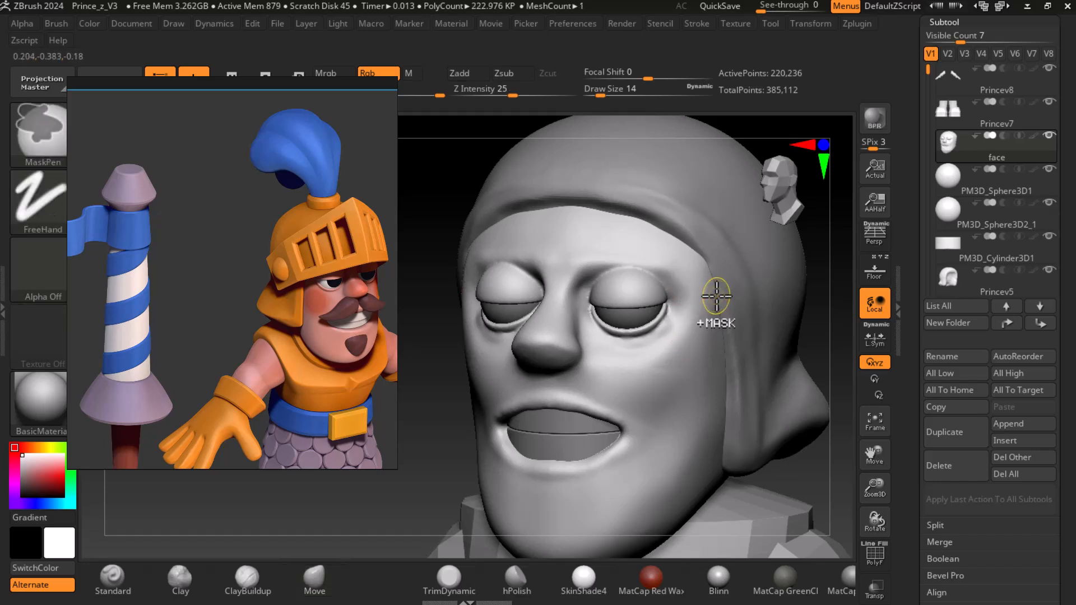
left_click(247, 576)
key("shift")
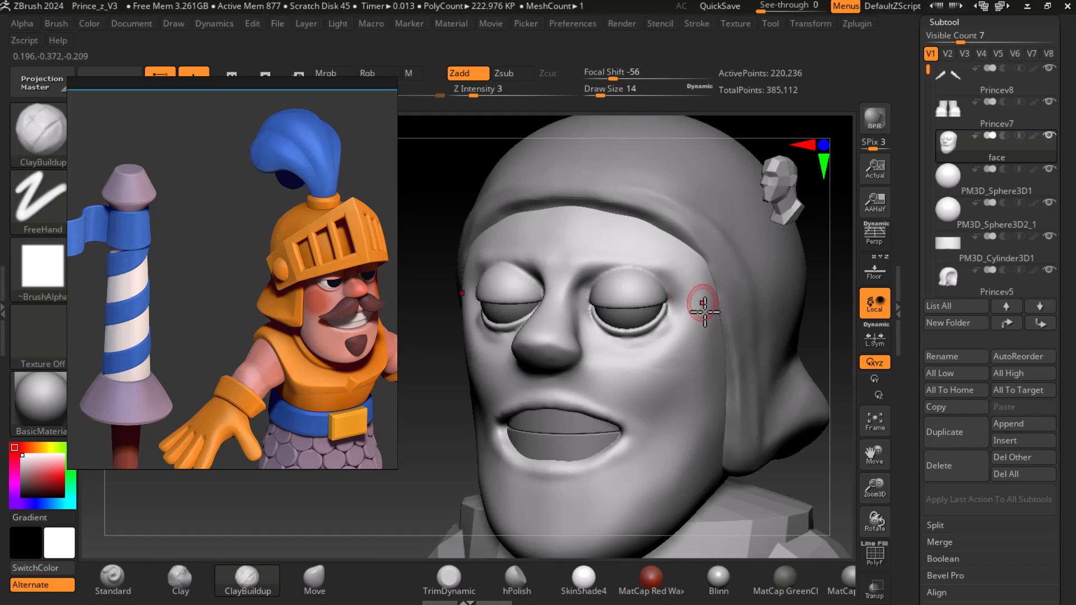
Build up the brow between the eyes and hood rim with ClayBuildup at intensity 3, following the front-view drawing, and smooth it at intensity 21.
mouse_move(831, 343)
left_mouse_down("alt")
mouse_move(821, 344)
mouse_move(841, 334)
left_mouse_up("alt")
scroll(221, 341, "down", 4)
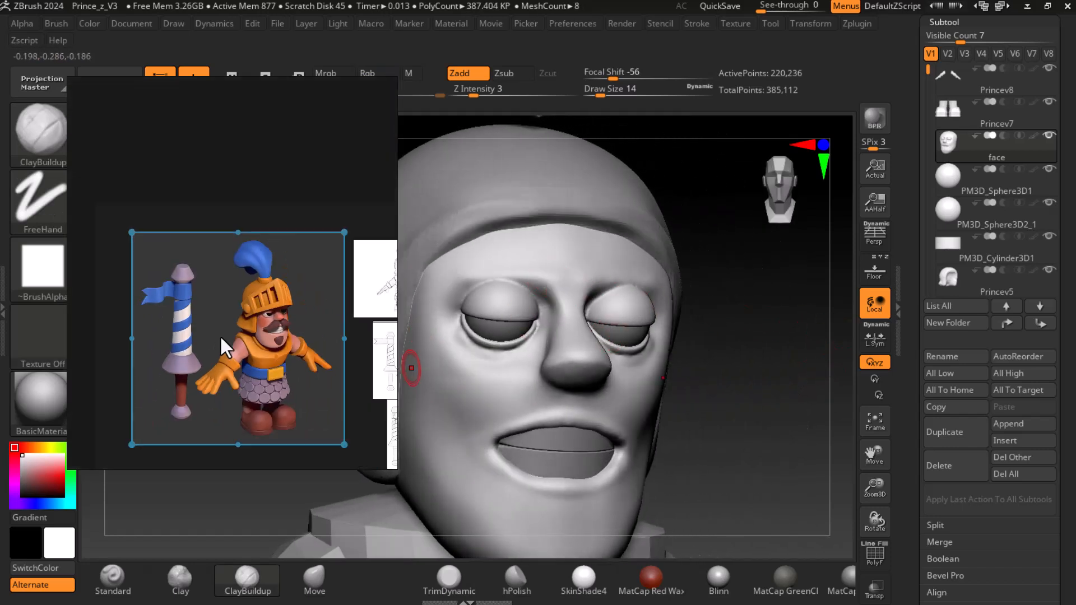
middle_click_drag(319, 351, 162, 285)
scroll(228, 297, "up", 5)
scroll(228, 297, "up", 3)
middle_click_drag(229, 298, 3, 306)
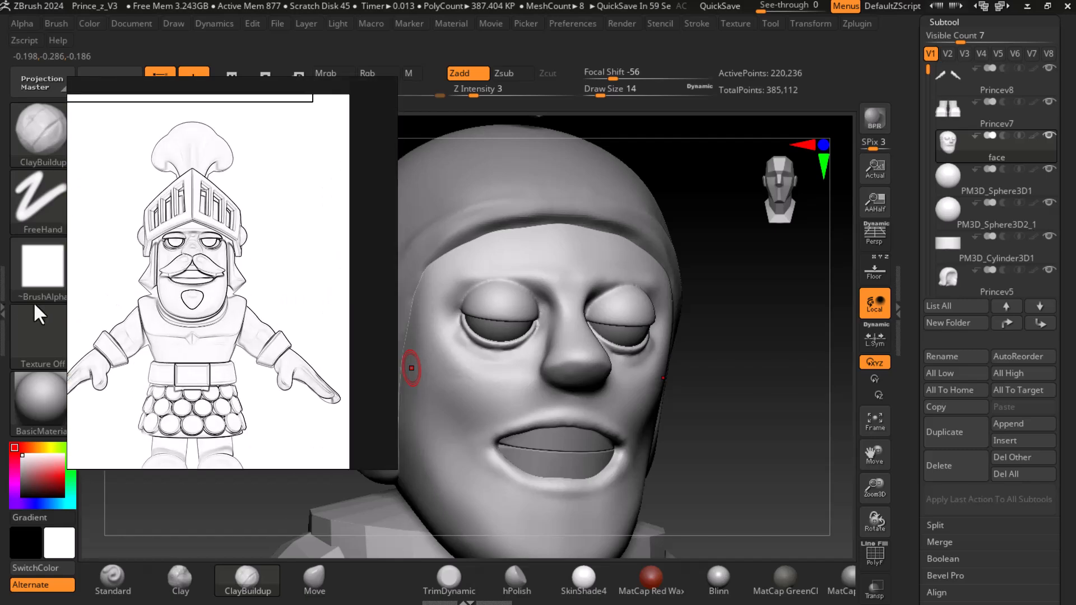
scroll(124, 292, "up", 3)
middle_click_drag(149, 254, 154, 286)
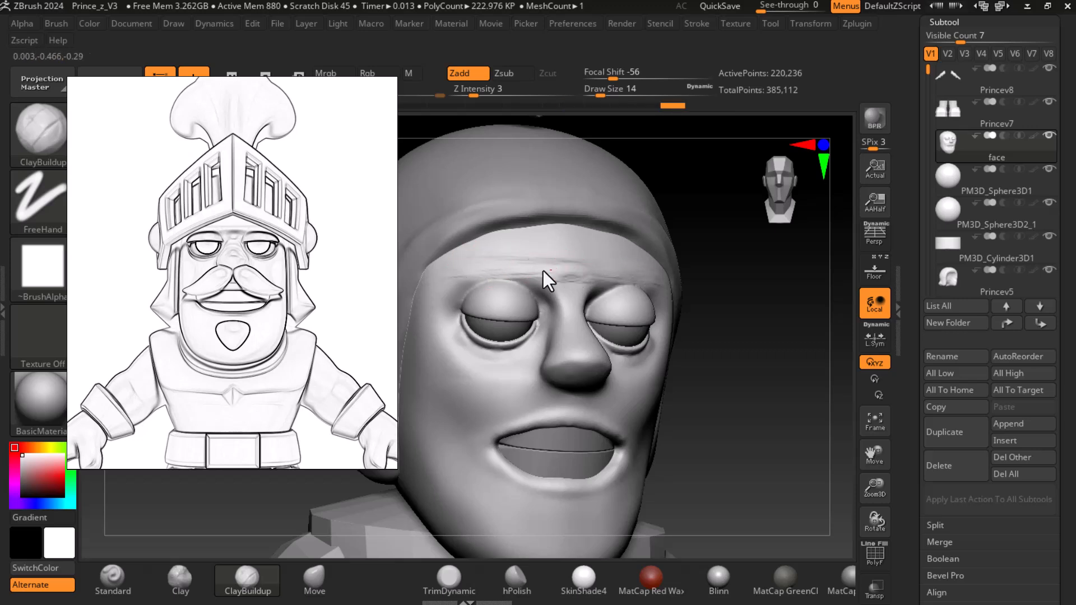
key("shift")
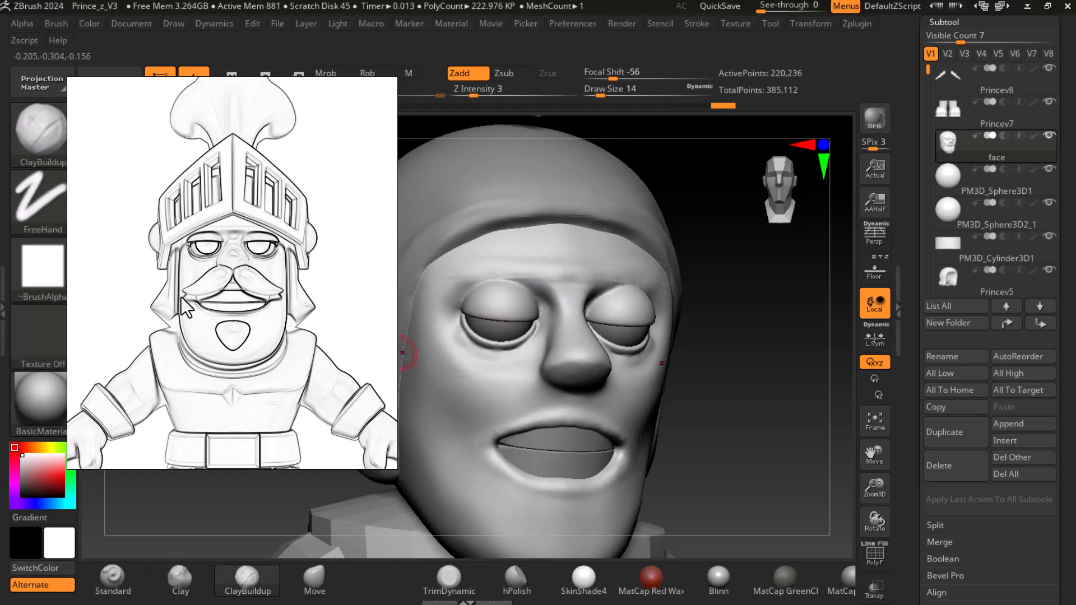
key("shift")
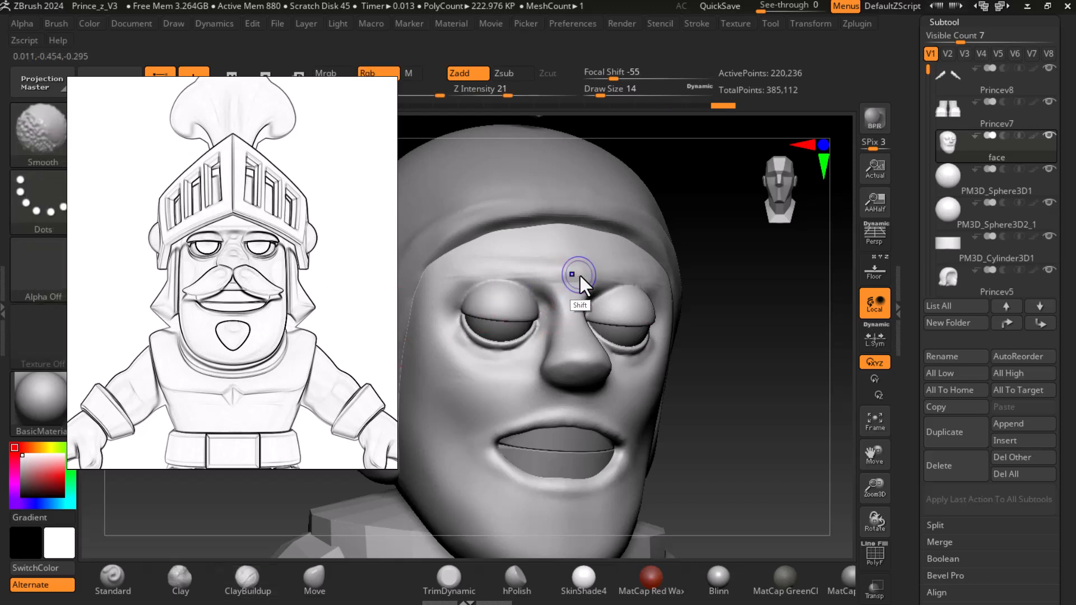
Examine the reference's side-view line drawing of the helmeted head and compare its face profile with the model.
left_click_drag(813, 364, 849, 339)
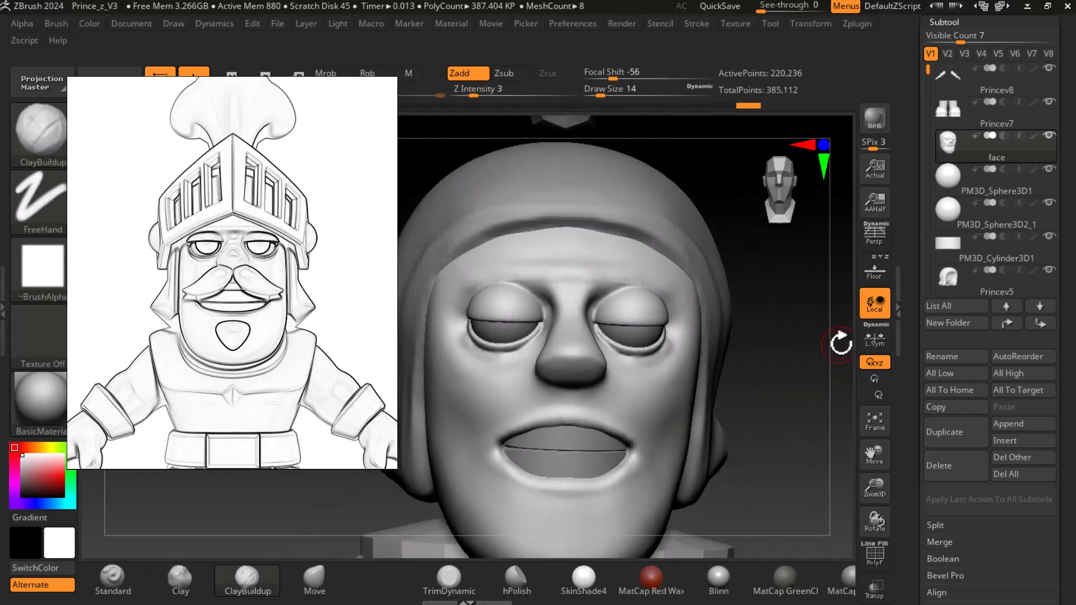
scroll(303, 335, "down", 5)
scroll(222, 339, "up", 3)
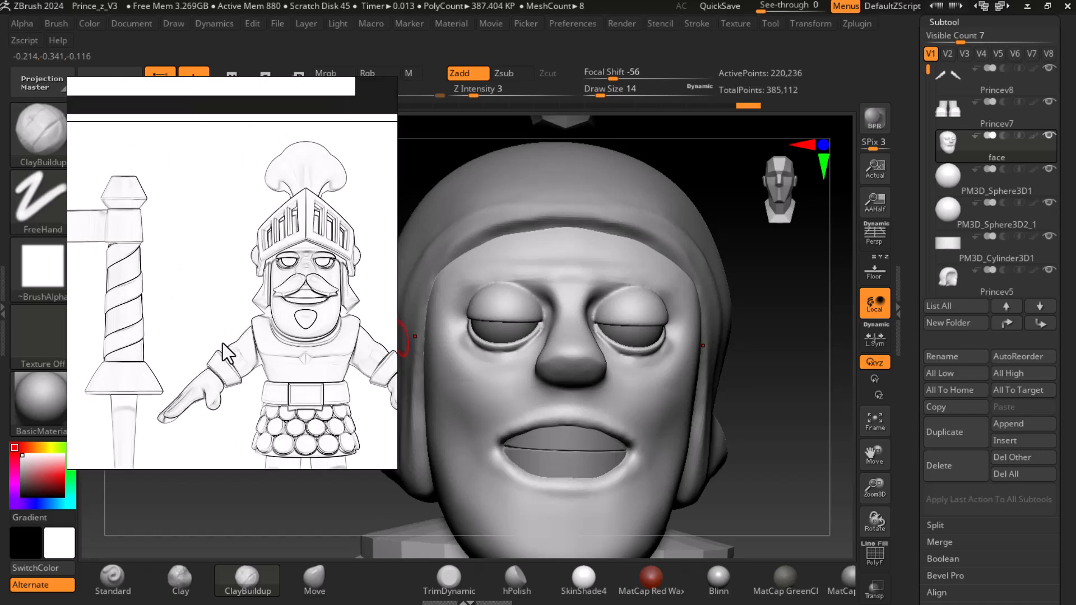
middle_click_drag(259, 363, 242, 291)
middle_click_drag(253, 448, 256, 188)
scroll(252, 355, "down", 1)
scroll(261, 347, "up", 3)
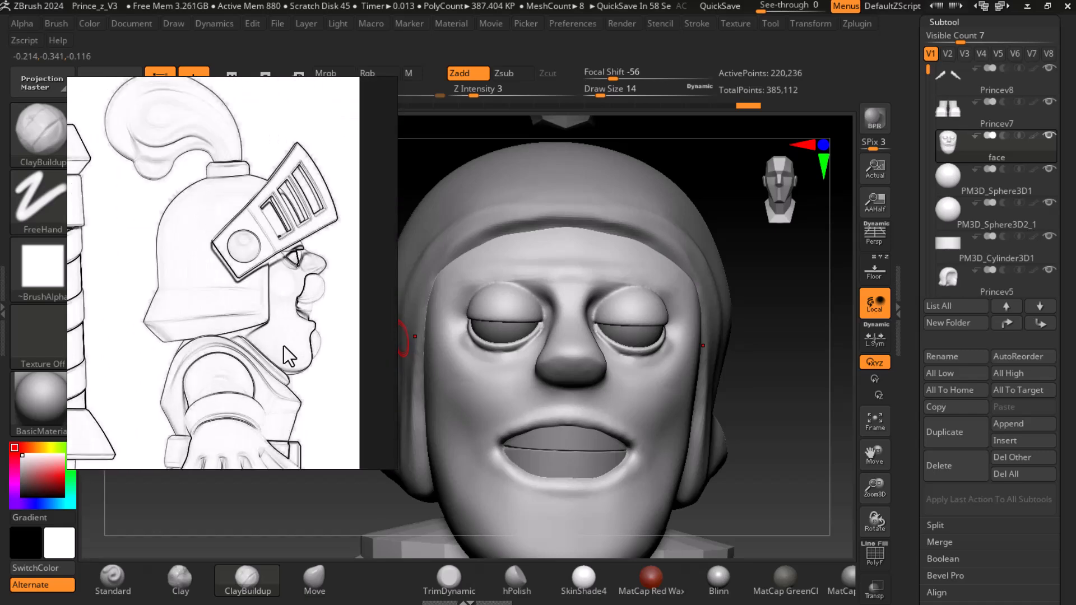
middle_click_drag(282, 344, 252, 351)
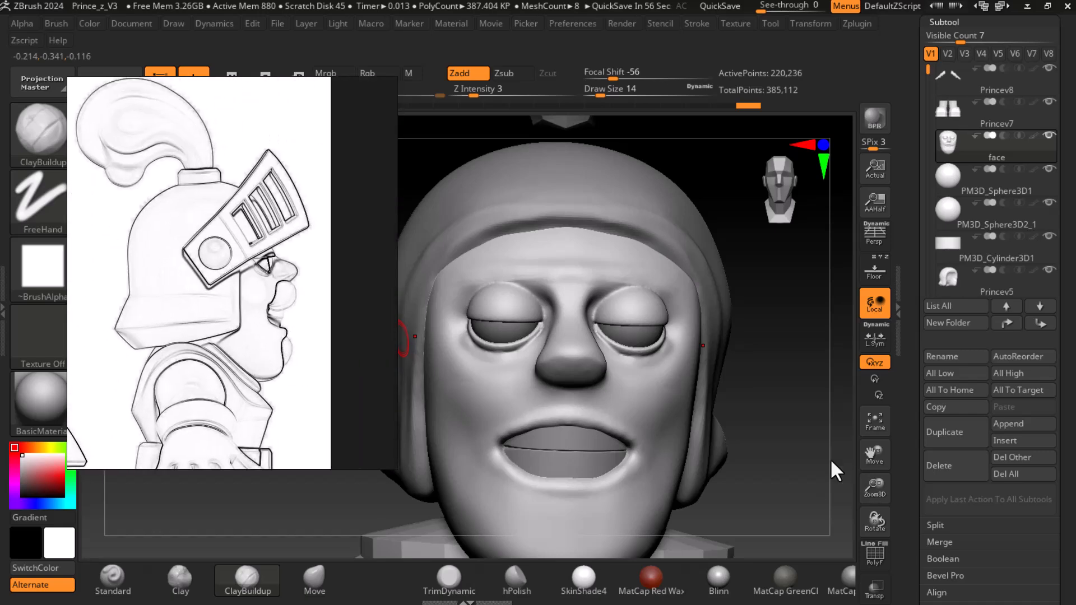
left_click_drag(850, 469, 799, 443)
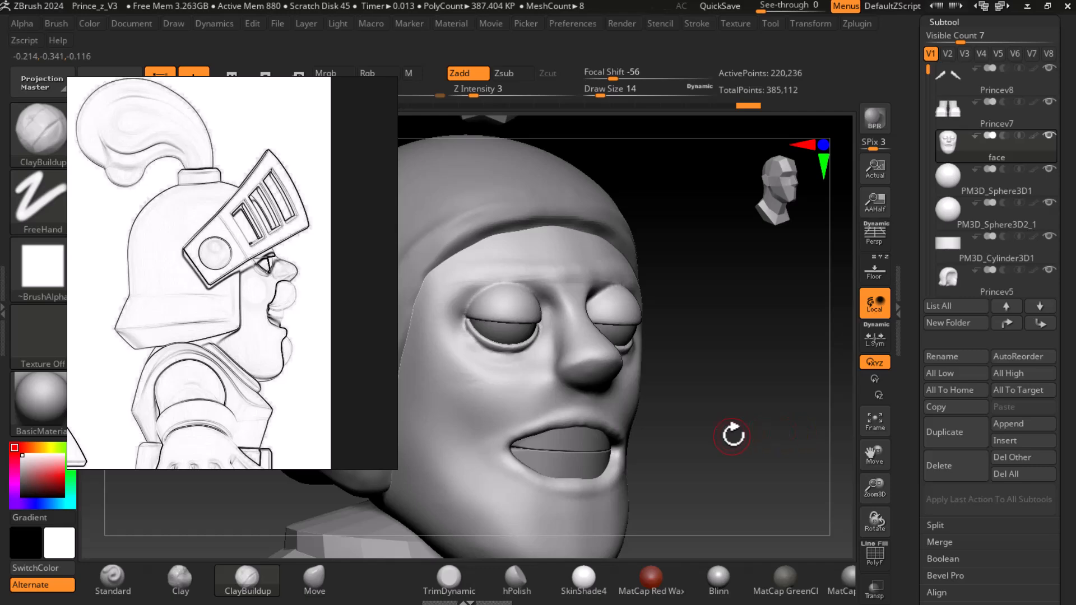
Sculpt the area below the lower lip with ClayBuildup at intensity 3 and draw size 14, using the coloured render's face as guide.
scroll(277, 314, "down", 10)
middle_click_drag(166, 294, 290, 352)
middle_click_drag(191, 202, 277, 261)
scroll(214, 264, "up", 3)
scroll(214, 264, "up", 4)
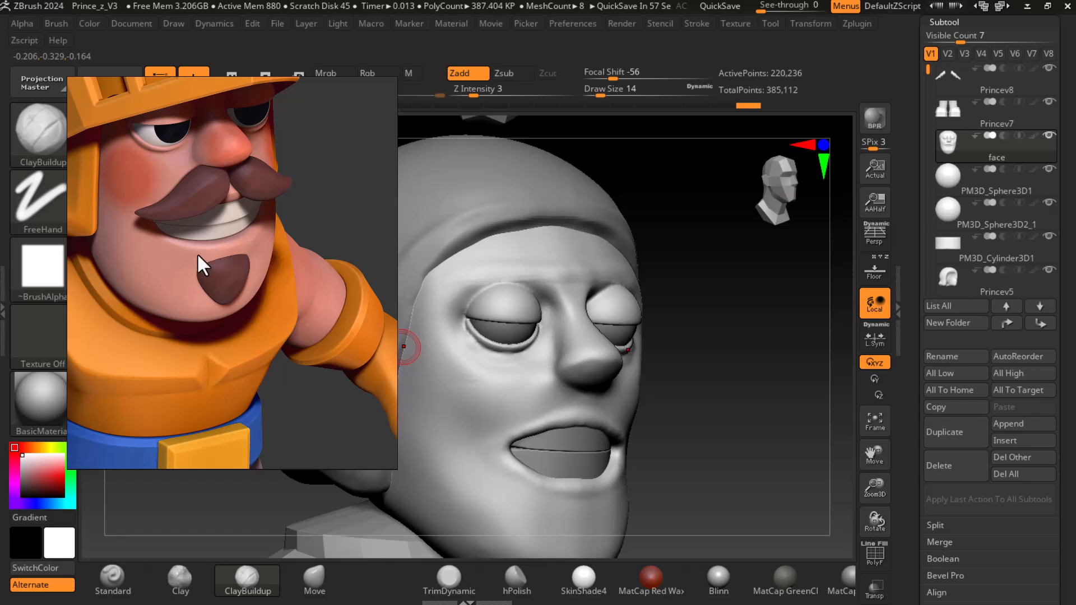
mouse_move(754, 436)
left_mouse_down()
mouse_move(732, 432)
mouse_move(773, 447)
mouse_move(783, 336)
mouse_move(786, 379)
mouse_move(769, 399)
left_mouse_up()
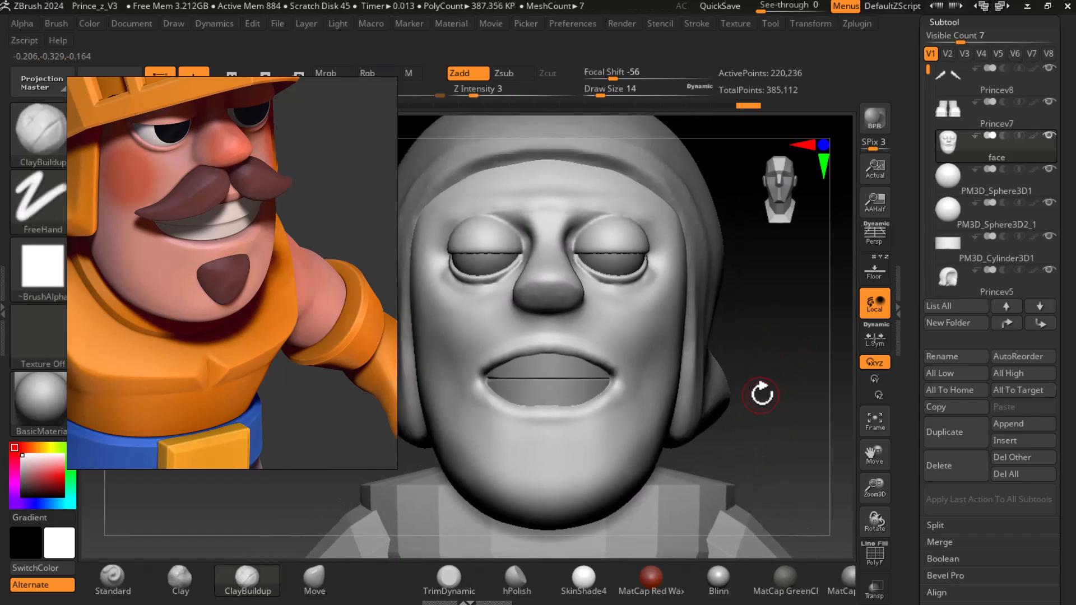
left_click_drag(528, 426, 570, 430)
left_click_drag(769, 461, 808, 447)
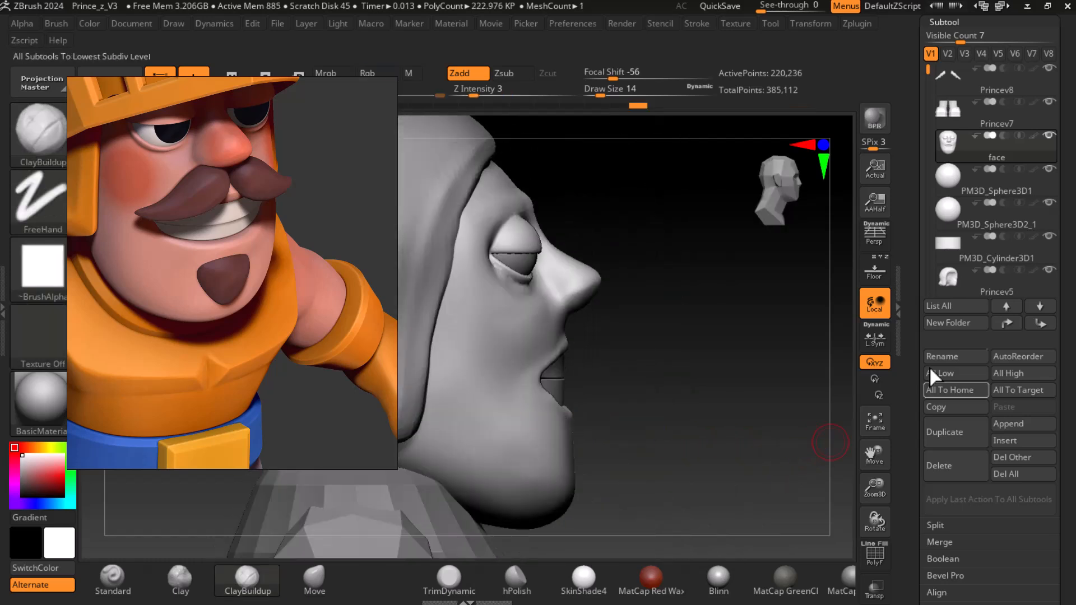
Display the side-view reference drawing behind the model and compare the chin's profile with its outline.
left_click(881, 274)
mouse_move(669, 422)
right_mouse_down("ctrl")
mouse_move(682, 452)
mouse_move(709, 424)
right_mouse_up("ctrl")
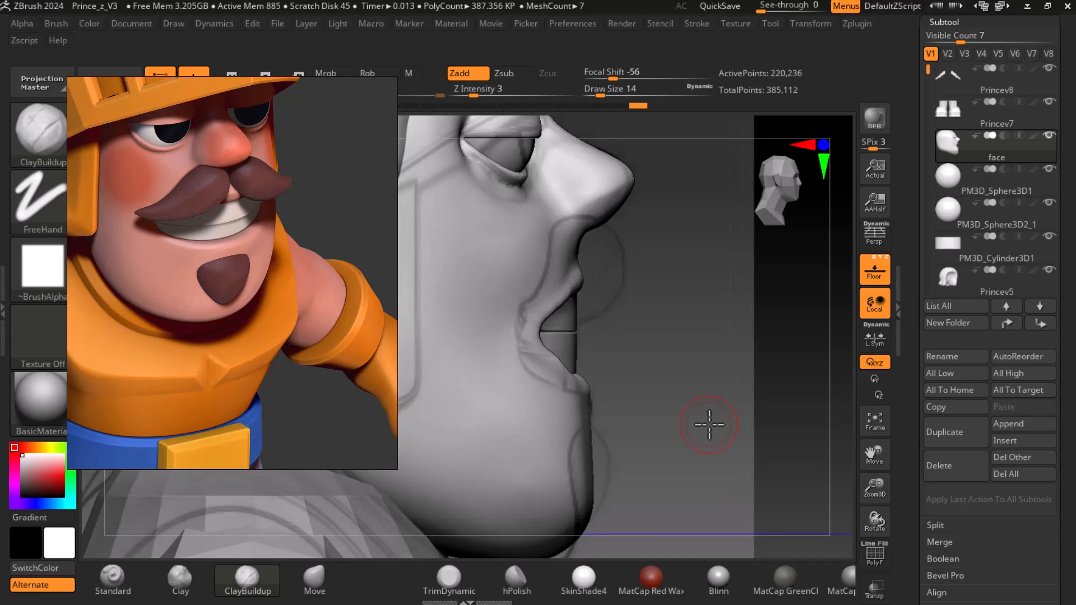
mouse_move(857, 472)
right_mouse_down("alt")
mouse_move(831, 404)
mouse_move(839, 385)
right_mouse_up("alt")
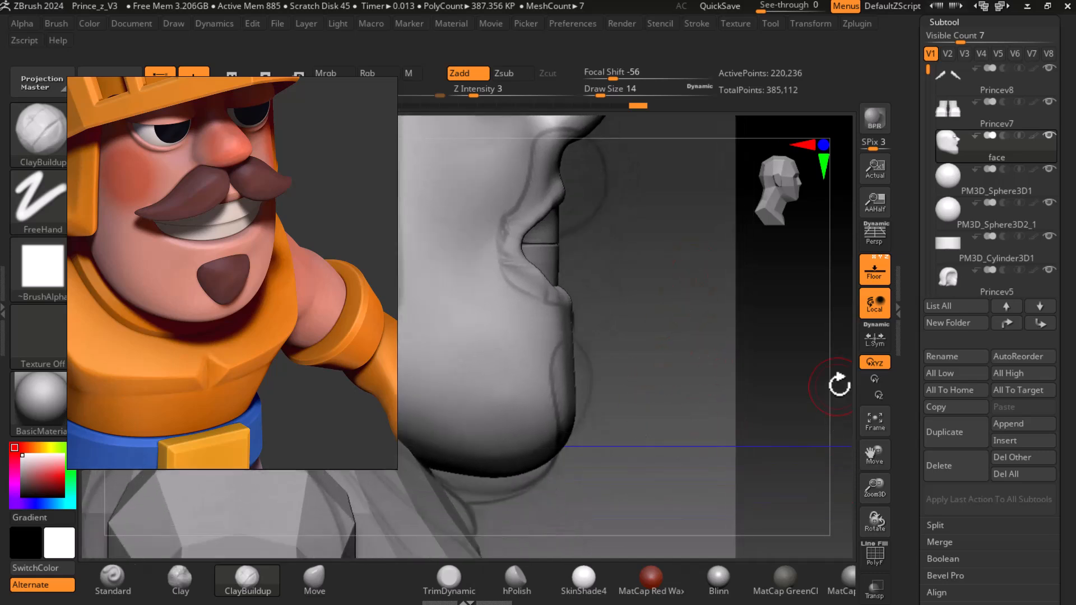
mouse_move(763, 432)
right_mouse_down()
mouse_move(754, 411)
mouse_move(782, 398)
mouse_move(588, 495)
right_mouse_up()
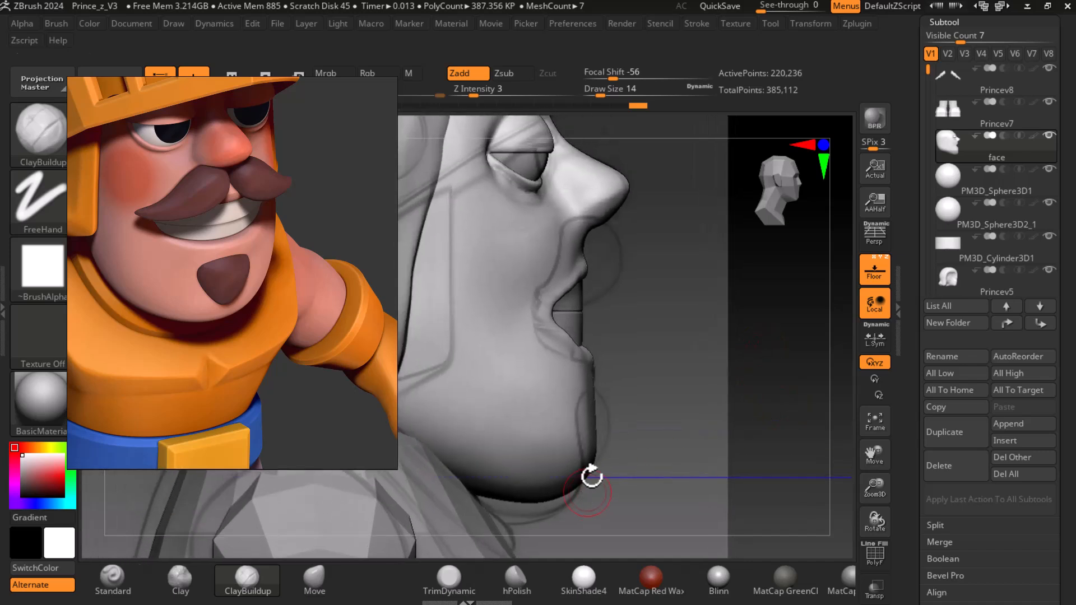
right_click_drag(732, 445, 801, 387)
Pull the underside of the chin down to the reference outline with the Move brush at intensity 21 and draw size 74.
left_click(306, 580)
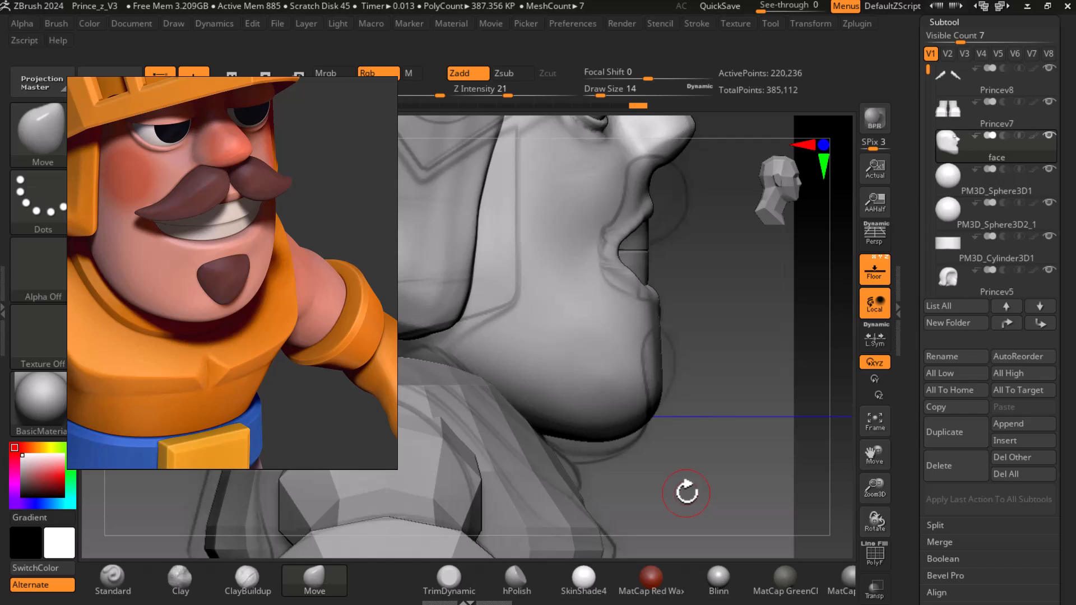
key("bracketright")
key("bracketright")
key("bracketright")
key("bracketright")
key("bracketright")
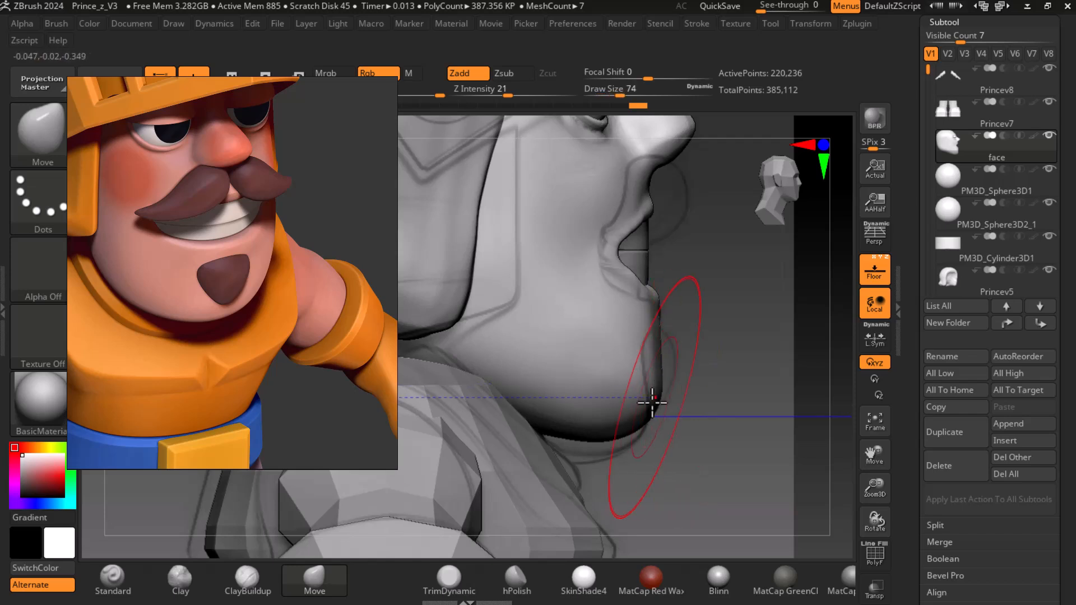
mouse_move(637, 422)
left_mouse_down()
mouse_move(579, 453)
mouse_move(589, 452)
left_mouse_up()
left_click_drag(596, 445, 610, 447)
Reshape the front of the chin against the side-view reference outline with the Move brush at draw size 28.
key("[")
key("[")
key("[")
key("[")
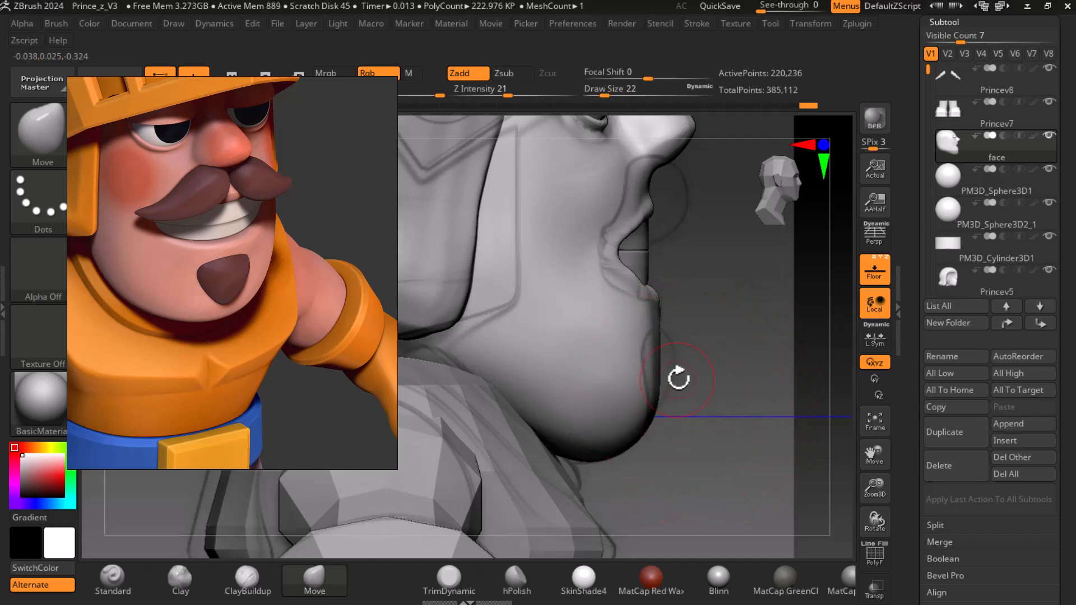
left_click_drag(609, 91, 604, 91)
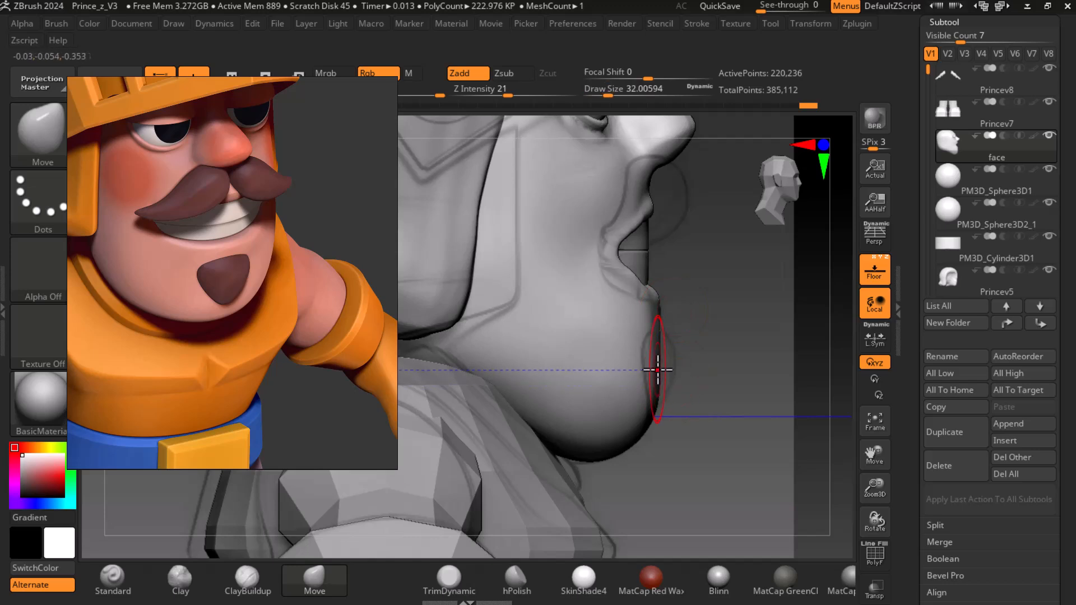
left_click_drag(646, 366, 645, 365)
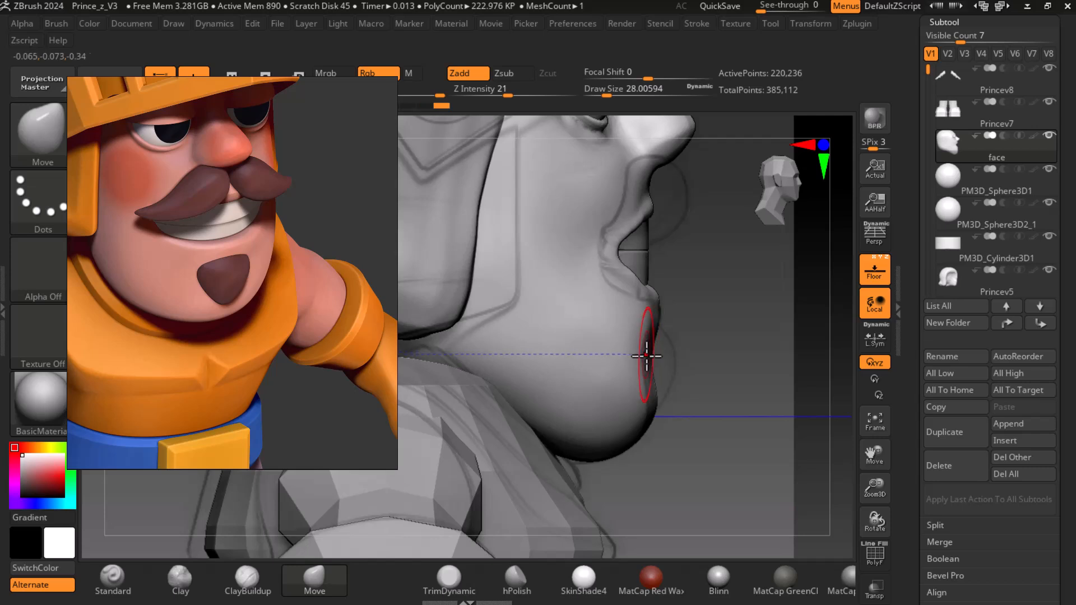
left_click_drag(656, 389, 690, 379)
left_click_drag(760, 386, 650, 402)
Hide the reference drawing and hollow the area between lower lip and chin with ClayBuildup at intensity 3 and draw size 20, then smooth it.
left_click(871, 273)
mouse_move(841, 312)
left_mouse_down()
mouse_move(707, 422)
mouse_move(613, 387)
left_mouse_up()
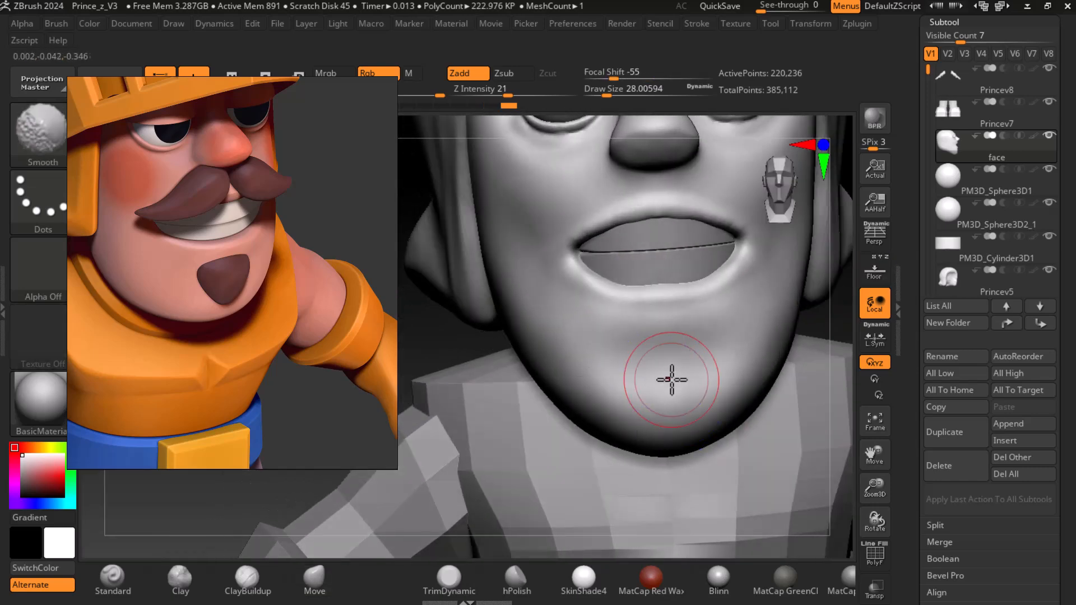
mouse_move(444, 356)
left_mouse_down()
mouse_move(797, 389)
mouse_move(760, 395)
mouse_move(792, 360)
left_mouse_up()
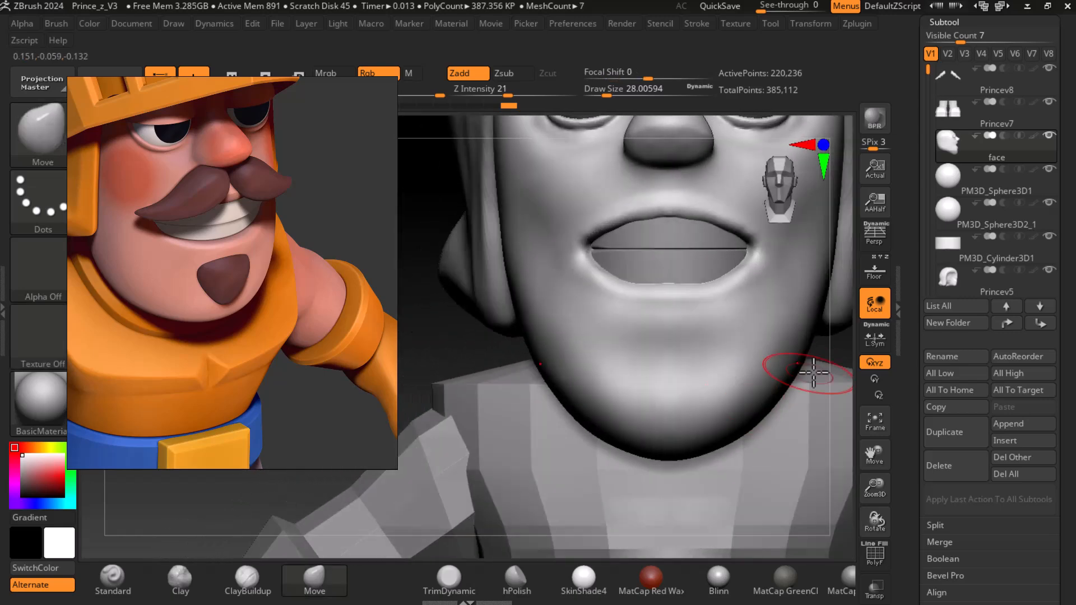
left_click(252, 577)
key("bracketleft")
key("bracketleft")
key("bracketleft")
key("bracketleft")
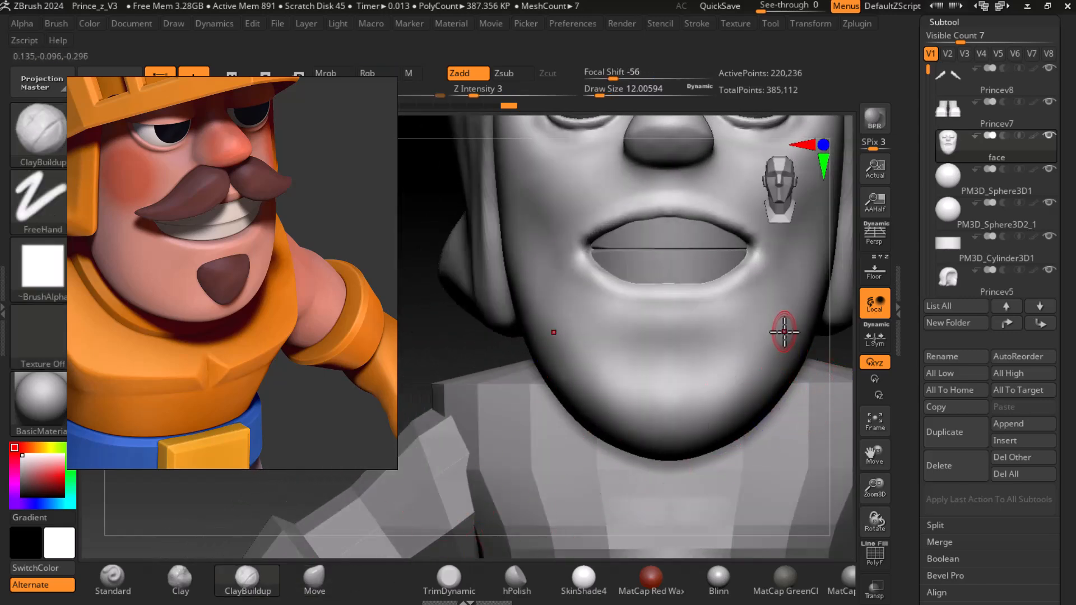
key("bracketright")
mouse_move(761, 302)
left_mouse_down("alt")
mouse_move(653, 328)
mouse_move(603, 314)
mouse_move(740, 318)
mouse_move(636, 334)
left_mouse_up("alt")
key("shift")
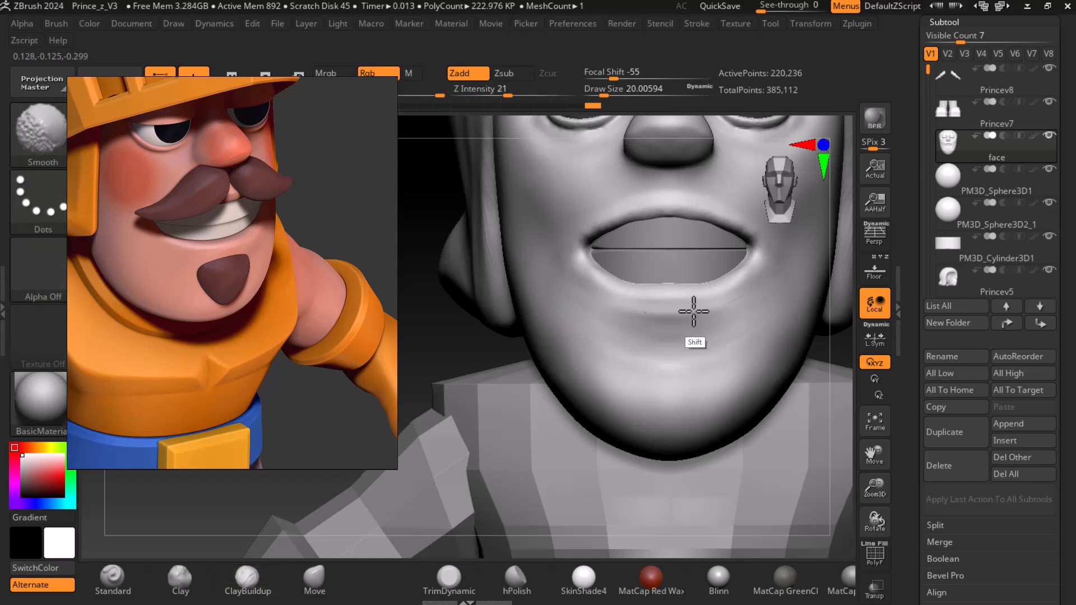
Carve the crease beneath the lower lip deeper with ClayBuildup at draw size 20 and soften the strokes, following the coloured render.
left_click_drag(449, 350, 193, 298)
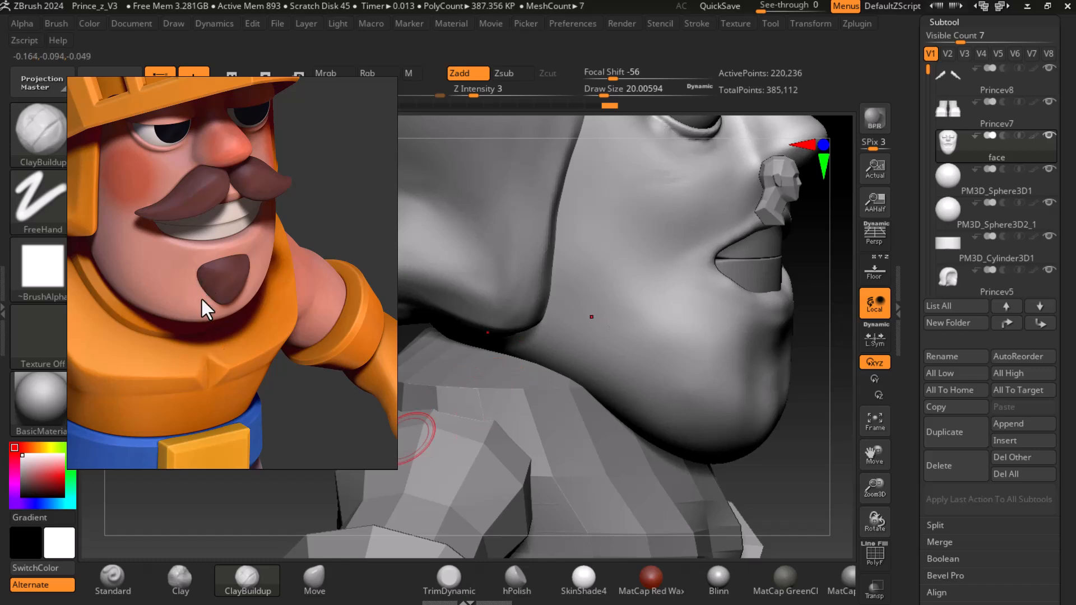
left_click_drag(722, 427, 620, 396)
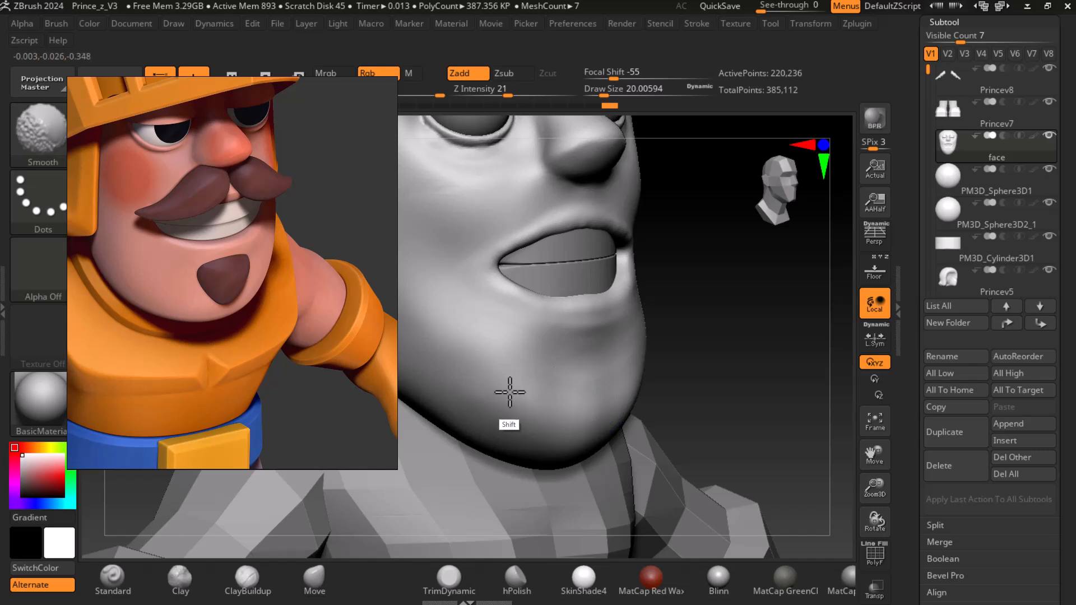
left_click_drag(483, 317, 554, 359, "alt")
mouse_move(482, 336)
left_mouse_down("alt")
mouse_move(576, 370)
mouse_move(510, 370)
mouse_move(581, 391)
left_mouse_up("alt")
mouse_move(580, 387)
left_mouse_down("shift")
mouse_move(534, 341)
mouse_move(577, 361)
left_mouse_up("shift")
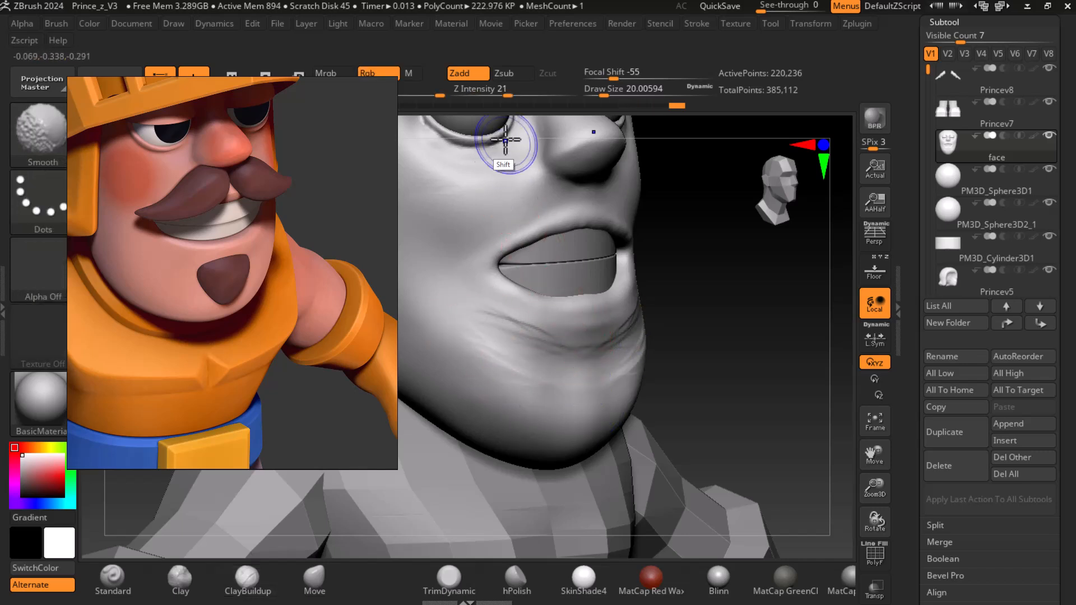
Raise the Smooth brush intensity to 59 and smooth the chin and the crease below the lower lip.
left_click_drag(511, 95, 545, 94, "shift")
left_click_drag(600, 370, 531, 348, "shift")
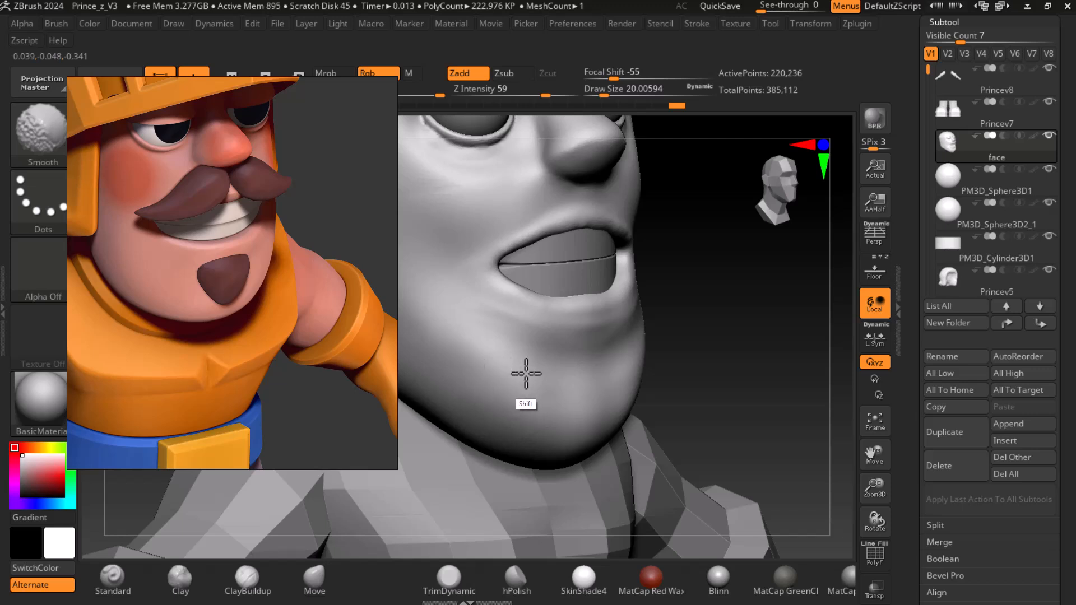
left_click_drag(607, 377, 675, 369, "shift")
mouse_move(748, 377)
left_mouse_down()
mouse_move(681, 373)
mouse_move(655, 329)
mouse_move(592, 350)
mouse_move(582, 338)
mouse_move(523, 348)
left_mouse_up()
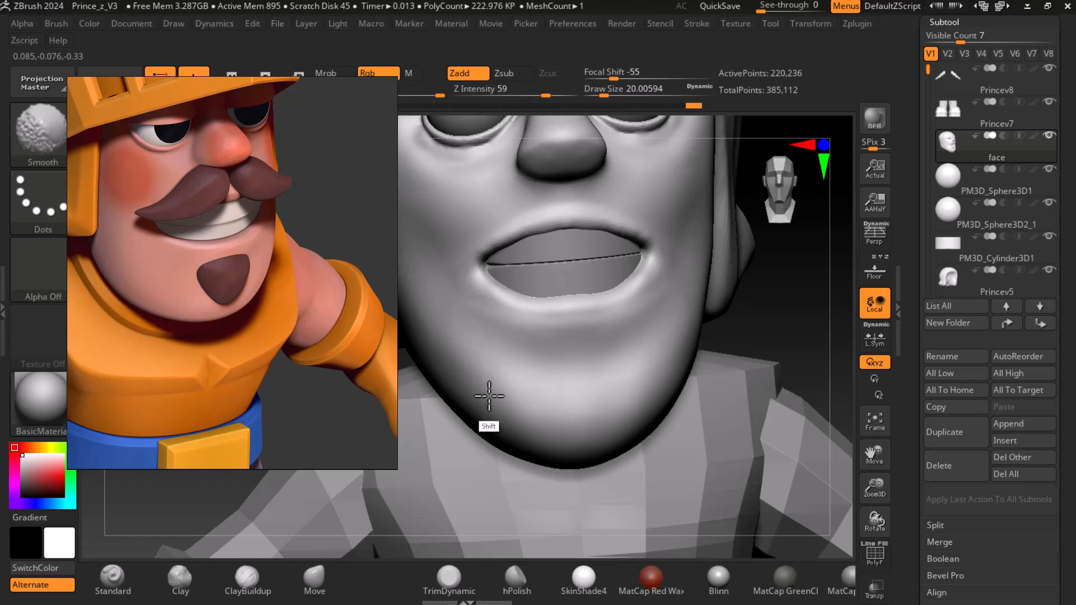
mouse_move(869, 312)
left_mouse_down()
mouse_move(764, 392)
mouse_move(652, 428)
left_mouse_up()
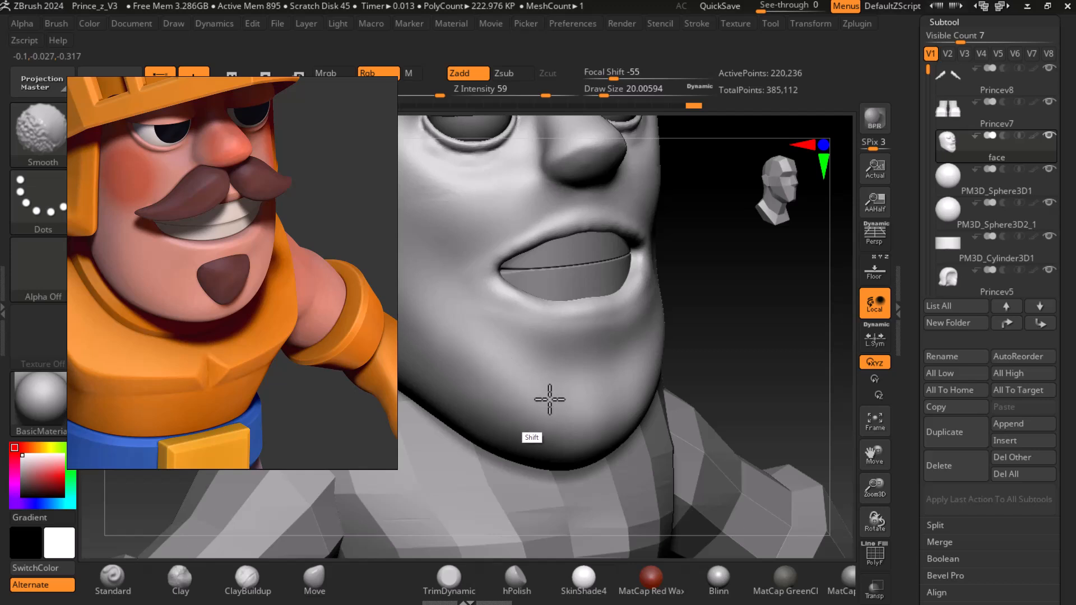
left_click_drag(575, 399, 541, 405, "shift")
Smooth the chin's front in profile, display the side-view reference drawing, and refine the lower lip's transition to the chin against it.
mouse_move(802, 334)
left_mouse_down()
mouse_move(754, 339)
mouse_move(795, 305)
mouse_move(851, 323)
left_mouse_up()
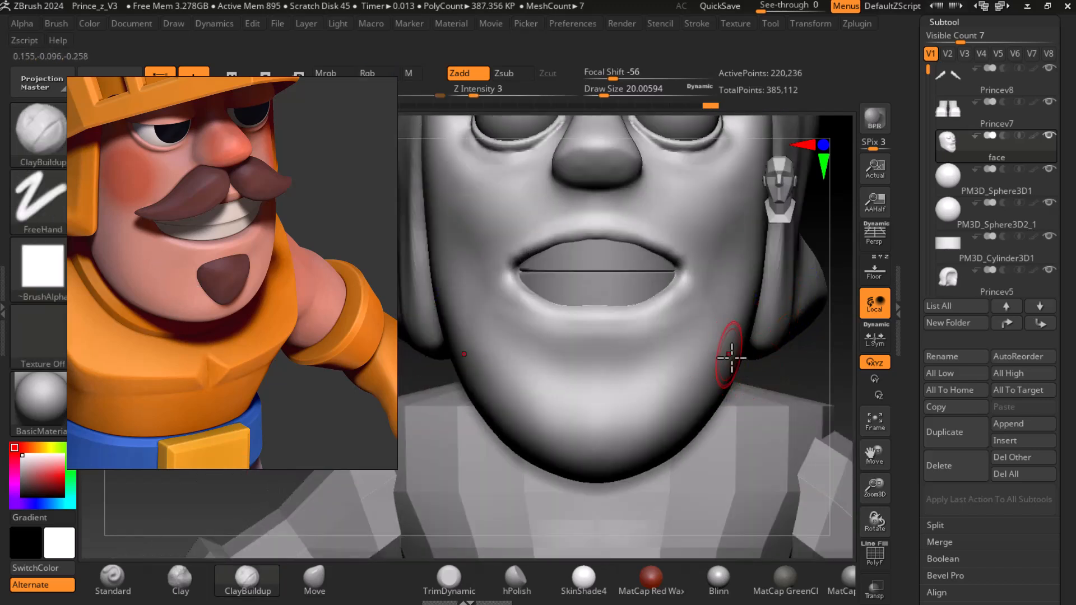
left_click_drag(819, 380, 793, 397)
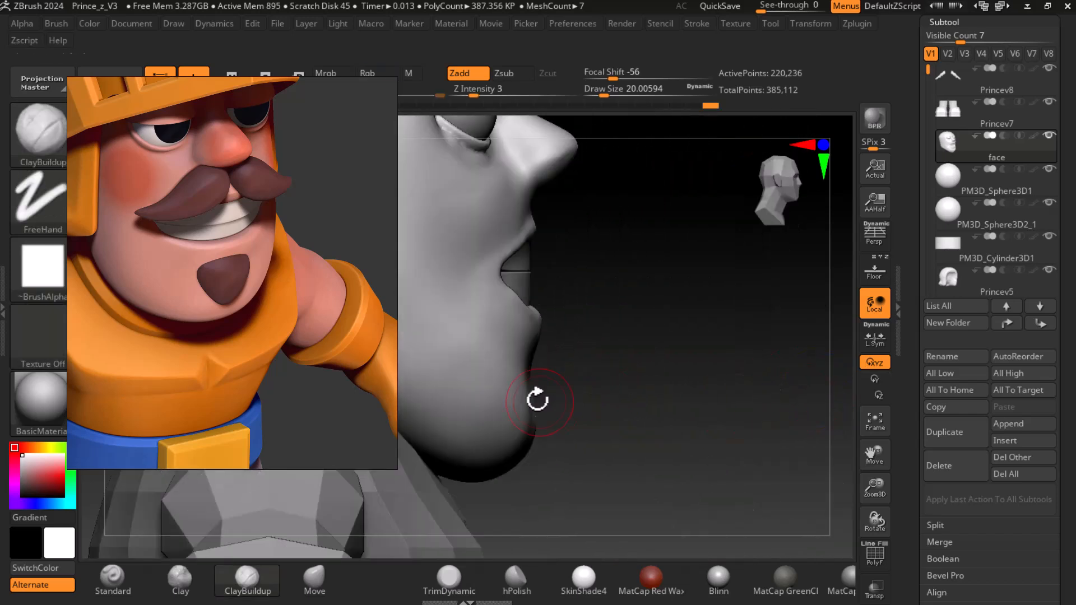
key("shift")
left_click_drag(519, 417, 522, 435, "shift")
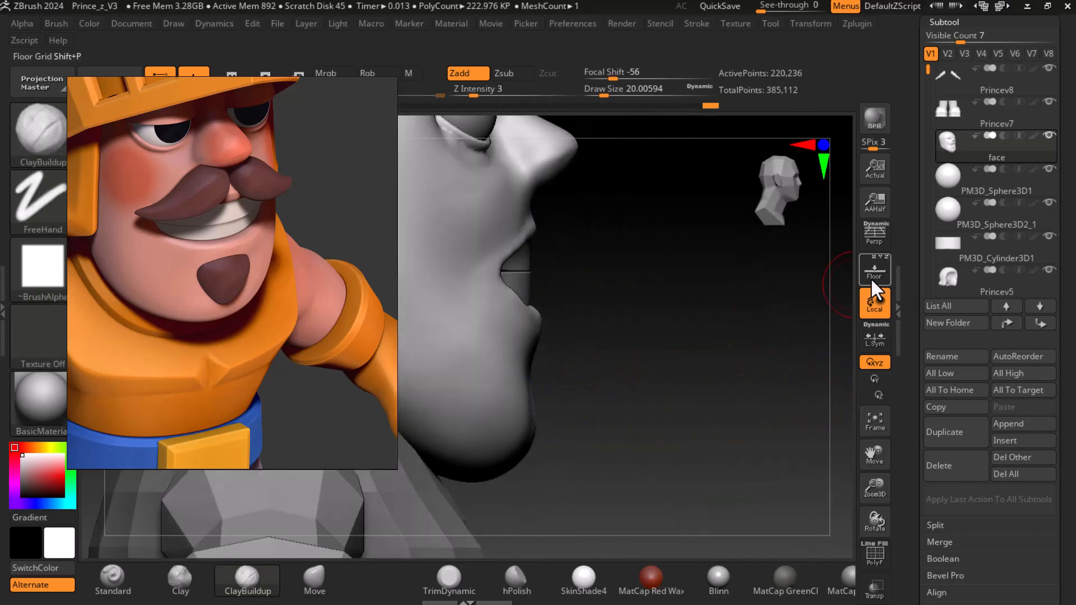
left_click(871, 281)
left_click_drag(598, 406, 632, 400, "alt")
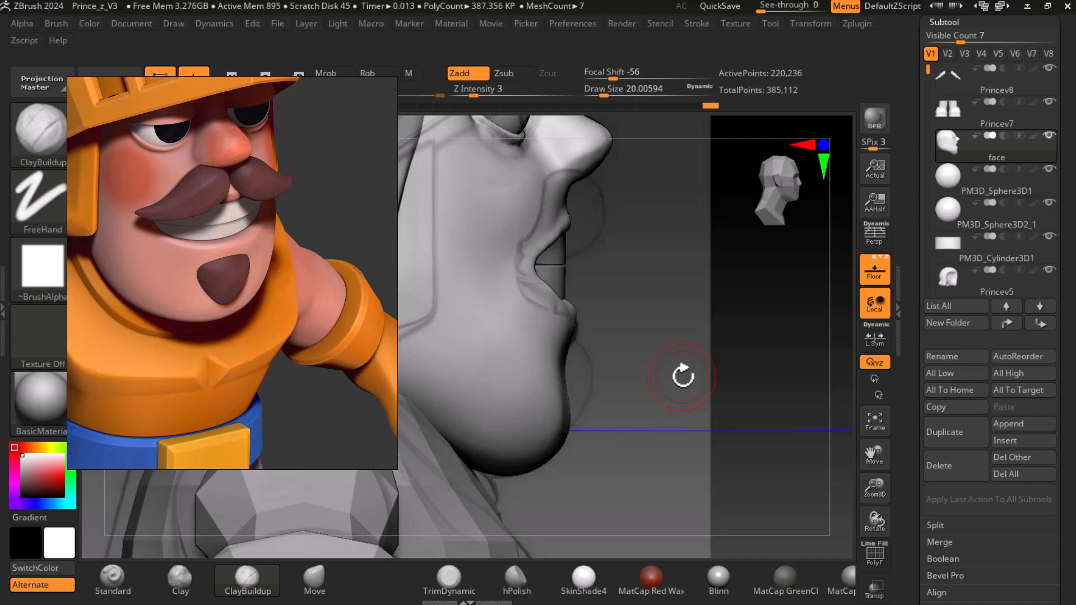
left_click_drag(745, 367, 711, 384)
left_click_drag(571, 343, 571, 383, "shift")
left_click_drag(709, 357, 711, 394, "alt")
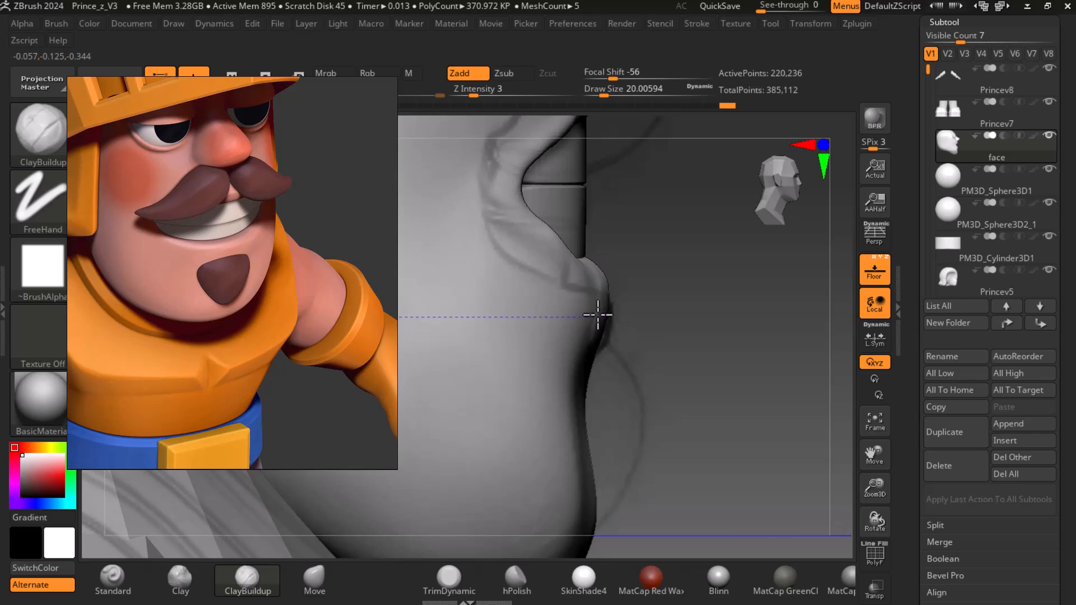
left_click_drag(623, 321, 631, 321)
Hide the reference drawing and build up volume along the lower lip with ClayBuildup at draw size 10.
left_click(861, 275)
left_click_drag(817, 322, 704, 351)
key("[")
key("[")
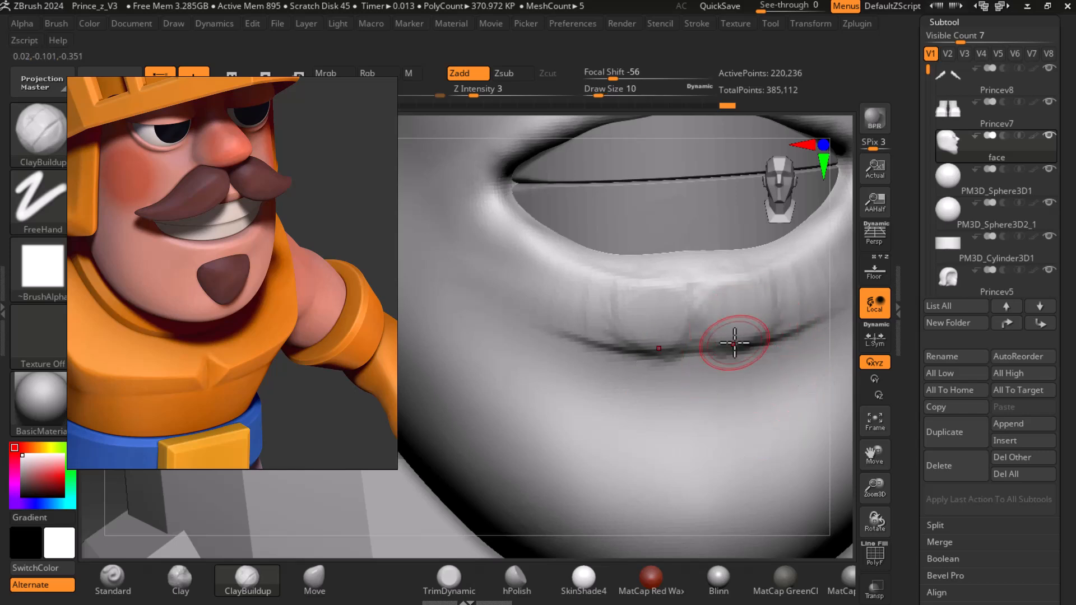
left_click_drag(528, 257, 588, 313)
mouse_move(589, 320)
left_mouse_down()
mouse_move(583, 302)
mouse_move(533, 280)
mouse_move(510, 250)
mouse_move(583, 314)
left_mouse_up()
mouse_move(650, 335)
left_mouse_down()
mouse_move(540, 252)
mouse_move(734, 314)
left_mouse_up()
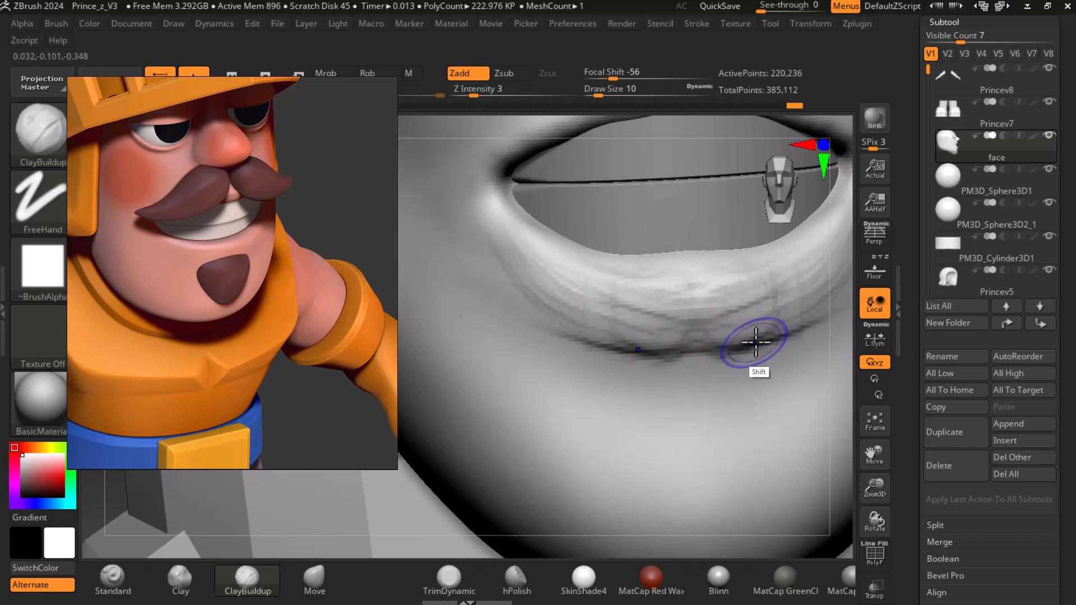
Smooth the ClayBuildup strokes on the lower lip and along its underside.
key("shift")
mouse_move(613, 338)
left_mouse_down("shift")
mouse_move(480, 240)
mouse_move(668, 330)
left_mouse_up("shift")
key("f")
left_click_drag(751, 387, 781, 392, "shift")
mouse_move(728, 437)
left_mouse_down("alt")
mouse_move(771, 369)
mouse_move(793, 392)
left_mouse_up("alt")
key("shift")
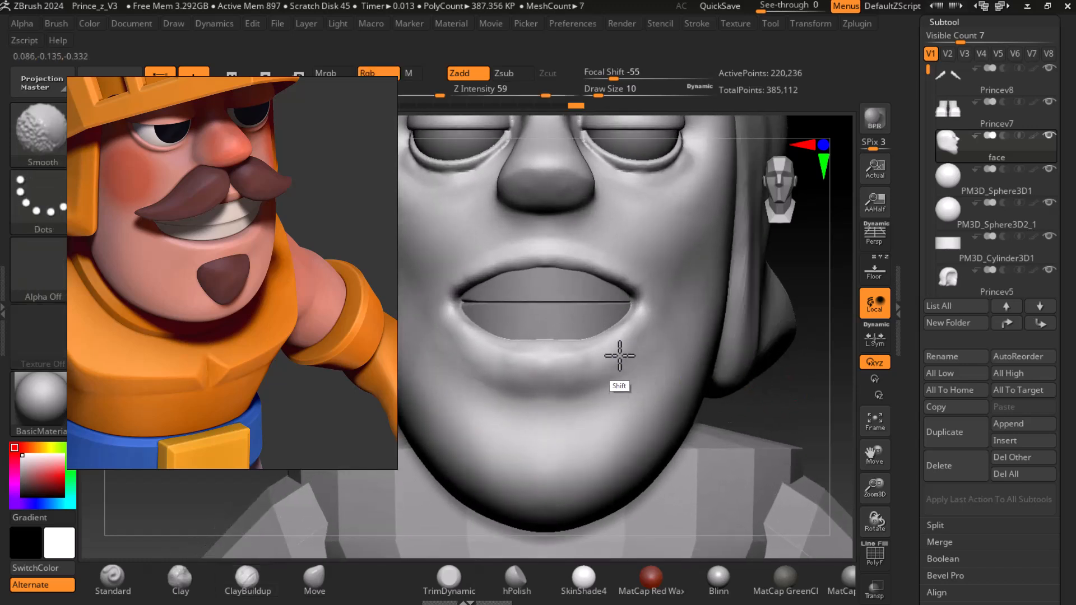
left_click_drag(583, 373, 569, 392, "shift")
Compare the mouth with the coloured render and smooth the lower lip and the hollow beneath it further.
scroll(285, 330, "down", 3)
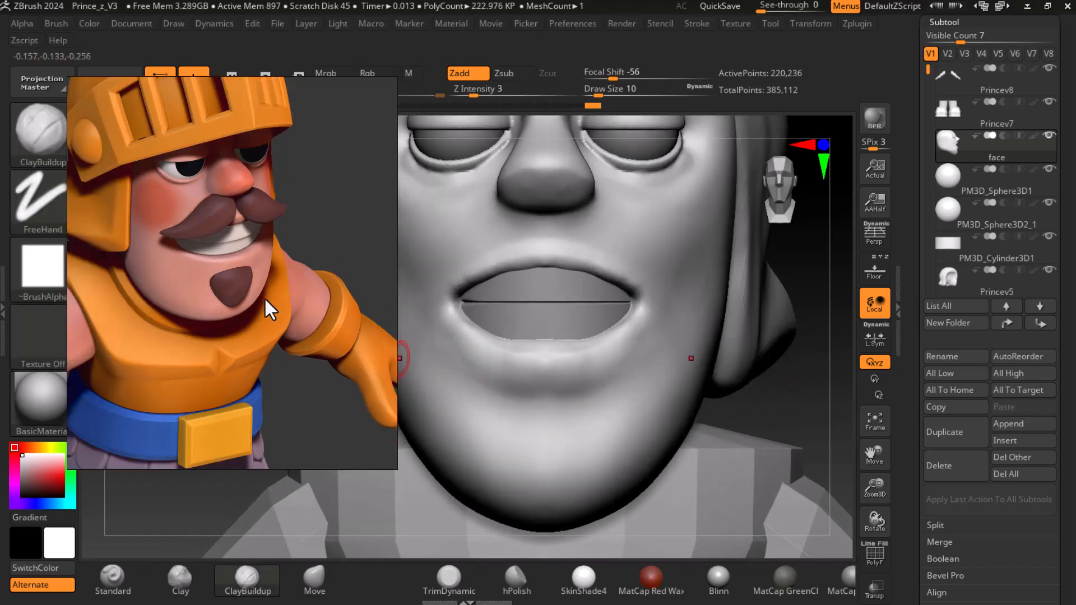
scroll(280, 305, "up", 3)
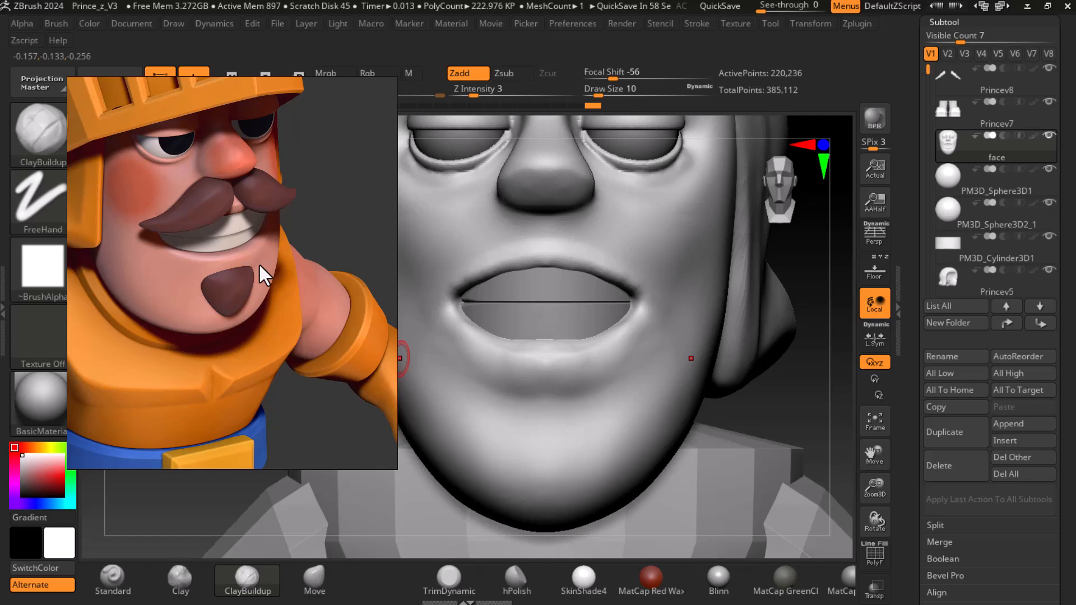
key("shift")
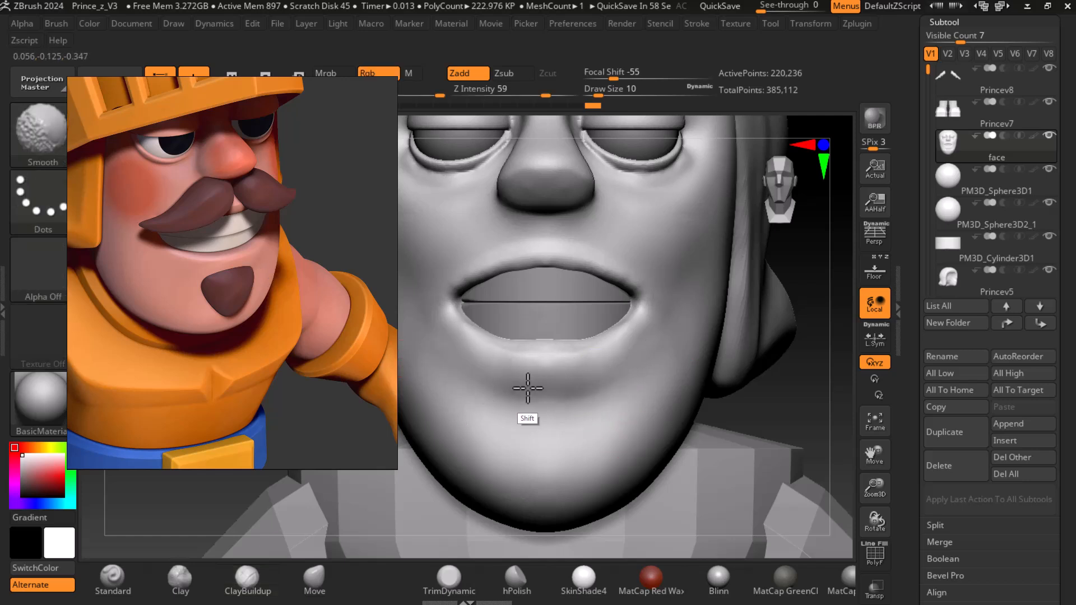
mouse_move(740, 409)
left_mouse_down()
mouse_move(814, 407)
mouse_move(780, 405)
left_mouse_up()
mouse_move(581, 317)
left_mouse_down("shift")
mouse_move(569, 333)
mouse_move(611, 293)
mouse_move(583, 331)
left_mouse_up("shift")
mouse_move(772, 307)
left_mouse_down()
mouse_move(799, 272)
mouse_move(782, 268)
left_mouse_up()
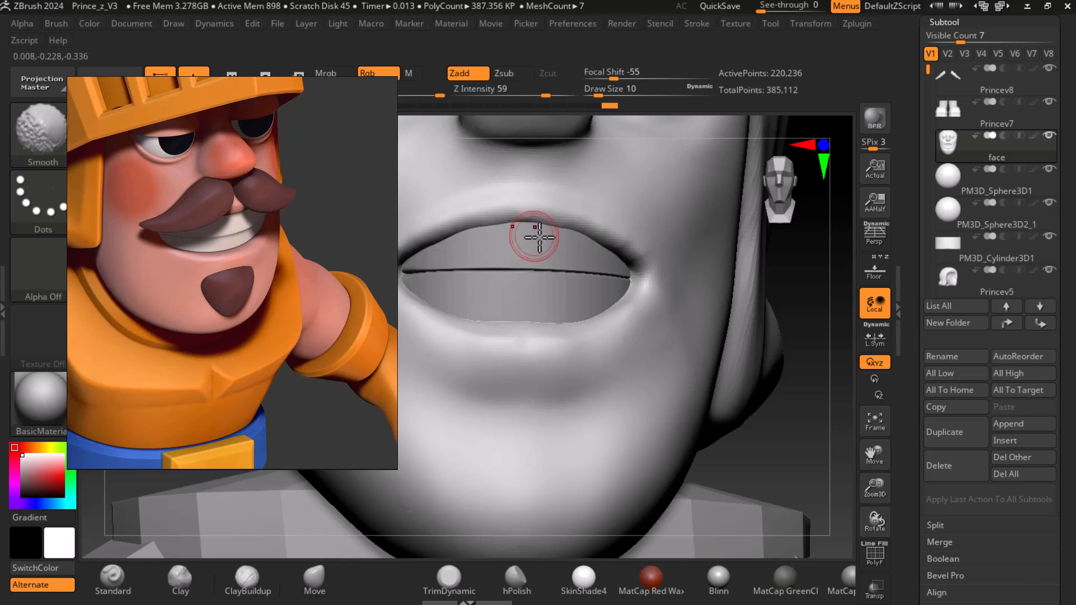
Subdivide the teeth cylinder twice and make the face the active subtool again.
left_click(434, 247, "alt")
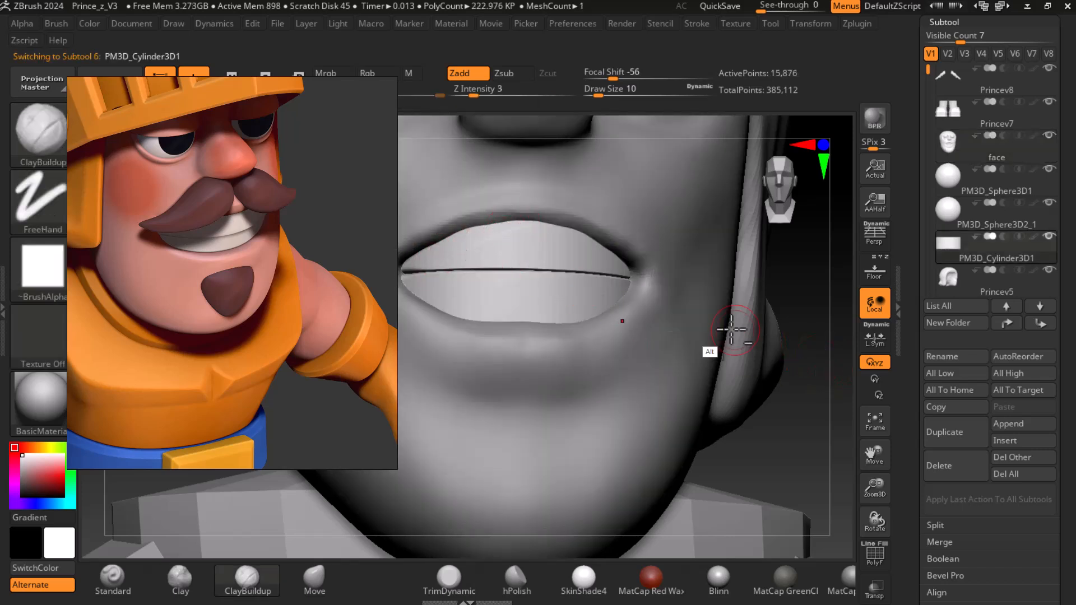
left_click(648, 228, "alt")
mouse_move(826, 390)
left_mouse_down()
mouse_move(840, 396)
mouse_move(848, 365)
left_mouse_up()
key("ctrl")
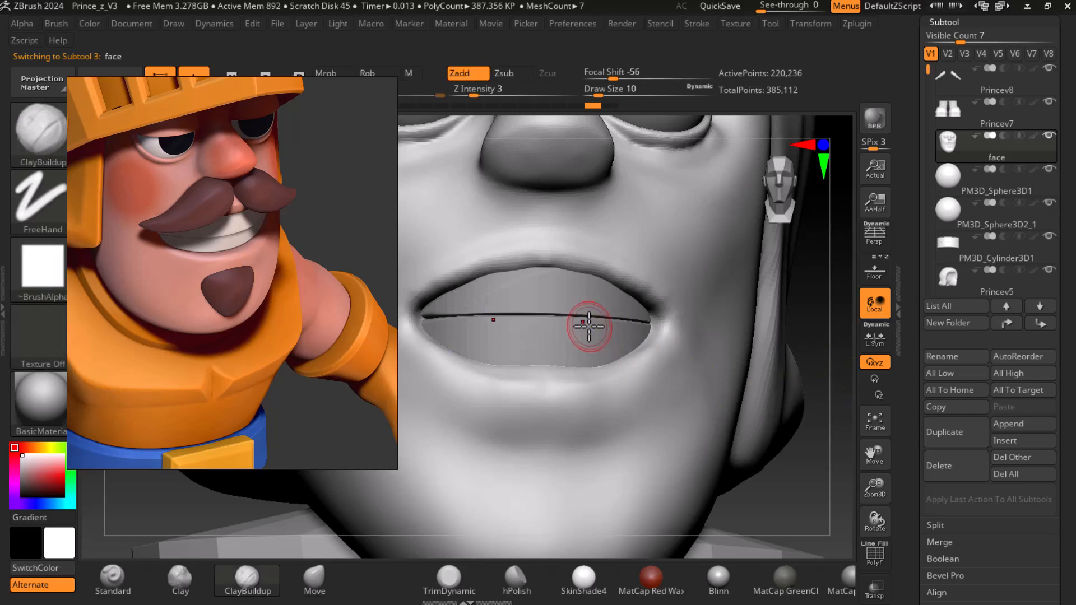
key("alt")
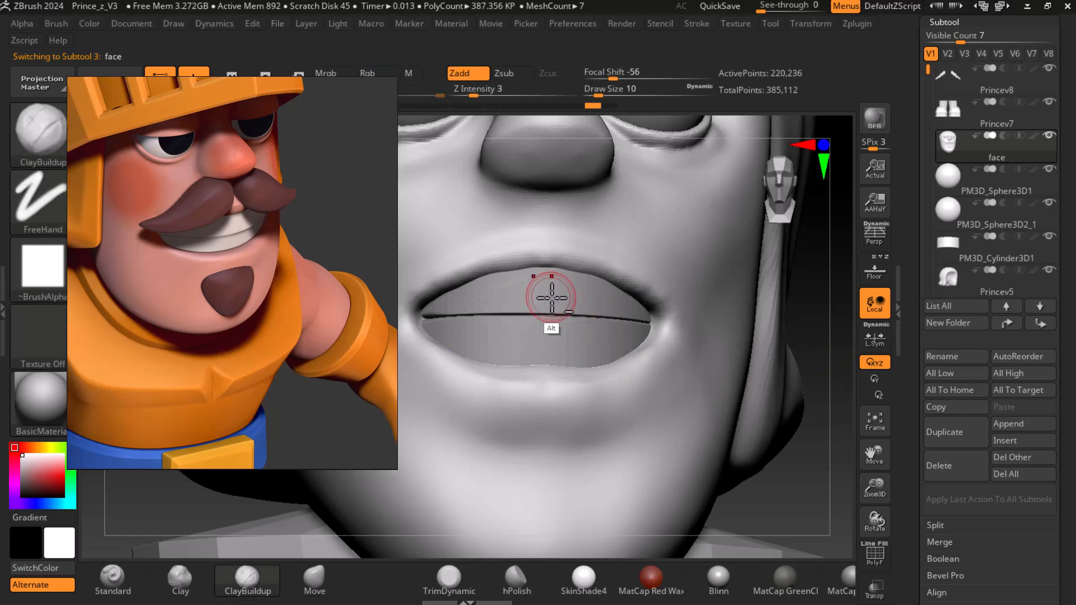
left_click(551, 297, "alt")
key("ctrl")
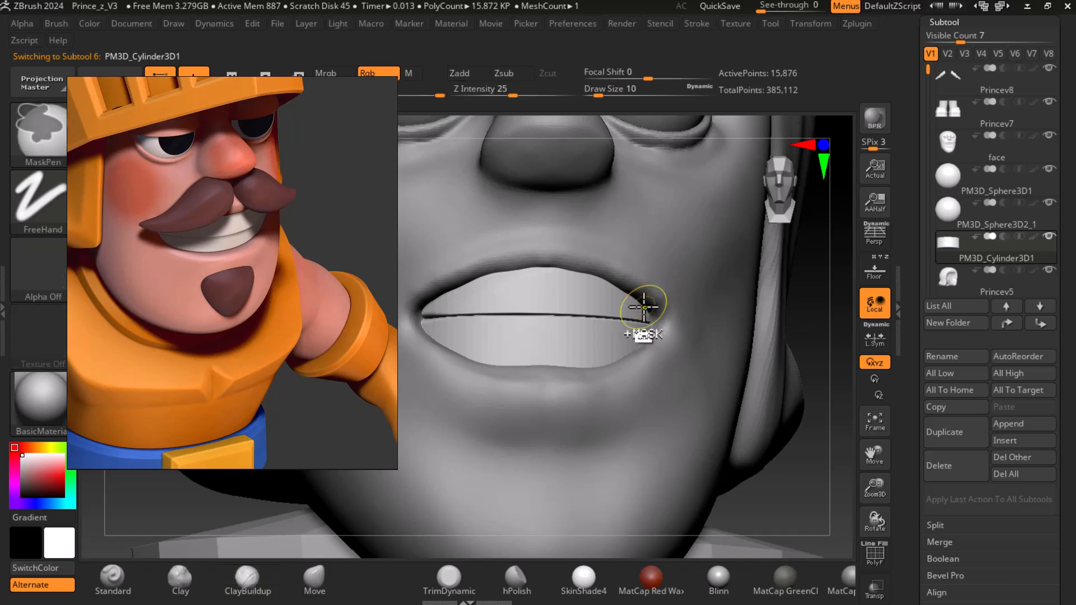
key("shift")
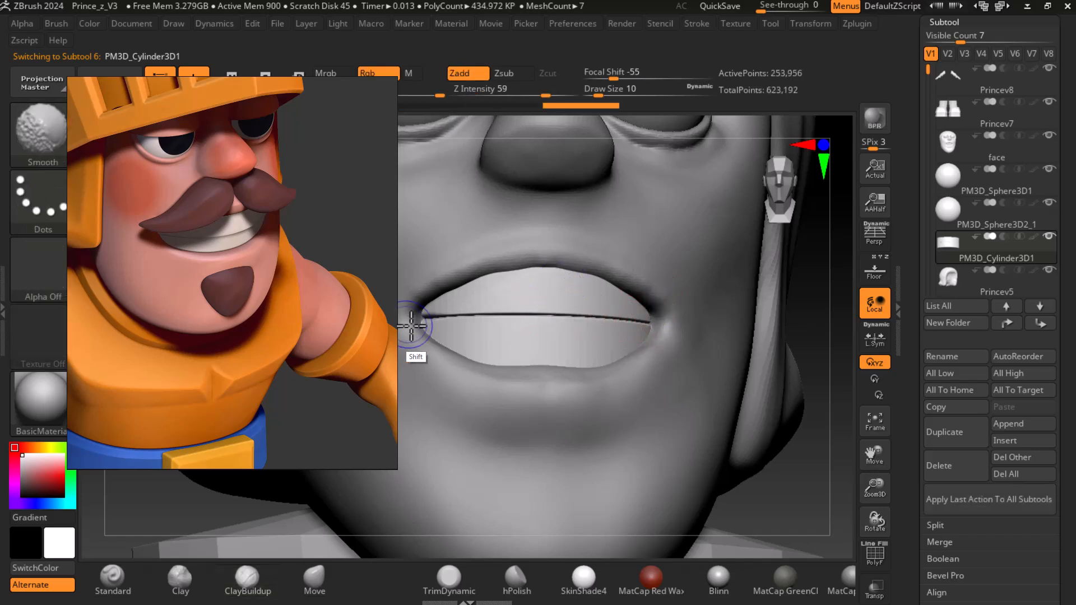
left_click(698, 343, "alt")
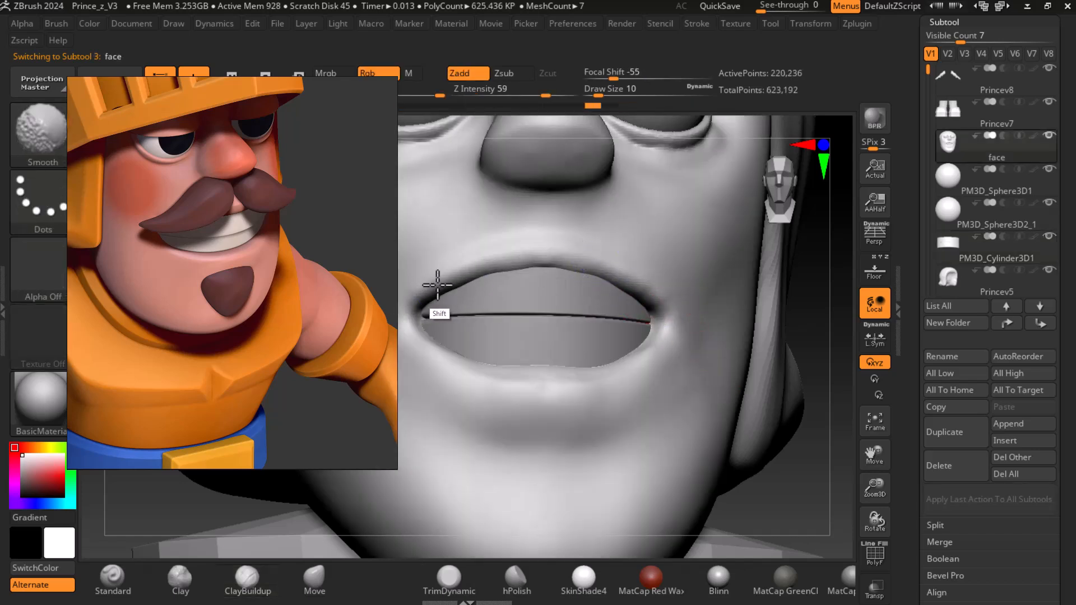
Smooth the upper lip's edge, the mouth corner and the lower lip with the Smooth brush at draw size 10.
mouse_move(590, 263)
left_mouse_down("shift")
mouse_move(523, 249)
mouse_move(667, 297)
left_mouse_up("shift")
mouse_move(820, 472)
left_mouse_down()
mouse_move(846, 482)
mouse_move(889, 464)
mouse_move(788, 493)
mouse_move(825, 395)
mouse_move(812, 415)
left_mouse_up()
mouse_move(586, 385)
left_mouse_down("shift")
mouse_move(570, 382)
mouse_move(600, 374)
left_mouse_up("shift")
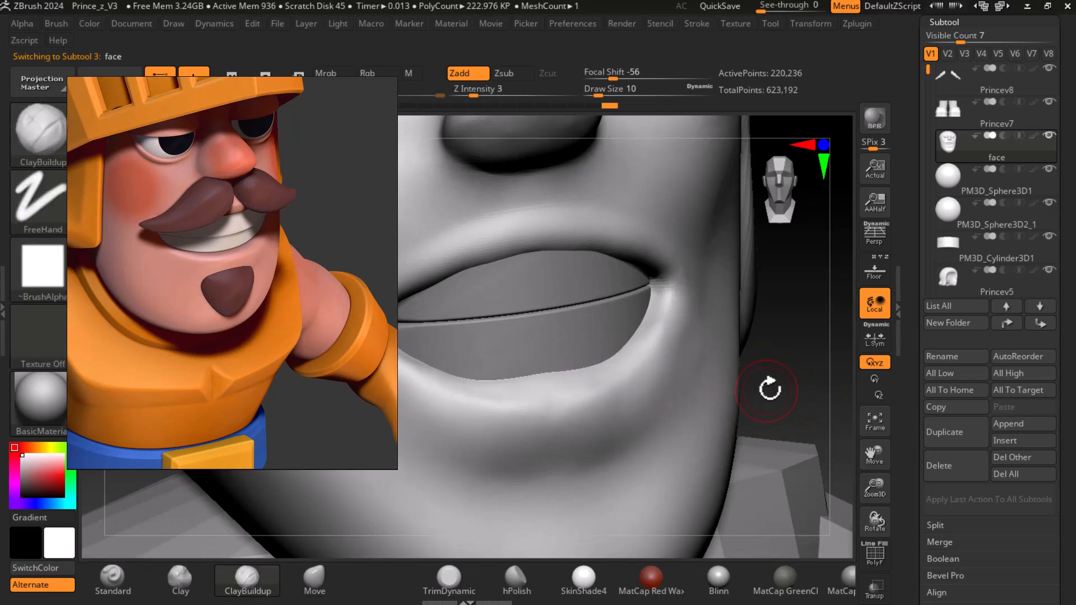
left_click_drag(796, 375, 803, 332, "alt")
Open the face's DynaMesh settings and display the polyframe to examine the mesh density and polygroups.
left_click_drag(912, 467, 912, 346)
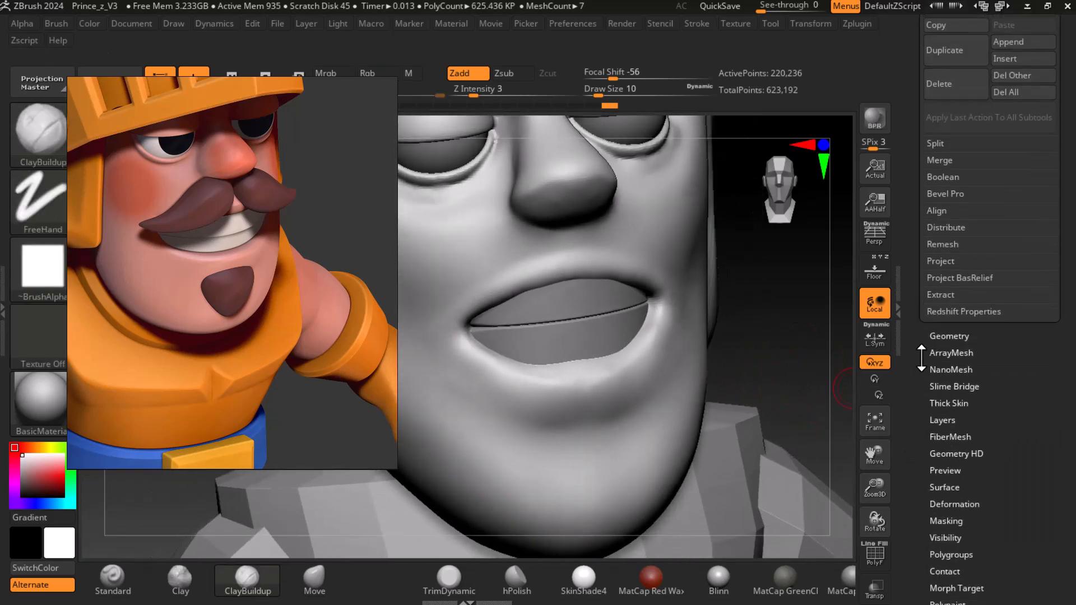
left_click(949, 338)
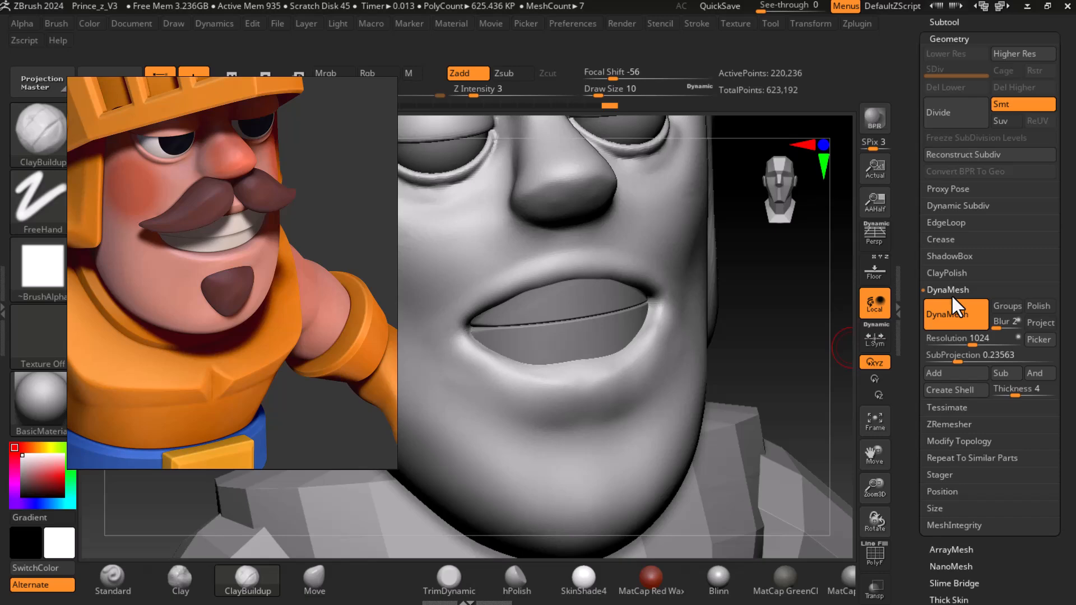
left_click(949, 305)
key("shift+f")
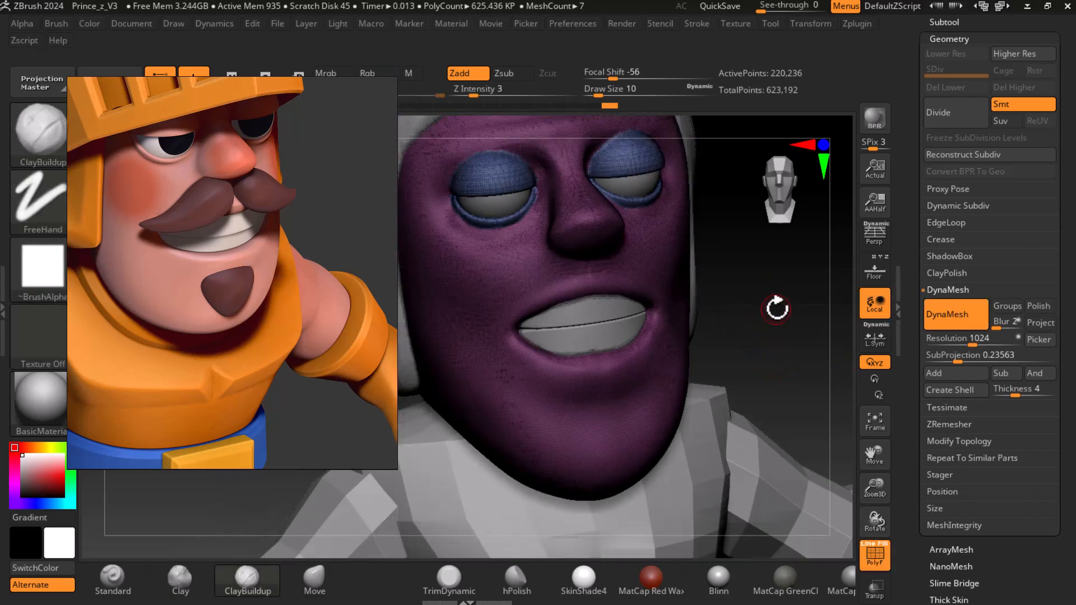
Recalculate the face's DynaMesh at resolution 1024 and inspect the rebuilt topology with the polyframe display.
key("shift")
key("shift+f")
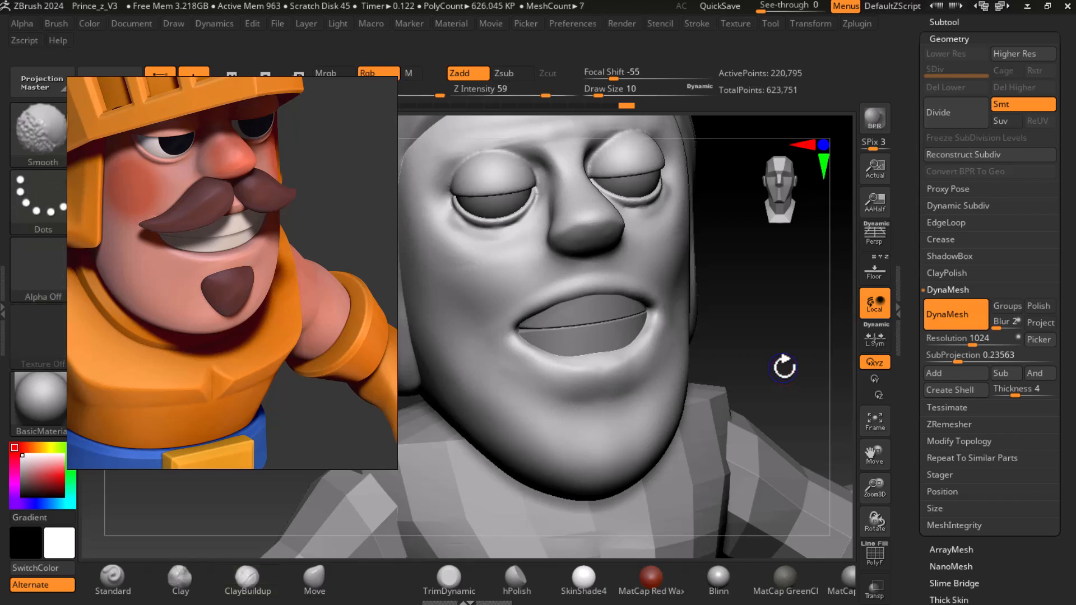
key("shift+f")
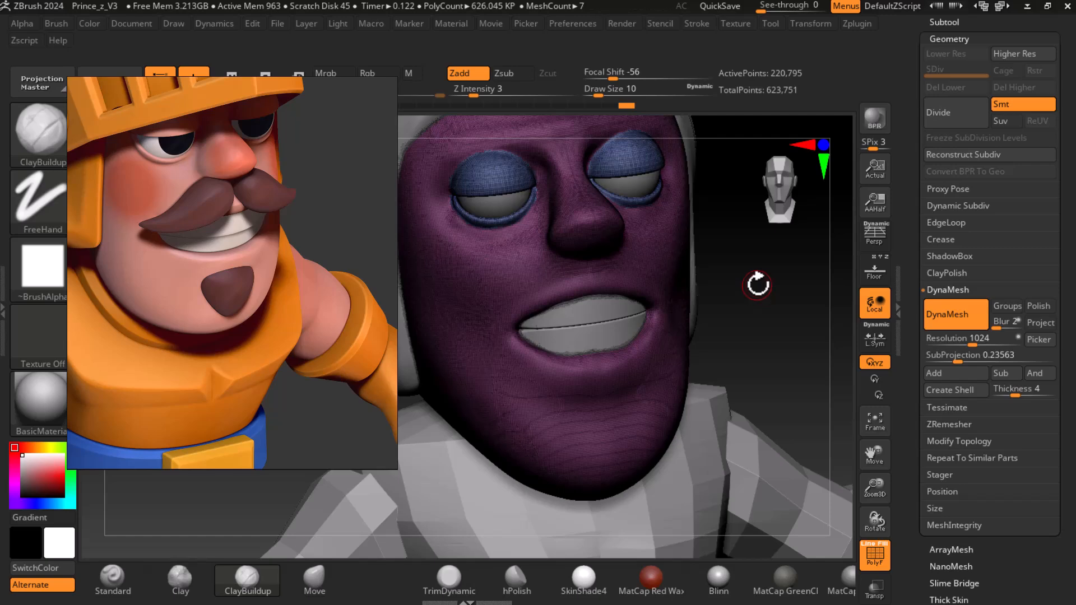
left_click_drag(754, 302, 792, 318, "alt")
key("shift+f")
Smooth the lower lip and the surface between the mouth and the jaw at draw size 10.
key("shift")
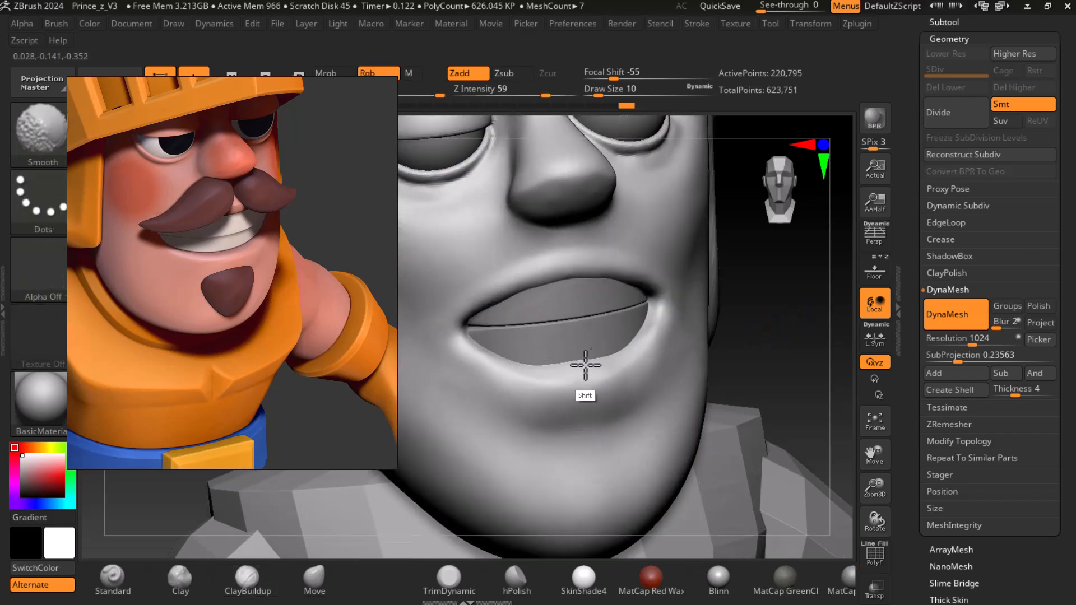
left_click_drag(825, 344, 837, 331, "shift")
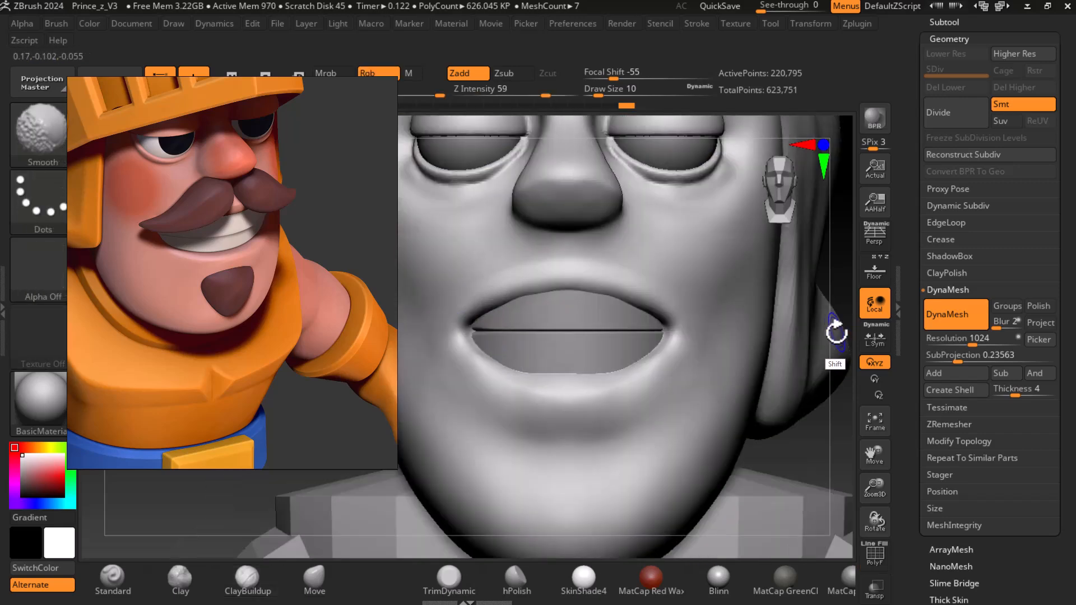
mouse_move(836, 440)
left_mouse_down()
mouse_move(834, 430)
mouse_move(850, 460)
left_mouse_up()
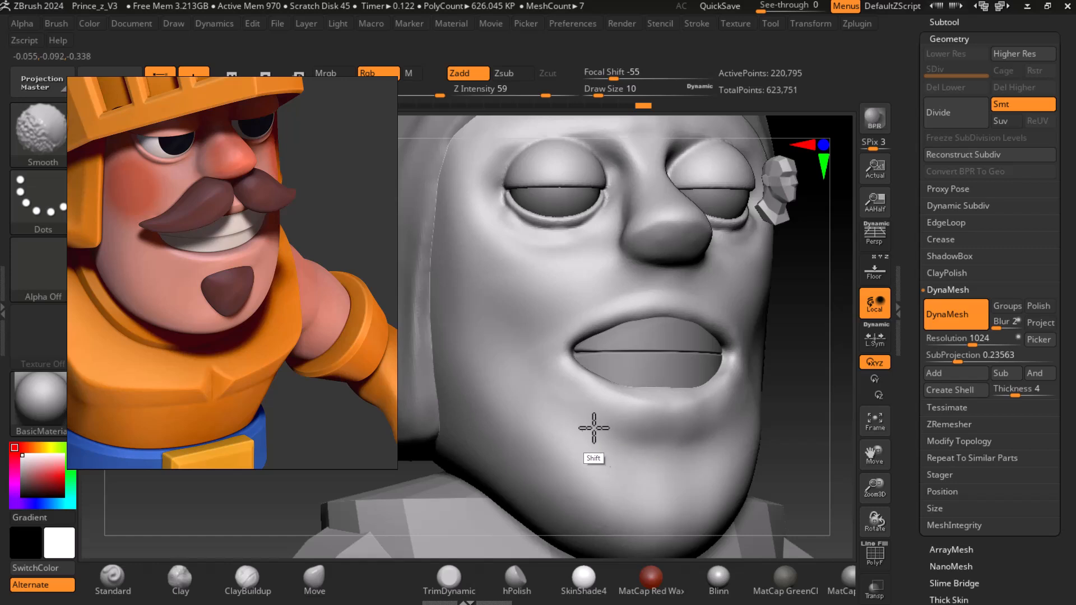
Carve the areas beside the mouth corners with the Standard brush at intensity 9 and smooth the transition.
left_click(113, 577)
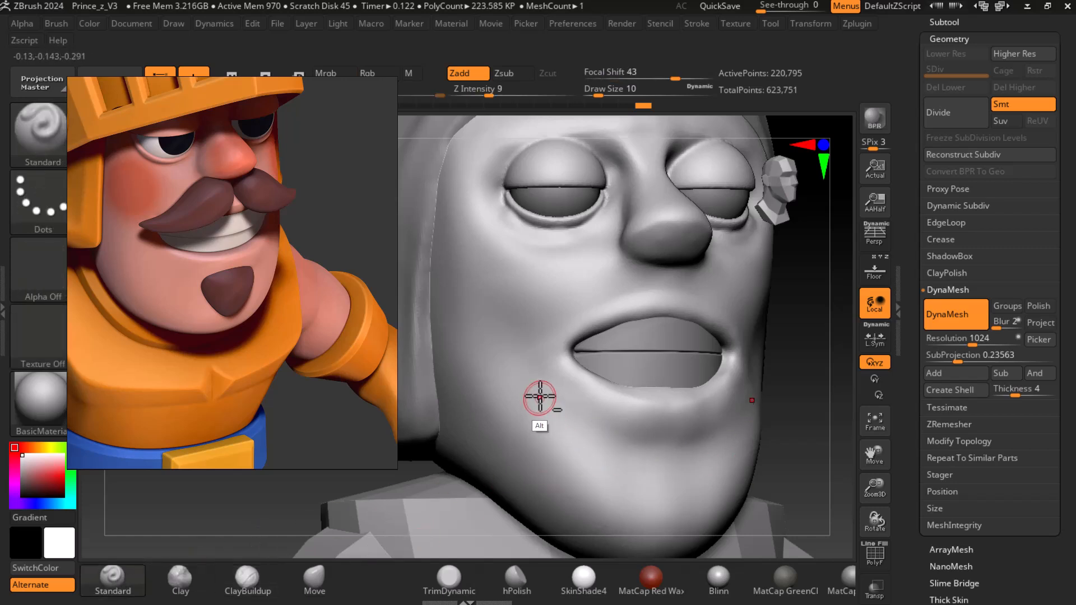
left_click_drag(799, 396, 751, 372)
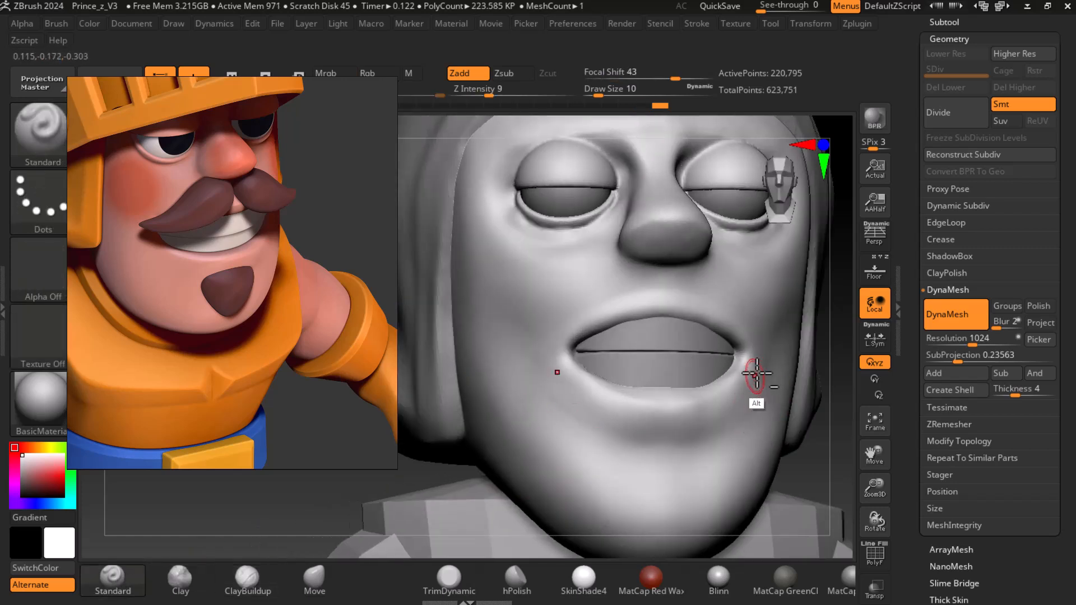
key("shift")
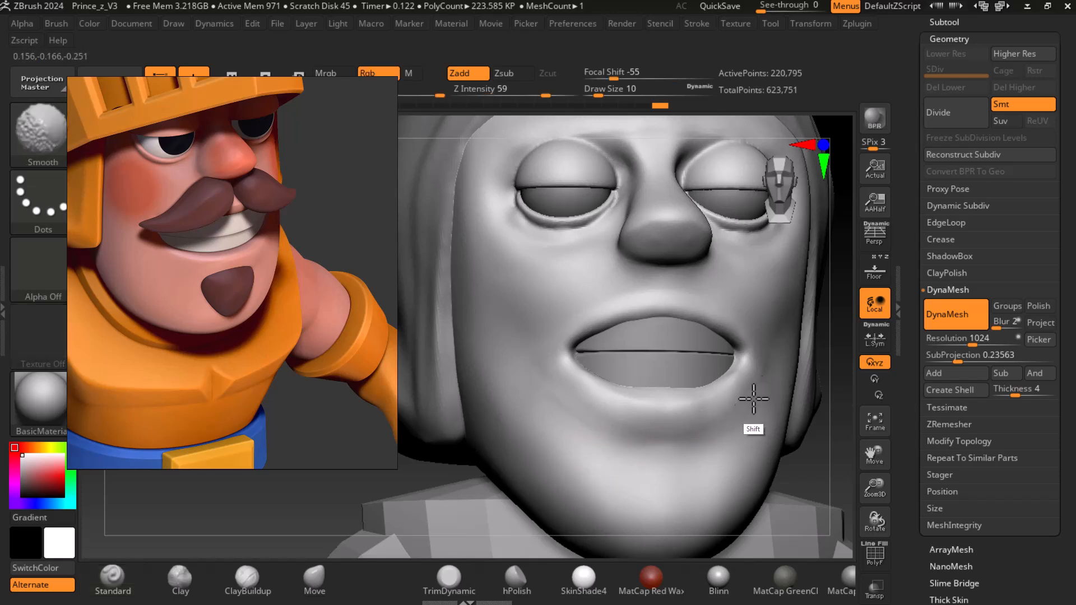
Compare the mouth, lower lip and chin in profile with the side-view sketch in the reference.
right_click_drag(745, 441, 869, 461)
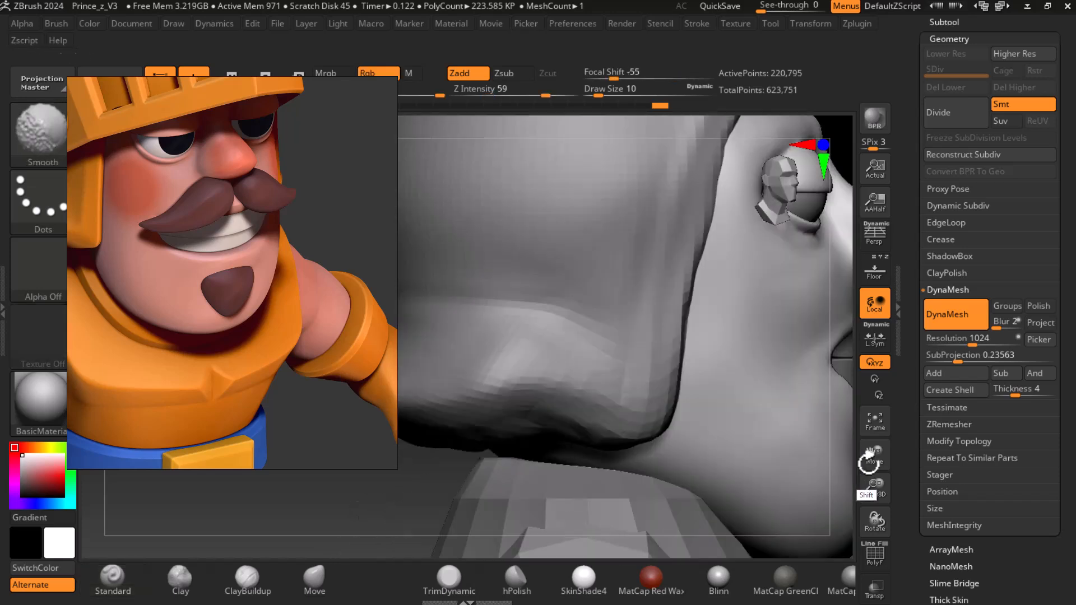
key("f")
mouse_move(767, 443)
right_mouse_down("alt")
mouse_move(733, 480)
mouse_move(735, 416)
mouse_move(772, 464)
right_mouse_up("alt")
key("shift+p")
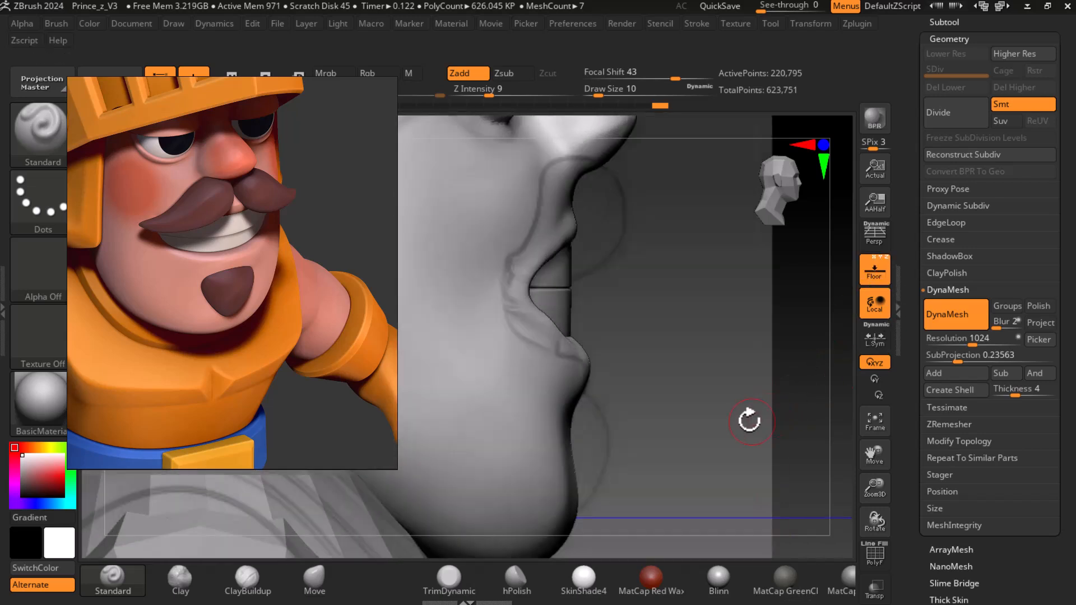
scroll(240, 251, "down", 5)
middle_click_drag(240, 251, 63, 136)
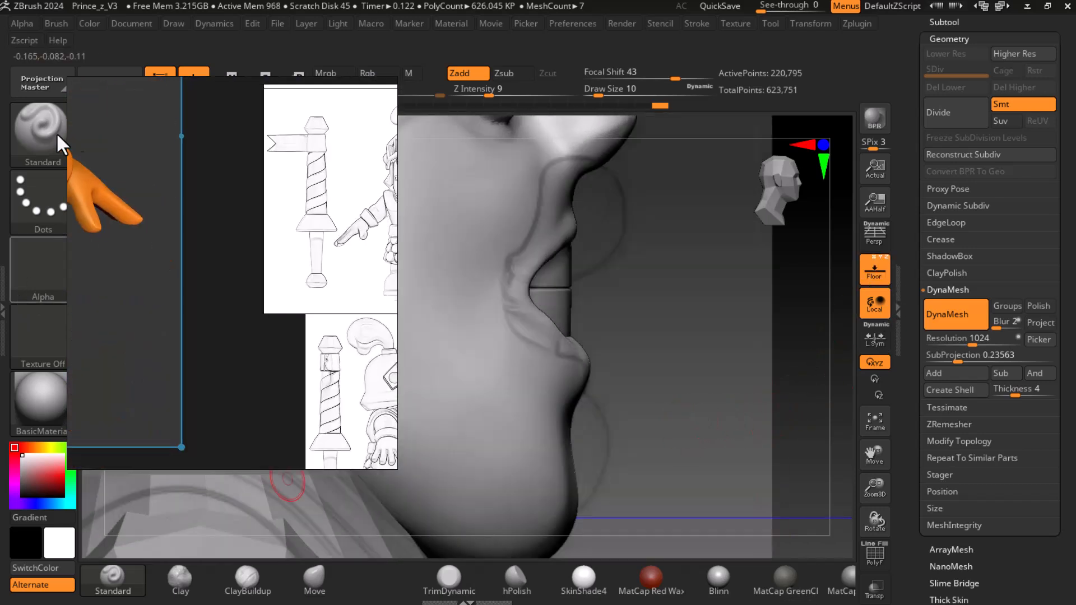
middle_click_drag(268, 353, 203, 314)
scroll(299, 367, "up", 4)
middle_click_drag(300, 367, 92, 302)
scroll(96, 306, "up", 4)
scroll(219, 344, "up", 3)
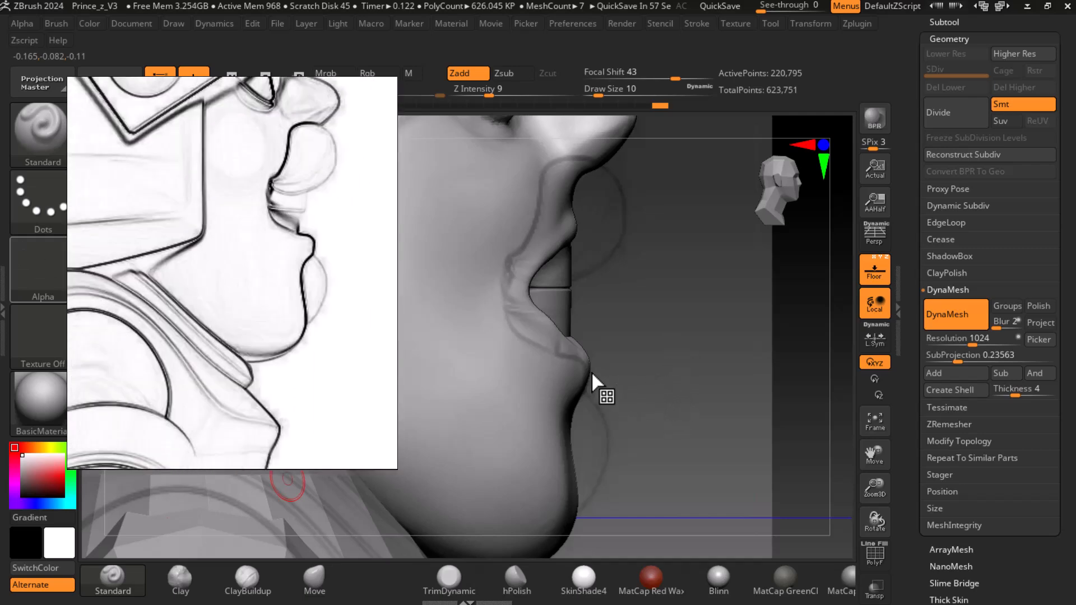
Shape the lower lip's upper edge and the mouth corner with the Standard brush from the front.
left_click_drag(835, 336, 832, 364)
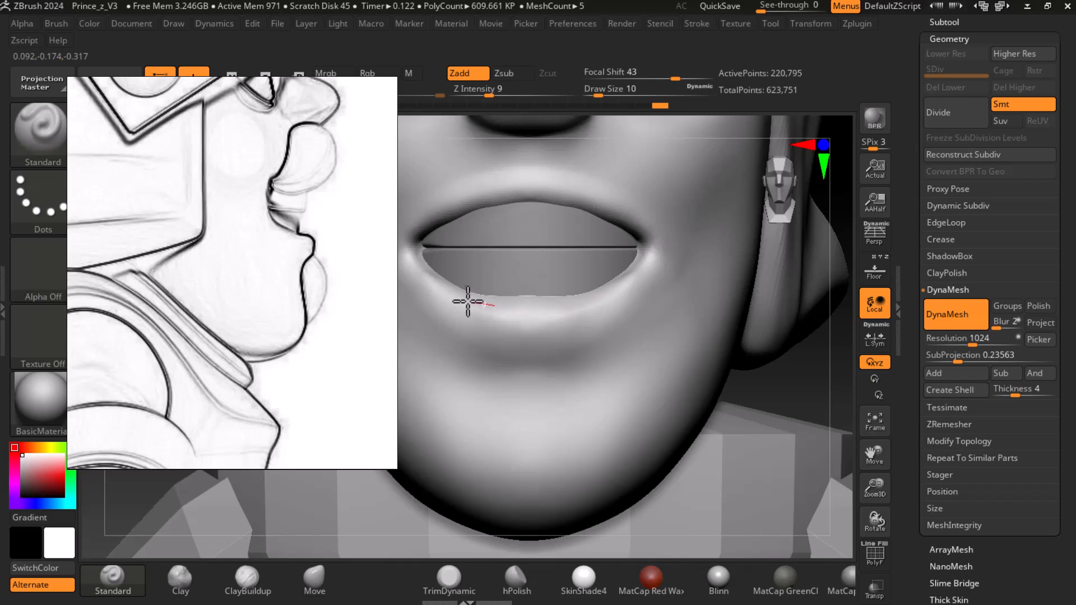
left_click_drag(404, 252, 403, 250)
mouse_move(803, 375)
left_mouse_down()
mouse_move(812, 396)
mouse_move(814, 377)
mouse_move(825, 381)
left_mouse_up()
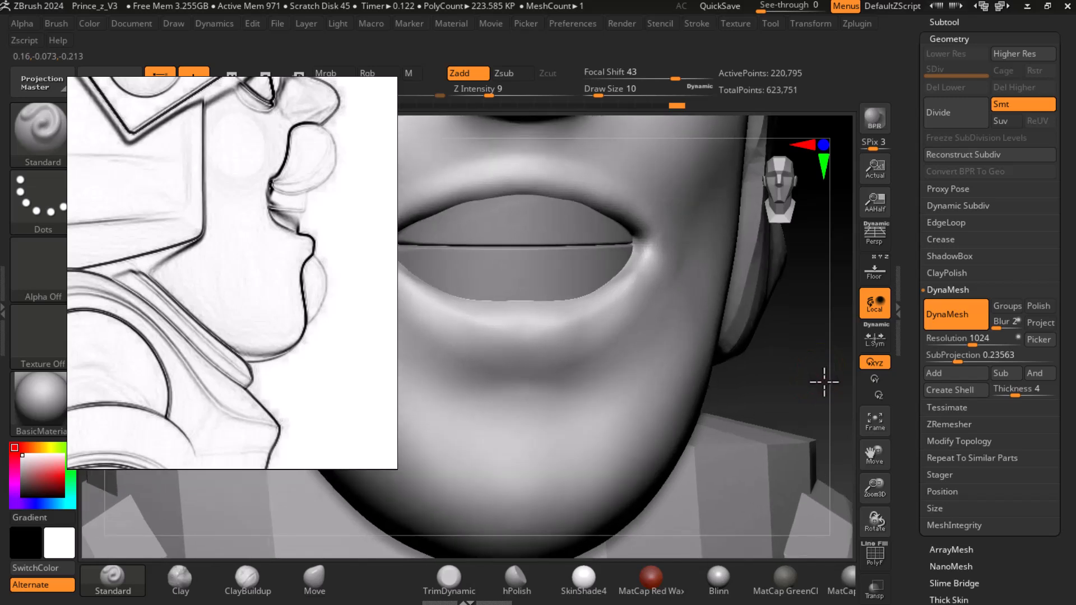
Flatten the lower lip's surface with the hPolish brush, reducing the draw size to 8.
left_click(516, 577)
mouse_move(588, 330)
left_mouse_down()
mouse_move(440, 344)
mouse_move(555, 330)
mouse_move(462, 367)
left_mouse_up()
mouse_move(838, 360)
left_mouse_down()
mouse_move(848, 368)
mouse_move(826, 416)
left_mouse_up()
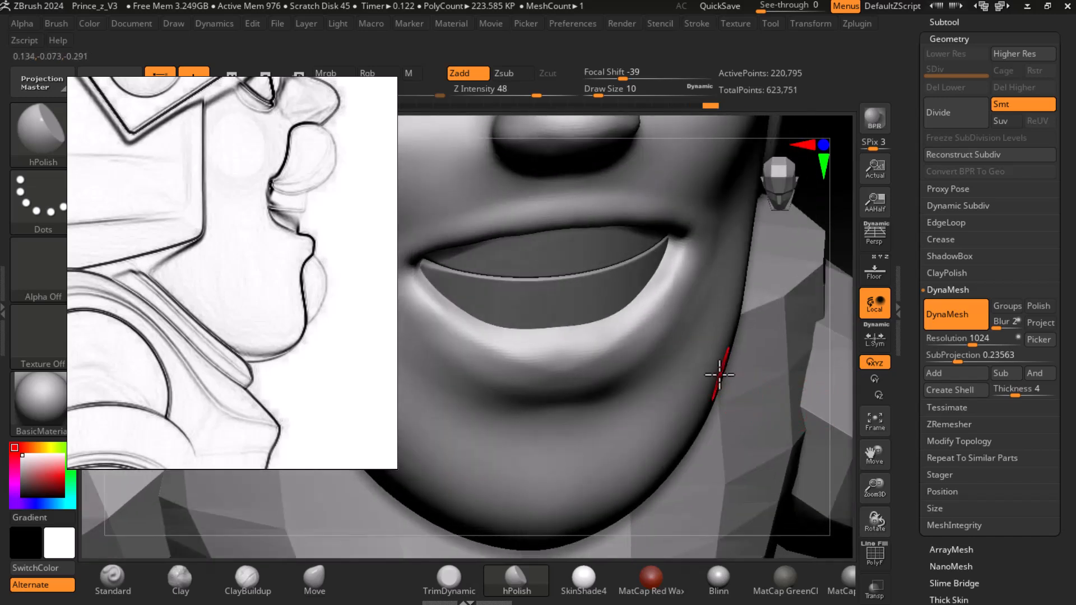
key("bracketleft")
left_click_drag(659, 283, 607, 332)
mouse_move(530, 356)
left_mouse_down()
mouse_move(512, 344)
mouse_move(560, 334)
left_mouse_up()
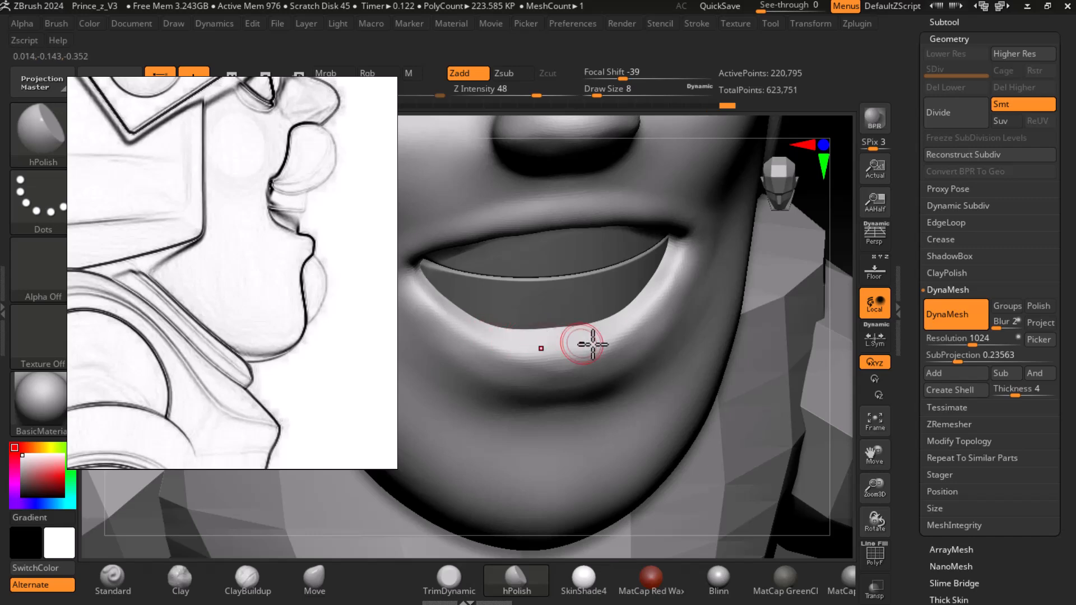
Polish the lower lip's outer edge on both sides from the front and smooth across the lip.
left_click_drag(840, 242, 840, 348, "shift")
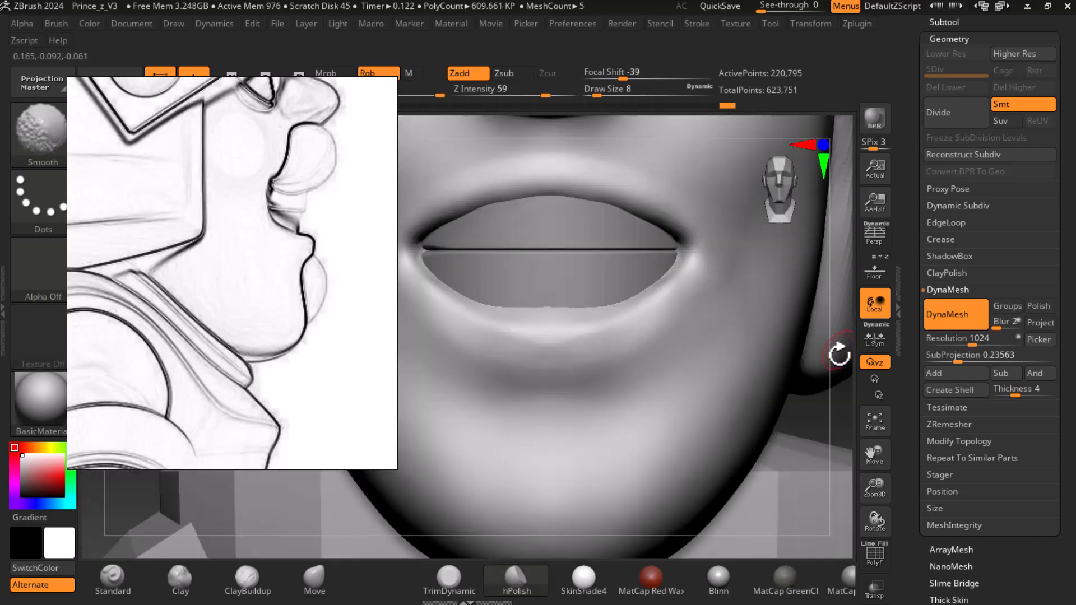
left_click_drag(671, 317, 610, 342)
mouse_move(489, 352)
left_mouse_down()
mouse_move(502, 338)
mouse_move(645, 331)
mouse_move(452, 344)
mouse_move(516, 358)
mouse_move(685, 335)
mouse_move(516, 355)
mouse_move(465, 343)
left_mouse_up()
left_click_drag(418, 312, 682, 313, "shift")
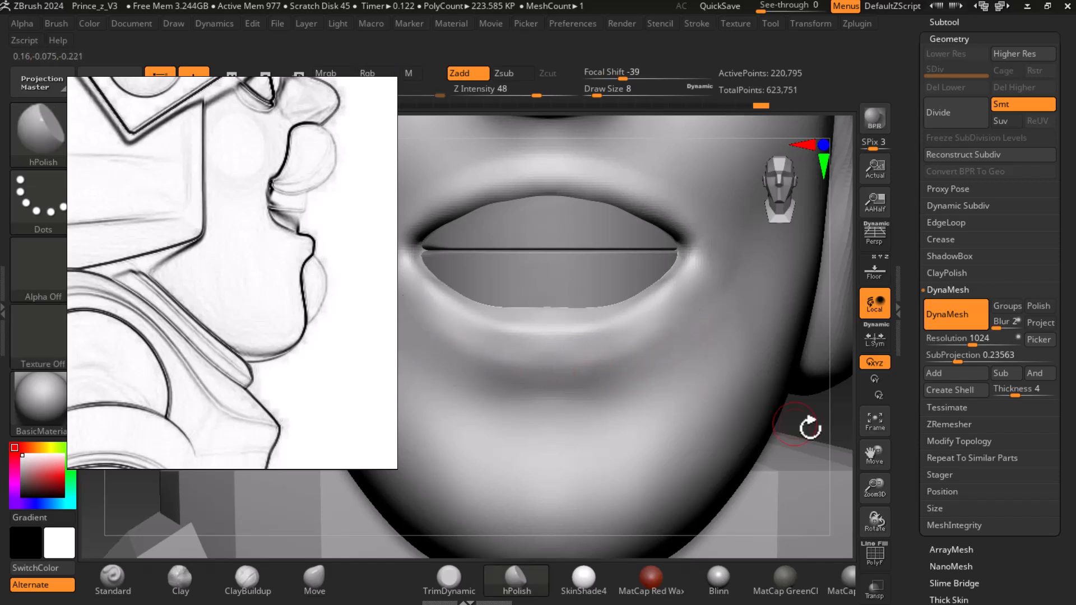
Refine the lower lip's edge towards the mouth corners with hPolish and smooth the polished area.
key("f")
mouse_move(805, 418)
left_mouse_down()
mouse_move(744, 449)
mouse_move(776, 420)
mouse_move(792, 430)
mouse_move(797, 397)
left_mouse_up()
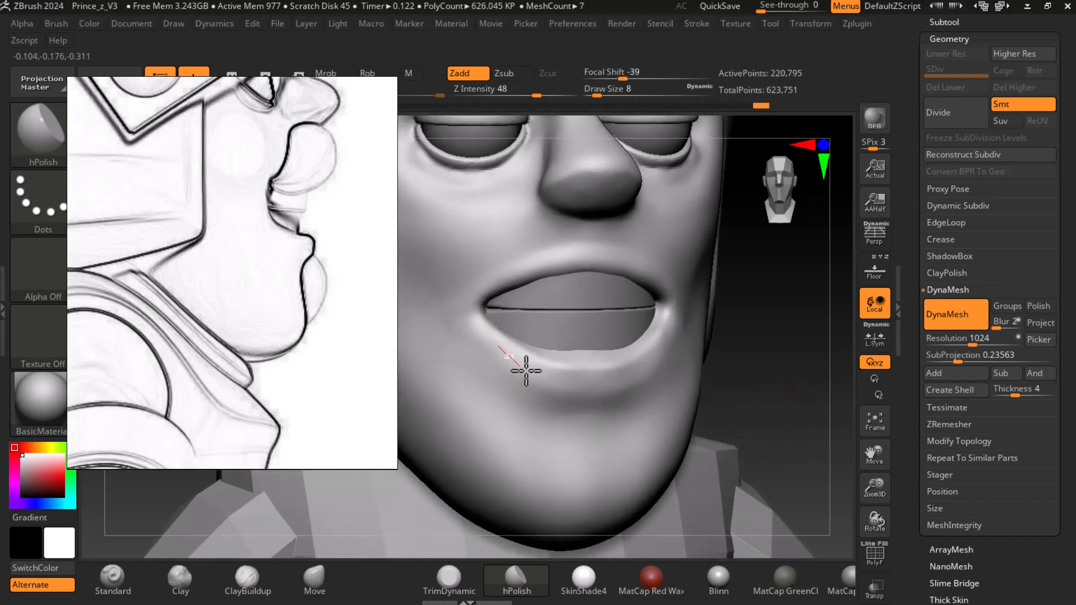
key("shift")
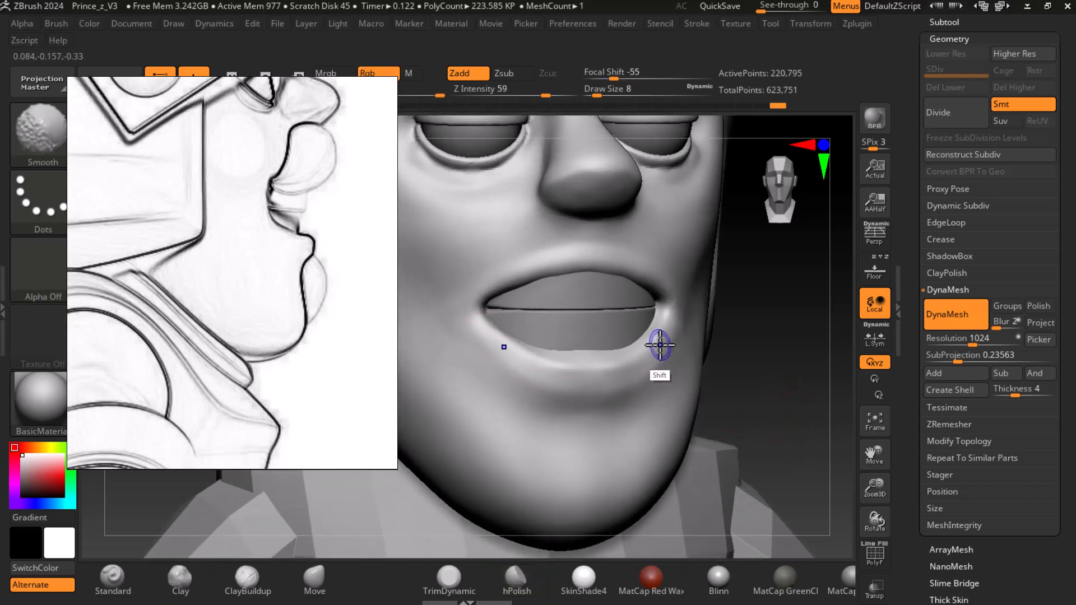
left_click_drag(531, 376, 474, 343, "shift")
mouse_move(787, 367)
left_mouse_down()
mouse_move(792, 420)
mouse_move(802, 405)
left_mouse_up()
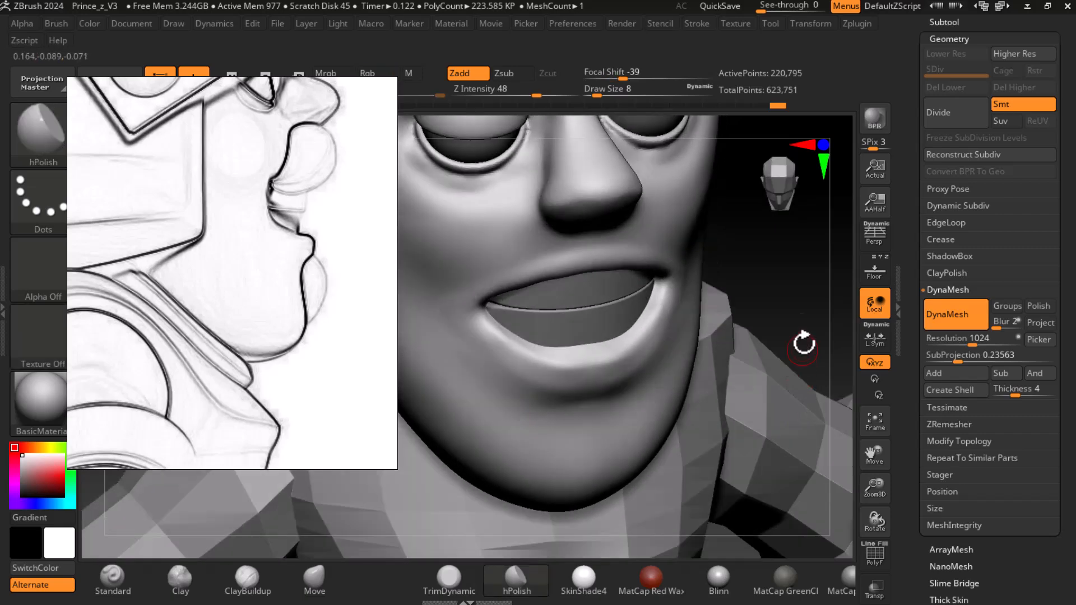
left_click_drag(805, 322, 802, 337, "alt")
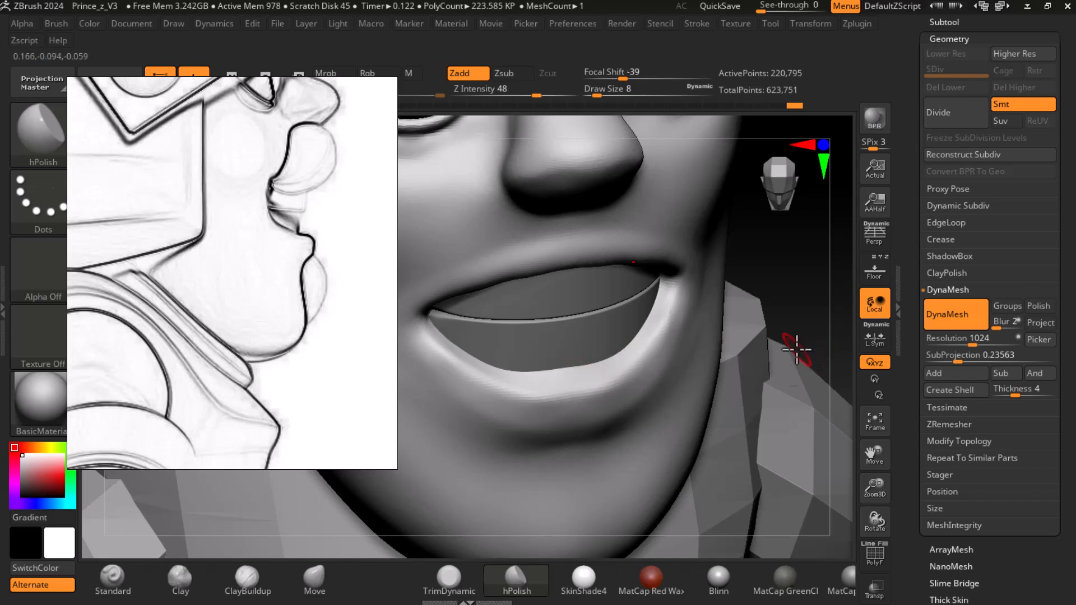
Subdivide the face to level 2 and smooth the lower lip at the higher density.
key("d")
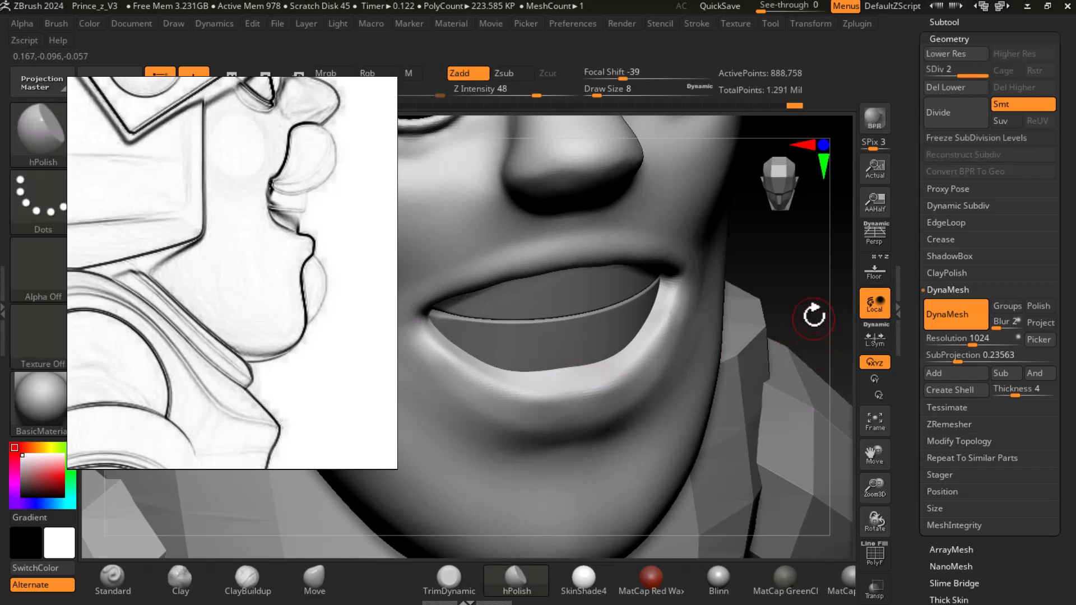
left_click_drag(818, 284, 711, 336)
key("shift")
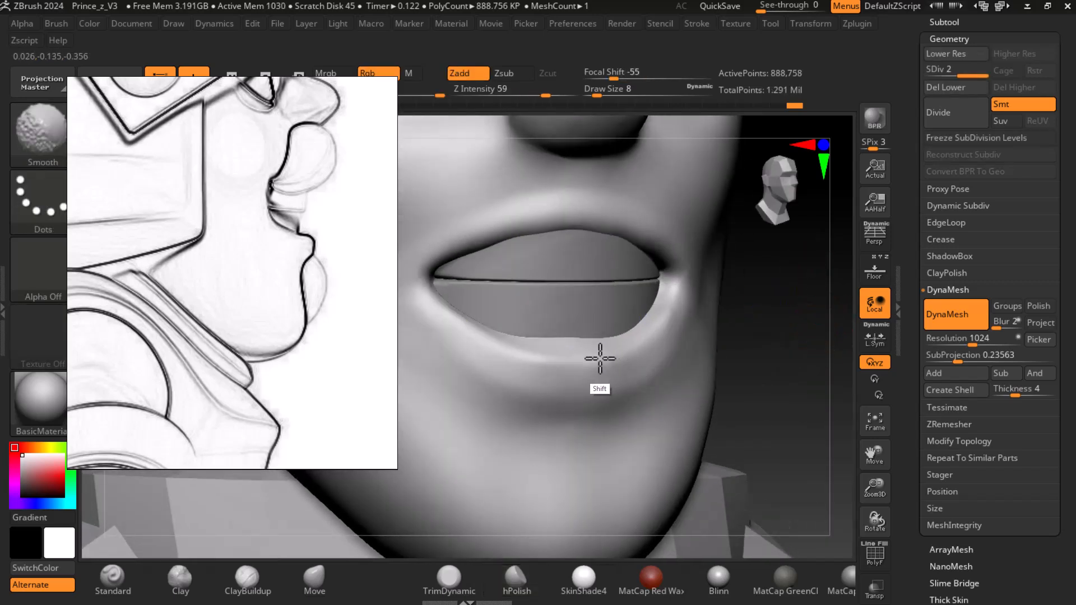
left_click_drag(777, 316, 720, 344)
mouse_move(621, 365)
left_mouse_down("shift")
mouse_move(574, 358)
mouse_move(645, 360)
left_mouse_up("shift")
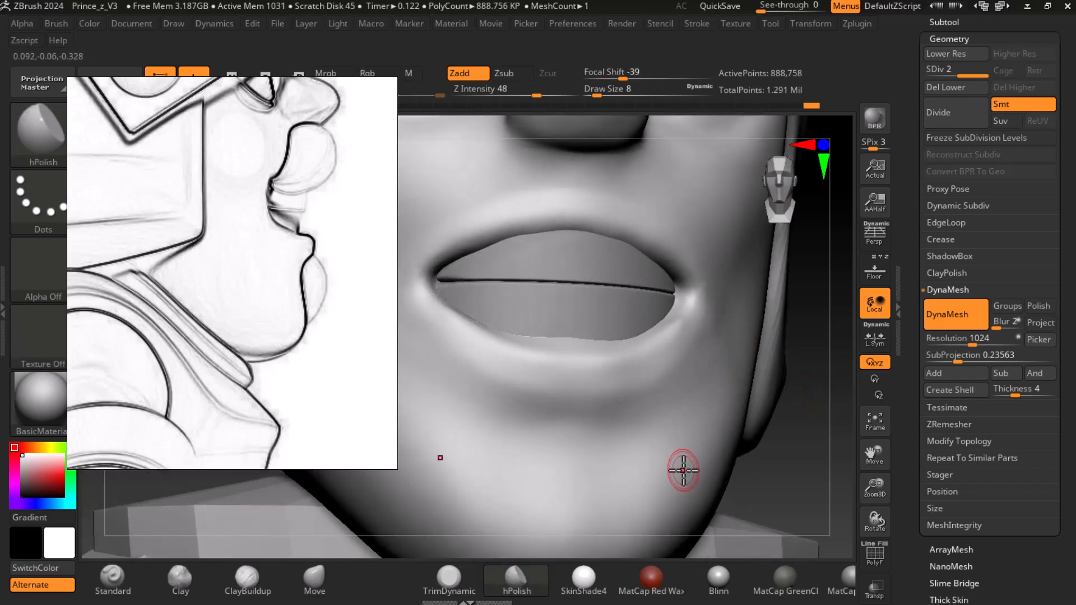
Polish the upper lip's edge and the lower lip near the mouth corners with hPolish at draw size 8.
left_click_drag(574, 223, 536, 226)
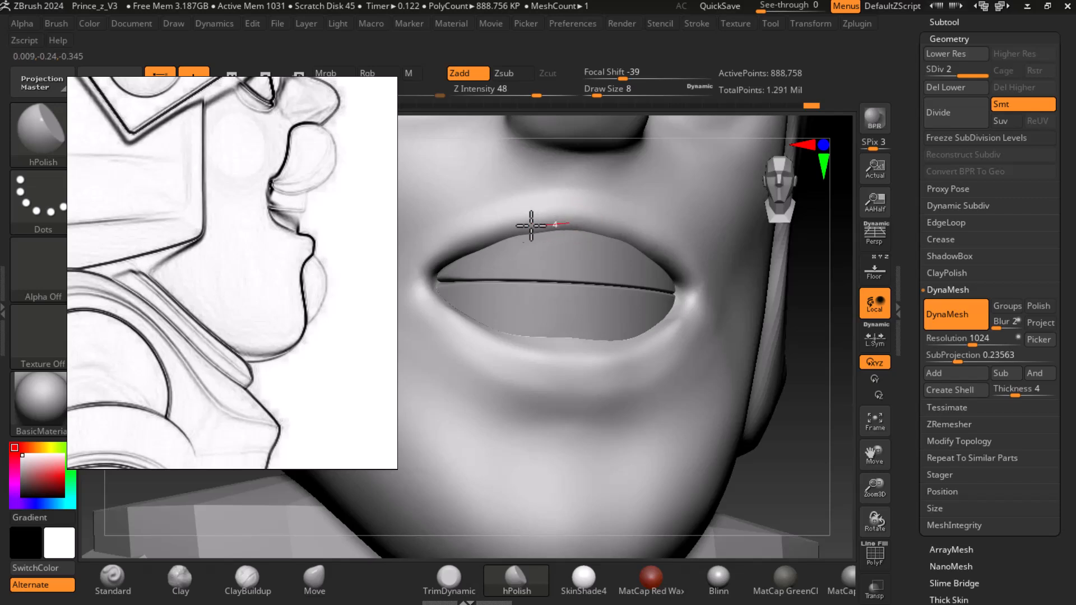
left_click_drag(466, 248, 435, 279)
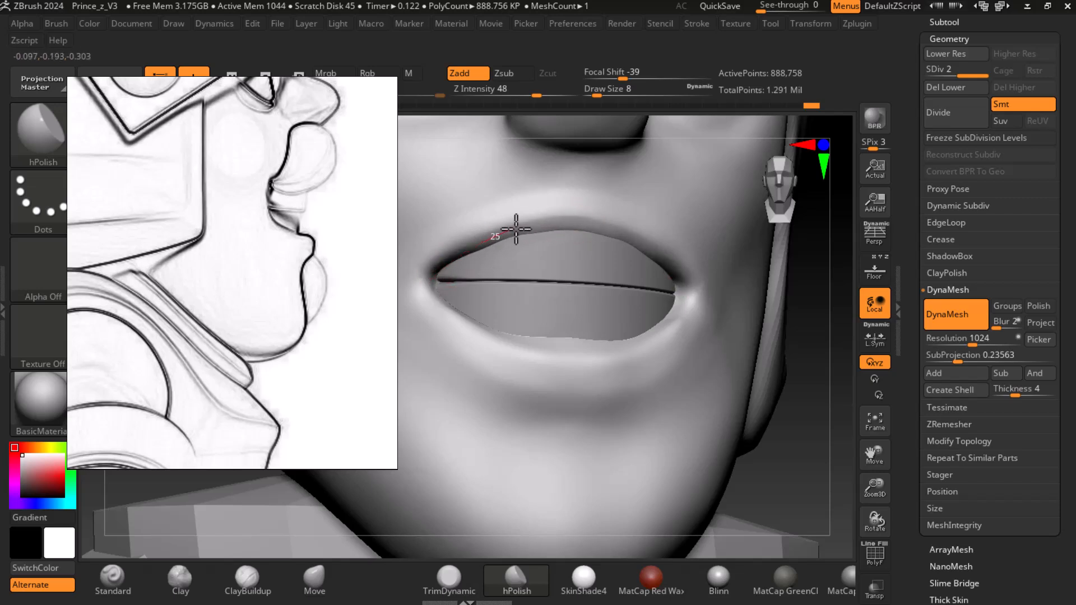
left_click_drag(655, 248, 660, 253)
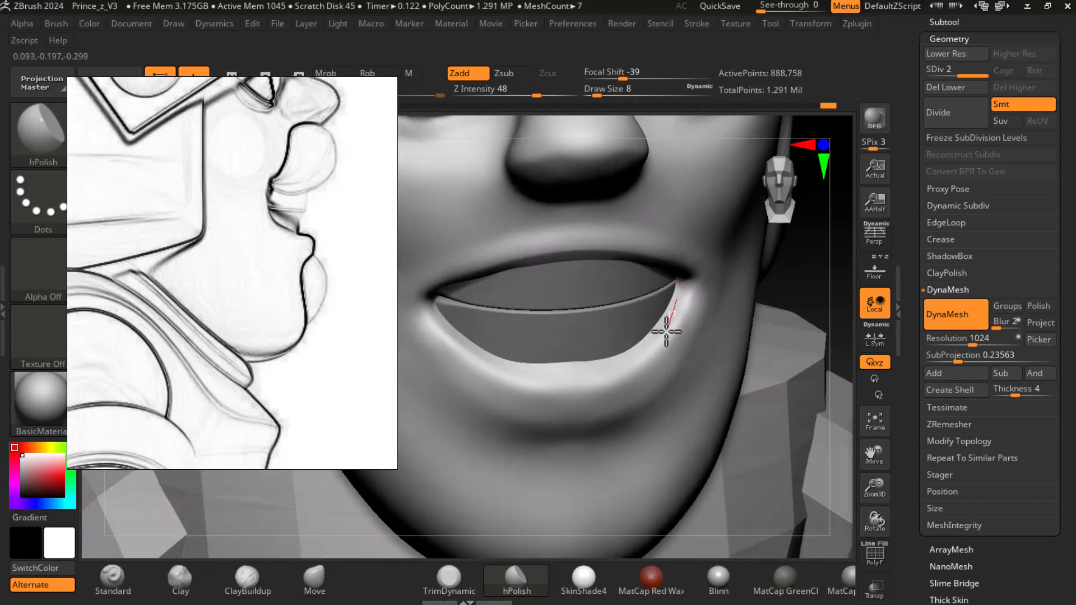
Examine the mouth, teeth and moustache in the coloured render of the reference up close.
scroll(273, 280, "down", 3)
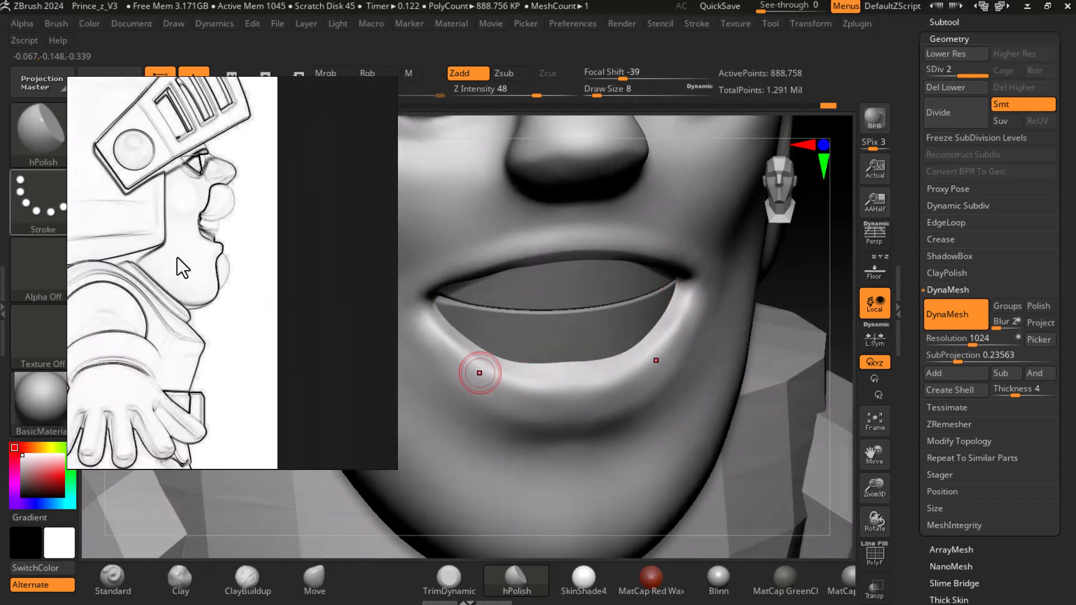
middle_click_drag(272, 298, 387, 365)
scroll(290, 332, "down", 3)
middle_click_drag(106, 261, 358, 336)
scroll(244, 274, "up", 3)
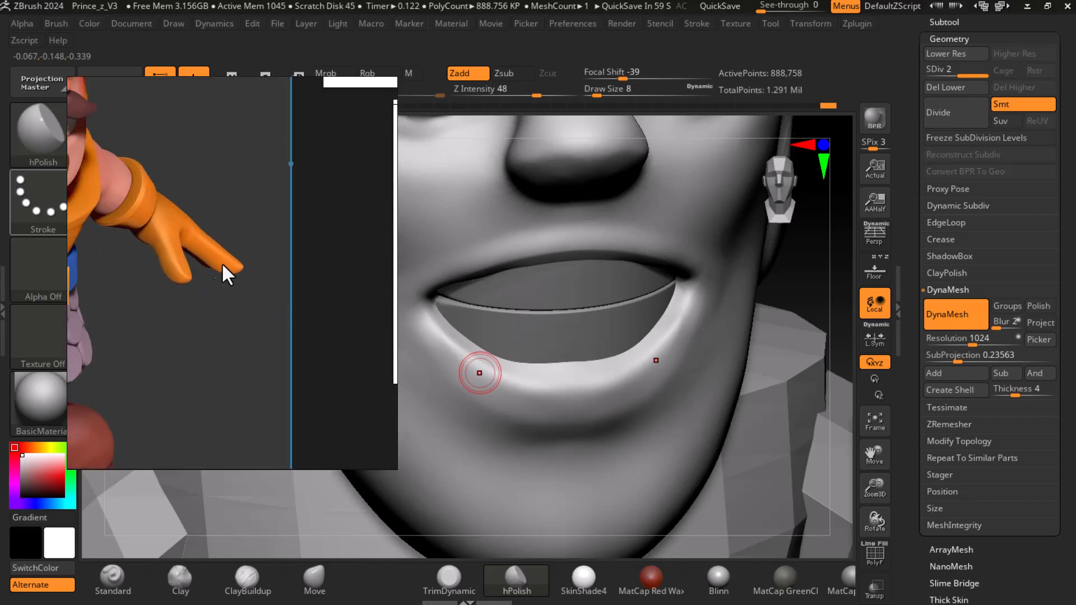
middle_click_drag(185, 213, 275, 256)
scroll(216, 264, "down", 3)
scroll(219, 285, "up", 5)
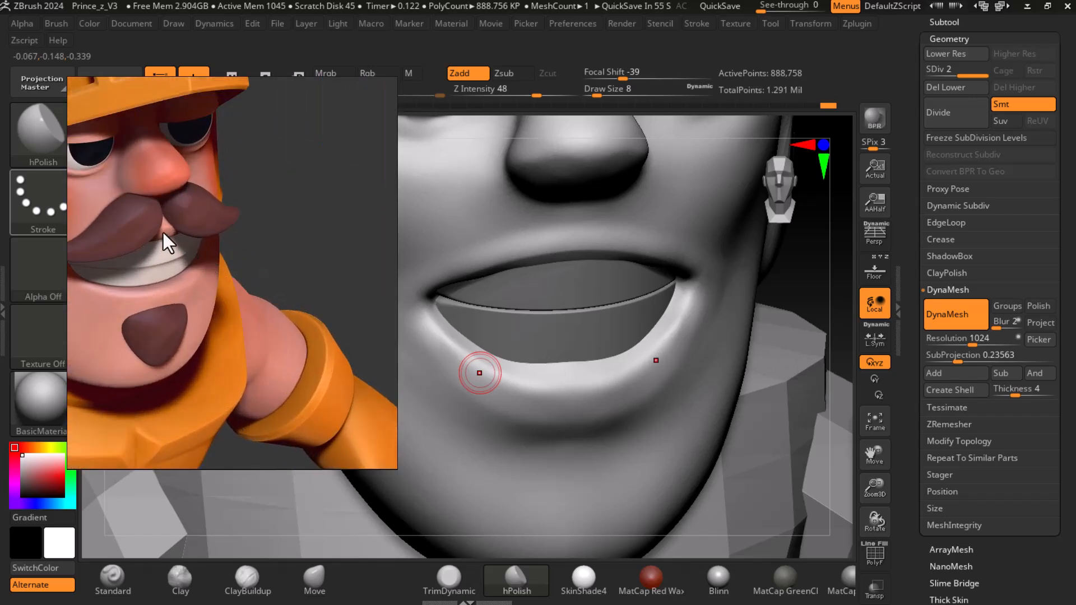
Polish the upper lip's rim and the creases at both mouth corners with the hPolish brush.
left_click_drag(783, 315, 791, 254)
mouse_move(619, 239)
left_mouse_down()
mouse_move(544, 231)
mouse_move(488, 243)
left_mouse_up()
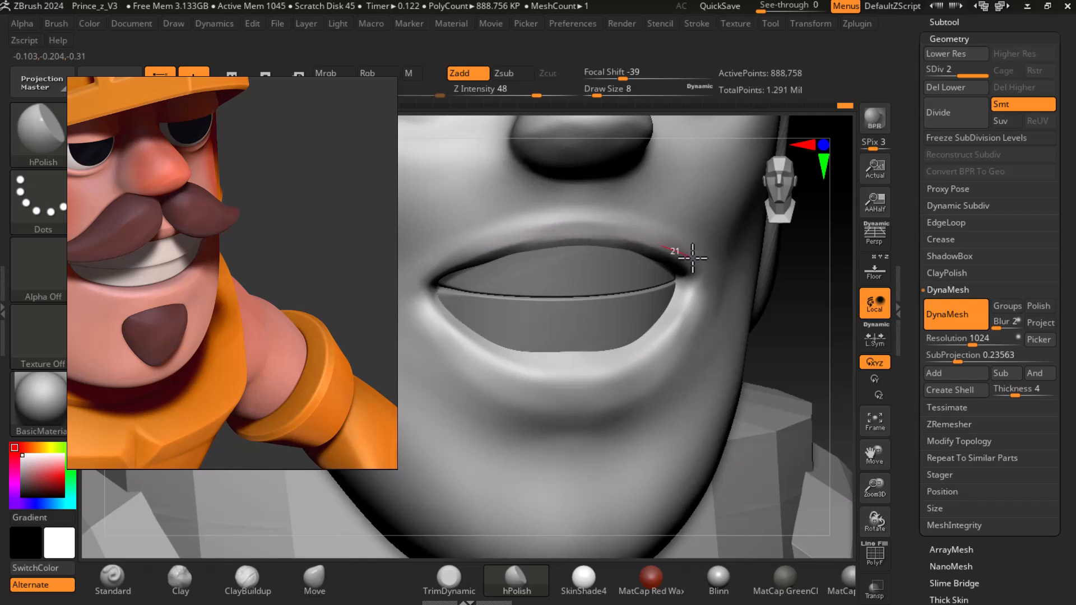
left_click_drag(707, 274, 694, 274)
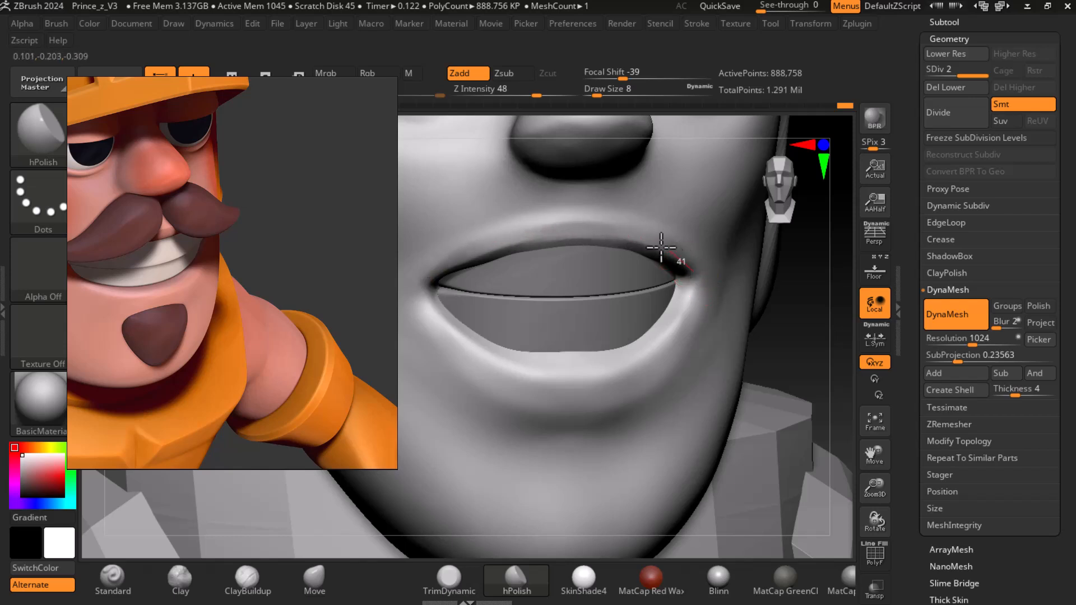
mouse_move(475, 248)
left_mouse_down()
mouse_move(413, 288)
mouse_move(427, 271)
left_mouse_up()
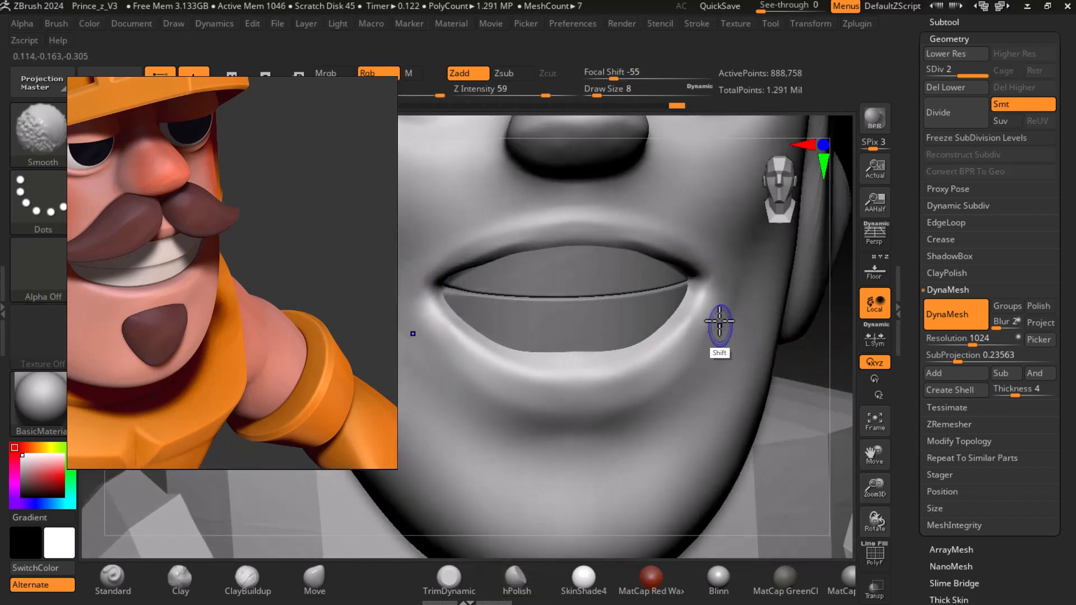
Set the Smooth brush's Z Intensity to 24 and smooth the skin beside the mouth corners.
left_click(505, 91)
type("24")
key("shift")
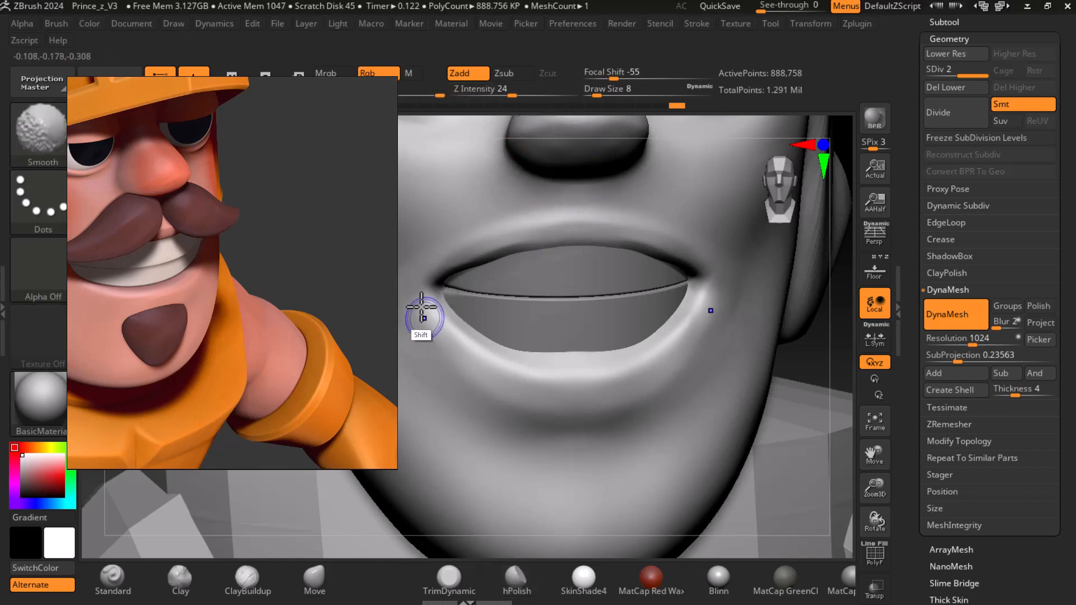
Compare the face from the side and front with the coloured reference of the Prince's face.
left_click_drag(838, 361, 776, 286, "alt")
left_click_drag(650, 308, 760, 399)
key("shift")
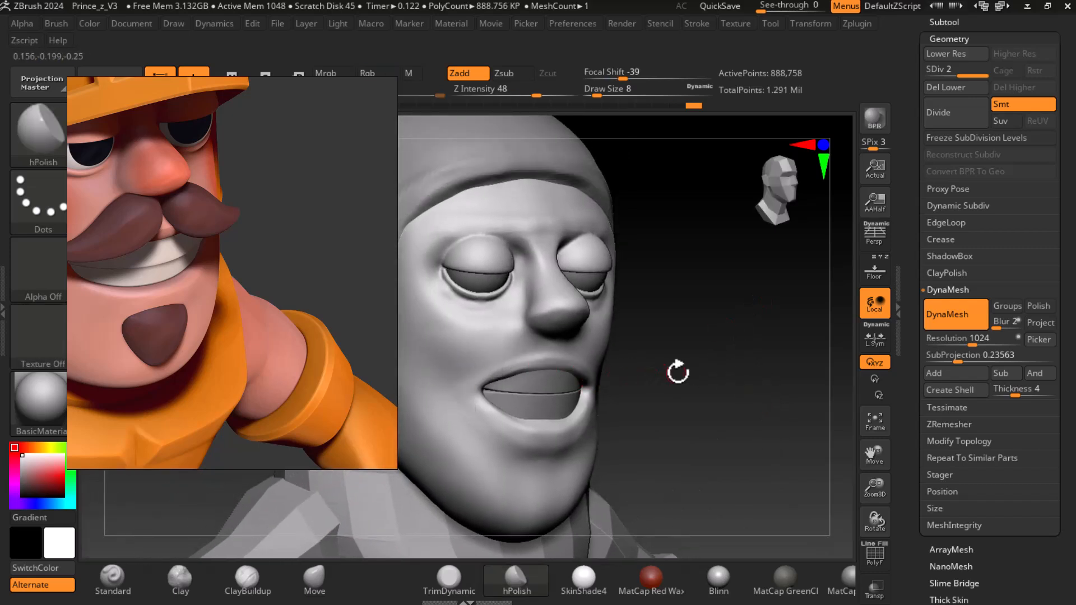
left_click_drag(719, 386, 788, 381)
middle_click_drag(133, 252, 241, 288)
mouse_move(775, 354)
left_mouse_down()
mouse_move(792, 335)
mouse_move(795, 357)
left_mouse_up()
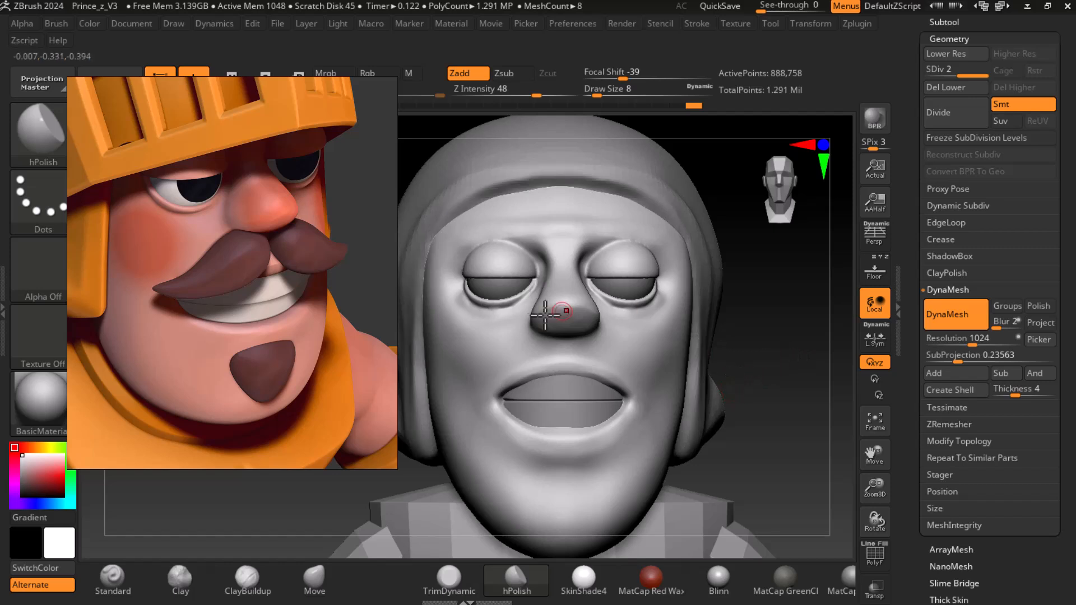
left_click_drag(778, 353, 824, 367, "alt")
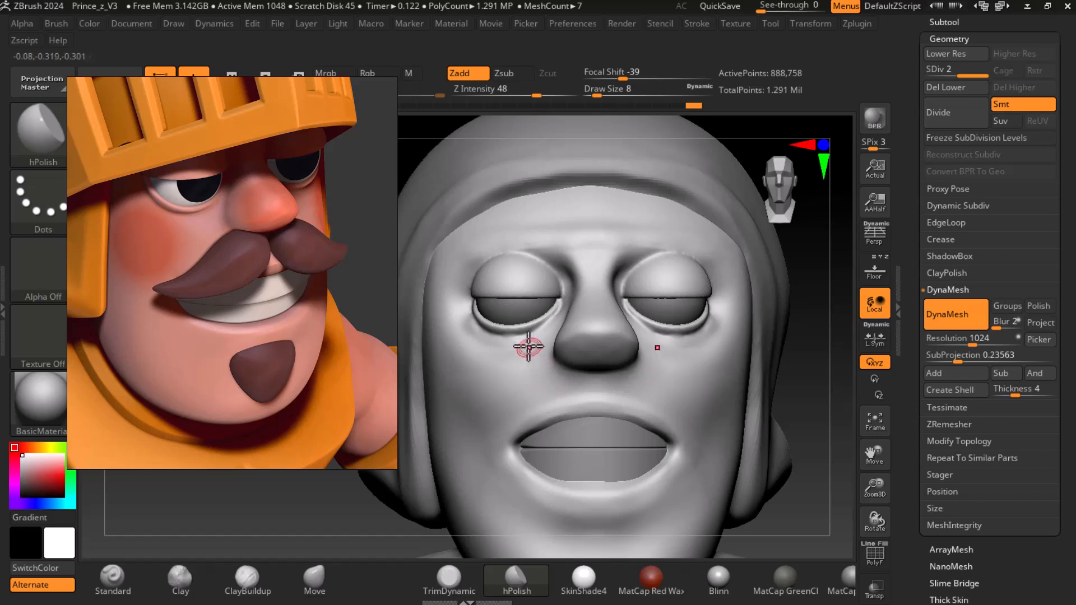
Set the hPolish brush's draw size to 22, polish beside the eyes' outer corners and turn off LazyMouse.
key("]")
mouse_move(462, 282)
left_mouse_down()
mouse_move(456, 313)
mouse_move(470, 330)
left_mouse_up()
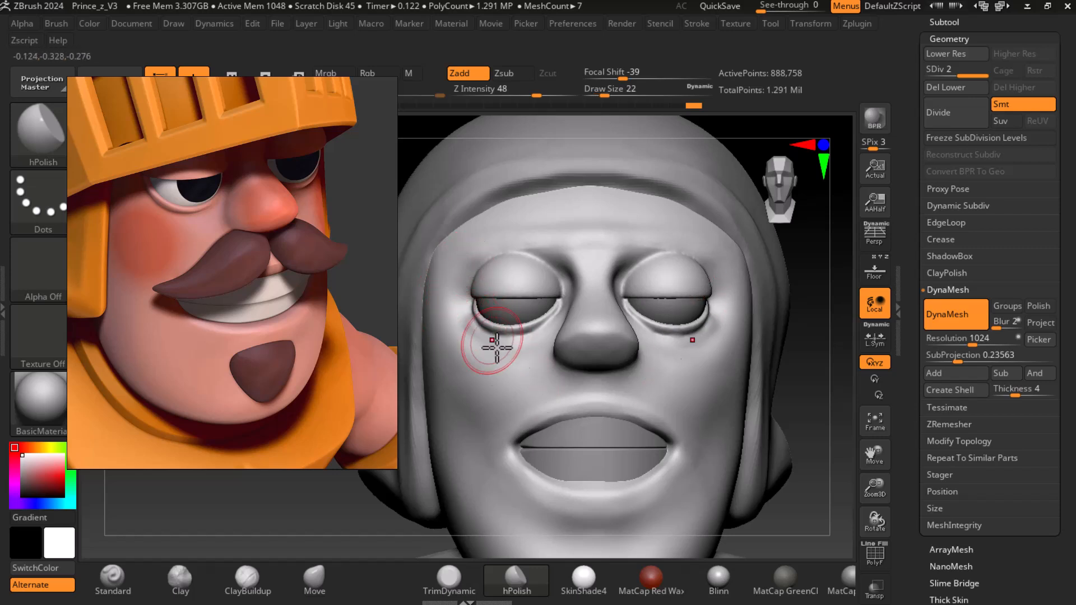
left_click(697, 24)
left_click_drag(689, 41, 941, 25)
left_click(948, 298)
Smooth the skin between the eyes' outer corners and the temples at draw size 22.
mouse_move(617, 336)
right_mouse_down()
mouse_move(805, 367)
mouse_move(688, 273)
right_mouse_up()
mouse_move(688, 273)
left_mouse_down()
mouse_move(701, 288)
mouse_move(713, 283)
mouse_move(710, 303)
left_mouse_up()
key("shift")
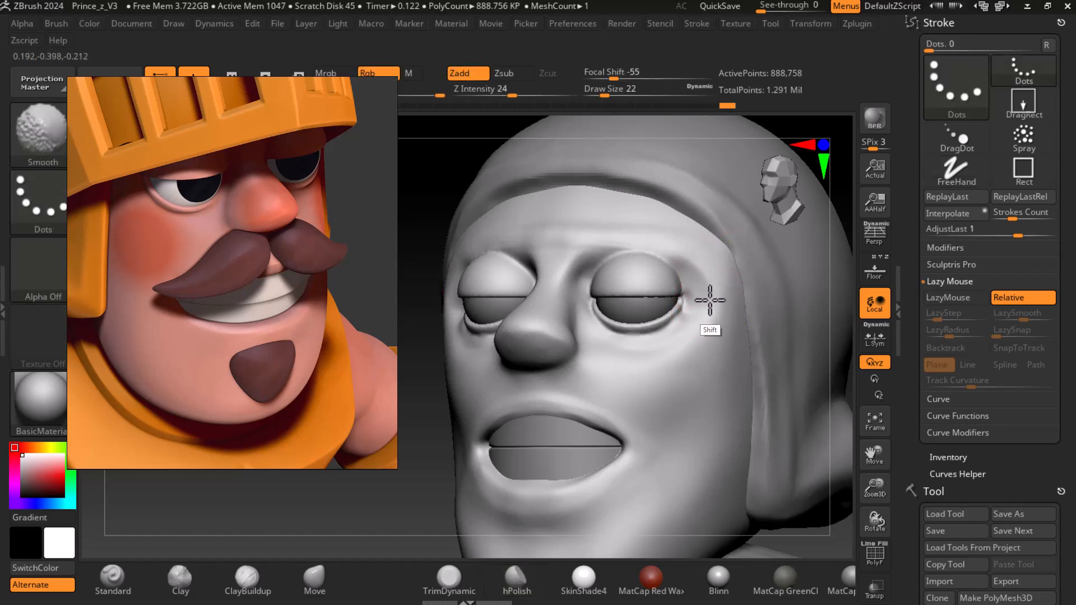
key("alt")
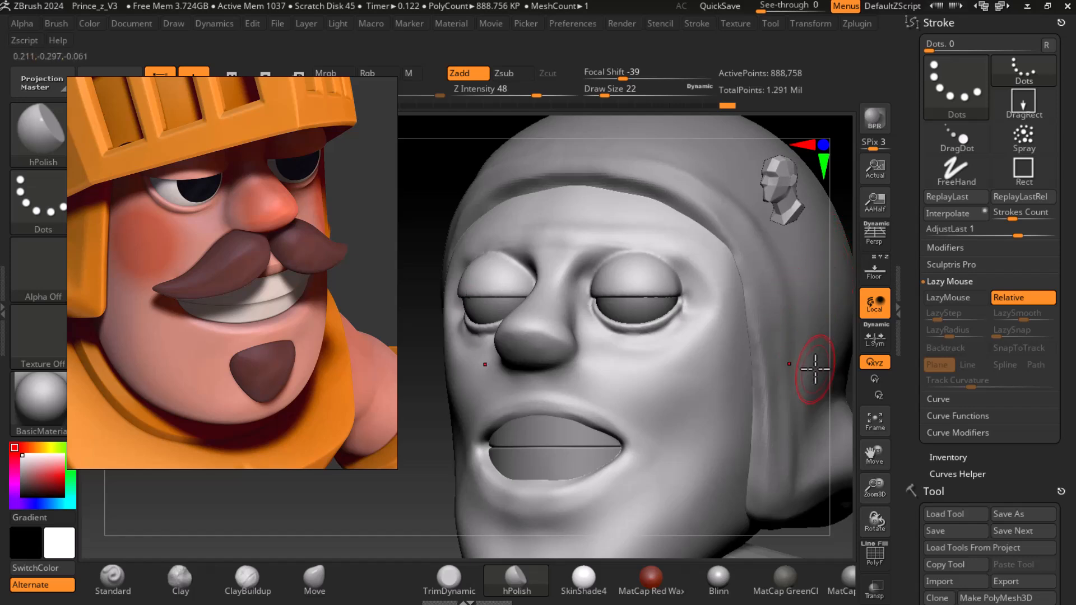
Isolate the upper part of the face mesh around the eyes and nose, hiding the mouth and chin.
key("f")
left_click_drag(790, 389, 779, 396, "shift")
left_click_drag(657, 358, 795, 404, "alt")
key("ctrl+shift")
left_click_drag(496, 241, 718, 328, "ctrl+shift")
left_click_drag(788, 304, 796, 408)
left_click_drag(769, 352, 791, 400, "alt")
mouse_move(791, 401)
left_mouse_down("shift")
mouse_move(801, 381)
mouse_move(805, 432)
left_mouse_up("shift")
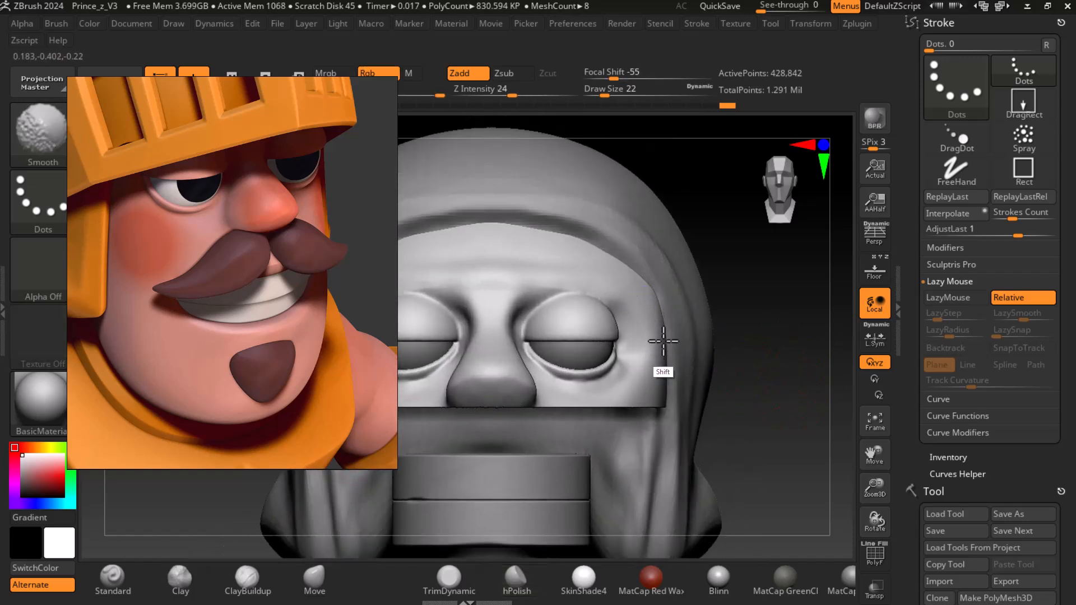
Polish the eye socket's outer side up to the temple with hPolish and smooth it.
left_click_drag(776, 300, 717, 302)
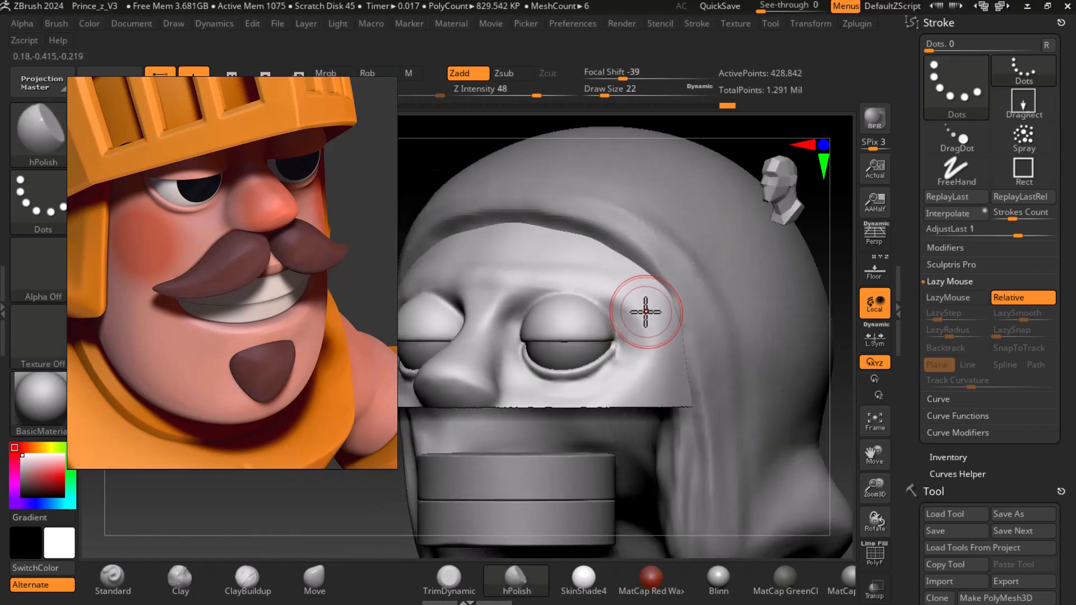
key("shift")
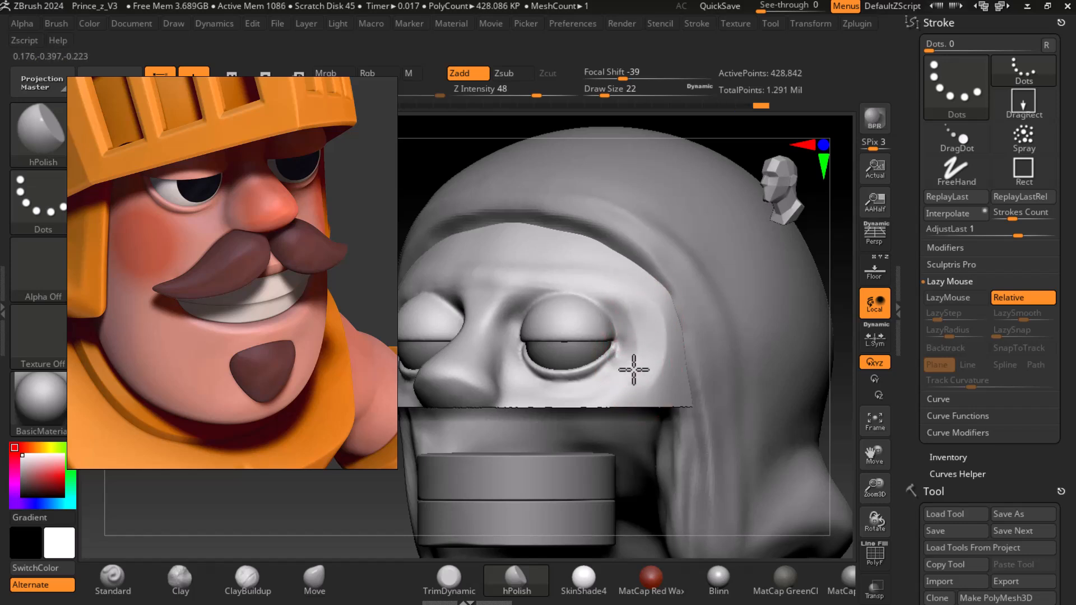
key("shift")
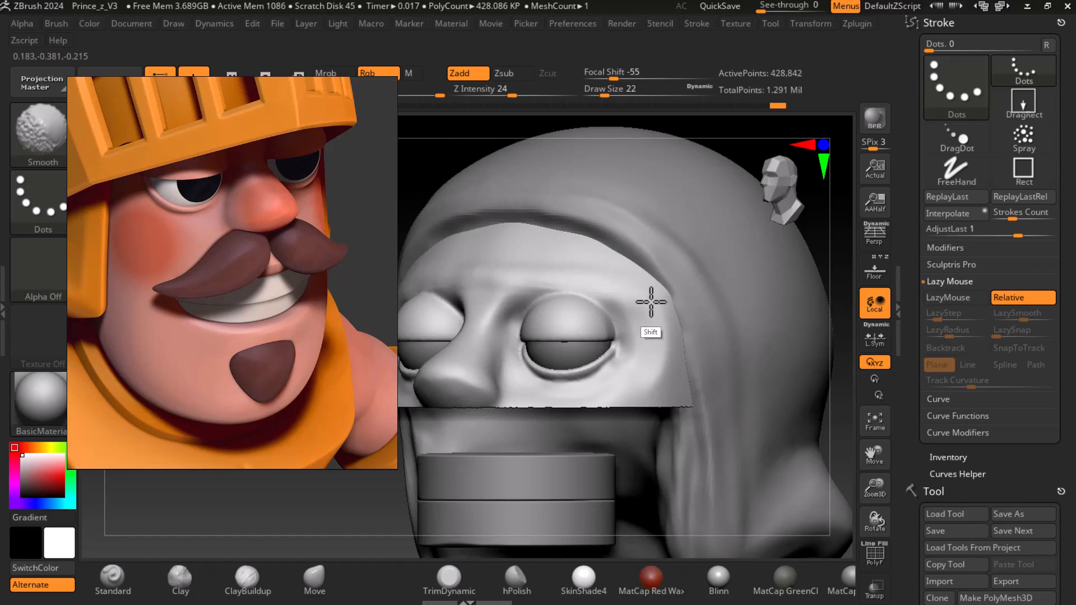
Polish the forehead and the brow's outer ends with hPolish, smoothing the transition into the temples.
left_click_drag(893, 234, 725, 283, "shift")
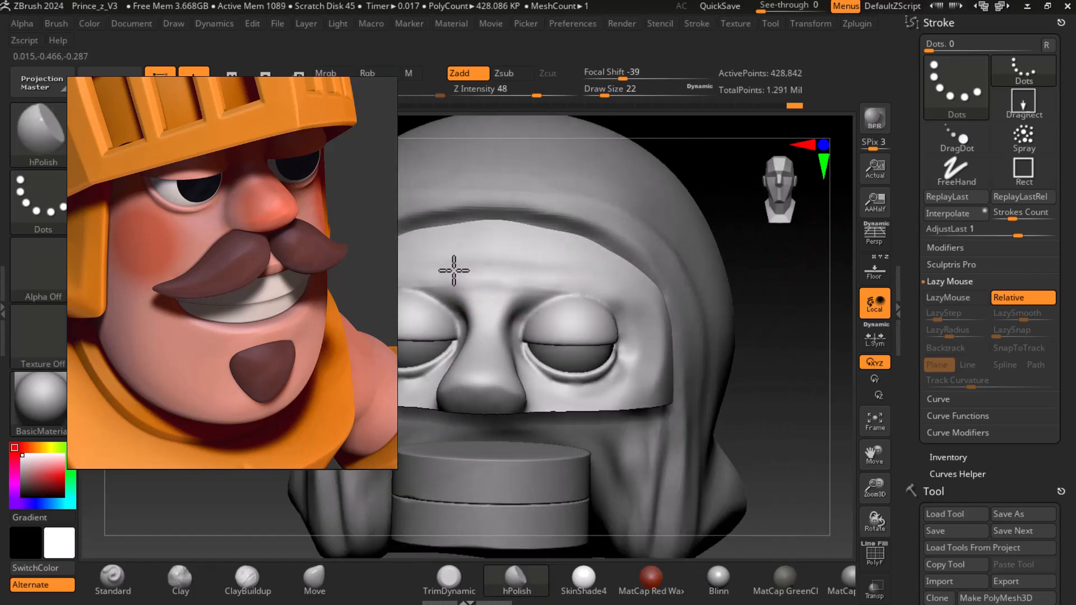
key("shift")
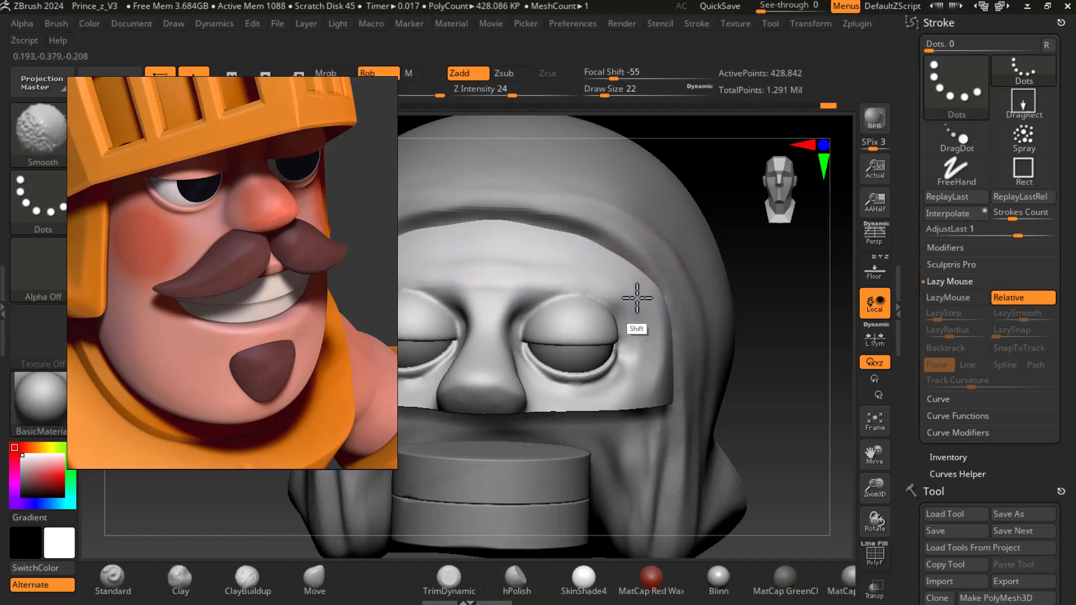
left_click_drag(783, 259, 749, 259)
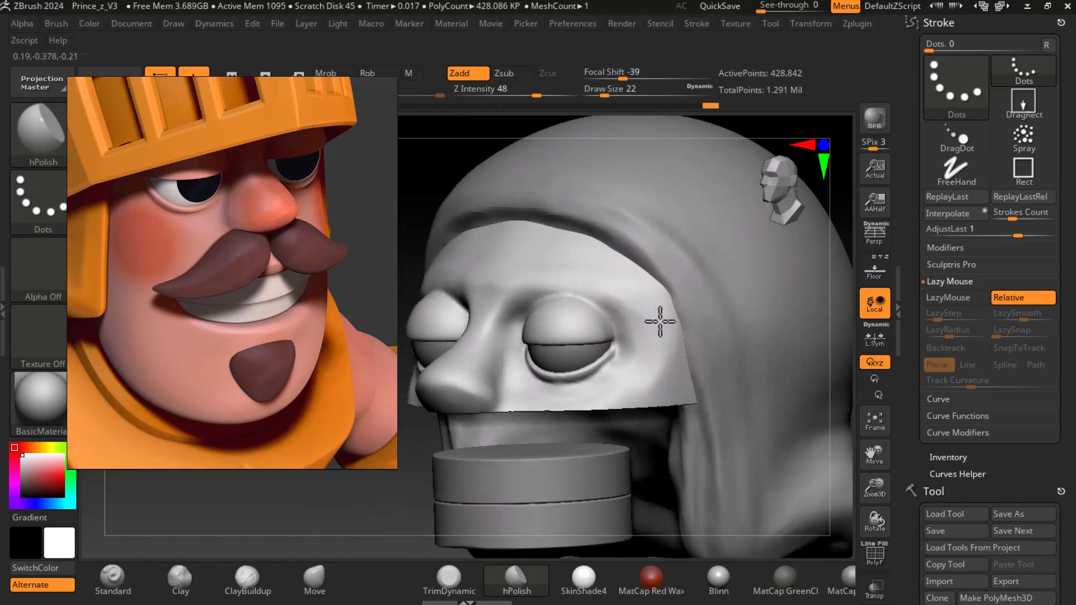
left_click_drag(639, 313, 643, 302)
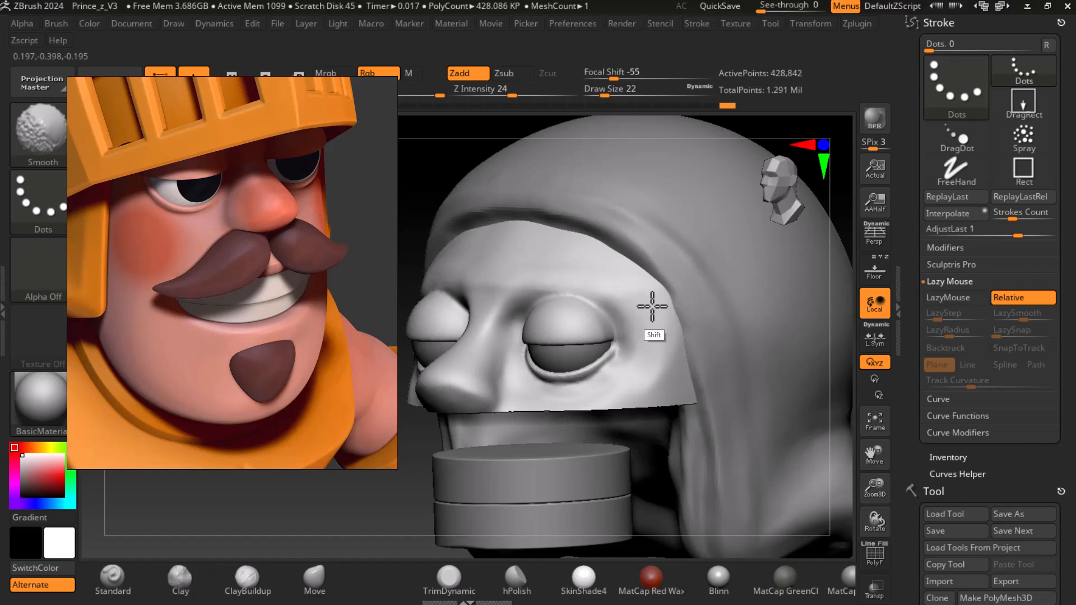
right_click_drag(766, 312, 787, 310, "ctrl")
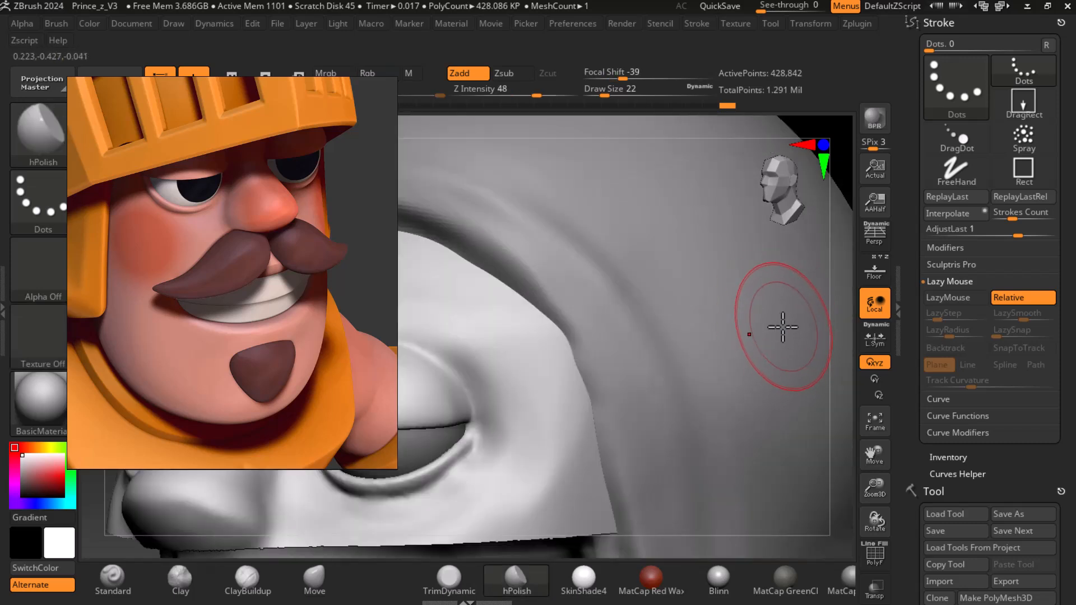
Build up the skin around the eye's outer corner with ClayBuildup at Z Intensity 3 and draw size 10, blending it smooth.
key("f")
mouse_move(737, 368)
left_mouse_down("shift")
mouse_move(733, 322)
mouse_move(743, 374)
mouse_move(805, 358)
mouse_move(814, 375)
mouse_move(815, 350)
mouse_move(829, 348)
mouse_move(776, 378)
mouse_move(796, 379)
mouse_move(797, 348)
mouse_move(812, 348)
mouse_move(797, 380)
mouse_move(811, 383)
mouse_move(807, 353)
mouse_move(812, 361)
left_mouse_up("shift")
left_click(246, 583)
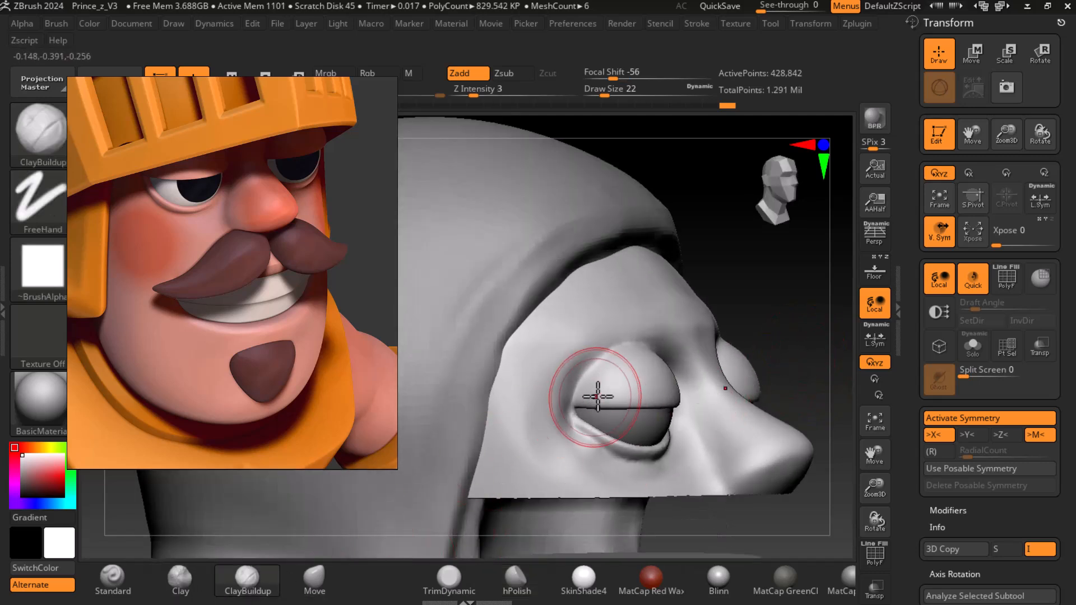
left_click_drag(807, 308, 754, 439)
key("bracketleft")
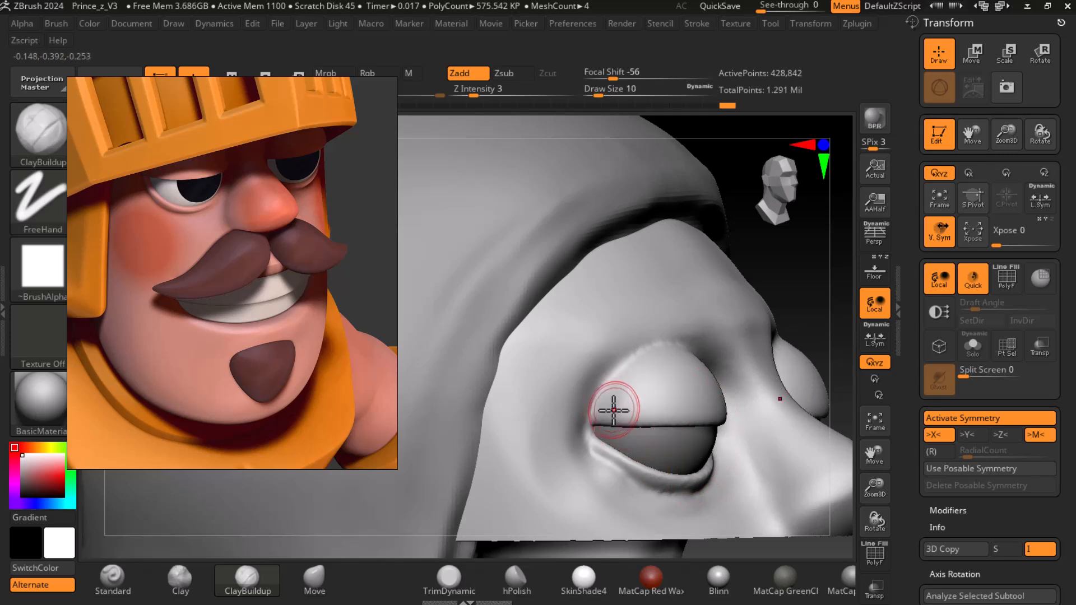
mouse_move(623, 415)
left_mouse_down()
mouse_move(585, 418)
mouse_move(609, 413)
mouse_move(627, 382)
left_mouse_up()
left_click_drag(578, 407, 579, 456)
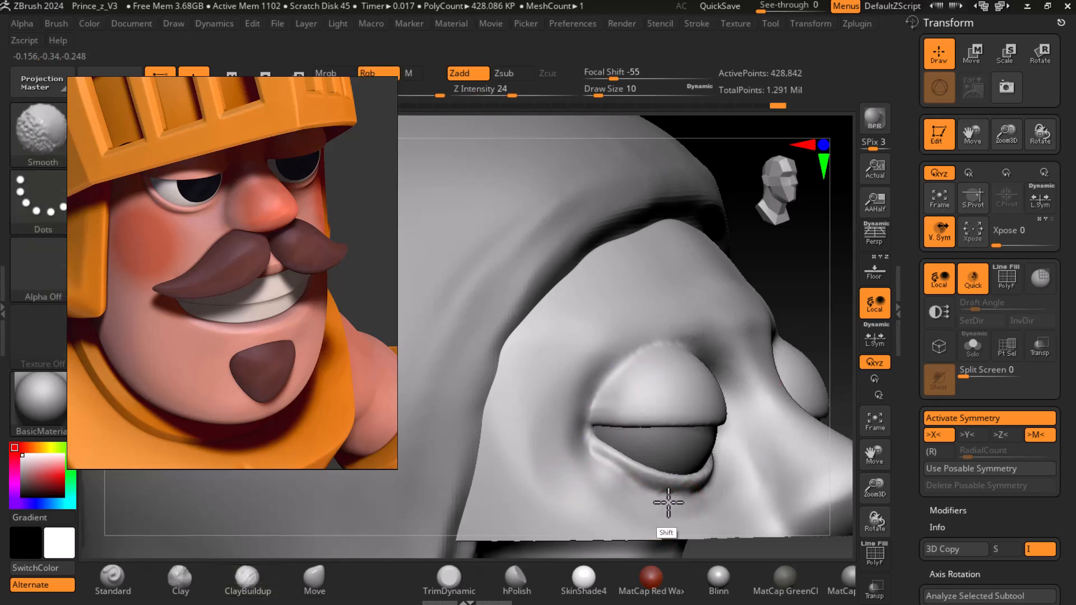
Smooth the skin below the lower eyelids at draw size 10.
left_click_drag(806, 281, 696, 228)
key("shift")
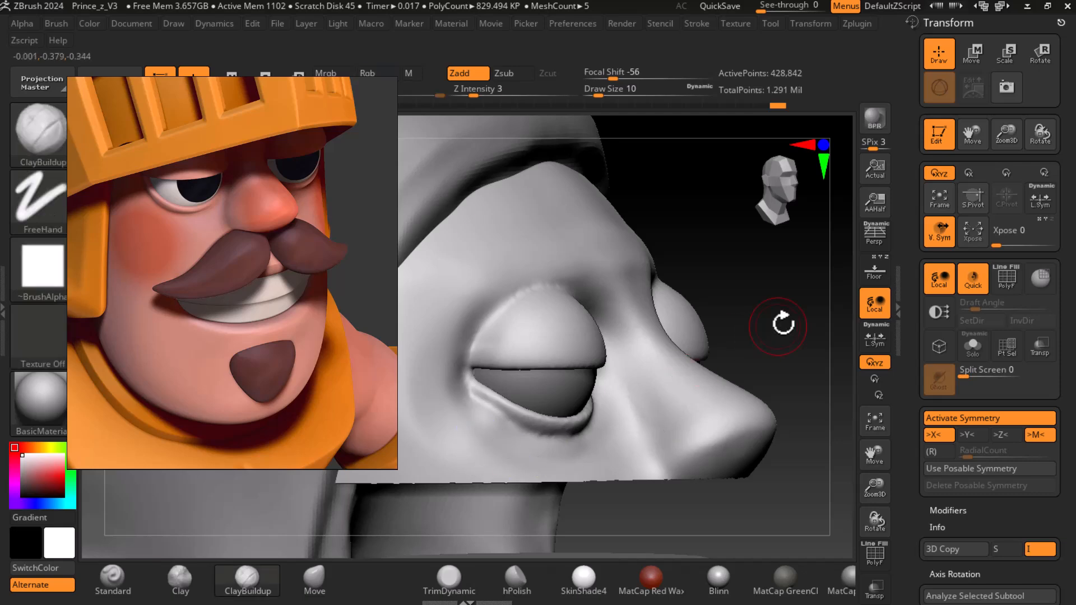
left_click_drag(771, 322, 750, 314, "shift")
key("shift")
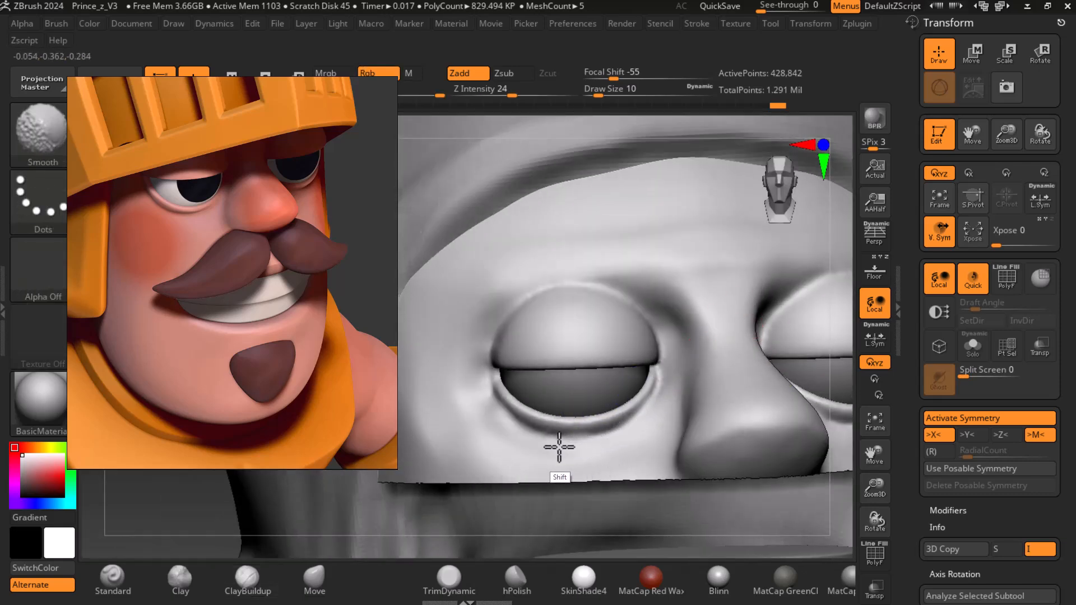
Switch to the Standard brush and reduce its draw size to 5 for fine work around the eyelids.
left_click(112, 580)
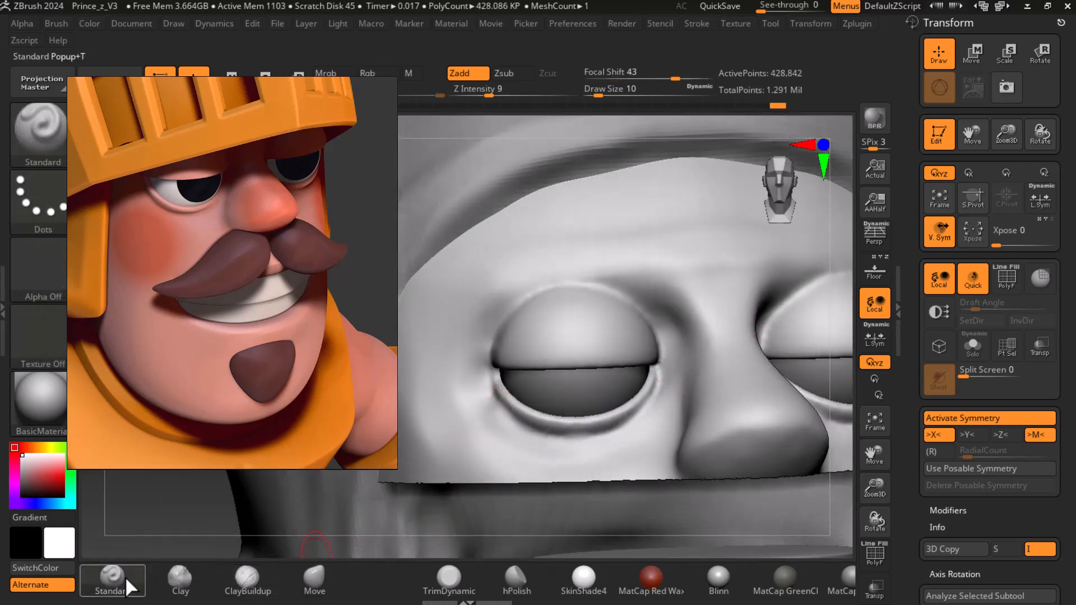
key("bracketleft")
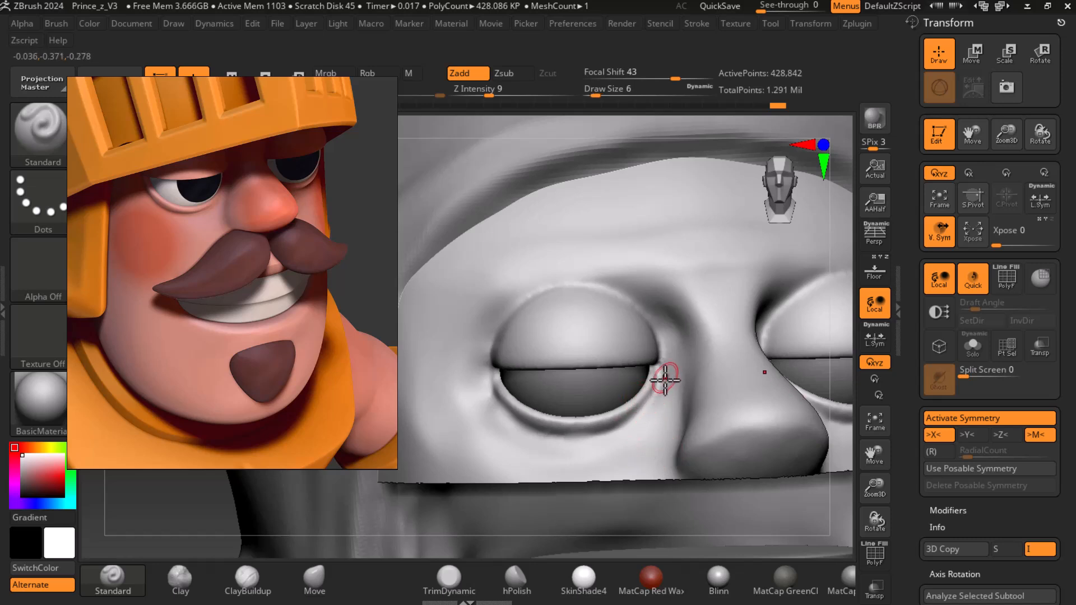
key("bracketleft")
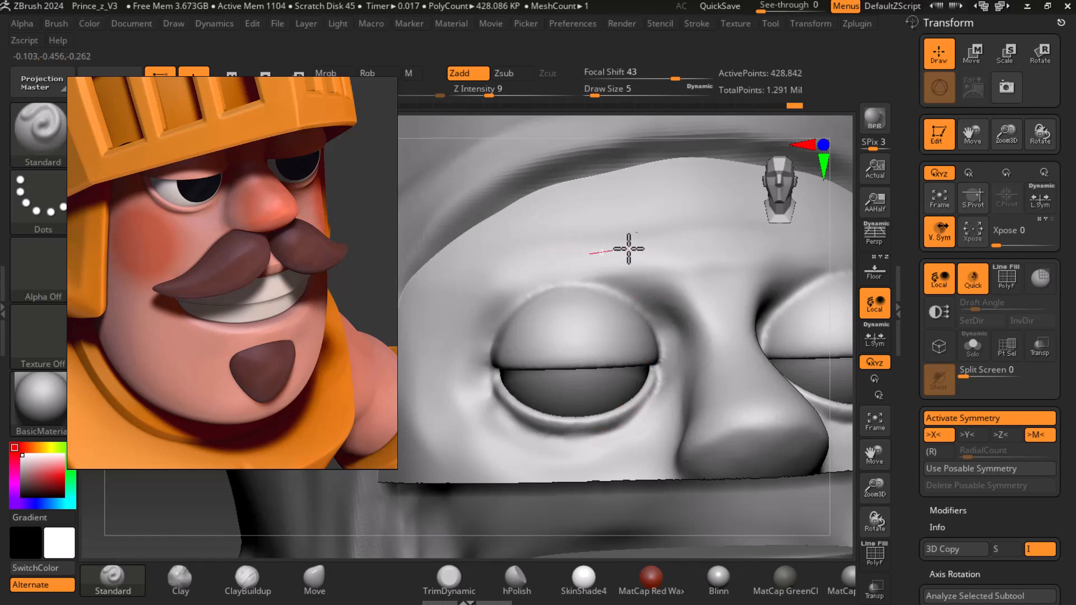
left_click_drag(497, 95, 558, 95)
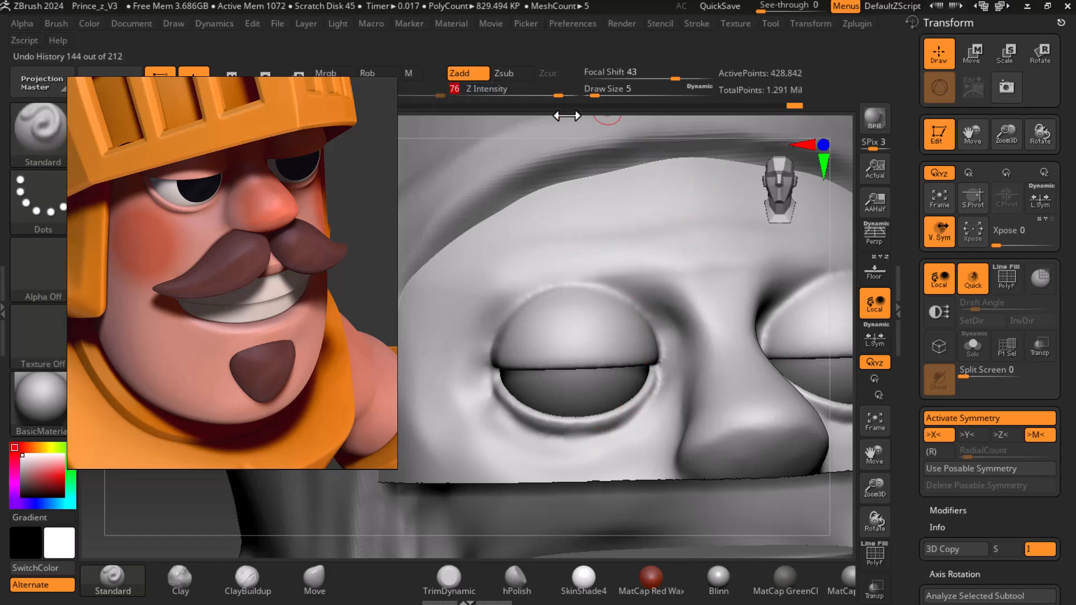
left_click_drag(512, 235, 696, 205)
key("ctrl+z")
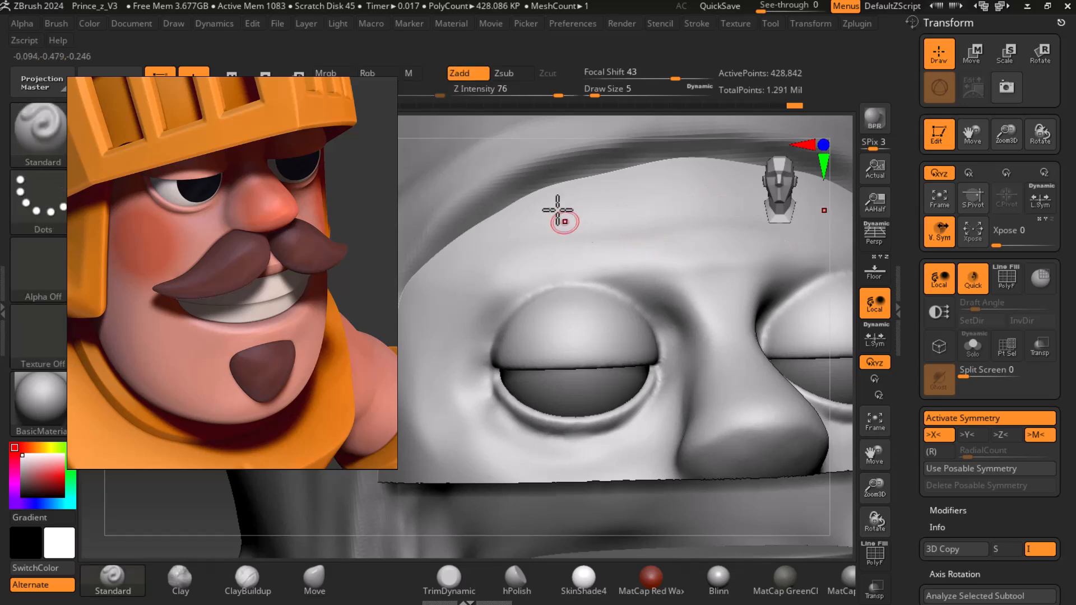
Carve the crease under the lower eyelids with the Standard brush at Z Intensity 6 and smooth around both lids.
left_click_drag(523, 92, 482, 99)
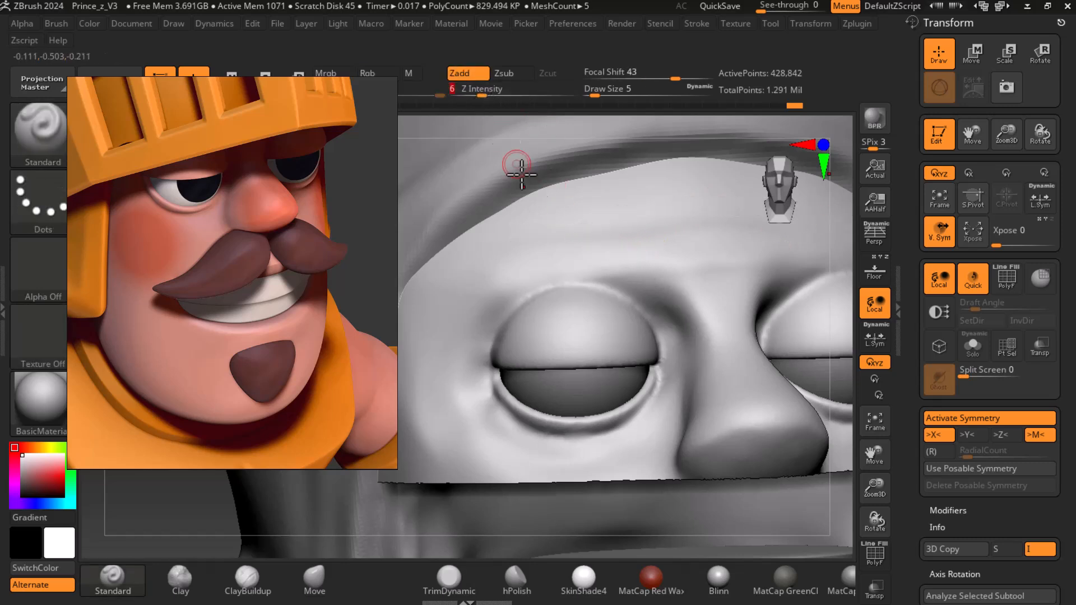
left_click_drag(489, 399, 508, 415, "alt")
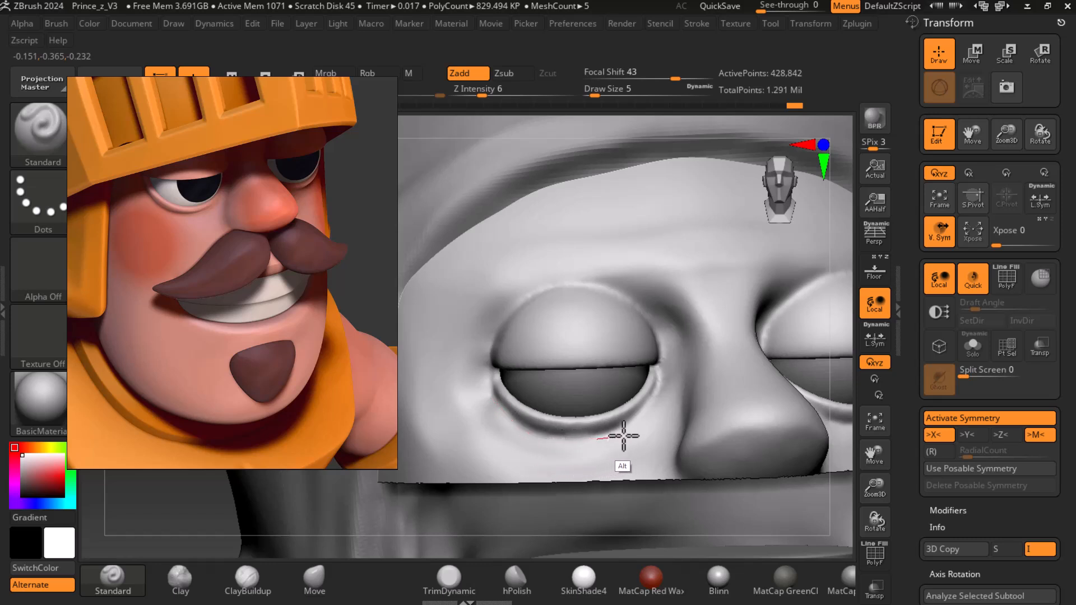
key("shift")
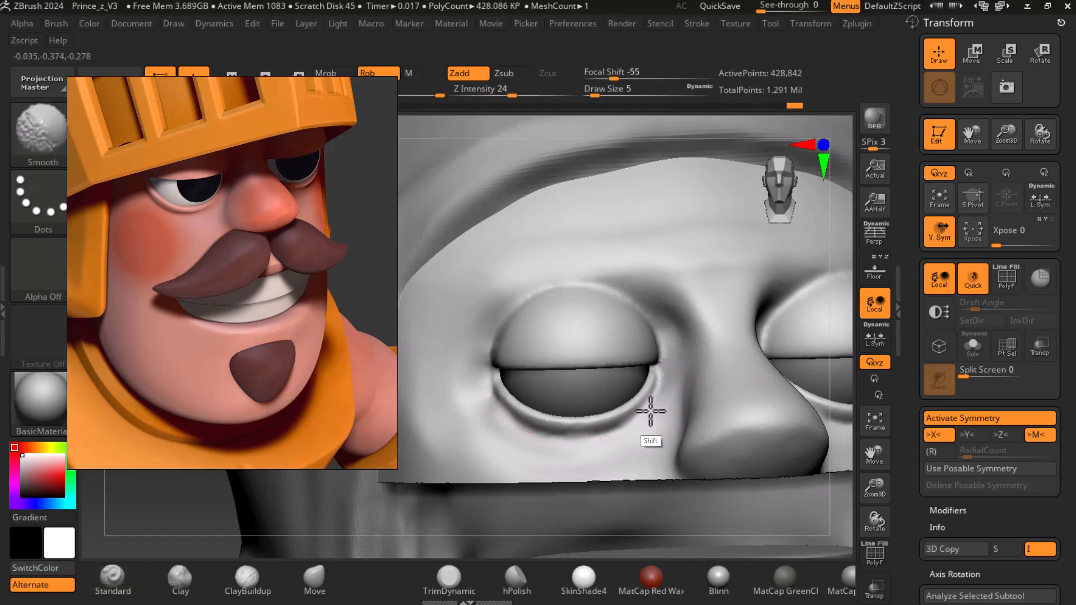
left_click_drag(498, 411, 495, 418, "shift")
left_click_drag(588, 286, 511, 310, "shift")
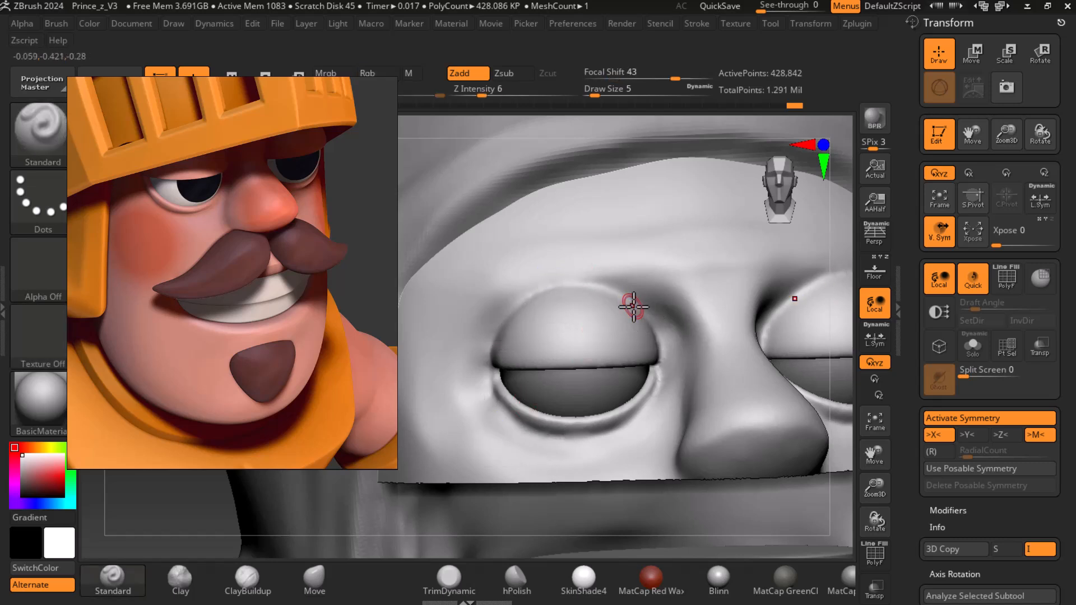
Unhide the hidden parts of the face mesh and frame the head from the front.
key("f")
key("f")
mouse_move(661, 286)
left_mouse_down("shift")
mouse_move(688, 299)
mouse_move(665, 315)
mouse_move(717, 307)
left_mouse_up("shift")
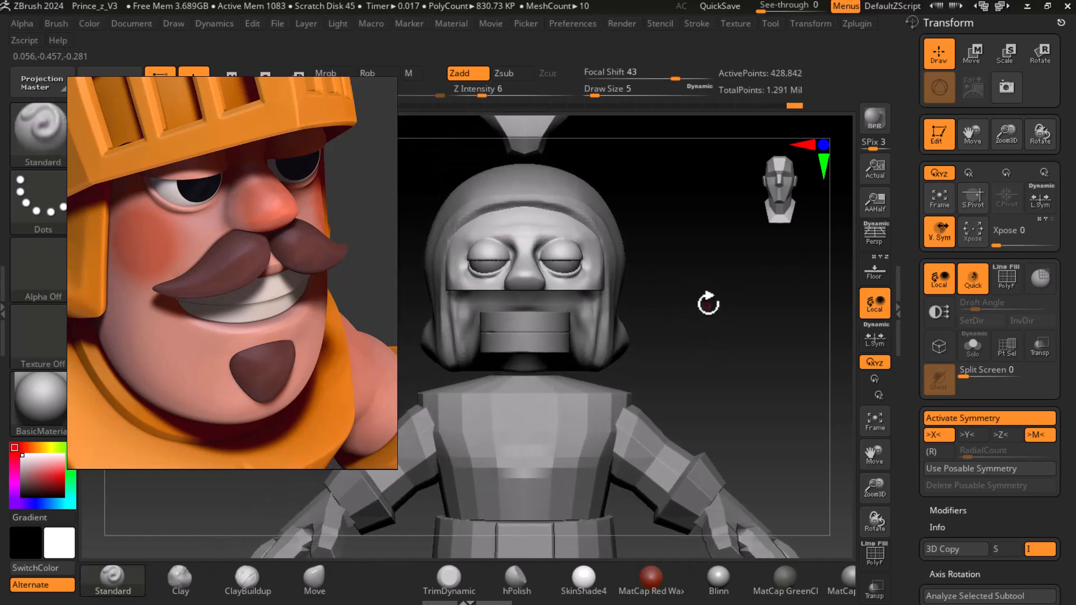
left_click(708, 306, "ctrl+shift")
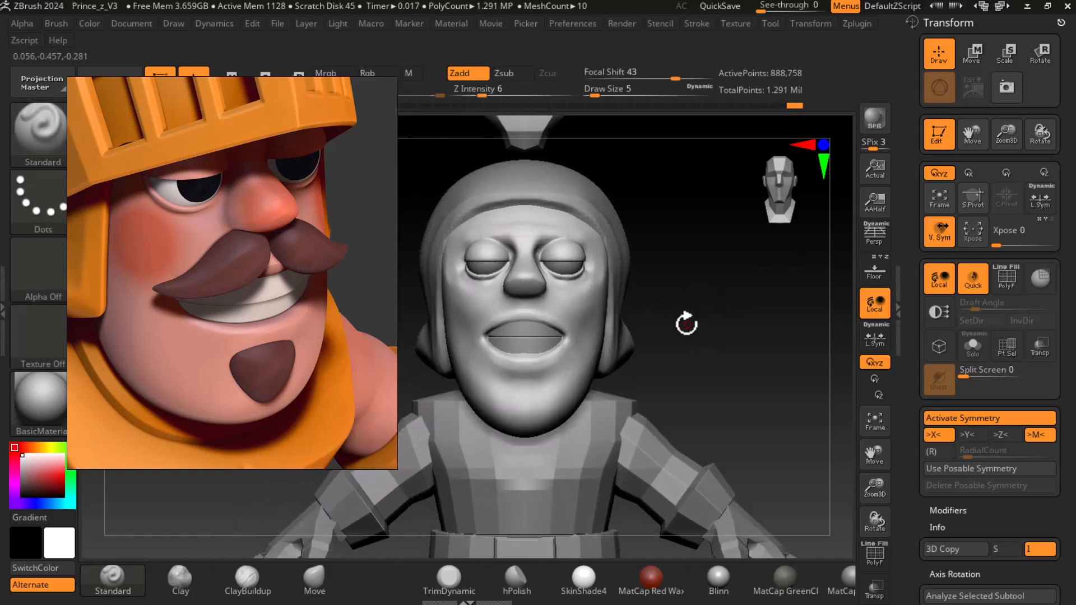
Smooth the underside of the nose at draw size 22.
left_click_drag(713, 312, 718, 312)
left_click_drag(738, 351, 729, 334)
left_click_drag(729, 334, 777, 381, "alt")
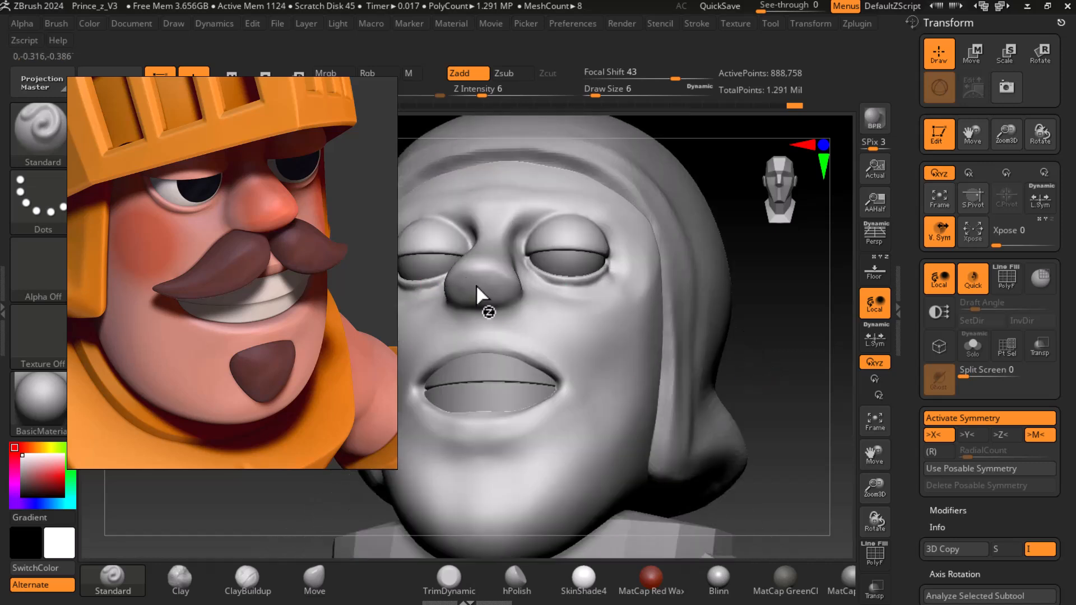
left_click_drag(810, 366, 823, 365)
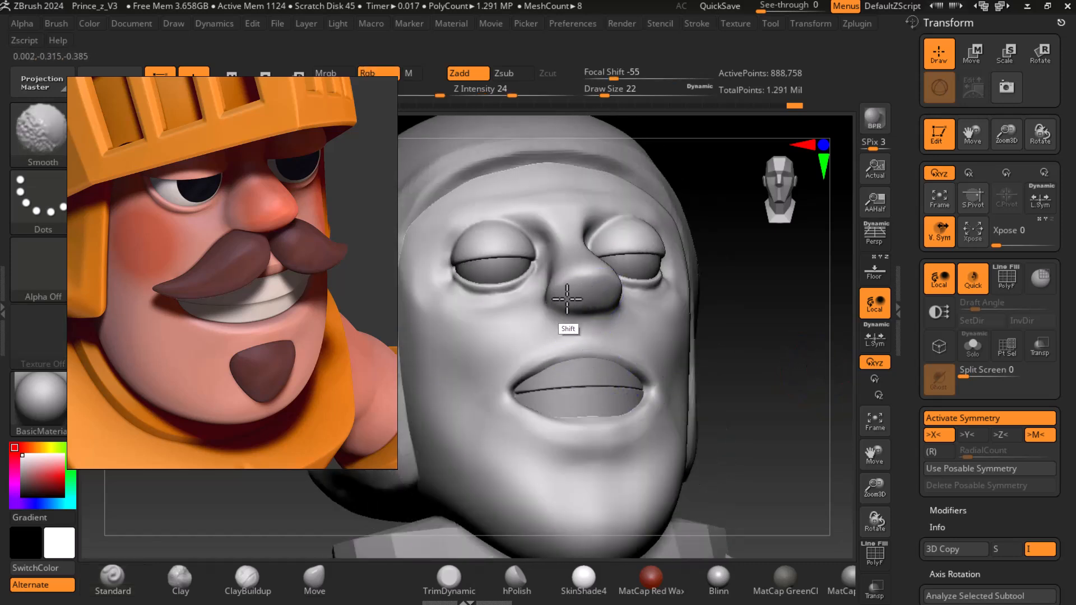
Smooth the area below the lower lip from the front at draw size 10.
mouse_move(764, 384)
left_mouse_down("shift")
mouse_move(780, 408)
mouse_move(812, 380)
mouse_move(809, 391)
left_mouse_up("shift")
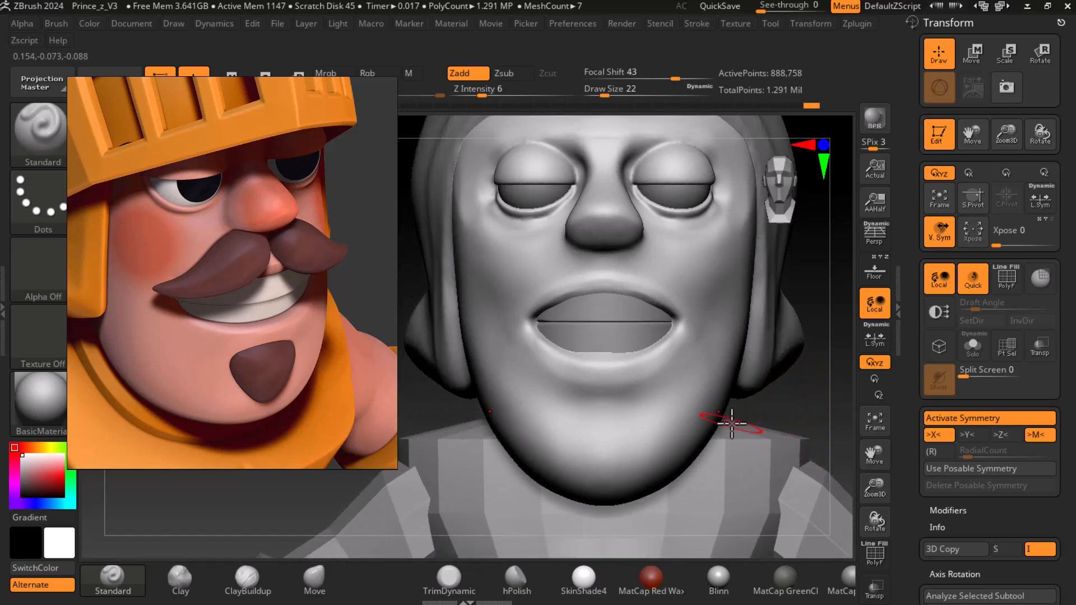
key("bracketleft")
key("bracketleft")
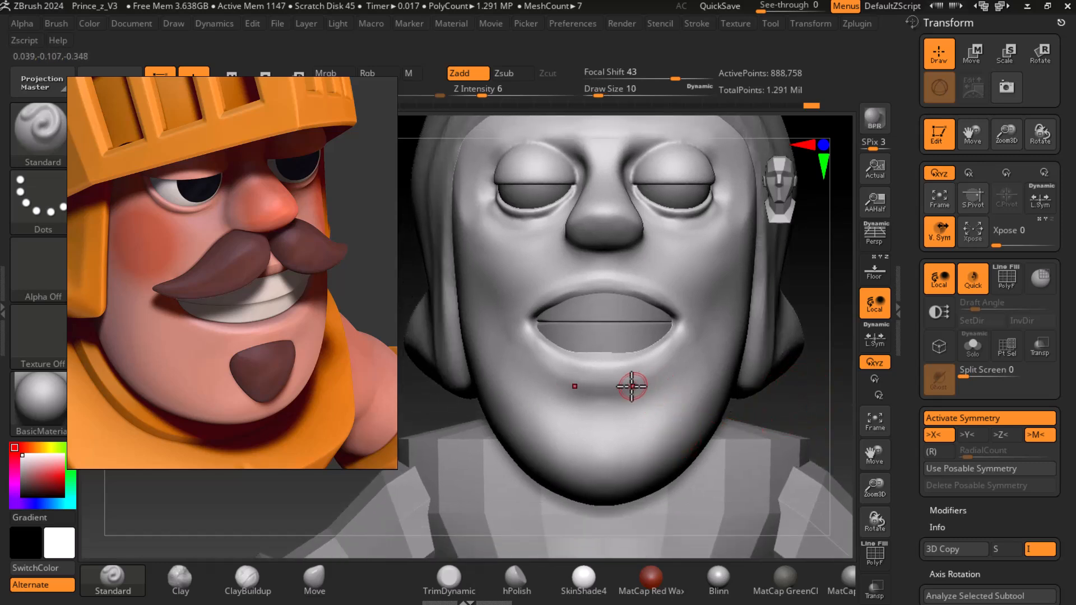
key("shift")
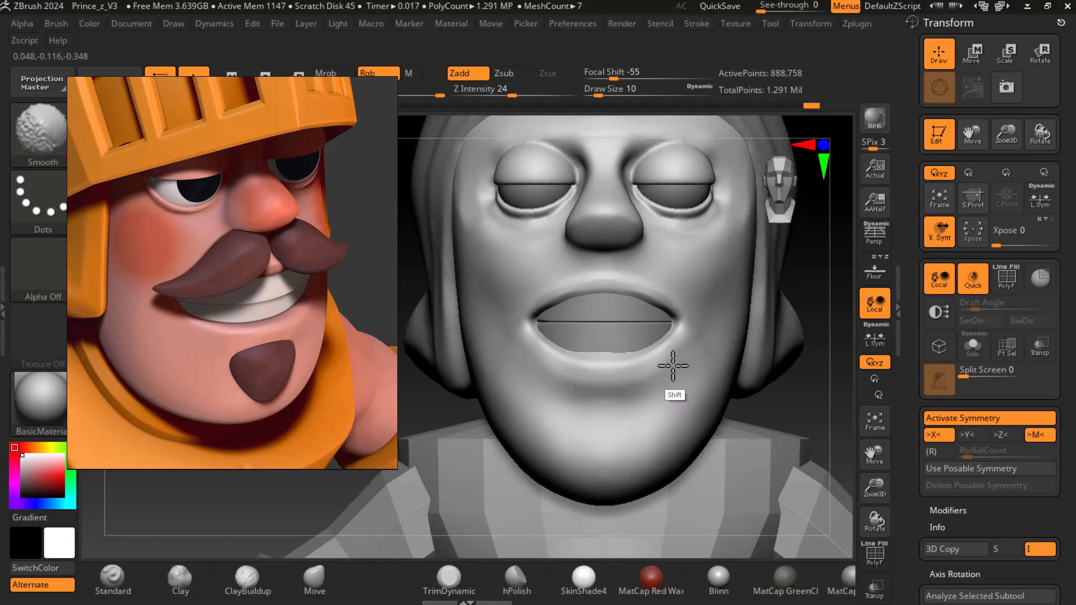
mouse_move(635, 389)
left_mouse_down("shift")
mouse_move(529, 375)
mouse_move(652, 397)
mouse_move(572, 436)
mouse_move(593, 436)
left_mouse_up("shift")
Compare the face with the full-character reference and with the overlaid reference drawings from the front and side.
mouse_move(780, 392)
left_mouse_down()
mouse_move(841, 389)
mouse_move(801, 413)
mouse_move(764, 401)
mouse_move(851, 388)
mouse_move(835, 345)
left_mouse_up()
scroll(233, 323, "down", 5)
middle_click_drag(291, 356, 190, 281)
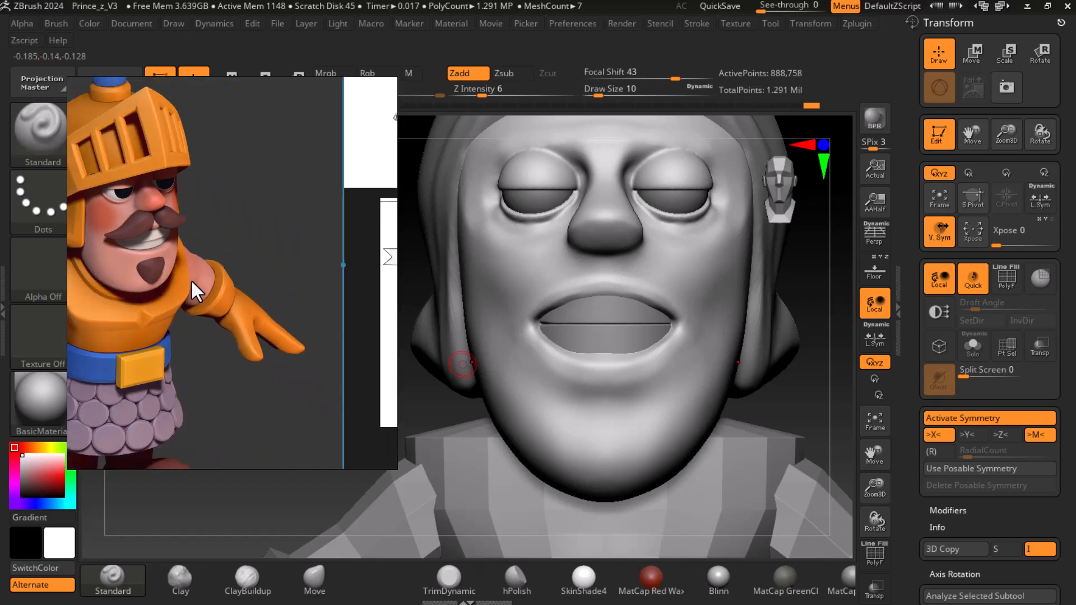
middle_click_drag(227, 321, 315, 321)
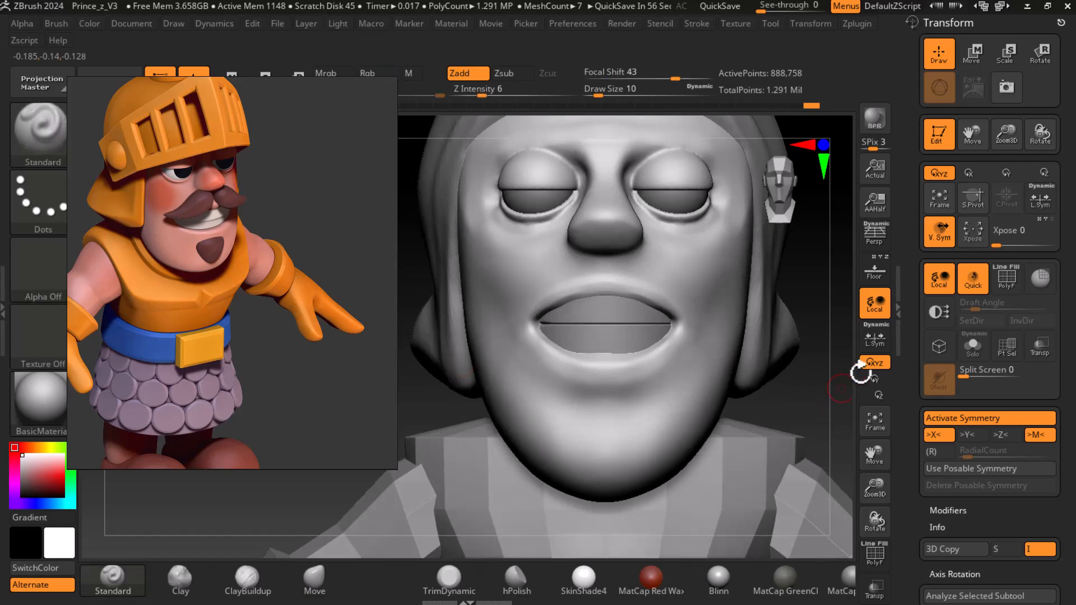
left_click(875, 272)
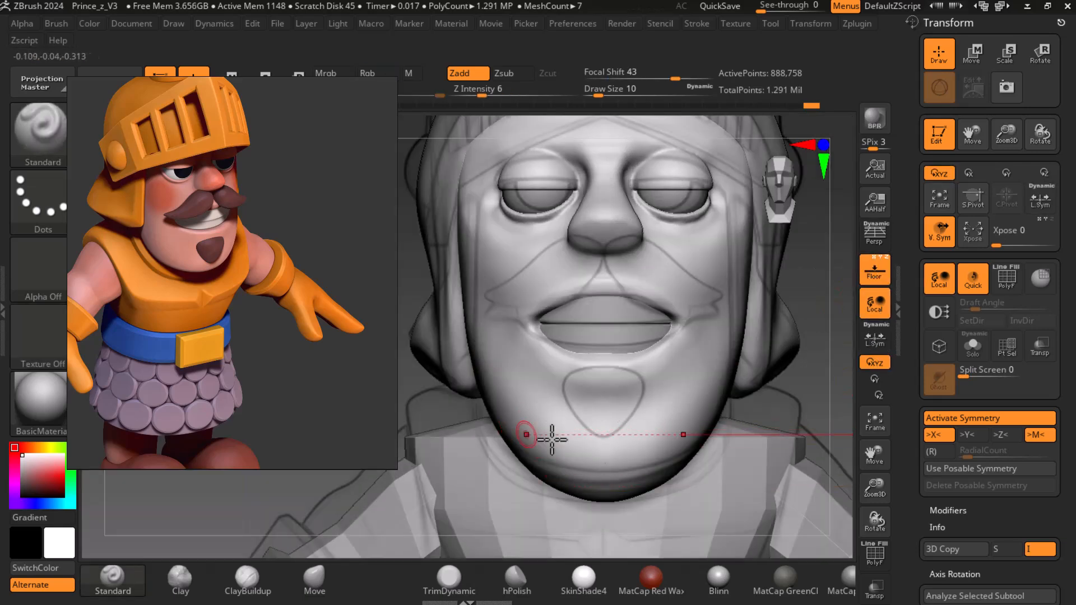
mouse_move(797, 400)
left_mouse_down()
mouse_move(800, 415)
mouse_move(740, 448)
mouse_move(790, 429)
left_mouse_up()
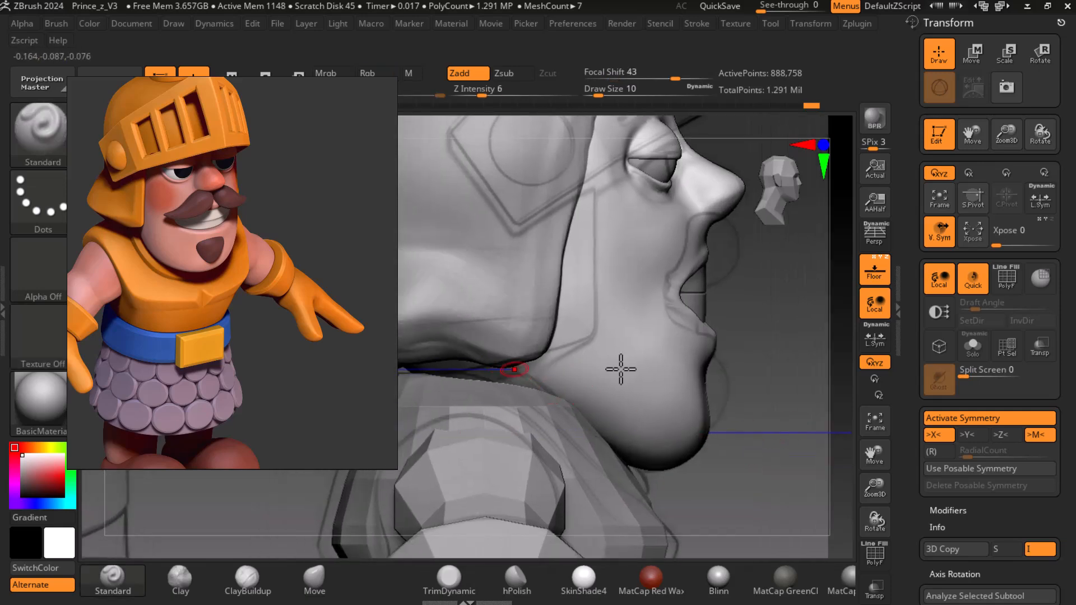
left_click(873, 271)
Smooth the chin and lower jaw, enlarging the draw size to 30.
left_click_drag(838, 366, 752, 444)
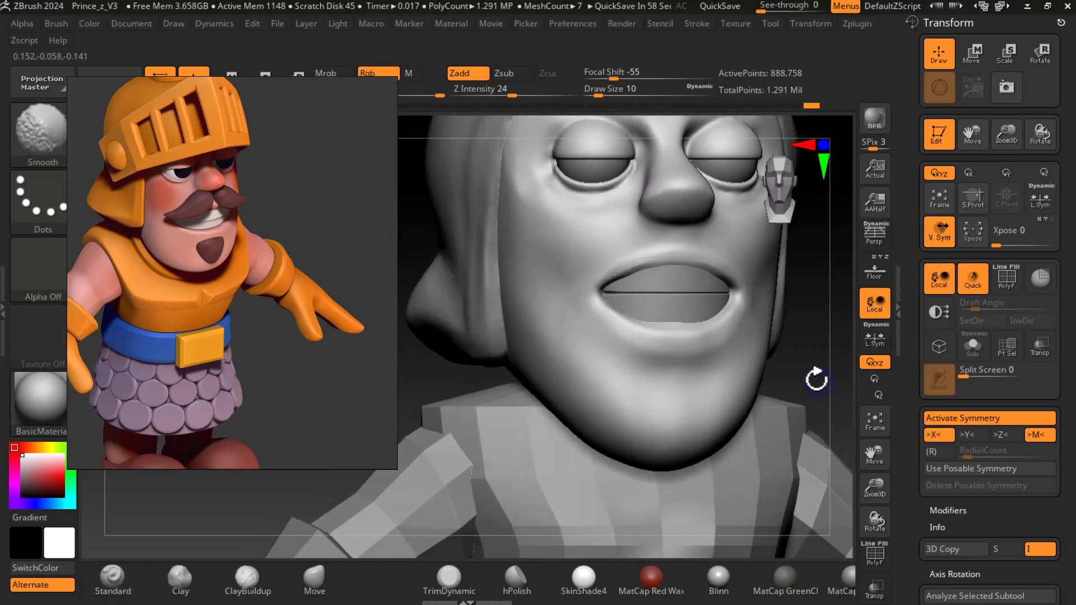
left_click_drag(821, 381, 841, 386, "shift")
mouse_move(674, 335)
left_mouse_down("shift")
mouse_move(682, 411)
mouse_move(661, 432)
left_mouse_up("shift")
key("bracketright")
key("bracketright")
left_click_drag(722, 409, 646, 430, "shift")
left_click_drag(428, 377, 507, 367, "shift")
Build up the jawline below the cheek with the ClayBuildup brush at Z Intensity 3 and draw size 30.
left_click_drag(767, 412, 796, 406, "shift")
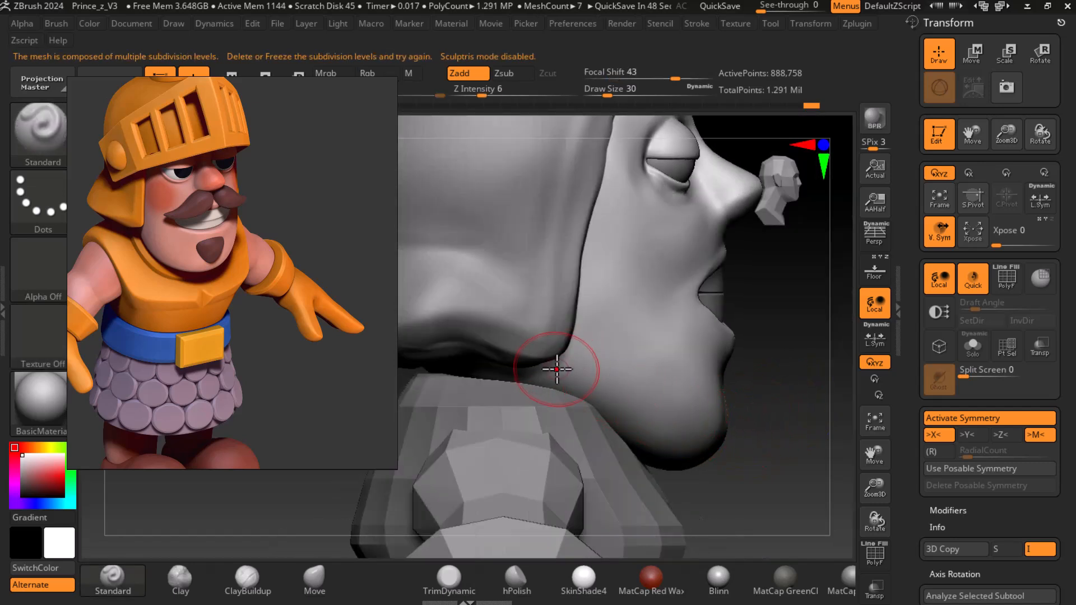
mouse_move(822, 413)
left_mouse_down()
mouse_move(774, 375)
mouse_move(775, 355)
left_mouse_up()
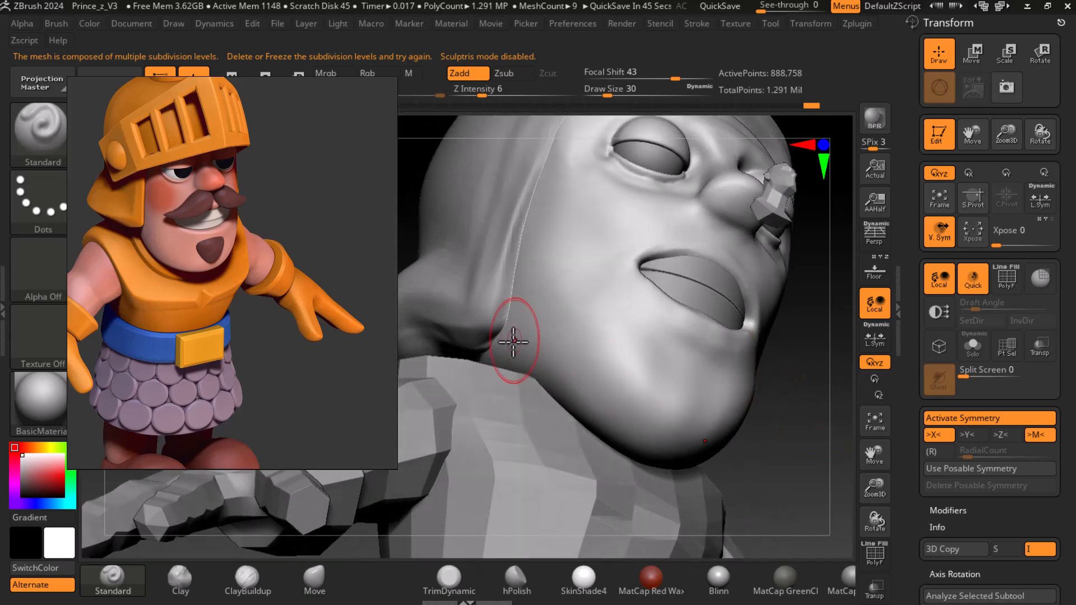
left_click(268, 589)
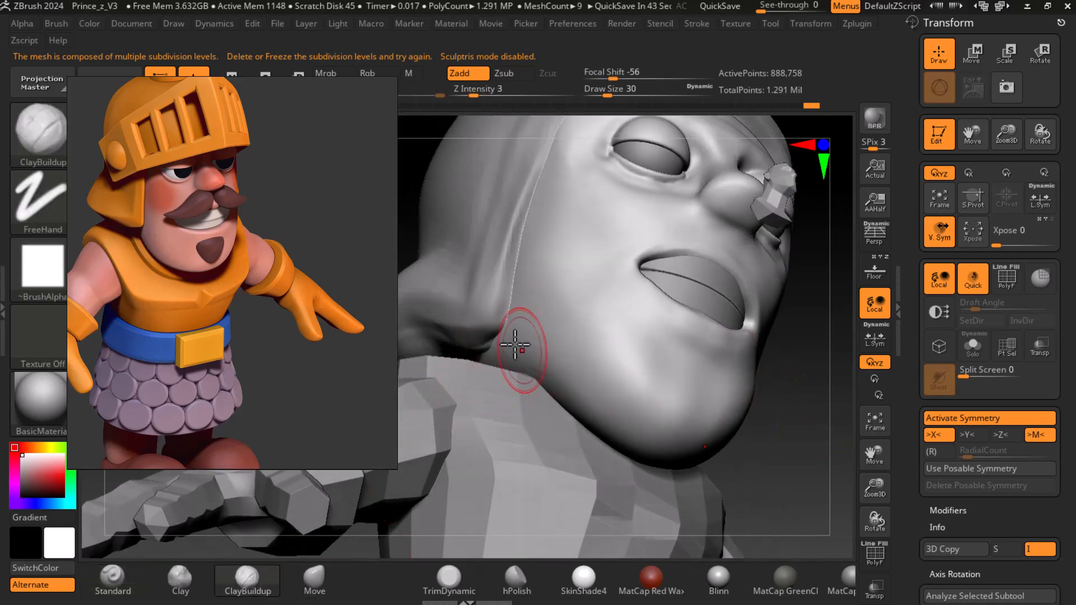
left_click_drag(593, 387, 605, 390)
left_click_drag(542, 357, 483, 351)
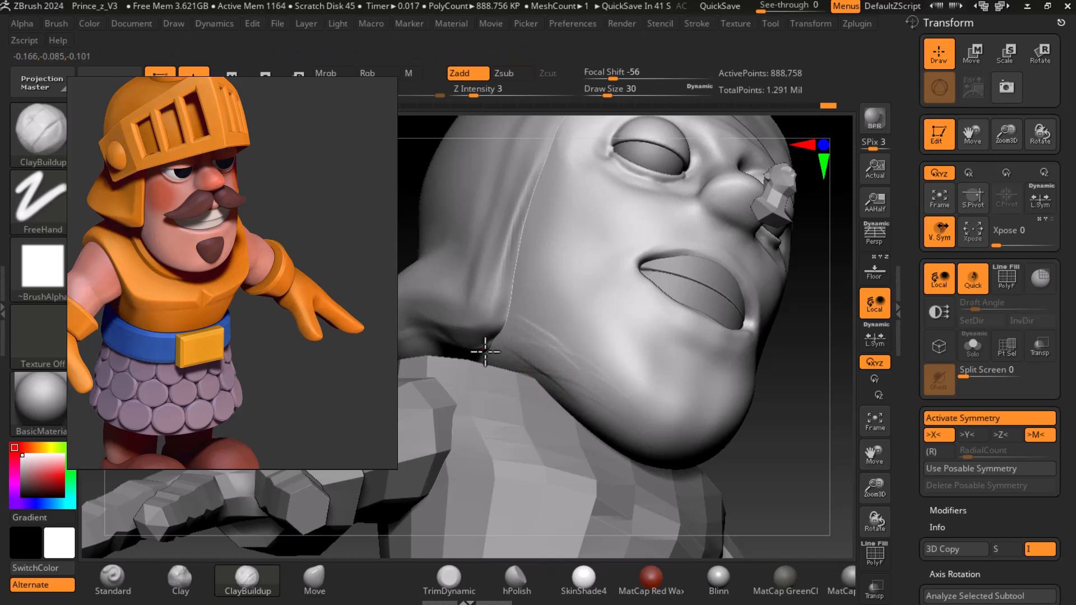
mouse_move(571, 389)
left_mouse_down()
mouse_move(549, 351)
mouse_move(522, 346)
left_mouse_up()
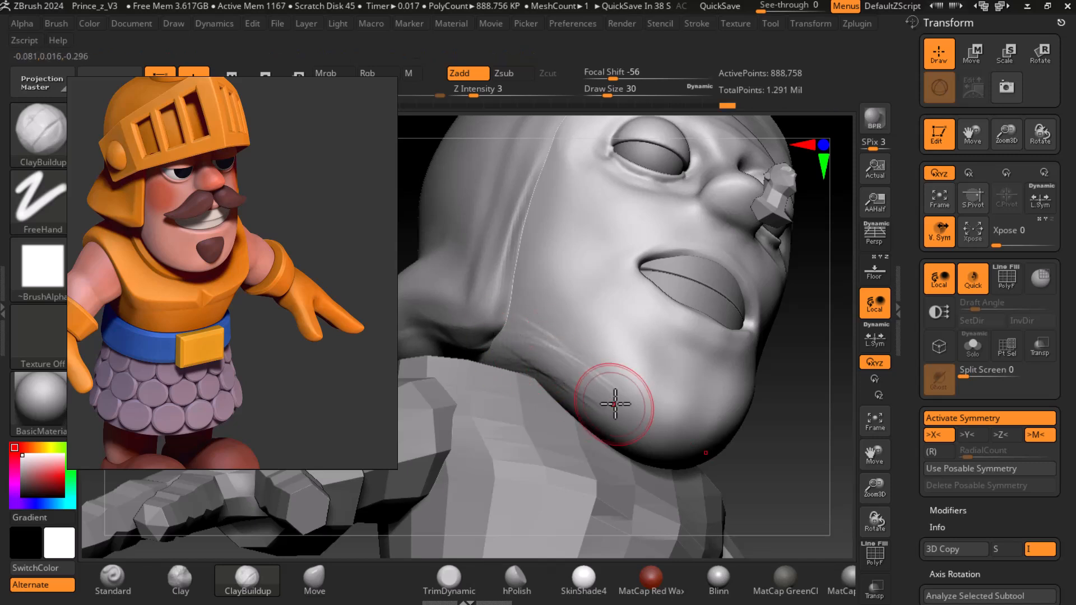
Smooth the built-up clay along the jawline, dropping the face mesh to its lower subdivision level.
key("shift")
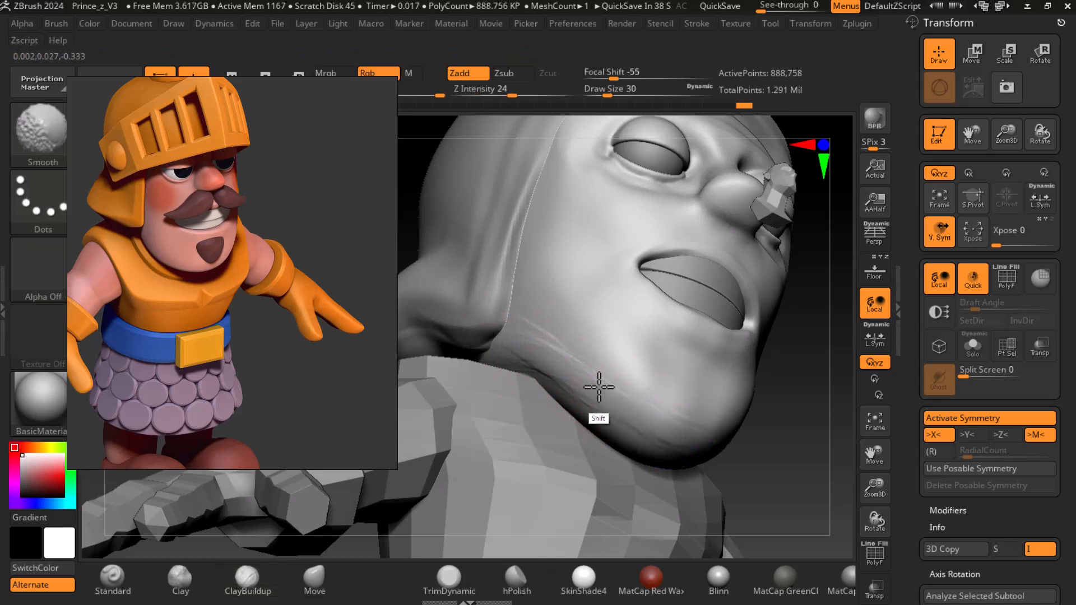
left_click_drag(582, 376, 555, 349, "shift")
key("shift")
key("shift")
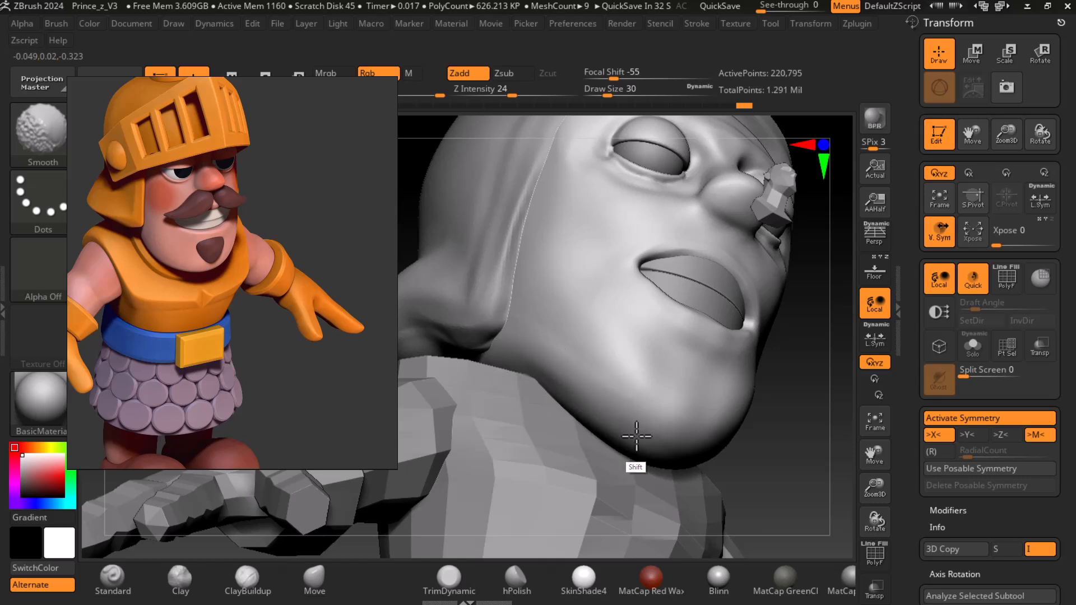
left_click_drag(602, 375, 614, 375, "shift")
Smooth the lower cheek and the side of the chin at draw size 30 and show the face's Geometry settings.
left_click_drag(789, 423, 797, 472)
left_click_drag(619, 370, 621, 313, "shift")
mouse_move(619, 315)
left_mouse_down("alt")
mouse_move(596, 345)
mouse_move(639, 339)
mouse_move(600, 323)
mouse_move(654, 367)
mouse_move(646, 352)
left_mouse_up("alt")
key("shift")
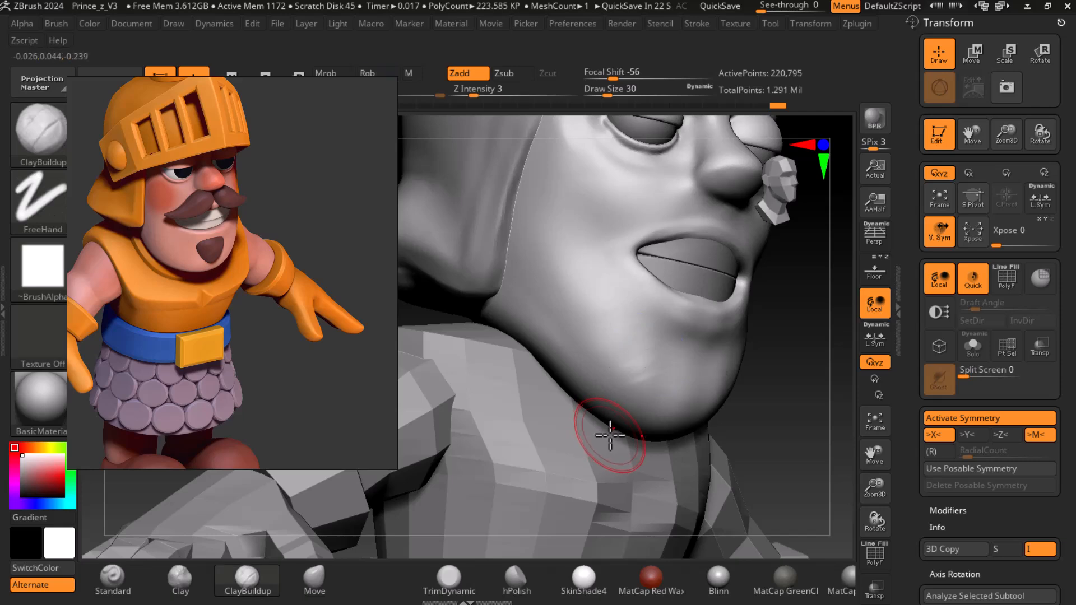
left_click_drag(909, 552, 914, 404)
left_click_drag(915, 480, 925, 364)
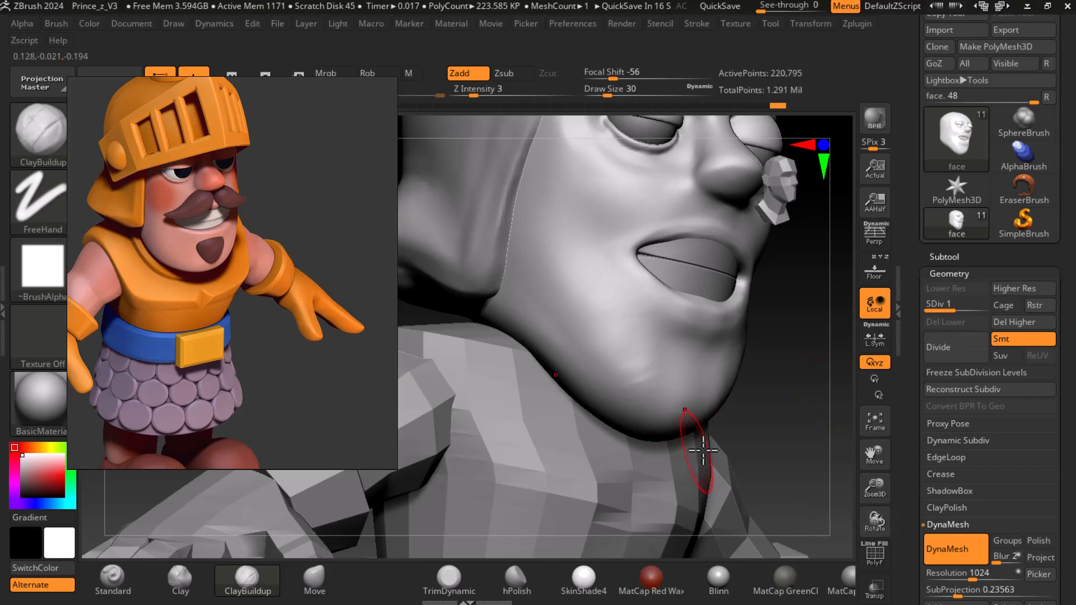
key("shift")
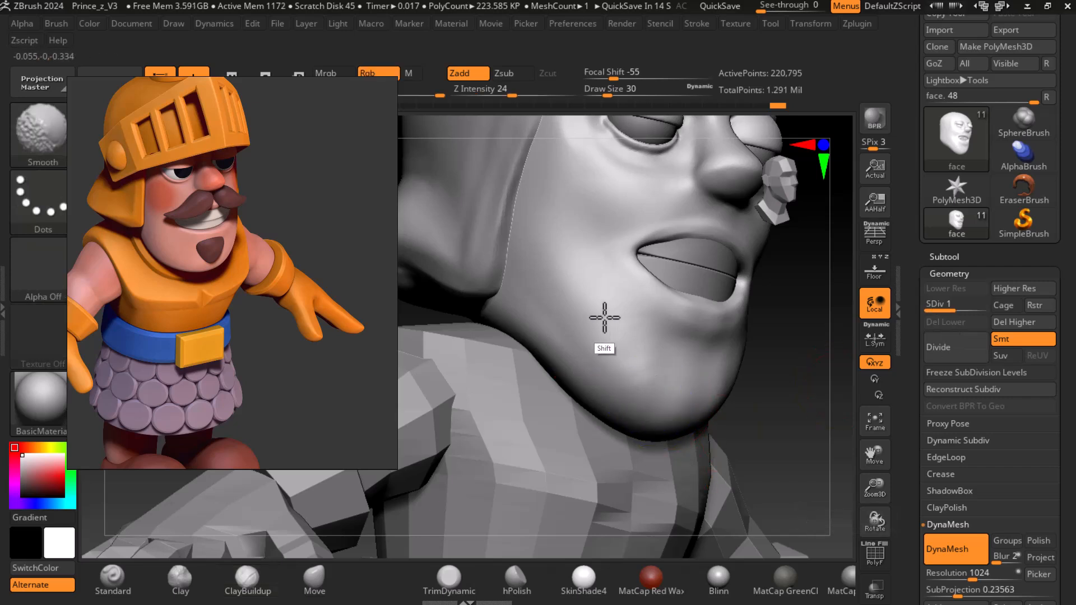
left_click_drag(608, 324, 624, 360, "shift")
Smooth the chin and the transition under the lower lip, reducing the draw size to 10.
left_click_drag(808, 394, 816, 389, "shift")
mouse_move(454, 317)
left_mouse_down("shift")
mouse_move(425, 285)
mouse_move(474, 271)
left_mouse_up("shift")
left_click_drag(811, 357, 762, 383, "alt")
key("shift")
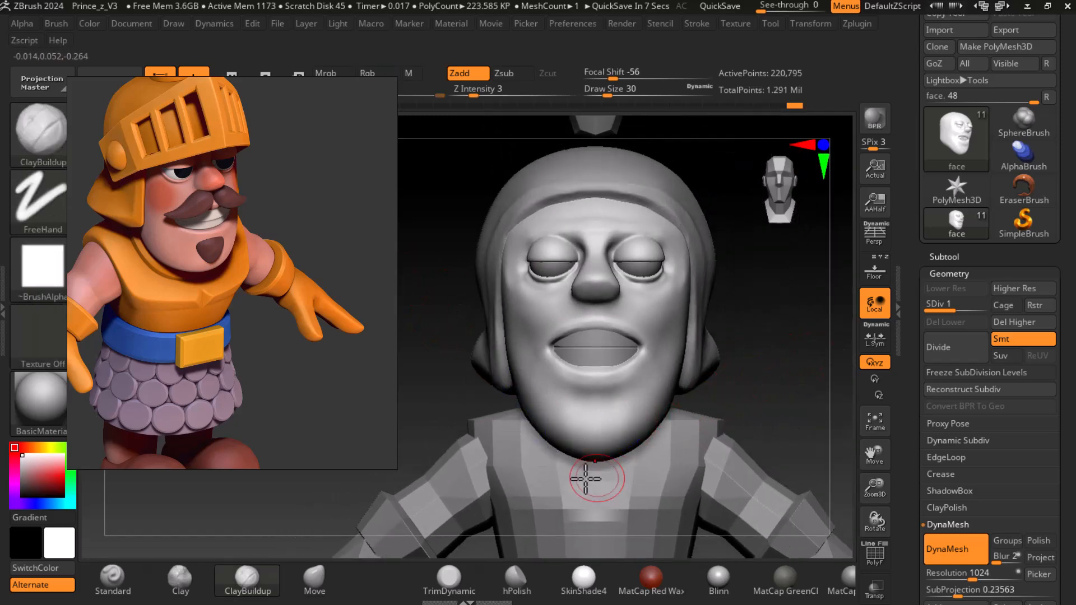
left_click_drag(761, 382, 817, 463)
key("shift")
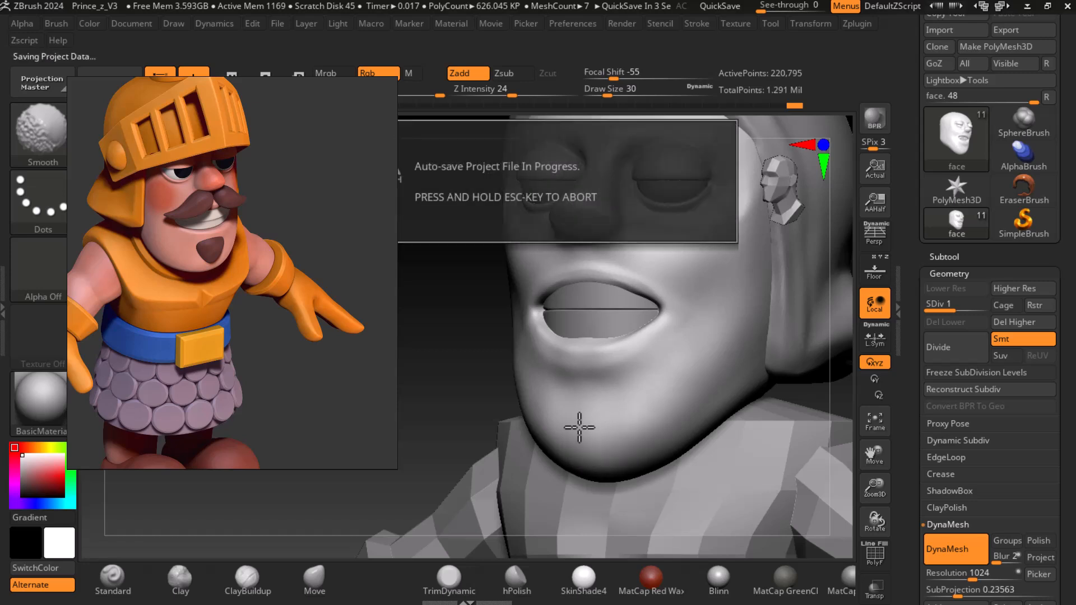
key("bracketleft")
key("bracketleft")
key("bracketleft")
key("bracketleft")
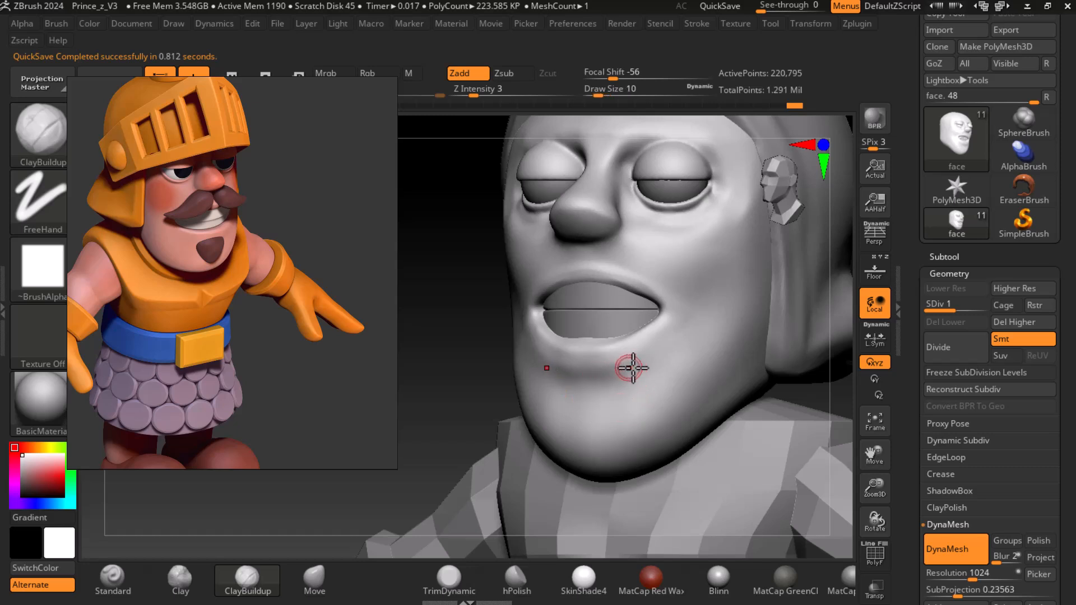
key("shift")
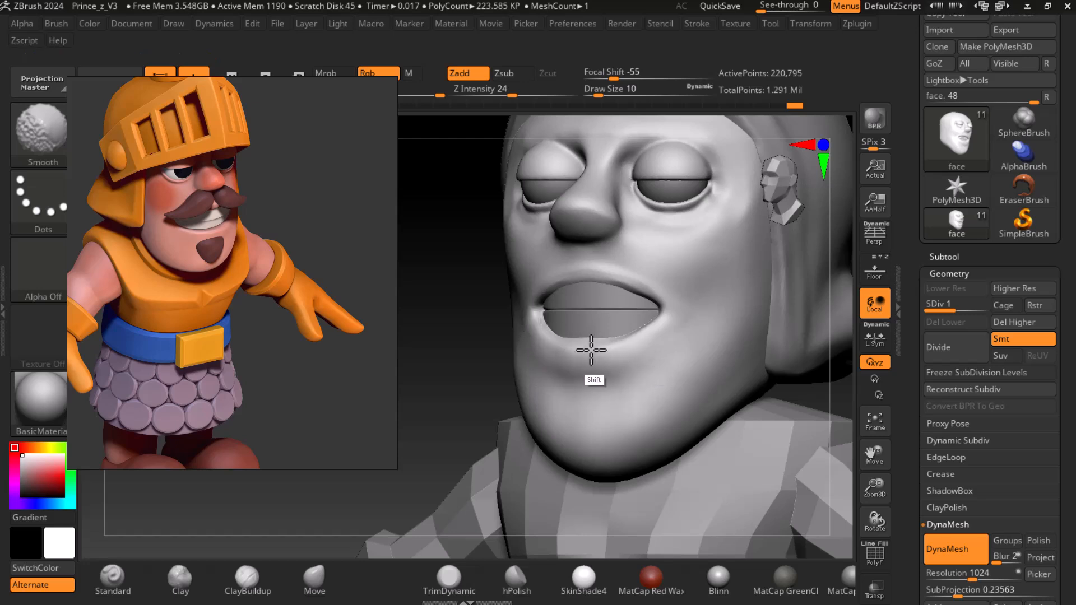
left_click_drag(636, 340, 638, 328, "shift")
Smooth the outer edge of the jaw from the front at draw size 10.
left_click_drag(819, 387, 849, 400)
left_click_drag(848, 442, 852, 442, "shift")
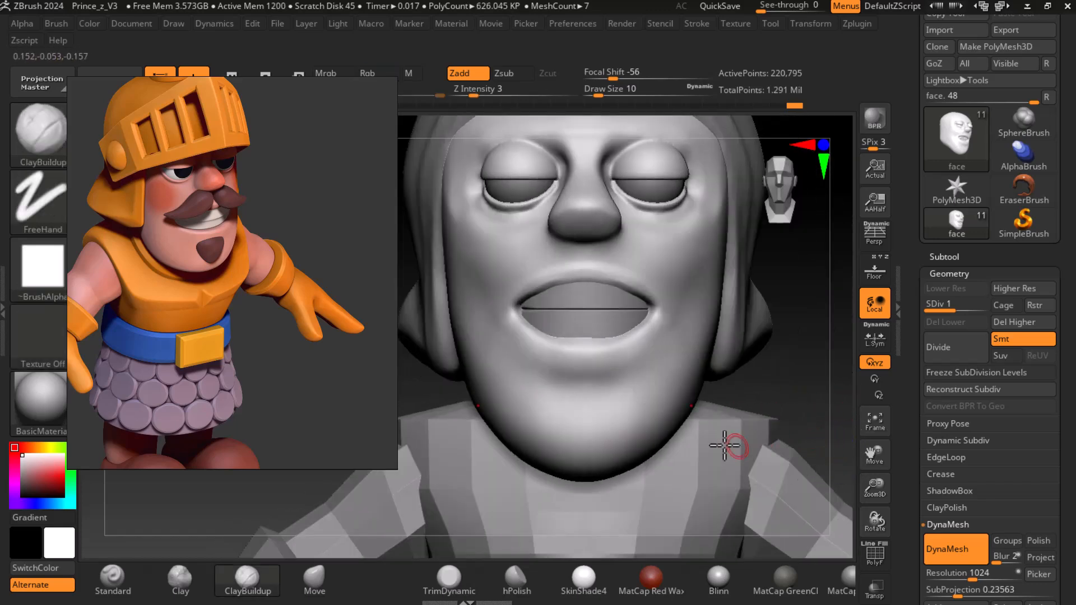
left_click_drag(482, 387, 478, 403, "shift")
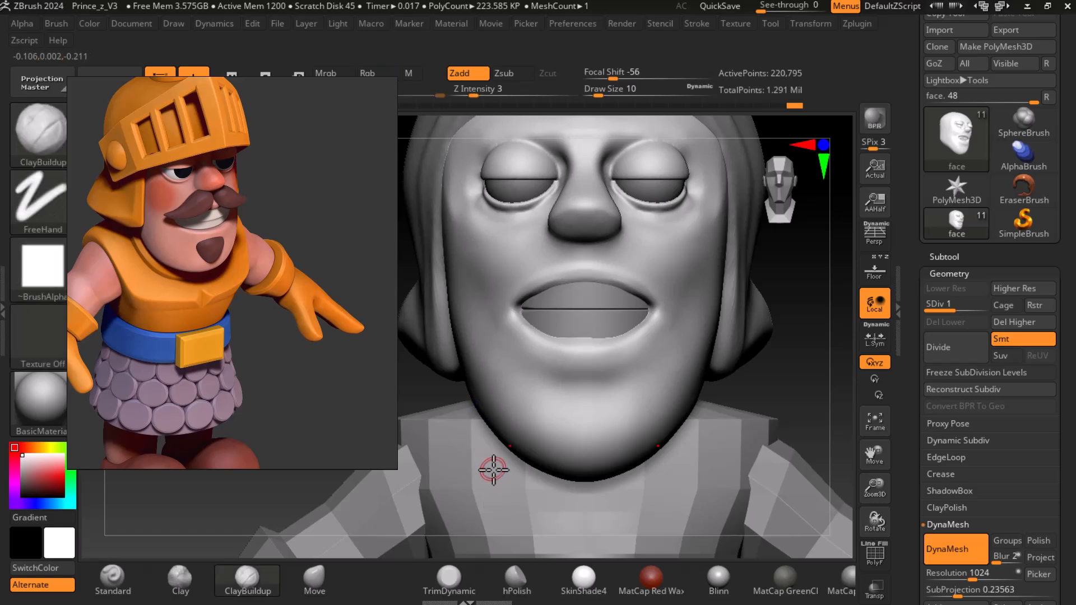
Examine the front-view line drawing of the knight on the reference board.
scroll(248, 317, "down", 4)
middle_click_drag(304, 317, 189, 278)
scroll(264, 239, "up", 5)
middle_click_drag(298, 246, 200, 252)
scroll(207, 254, "up", 3)
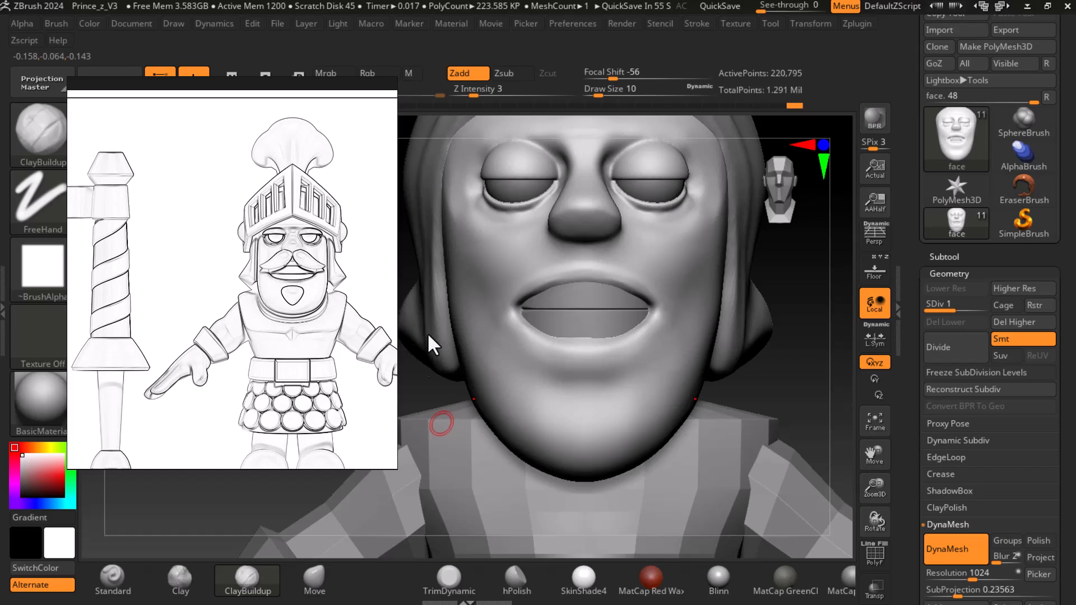
Switch to the Move brush, enlarge it to size 58, and nudge the jawline just below the head covering.
left_click_drag(793, 388, 753, 470)
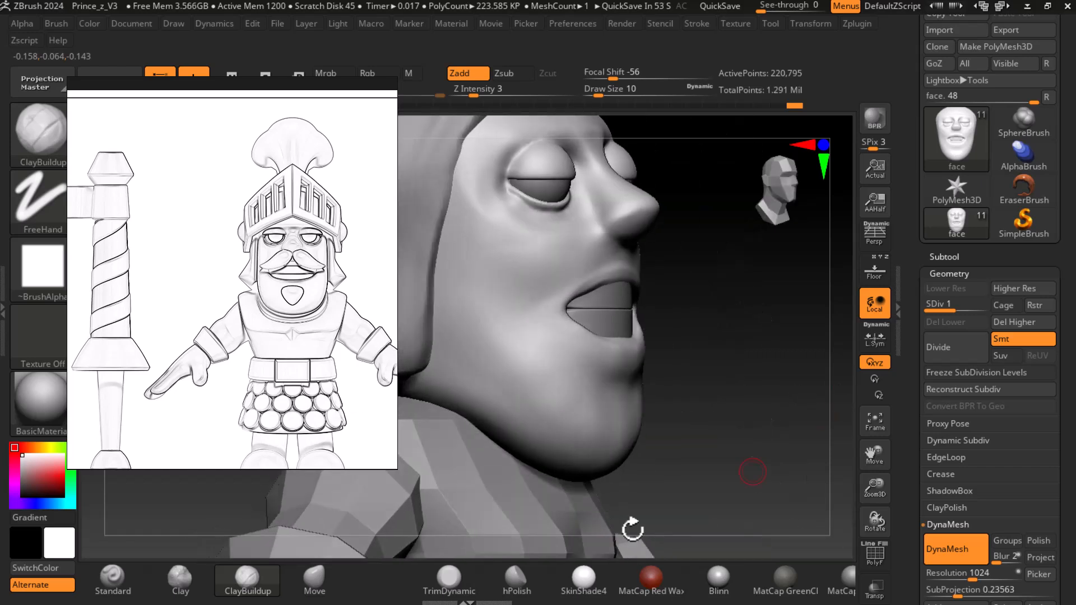
left_click(315, 577)
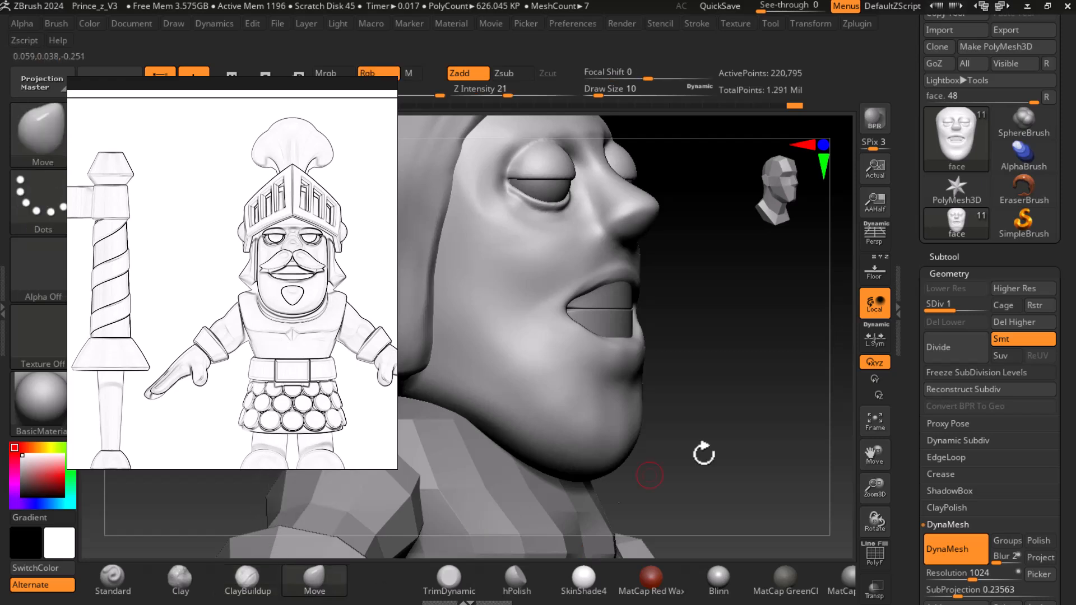
left_click_drag(751, 405, 777, 411)
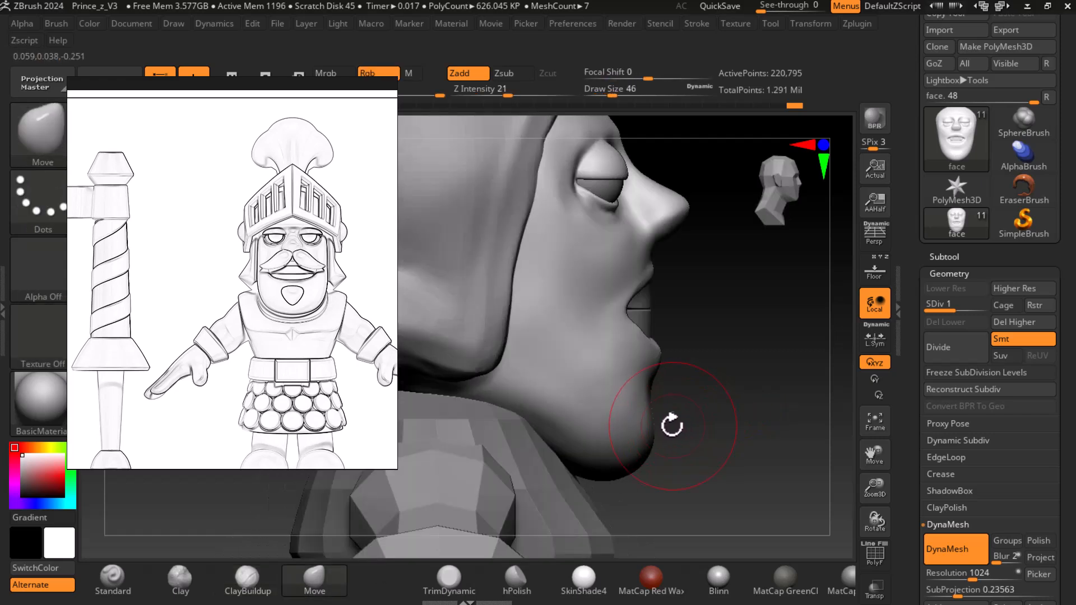
key("bracketright")
left_click_drag(518, 401, 516, 404)
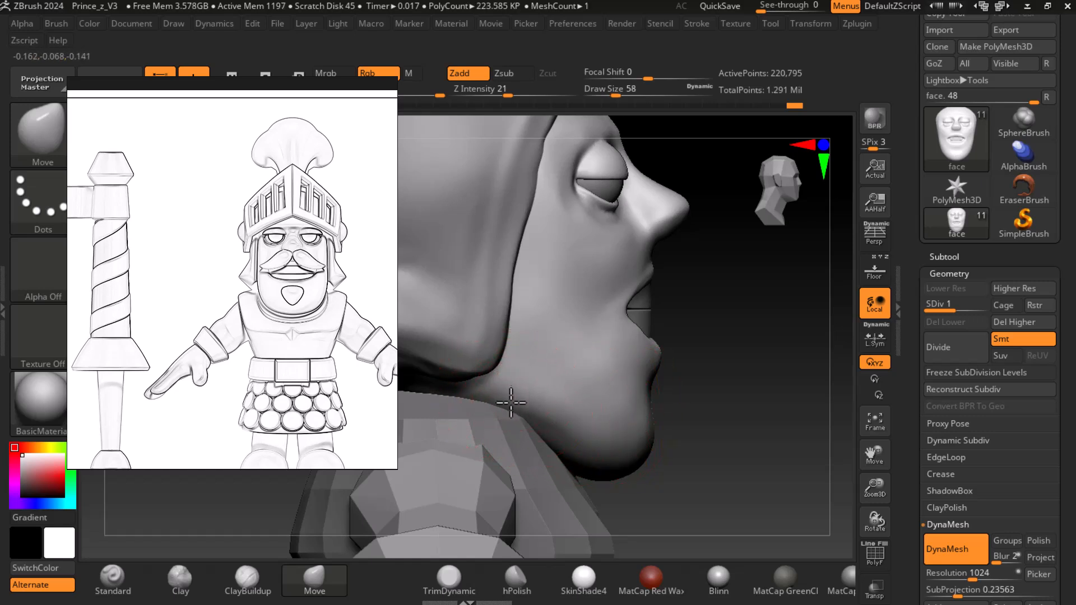
left_click_drag(756, 444, 668, 456)
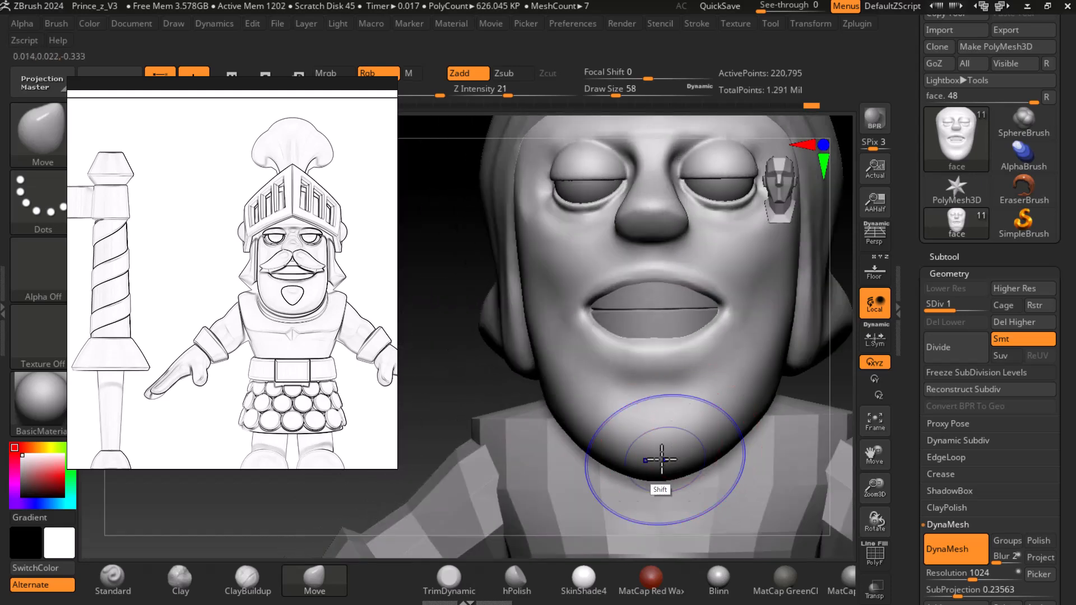
Pull the lower corners of the jaw with the Move brush to give the face a broader, squarer jaw.
left_click_drag(465, 375, 521, 399, "shift")
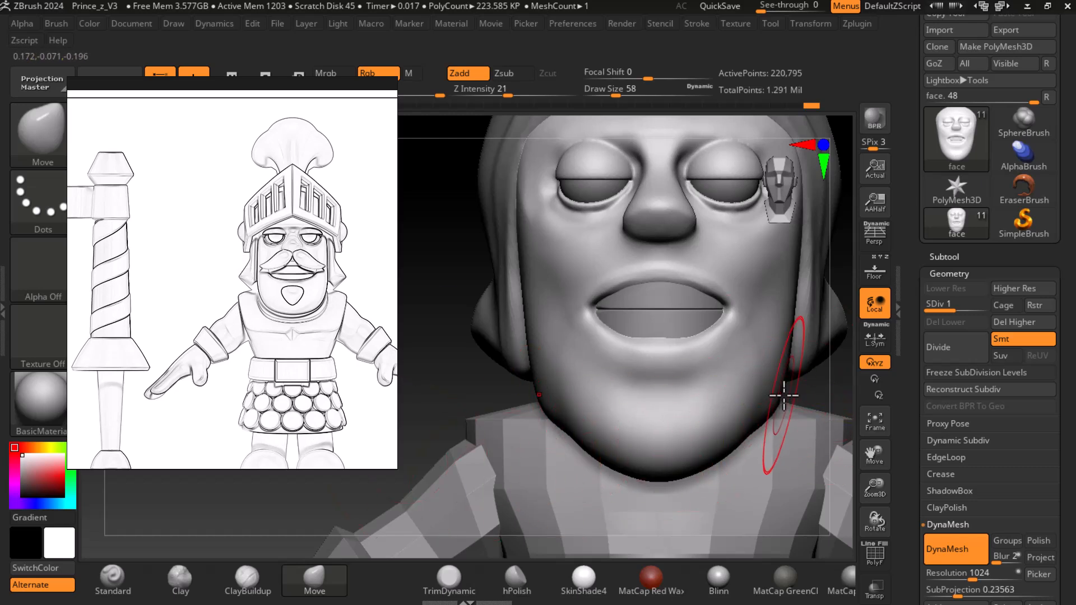
left_click_drag(827, 383, 825, 299)
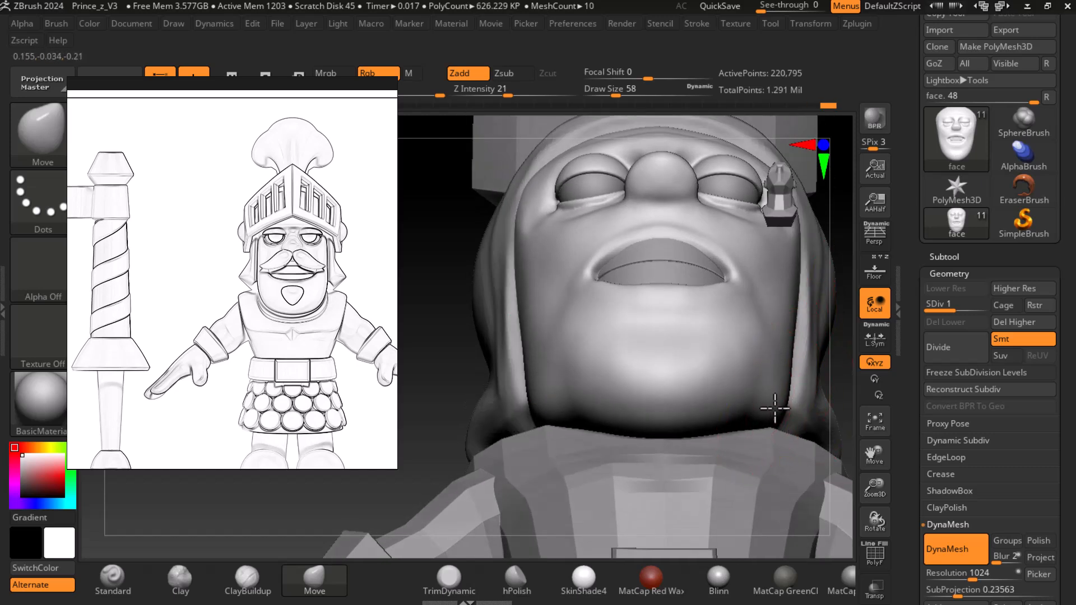
mouse_move(773, 401)
left_mouse_down()
mouse_move(780, 411)
mouse_move(728, 418)
left_mouse_up()
mouse_move(841, 396)
left_mouse_down()
mouse_move(843, 387)
mouse_move(840, 416)
left_mouse_up()
left_click_drag(456, 353, 462, 388, "shift")
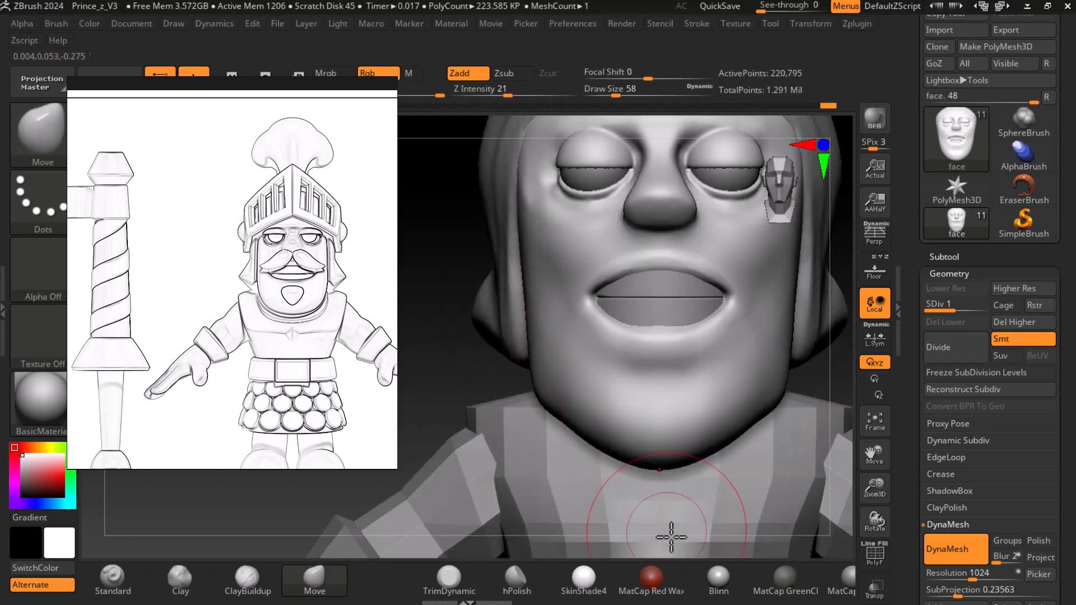
Reduce the Move brush's draw size to 22.
key("bracketleft")
key("bracketleft")
key("bracketleft")
key("bracketleft")
key("bracketleft")
key("bracketleft")
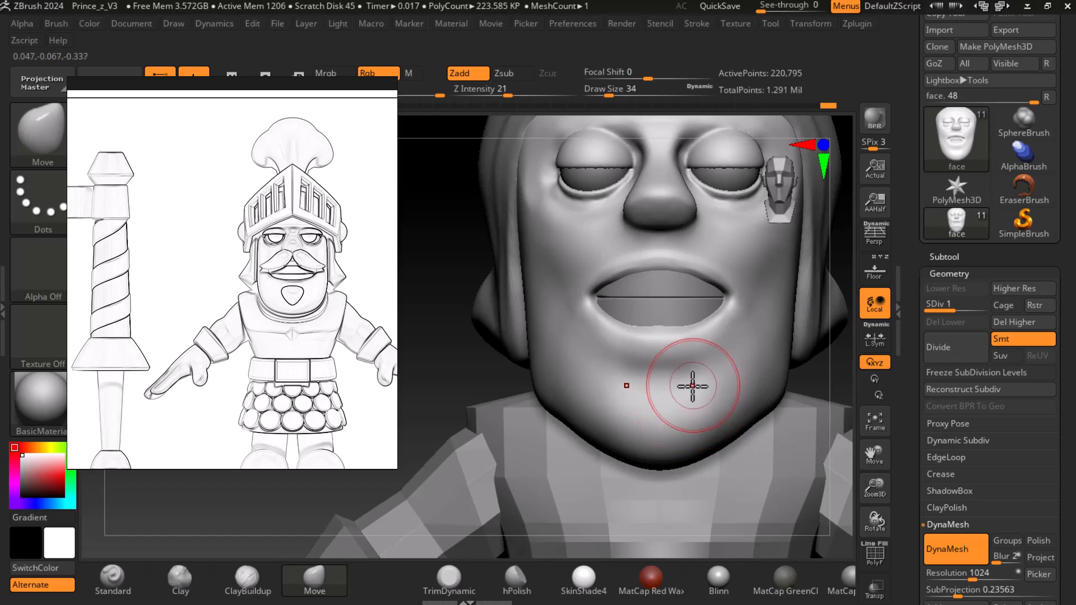
left_click_drag(837, 374, 853, 380)
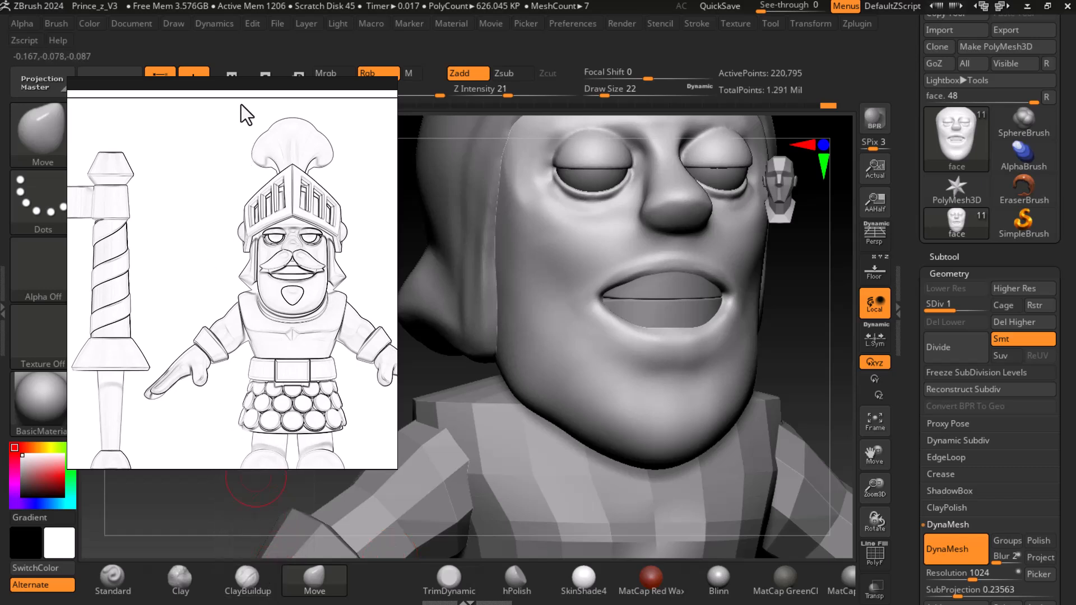
Move the Prince reference window clear of the brush library and choose the FormSoft brush.
mouse_move(244, 87)
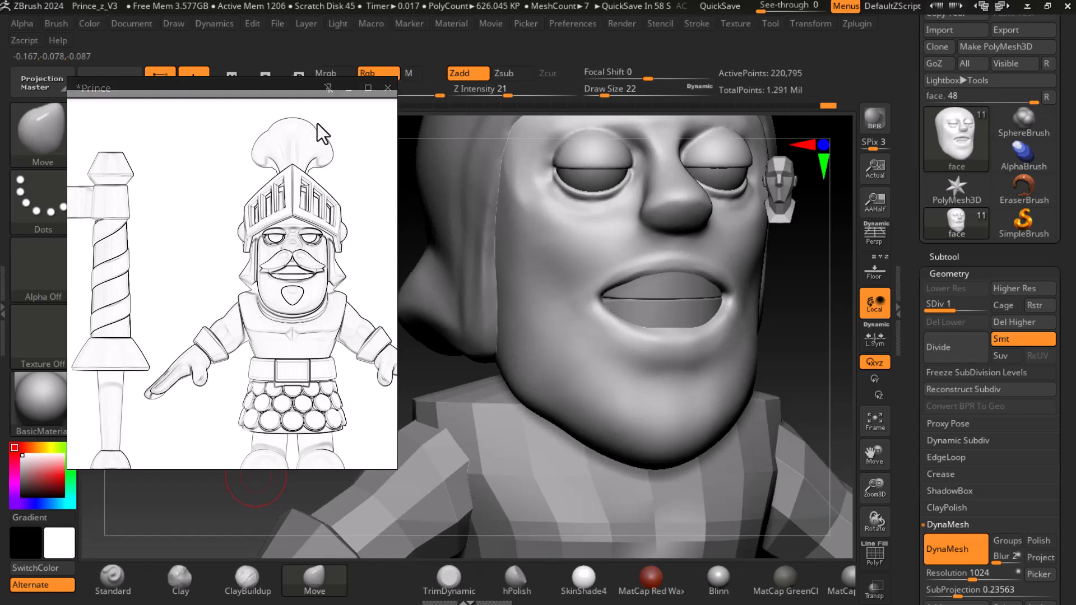
left_click_drag(244, 89, 220, 237)
left_click(55, 123)
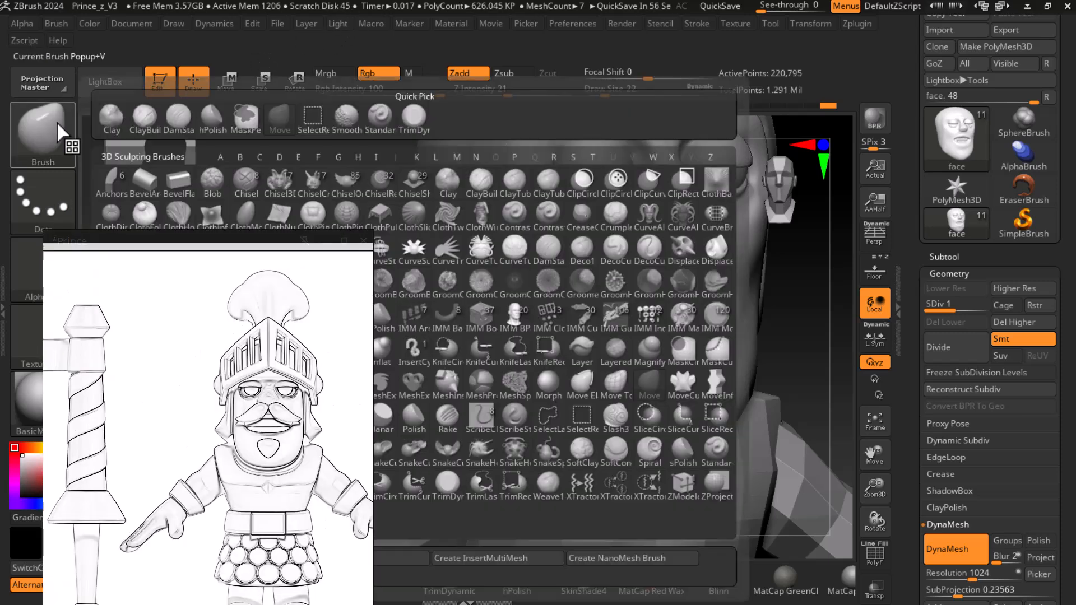
key("f")
mouse_move(305, 248)
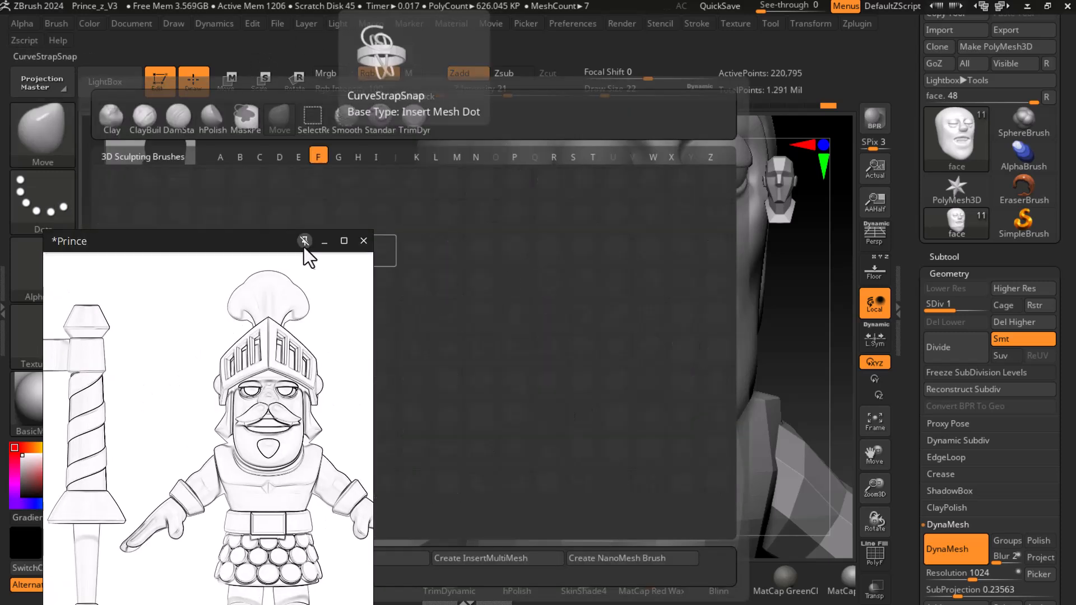
left_click_drag(245, 236, 233, 452)
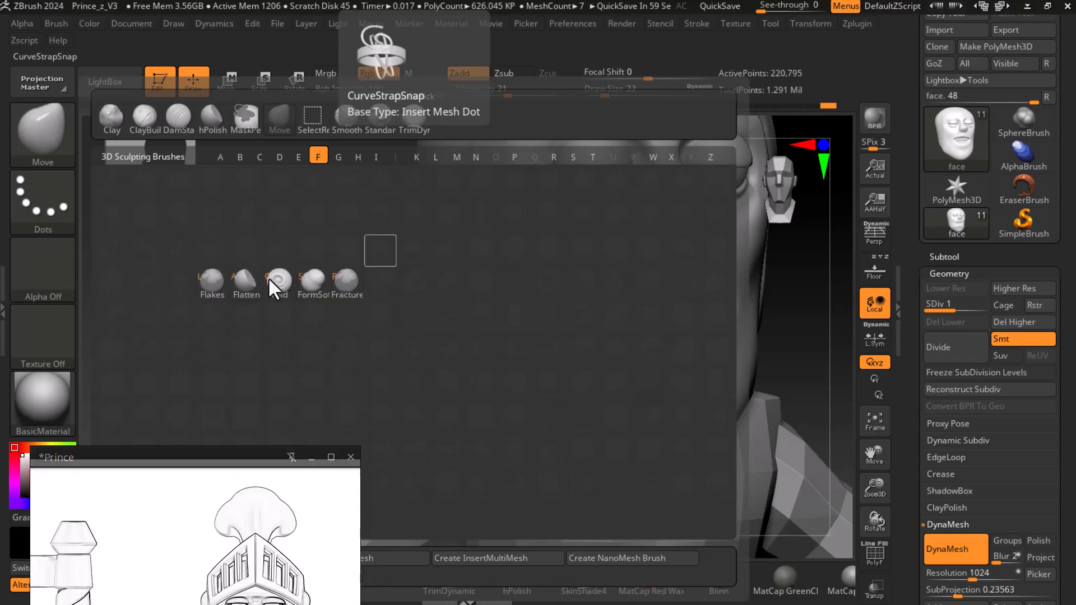
left_click(307, 281)
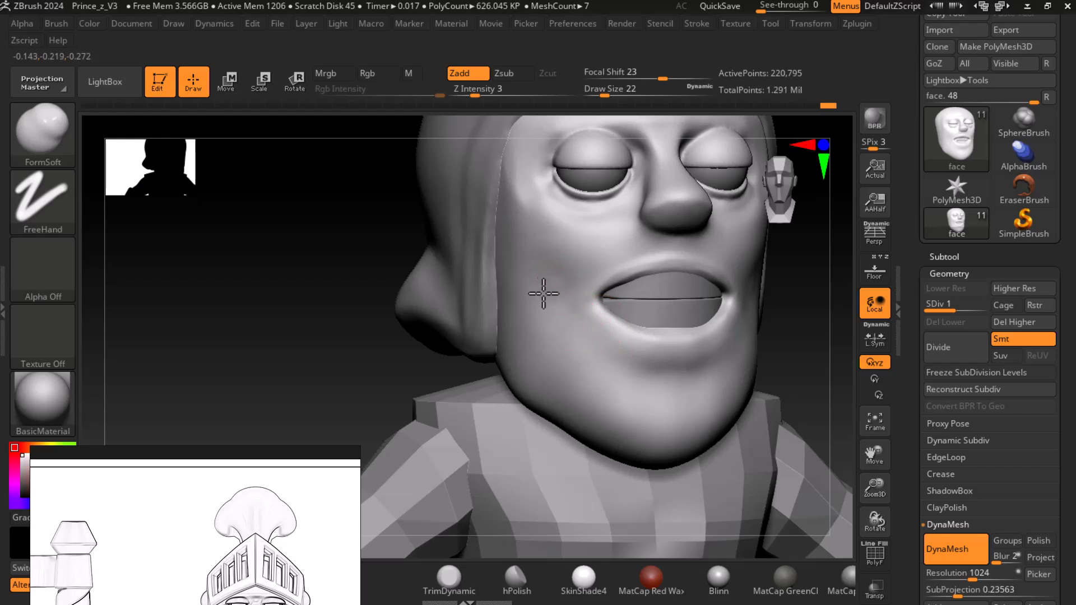
Soften the cheek beside the mouth by smoothing it, and turn on the polyframe display.
key("shift")
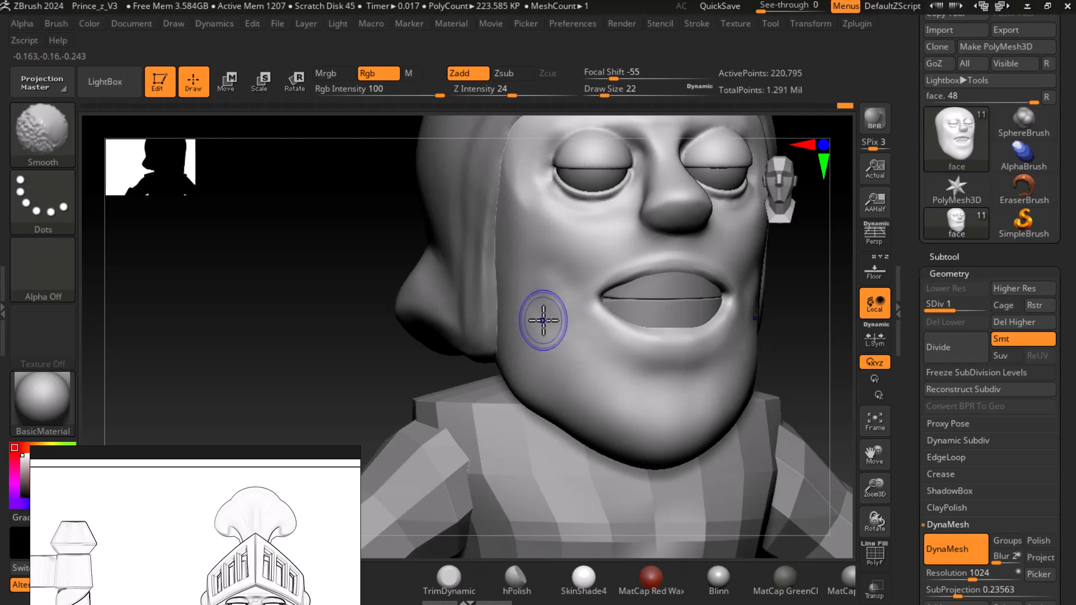
left_click_drag(538, 305, 558, 263, "shift")
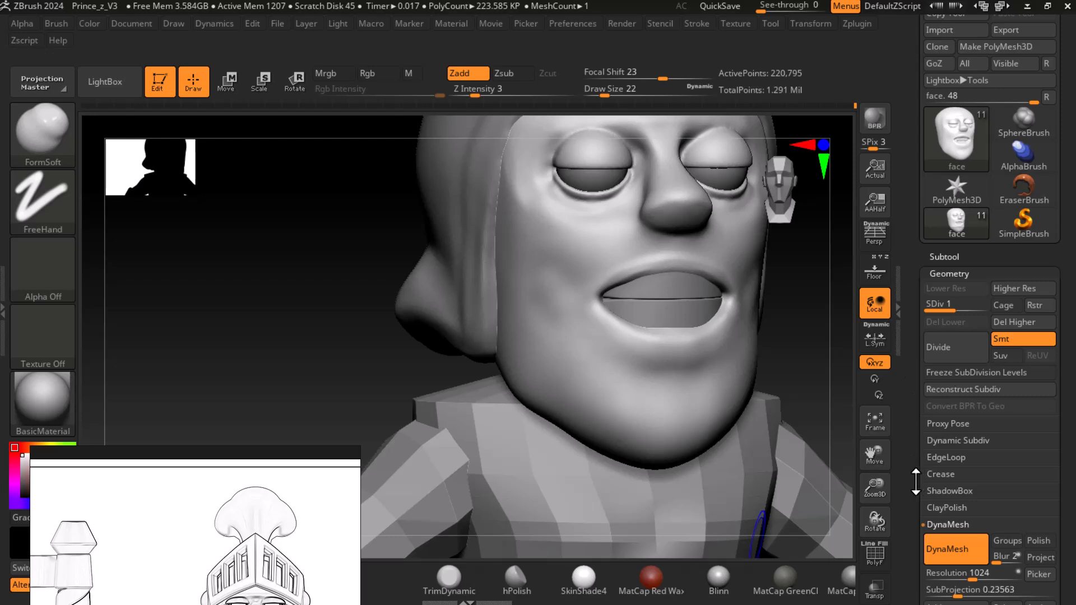
key("shift+f")
key("shift+f")
key("shift+f")
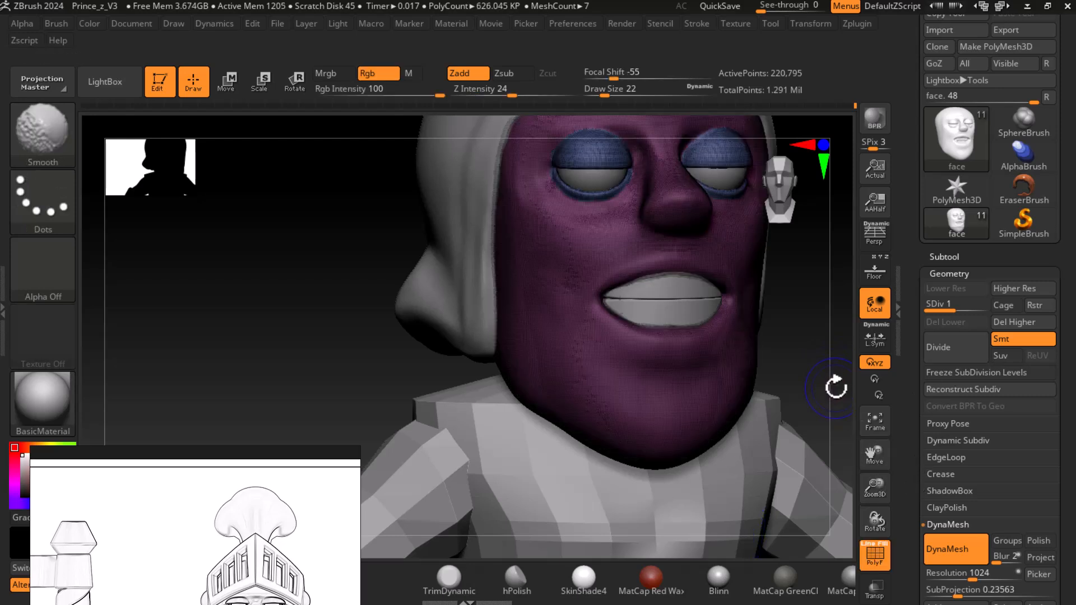
Remesh the face with ZRemesher, using the Half and Adapt options.
scroll(949, 299, "down", 4)
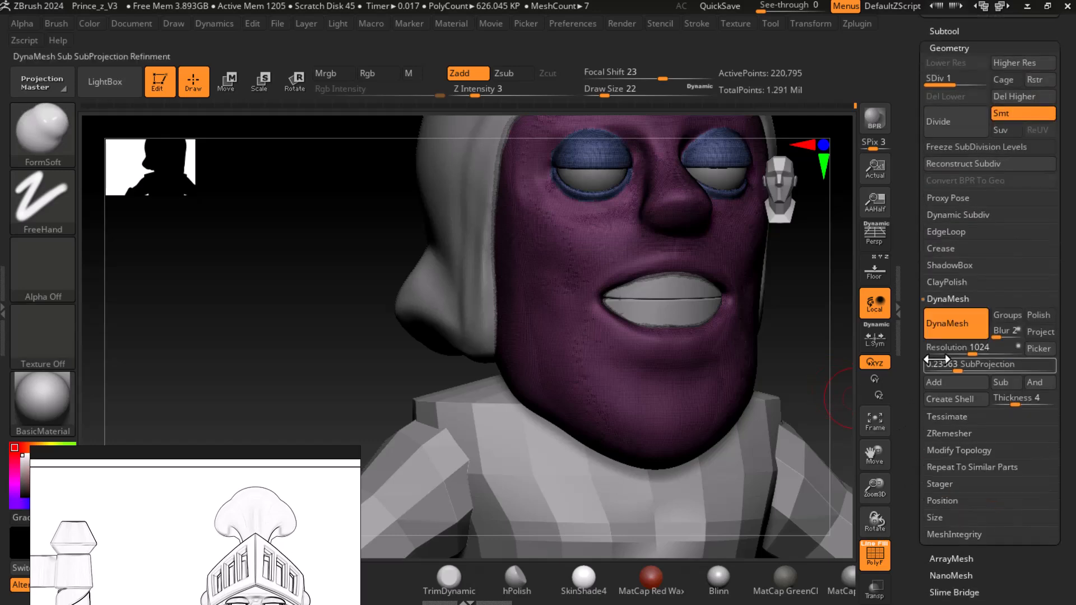
left_click(949, 299)
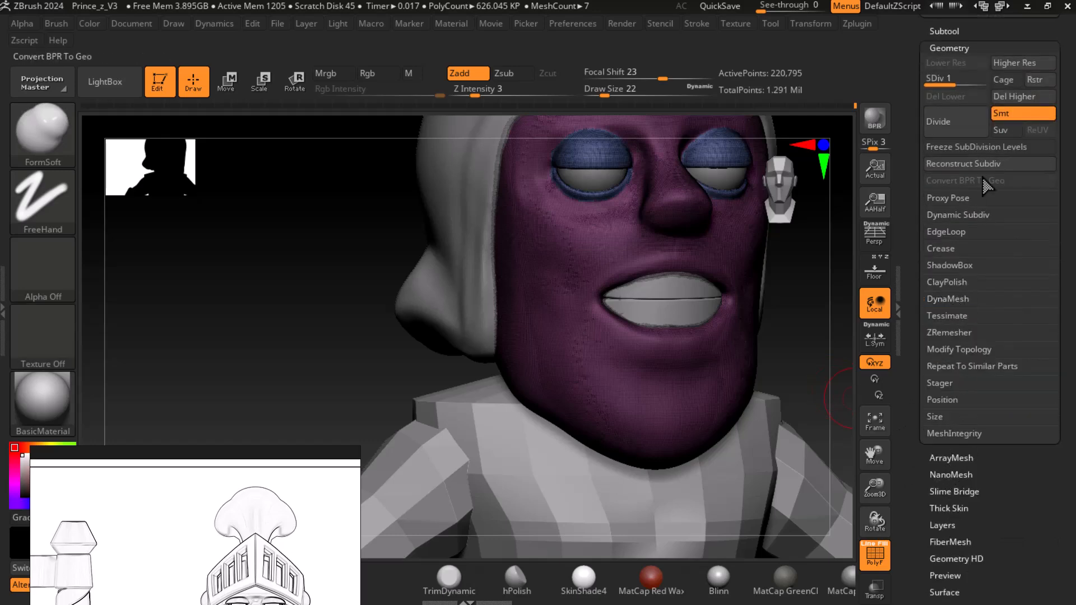
left_click(959, 333)
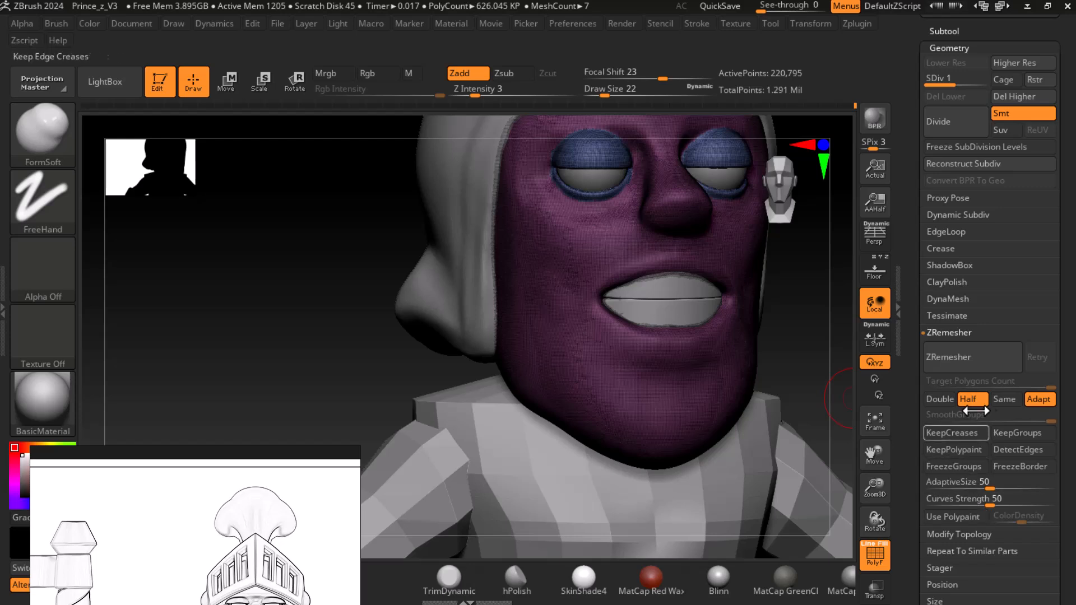
left_click(969, 357)
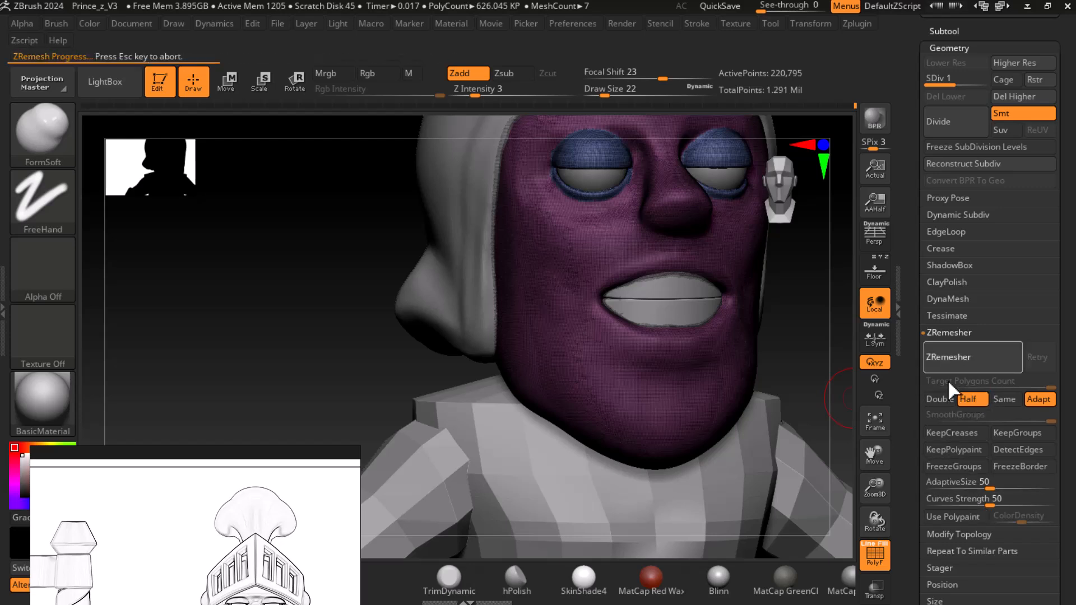
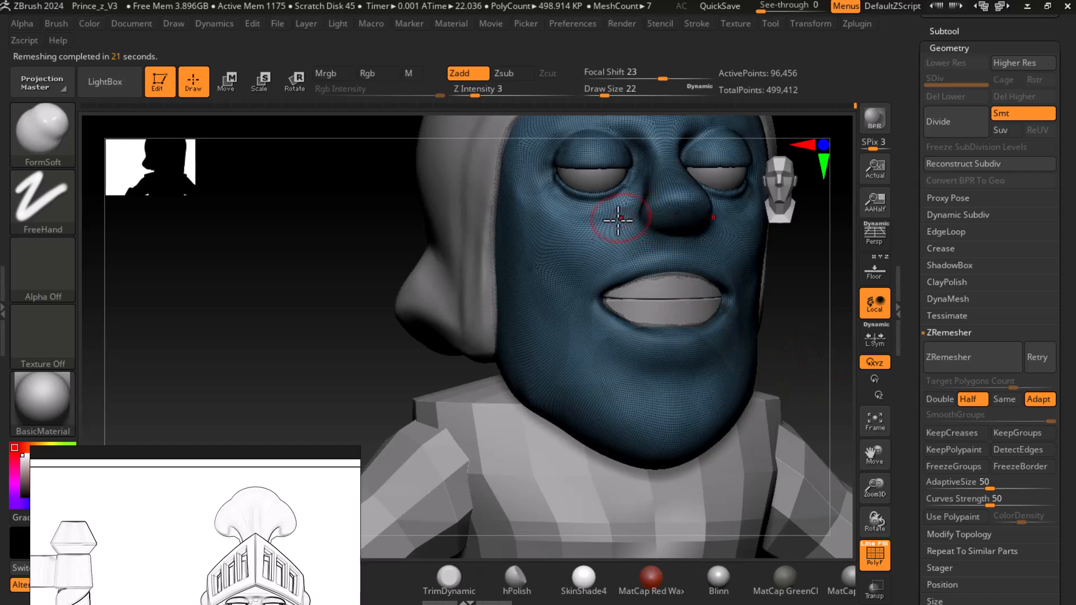
Hide the polyframe and examine the remeshed face's eyes, nose, mouth and jaw from the front.
key("shift")
key("shift+f")
key("shift+f")
key("shift+f")
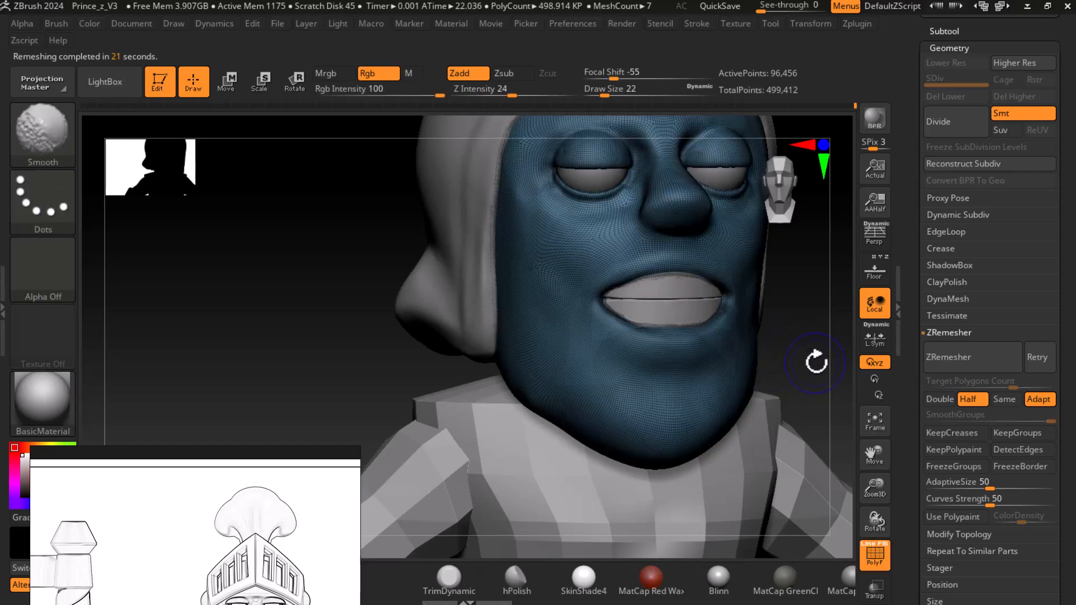
left_click_drag(810, 369, 816, 365, "shift")
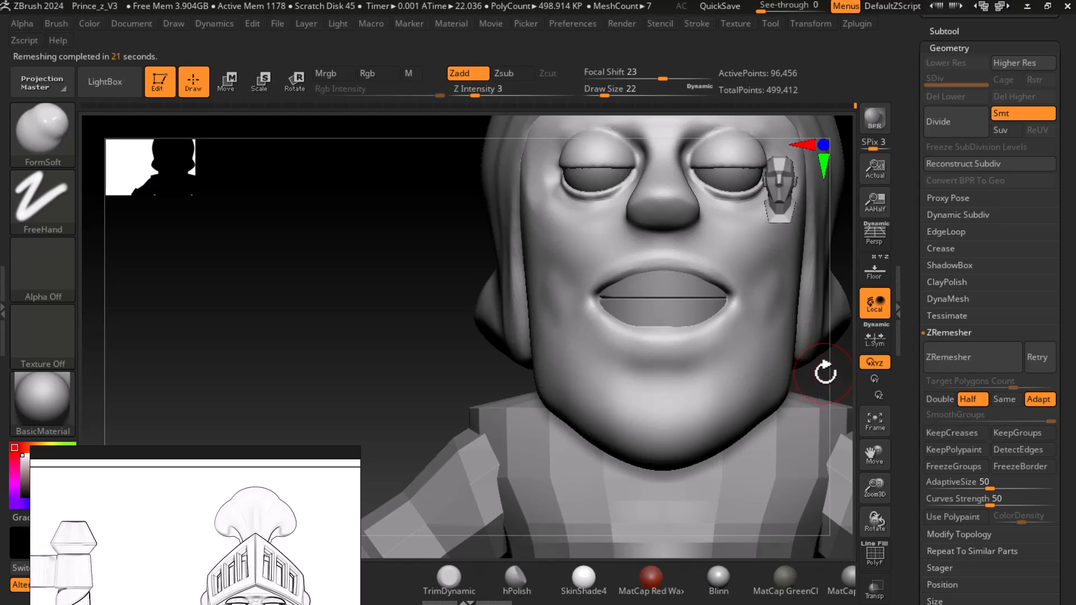
left_click_drag(811, 390, 675, 408, "alt")
left_click_drag(790, 327, 830, 380, "alt")
mouse_move(854, 442)
left_mouse_down("alt")
mouse_move(796, 456)
mouse_move(764, 424)
left_mouse_up("alt")
key("shift+f")
key("shift+f")
mouse_move(739, 355)
left_mouse_down("alt")
mouse_move(788, 346)
mouse_move(793, 358)
left_mouse_up("alt")
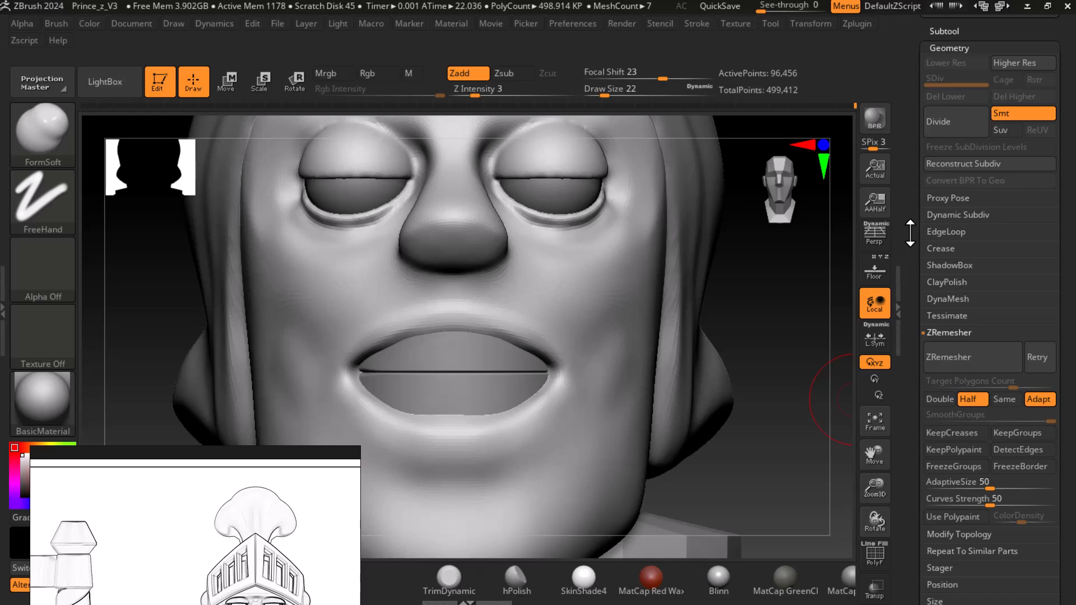
Try subdividing the remeshed face once, and undo the subdivision.
scroll(910, 232, "up", 2)
left_click(955, 176)
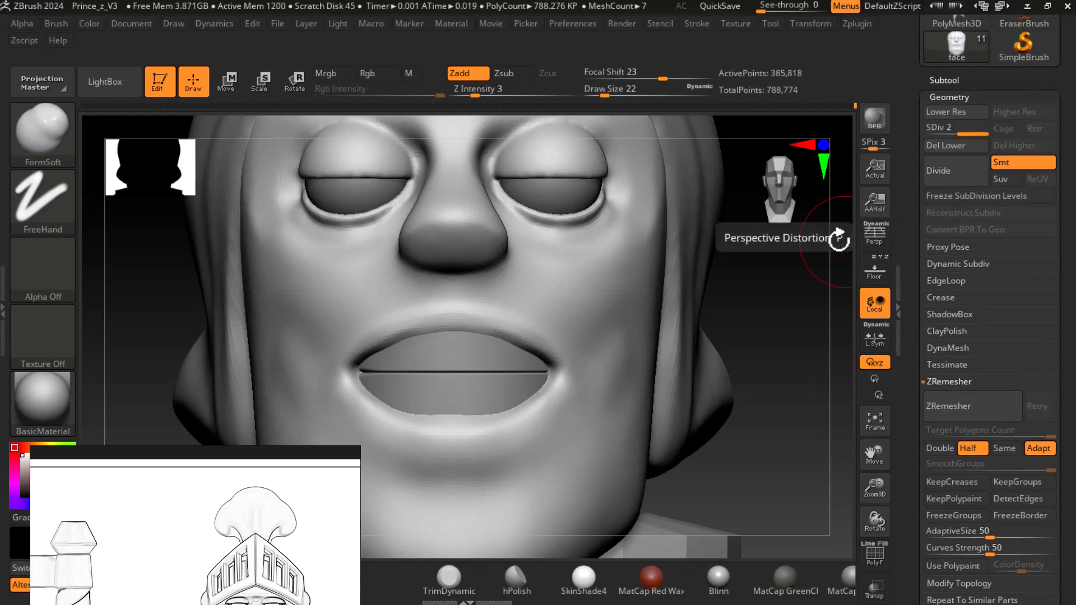
mouse_move(781, 327)
left_mouse_down()
mouse_move(801, 336)
mouse_move(800, 384)
mouse_move(798, 360)
mouse_move(756, 355)
mouse_move(798, 367)
mouse_move(769, 348)
mouse_move(800, 380)
mouse_move(812, 378)
left_mouse_up()
key("ctrl")
key("shift+d")
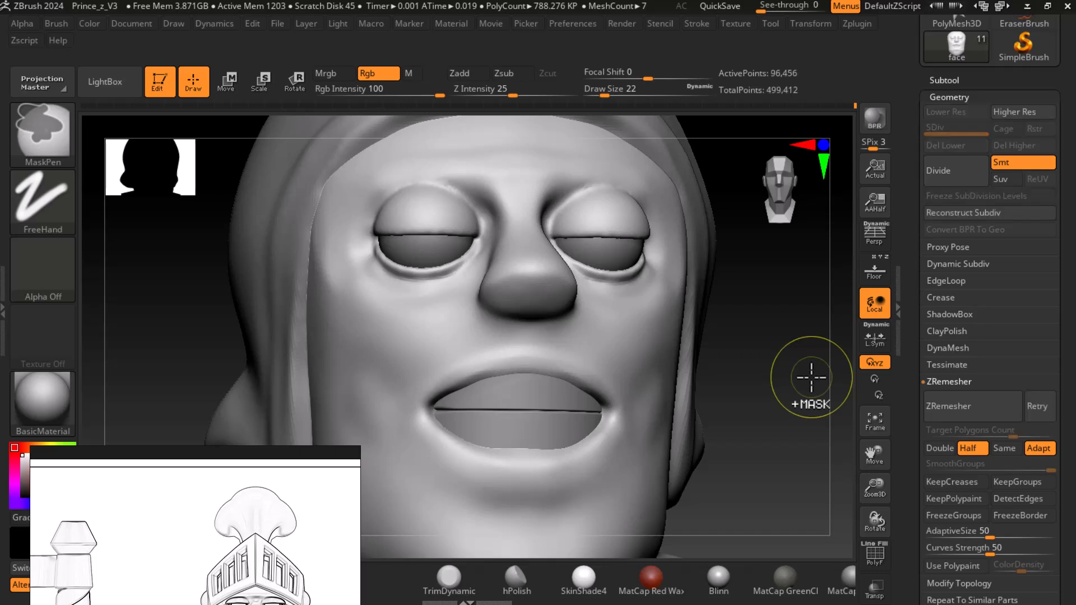
Run ZRemesher on the face again at Half and check the new topology with the polyframe.
left_click(955, 404)
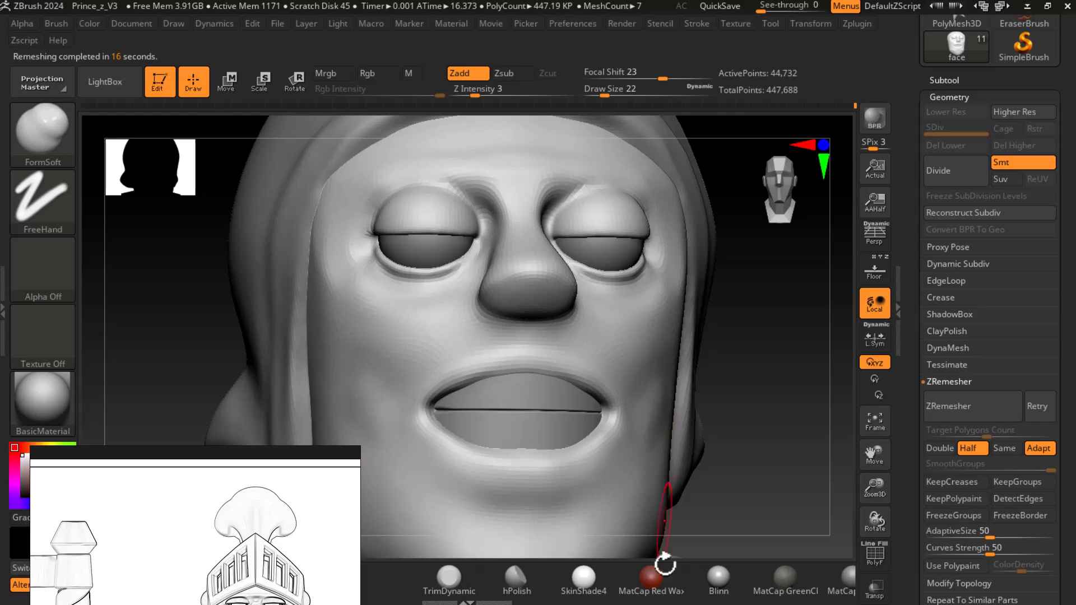
mouse_move(787, 369)
left_mouse_down()
mouse_move(779, 307)
mouse_move(788, 376)
left_mouse_up()
key("shift+f")
key("shift+f")
key("shift+f")
key("shift+f")
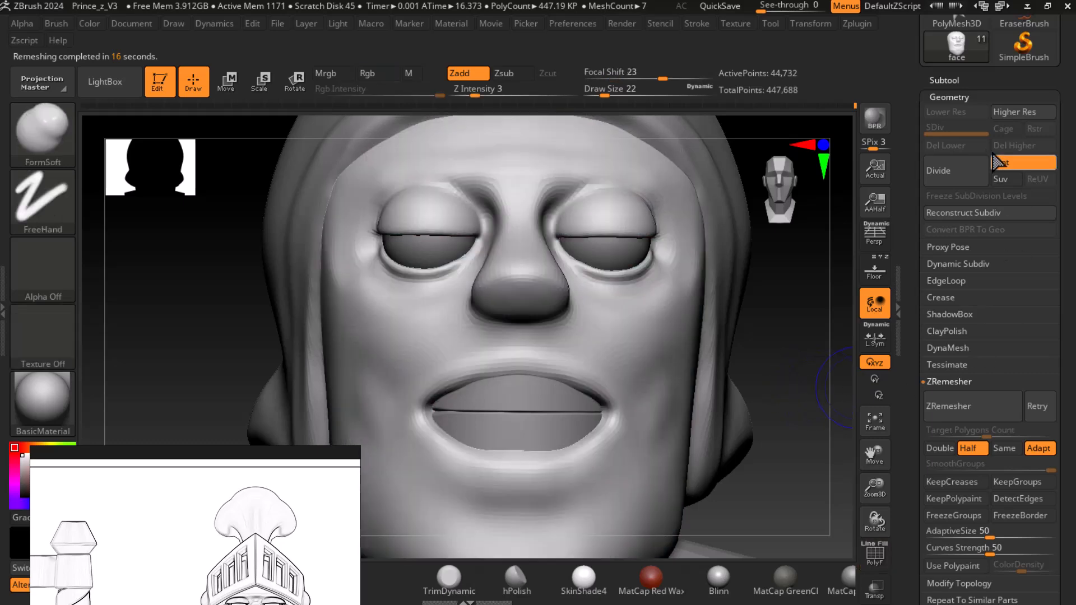
Subdivide the face twice to reach level 3, and return it to subdivision level 1.
left_click(959, 169)
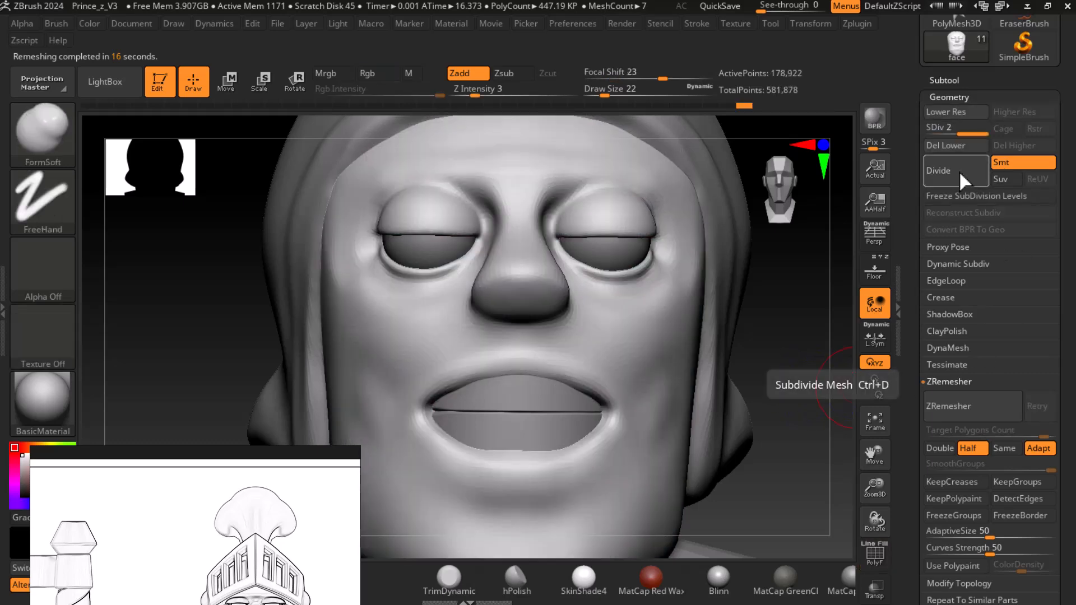
left_click(959, 176)
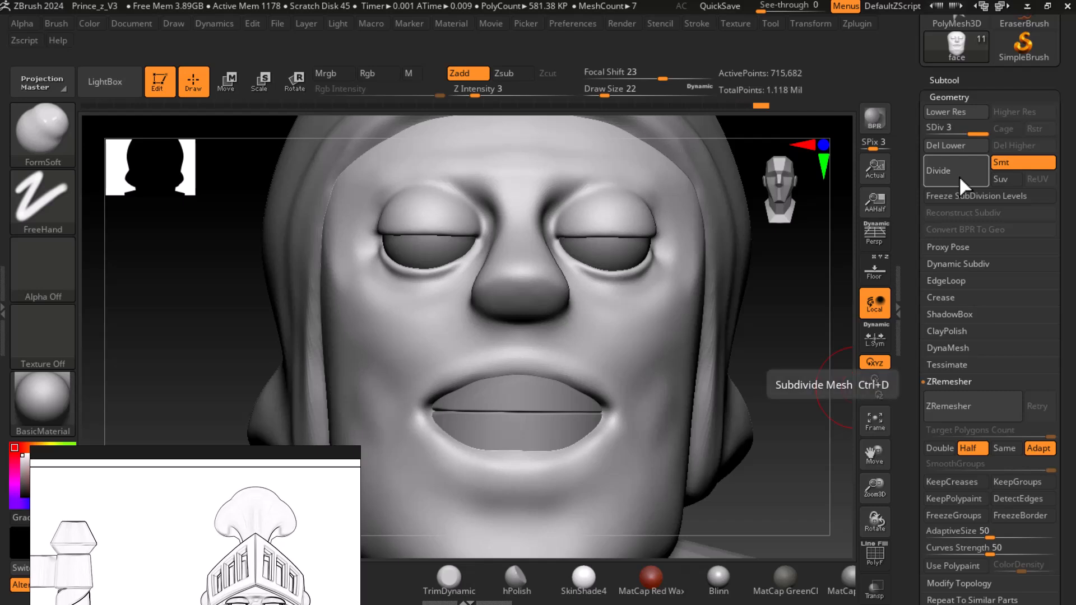
left_click(962, 133)
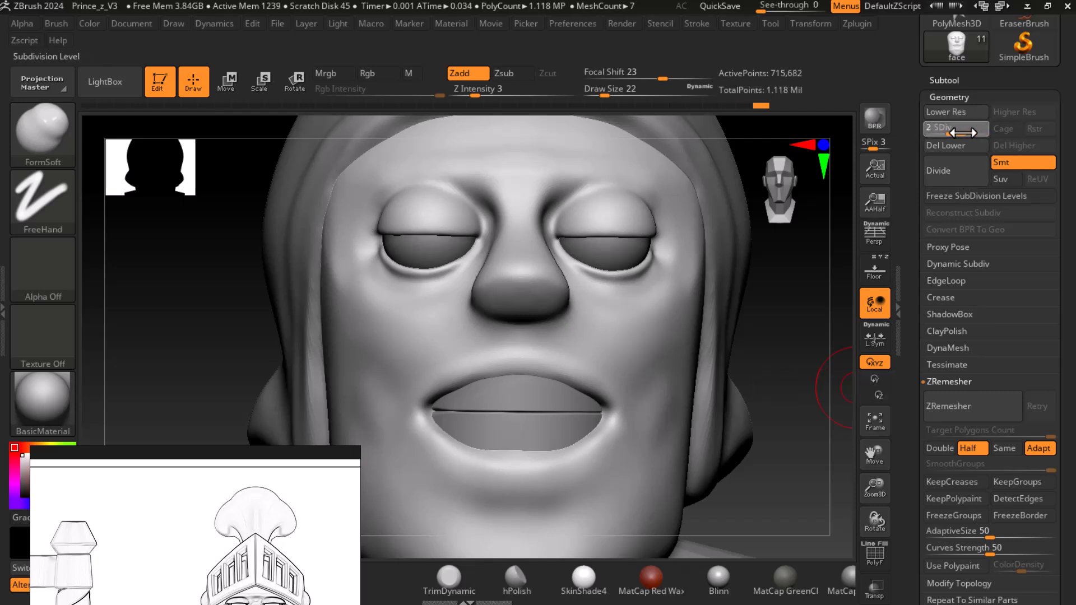
left_click_drag(953, 132, 930, 133)
Raise the face to subdivision level 2 and check the cheek and jaw surface.
left_click_drag(810, 356, 839, 272)
key("shift")
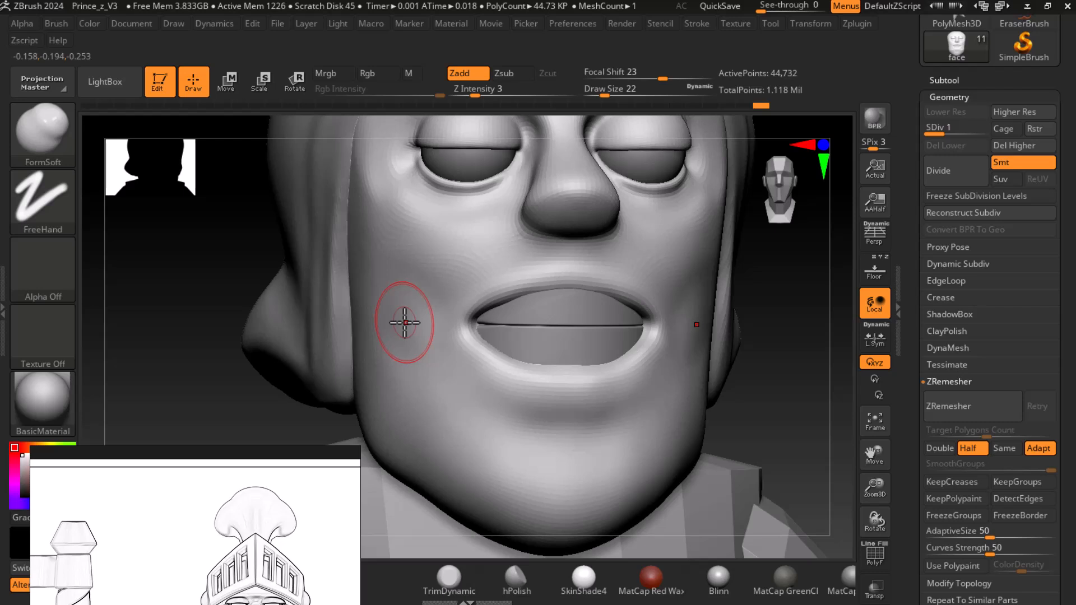
key("d")
left_click_drag(781, 367, 804, 392)
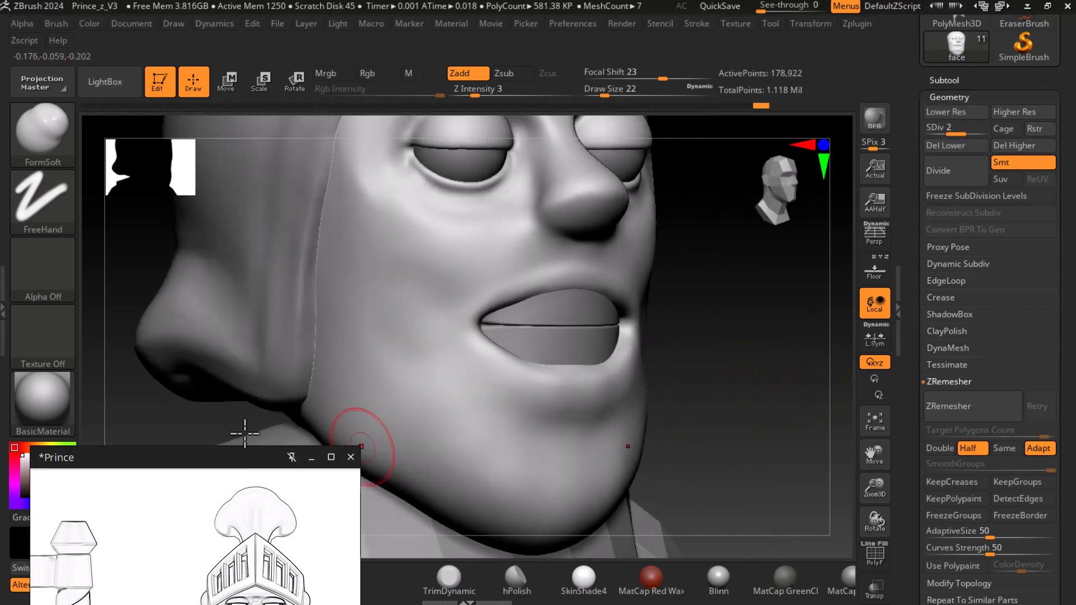
Place the Prince reference beside the face, then build up and soften the cheeks around the mouth with ClayBuildup.
left_click_drag(201, 467, 197, 127)
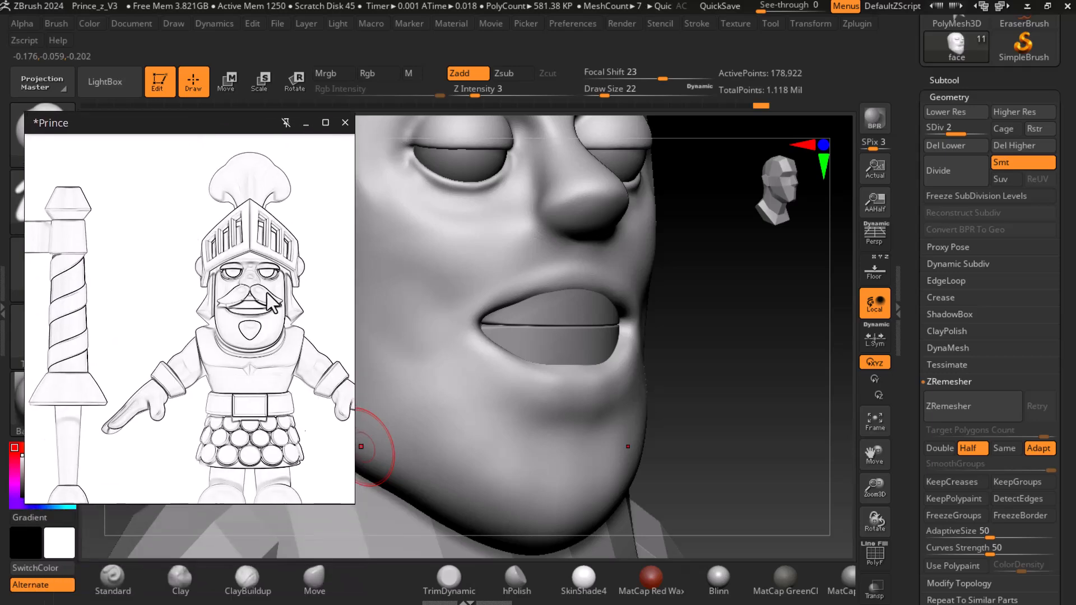
left_click(253, 580)
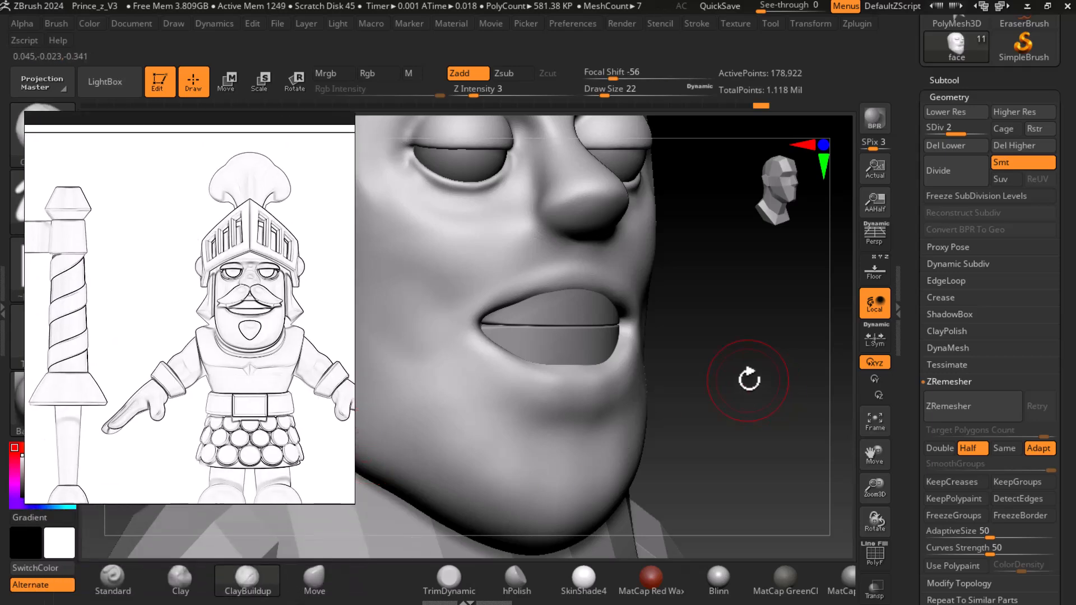
left_click_drag(719, 297, 695, 298)
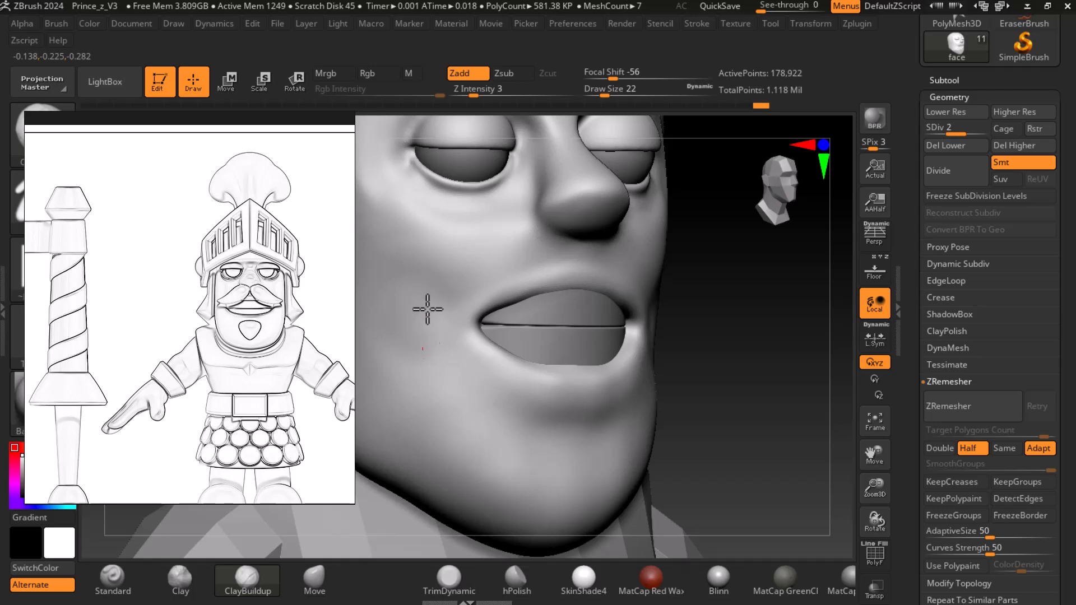
key("shift")
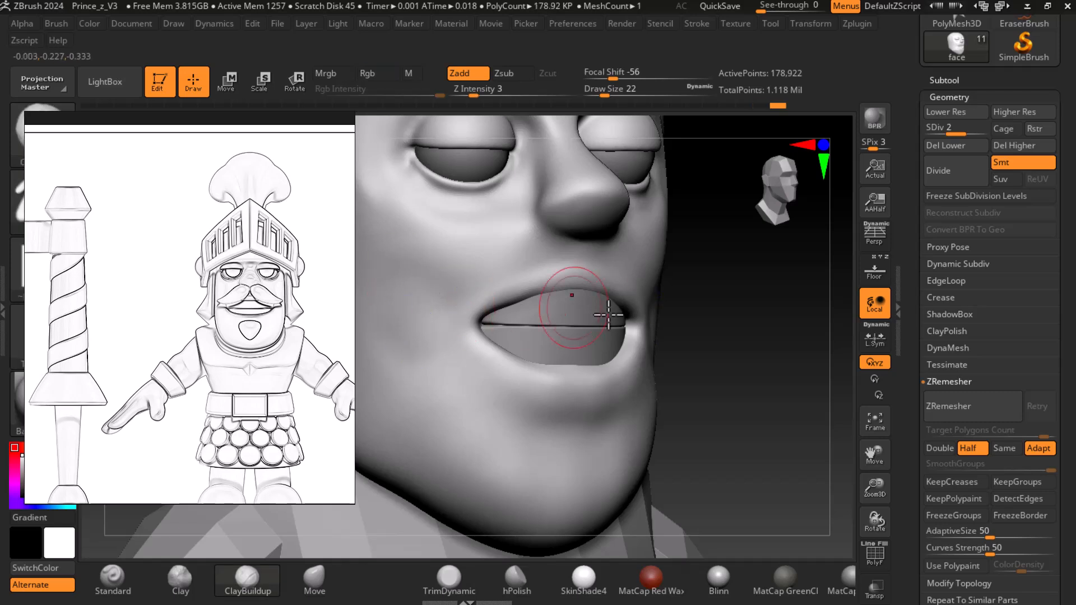
left_click_drag(751, 298, 679, 288)
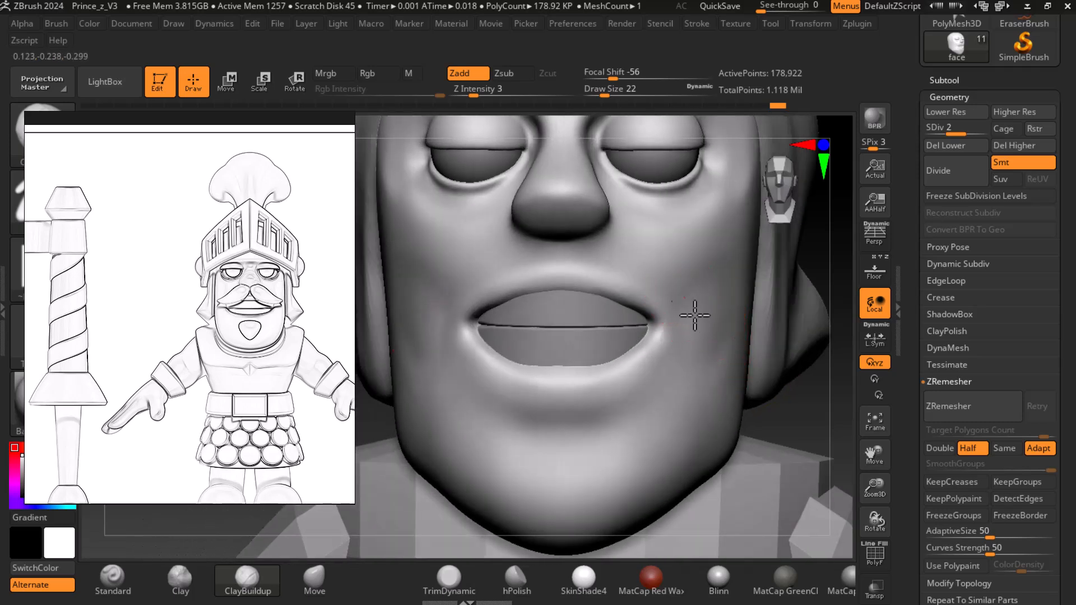
key("shift")
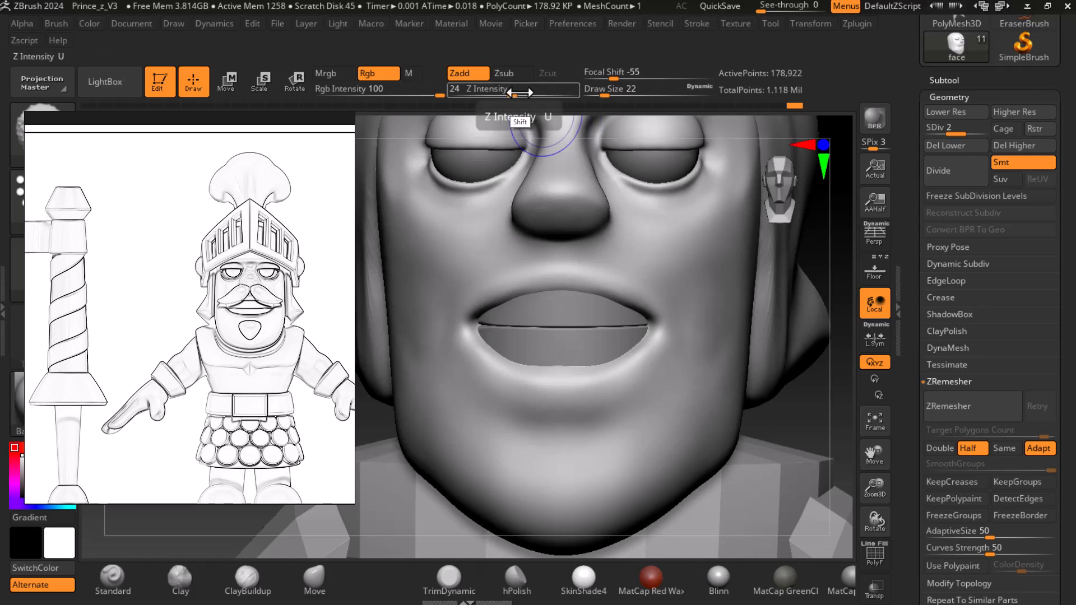
Set the smoothing Z Intensity to 19 and soften the cheeks and the area around the mouth and chin.
left_click(504, 94, "shift")
key("shift")
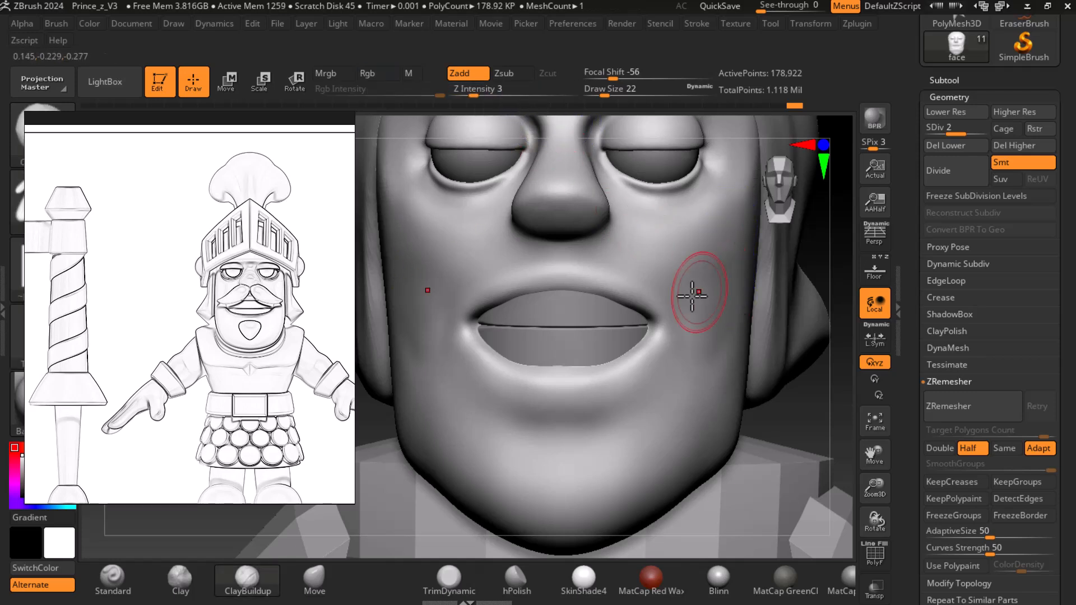
left_click_drag(382, 193, 429, 367, "shift")
left_click_drag(815, 435, 787, 290, "alt")
left_click_drag(686, 327, 664, 347, "shift")
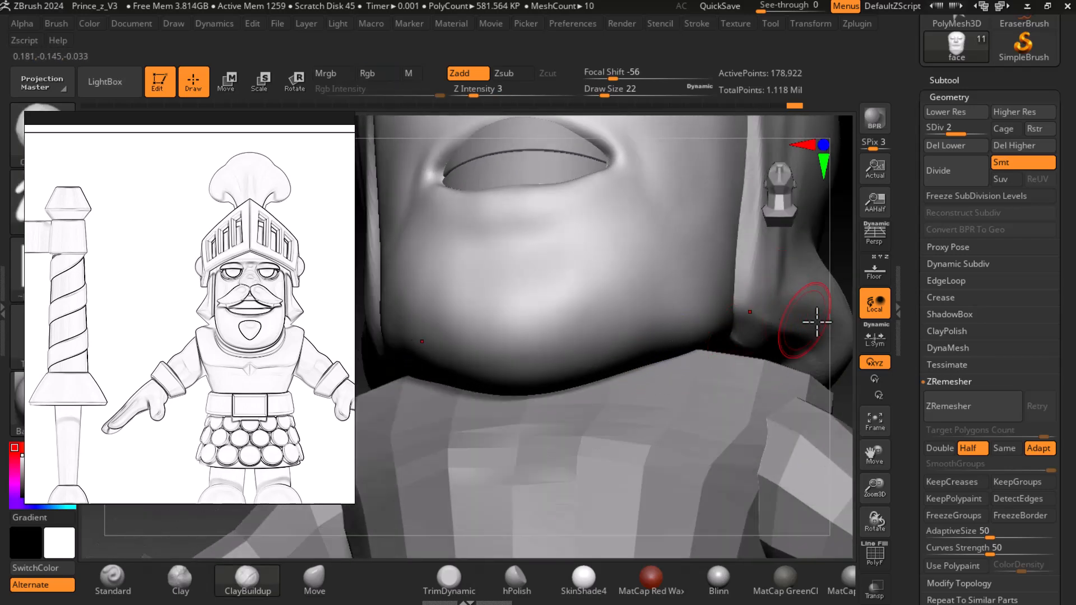
Reshape the lower edge of the jaw symmetrically with the Move brush at Draw Size 42.
mouse_move(834, 250)
left_mouse_down()
mouse_move(812, 257)
mouse_move(830, 336)
mouse_move(801, 330)
left_mouse_up()
left_click(341, 591)
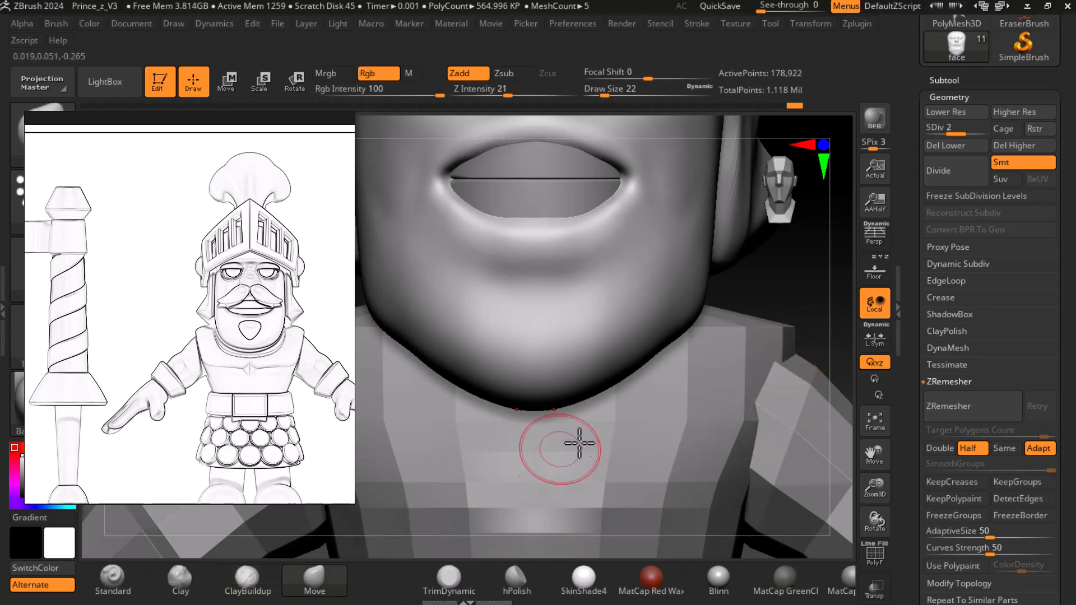
key("bracketright")
left_click_drag(401, 346, 401, 366)
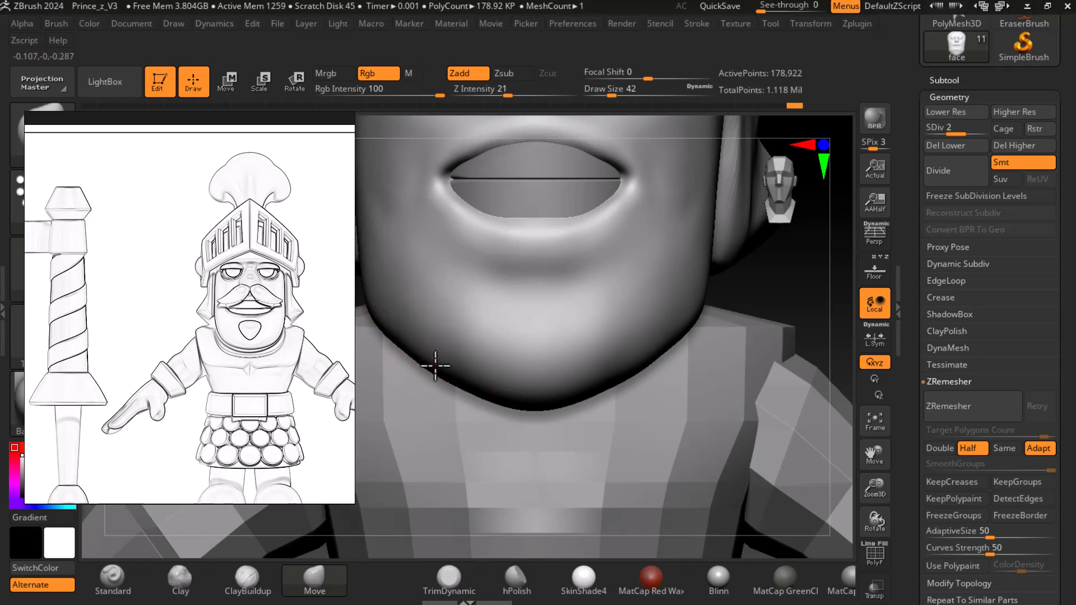
Smooth the underside of the jaw and the sides of the chin, checking the form from the side and front.
mouse_move(785, 263)
left_mouse_down()
mouse_move(826, 323)
mouse_move(850, 334)
left_mouse_up()
mouse_move(684, 401)
left_mouse_down("alt")
mouse_move(798, 386)
mouse_move(666, 327)
mouse_move(697, 402)
left_mouse_up("alt")
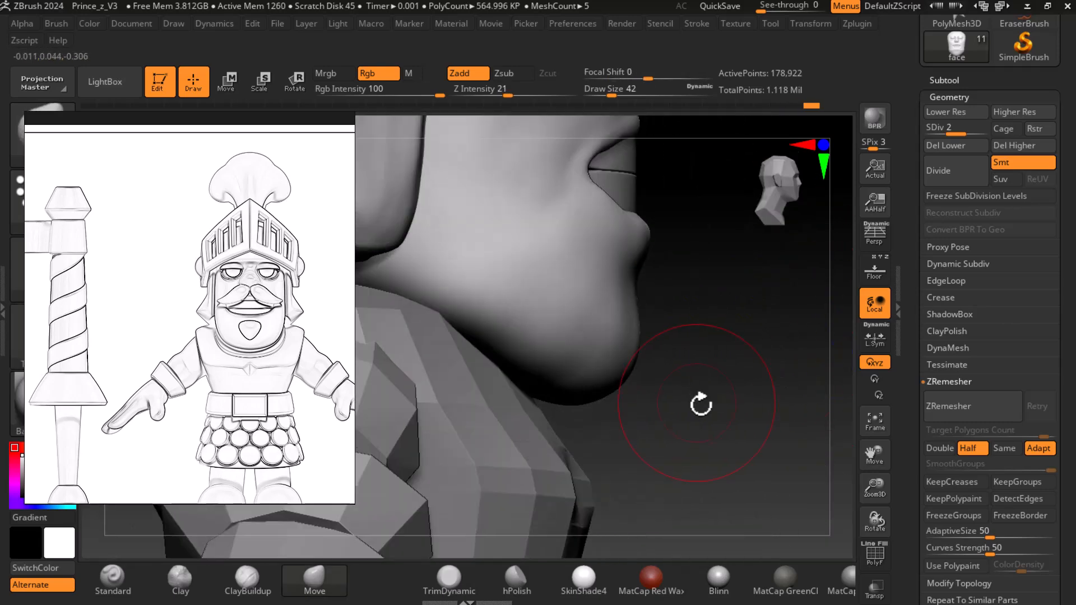
key("shift")
left_click_drag(506, 360, 550, 387, "shift")
left_click_drag(768, 393, 689, 408)
left_click_drag(560, 362, 520, 322, "shift")
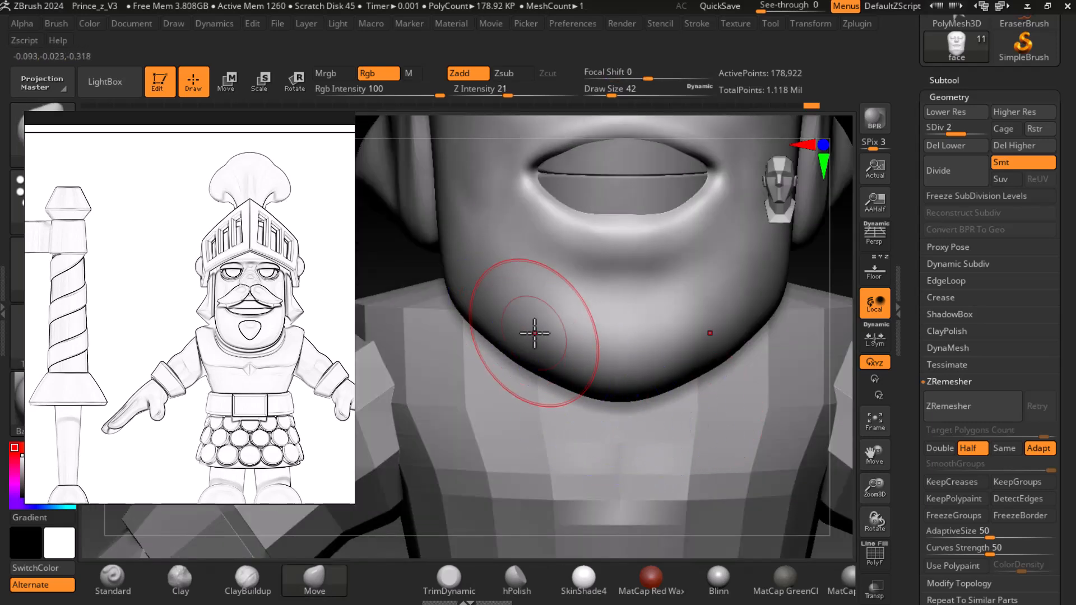
key("f")
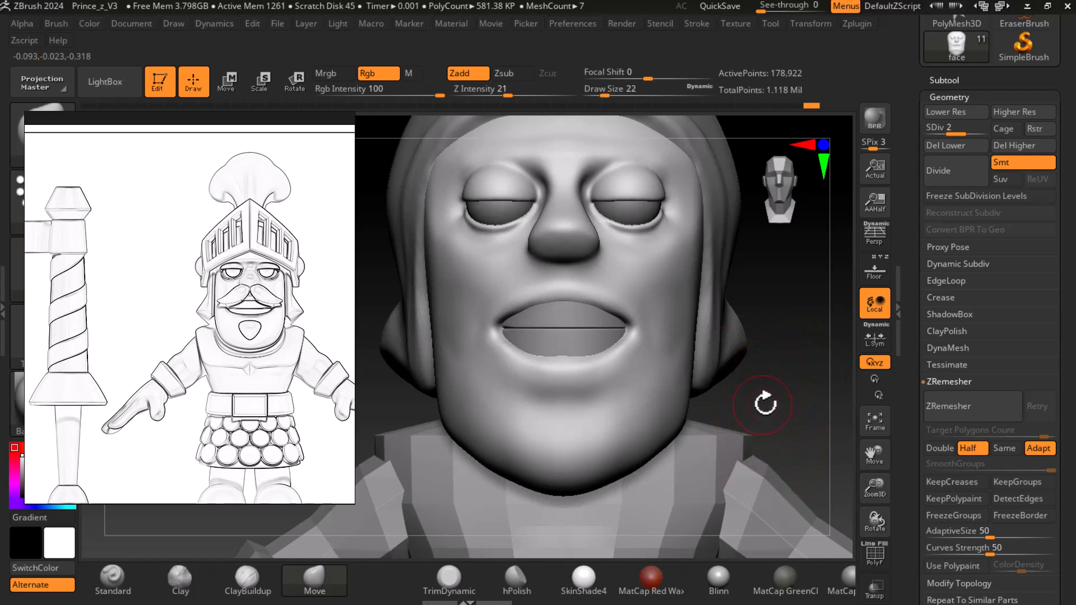
key("shift")
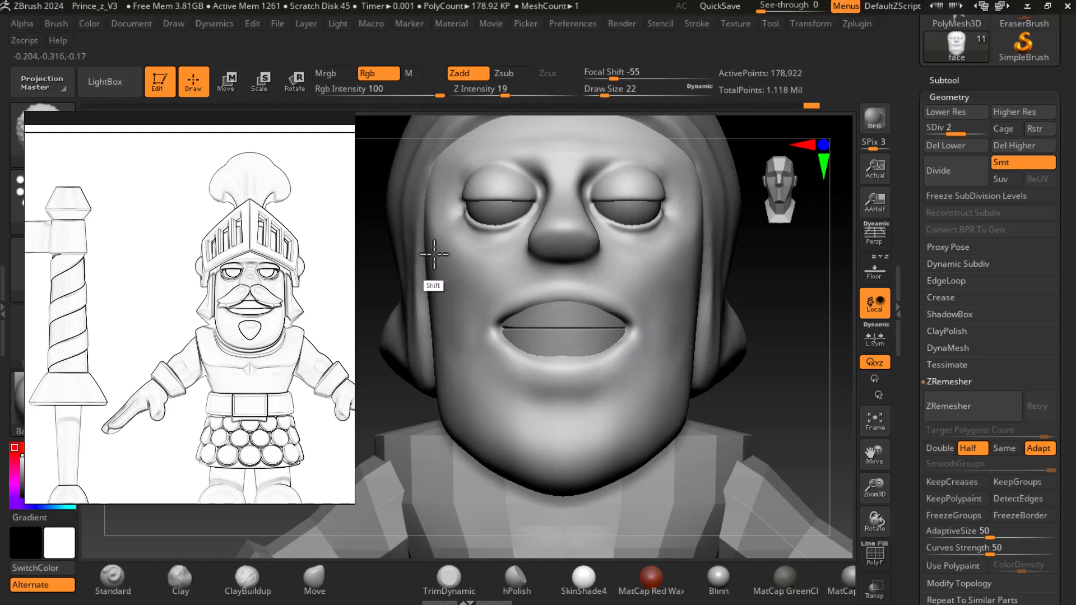
Bring up the colour render of the prince in the reference board and smooth the lower cheeks beside the mouth.
left_click_drag(807, 387, 807, 398)
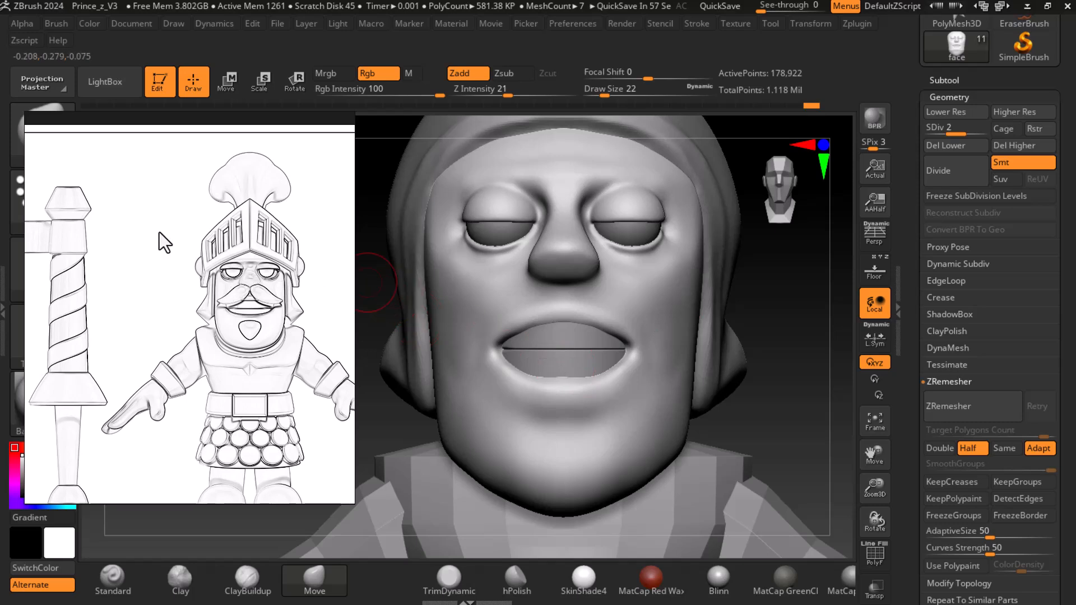
scroll(159, 232, "down", 4)
mouse_move(136, 244)
middle_mouse_down()
mouse_move(136, 269)
mouse_move(190, 300)
mouse_move(183, 285)
middle_mouse_up()
scroll(181, 328, "up", 3)
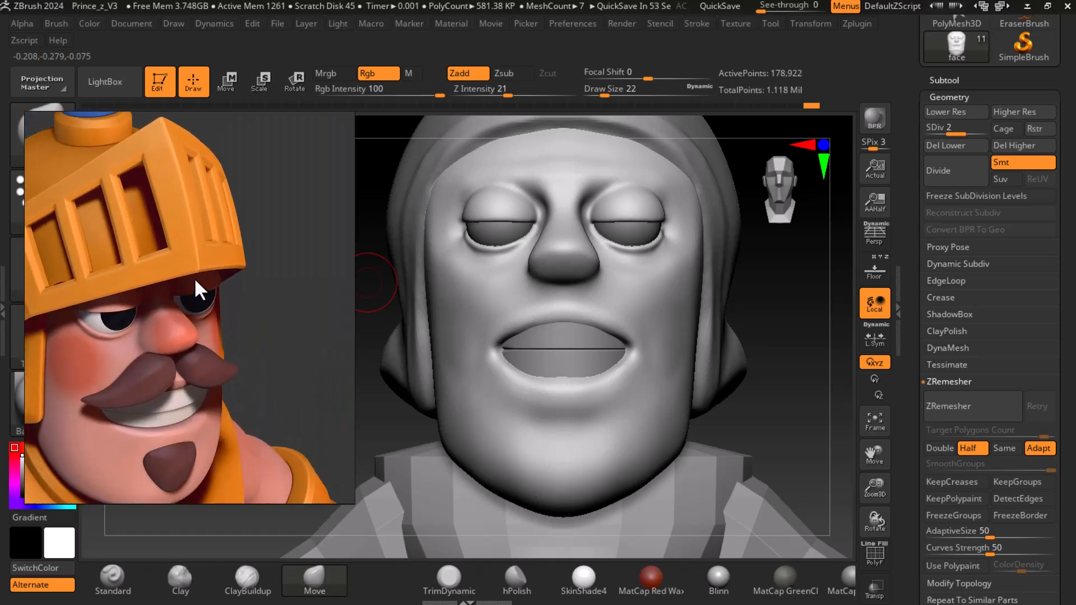
scroll(191, 278, "down", 2)
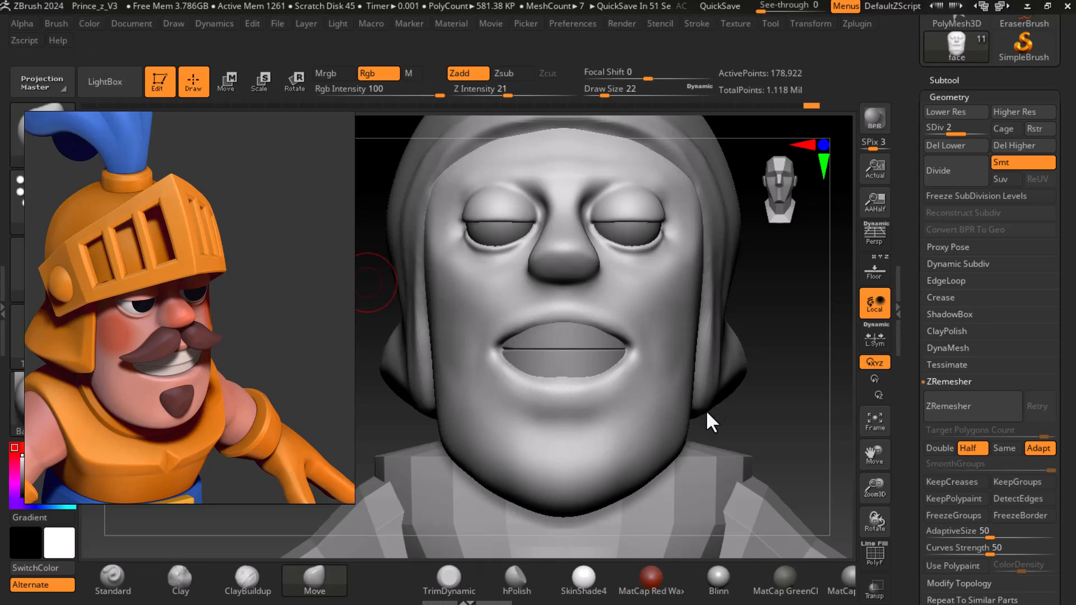
left_click_drag(805, 405, 796, 419)
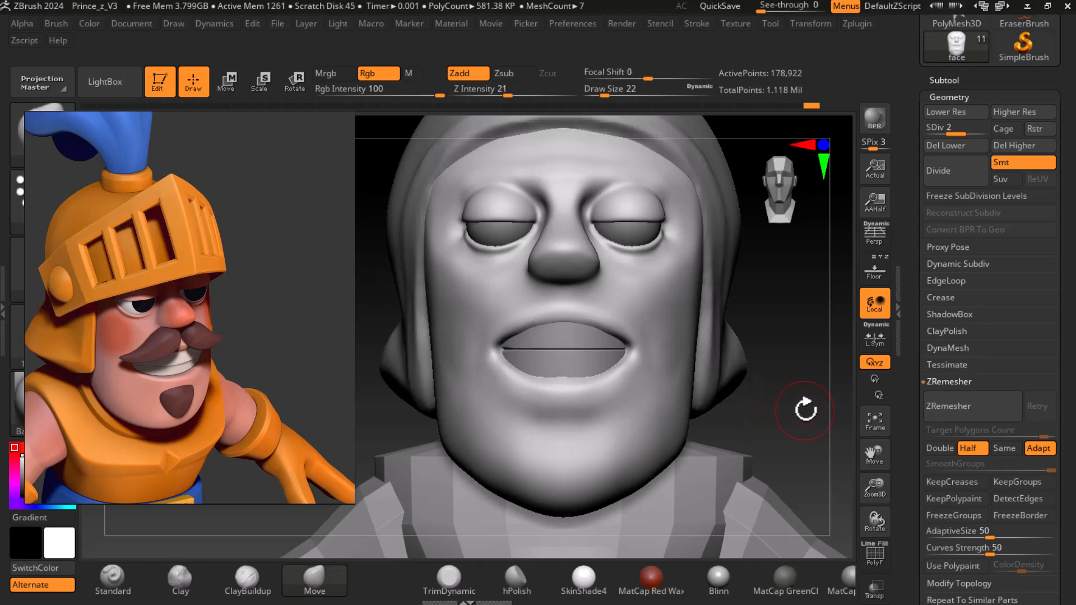
key("shift")
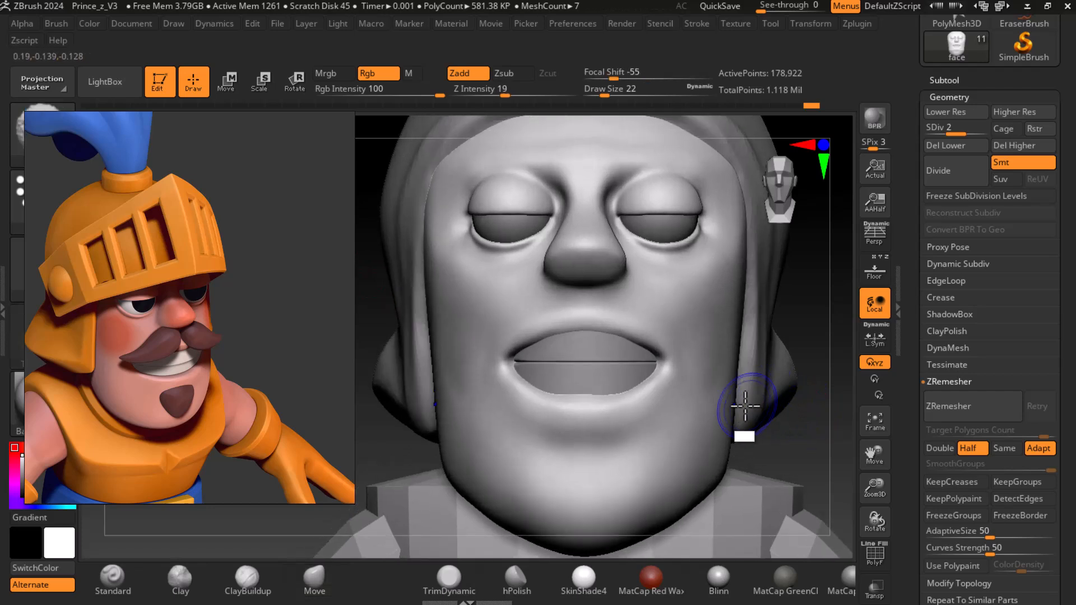
left_click_drag(719, 357, 721, 388, "shift")
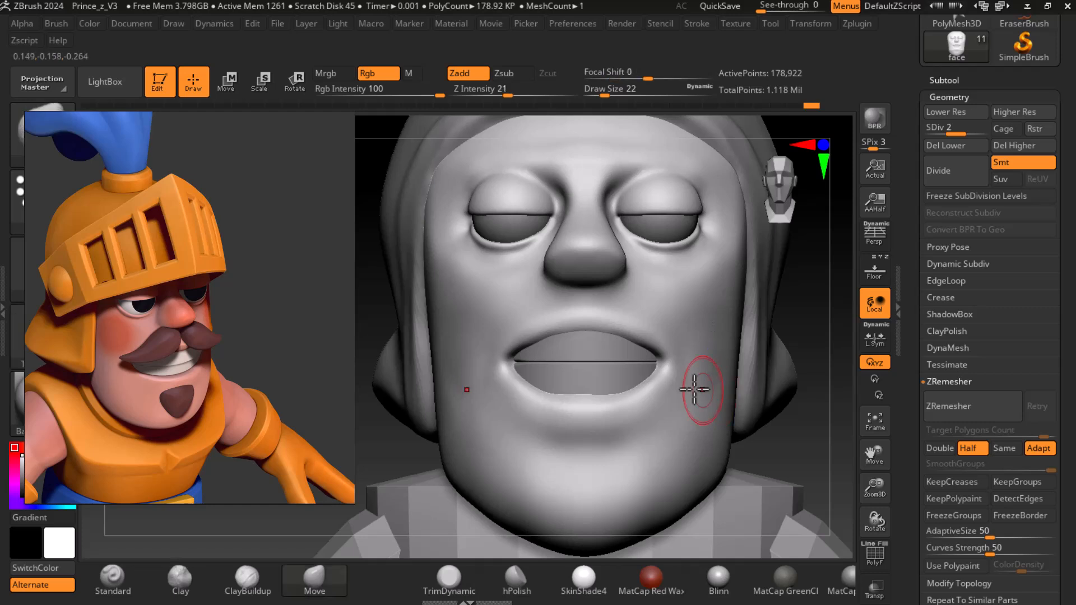
key("shift")
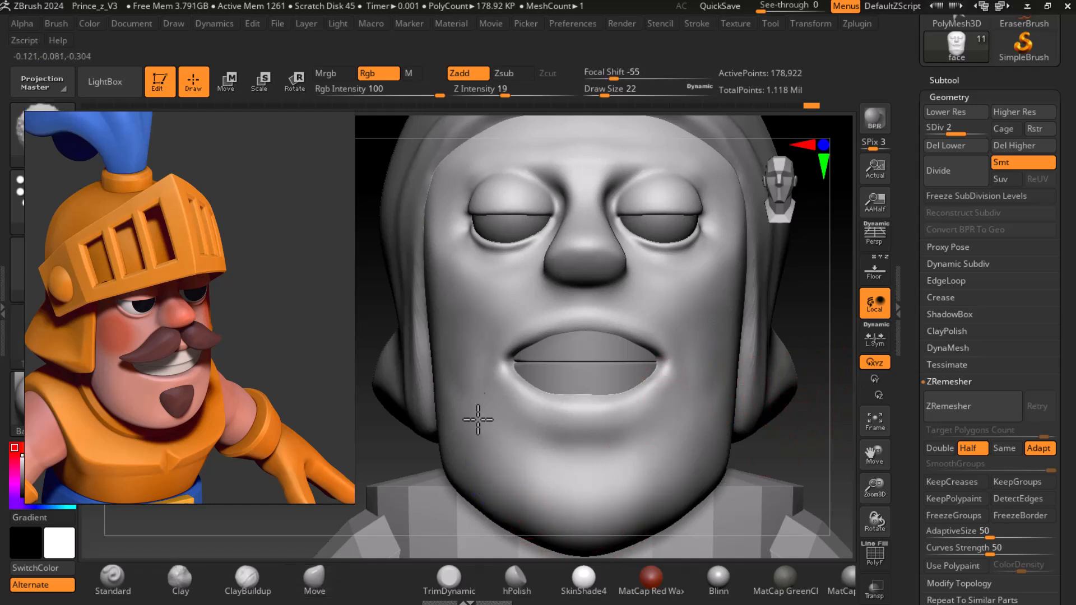
mouse_move(464, 350)
left_mouse_down("shift")
mouse_move(484, 353)
mouse_move(476, 313)
mouse_move(463, 377)
left_mouse_up("shift")
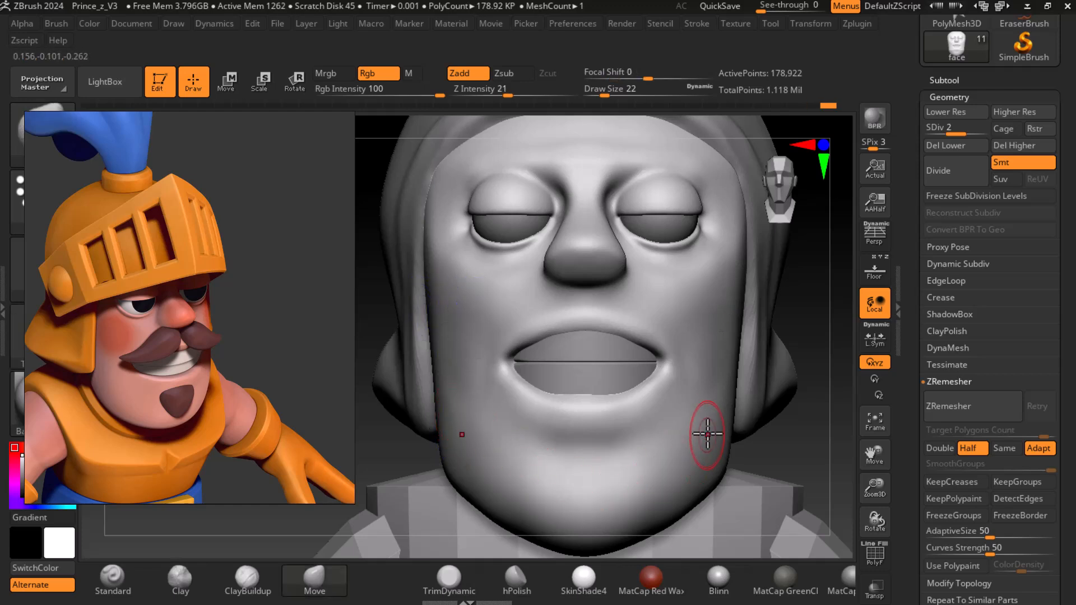
Compare the face's profile with the side reference on the floor grid and frame the side sketch of the head in the reference board.
mouse_move(799, 442)
left_mouse_down()
mouse_move(833, 457)
mouse_move(831, 435)
mouse_move(795, 430)
mouse_move(805, 428)
left_mouse_up()
left_click(876, 270)
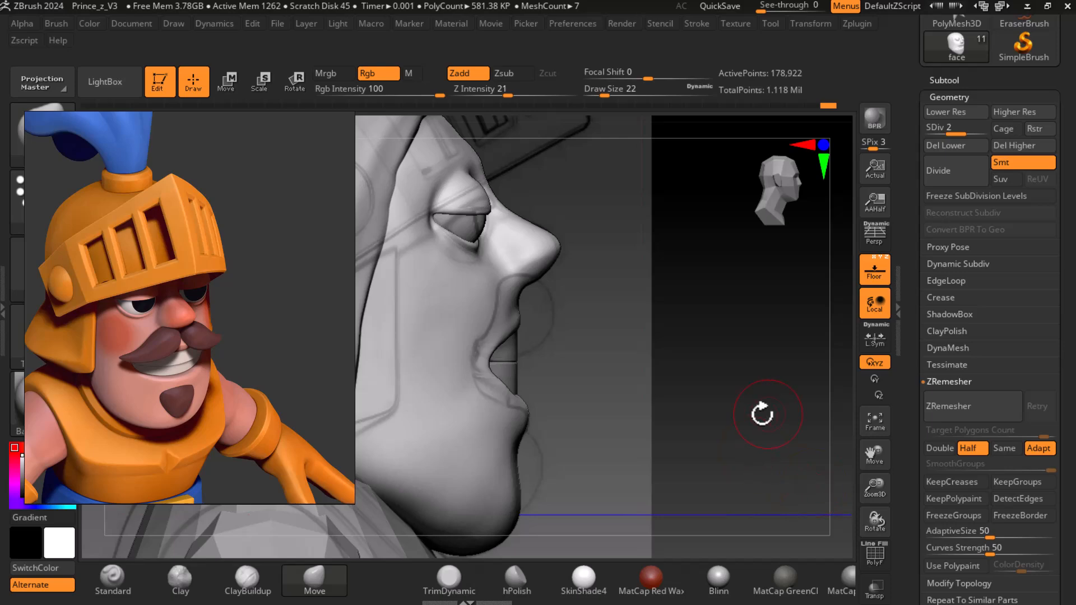
middle_click_drag(280, 364, 146, 244)
scroll(144, 247, "down", 2)
scroll(191, 316, "up", 2)
scroll(193, 320, "up", 2)
middle_click_drag(193, 321, 130, 292)
scroll(130, 292, "up", 2)
middle_click_drag(196, 343, 131, 301)
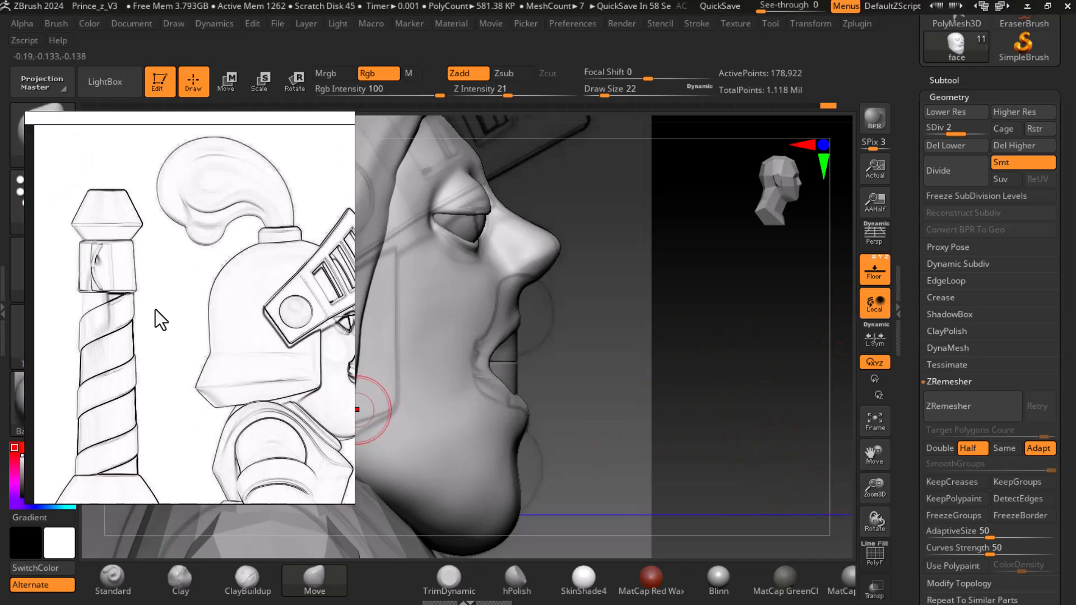
scroll(132, 302, "up", 1)
middle_click_drag(237, 338, 150, 311)
scroll(149, 313, "up", 1)
scroll(185, 333, "up", 2)
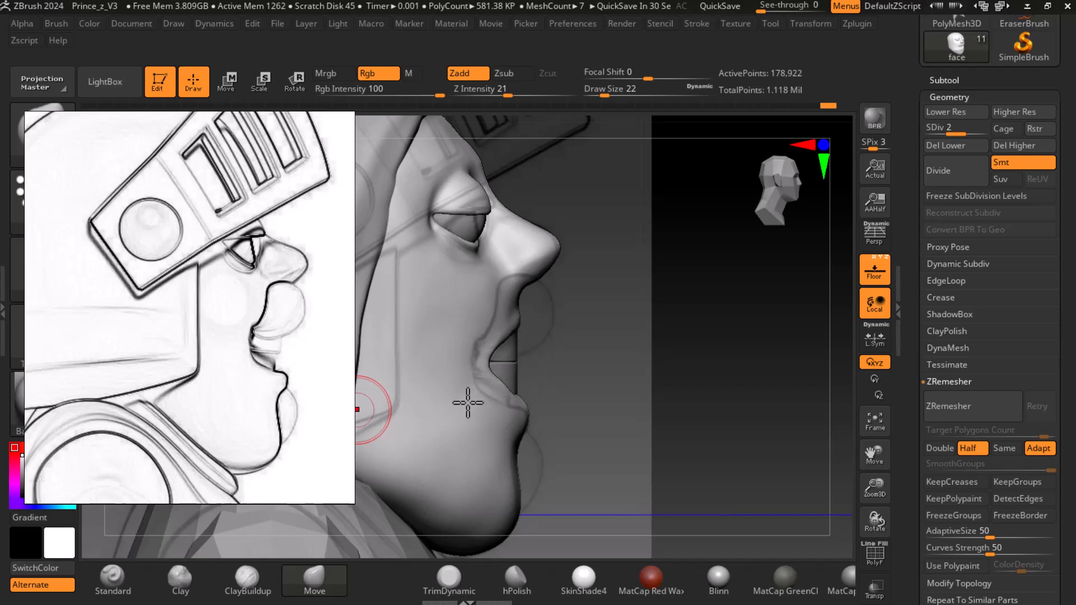
left_click(875, 272)
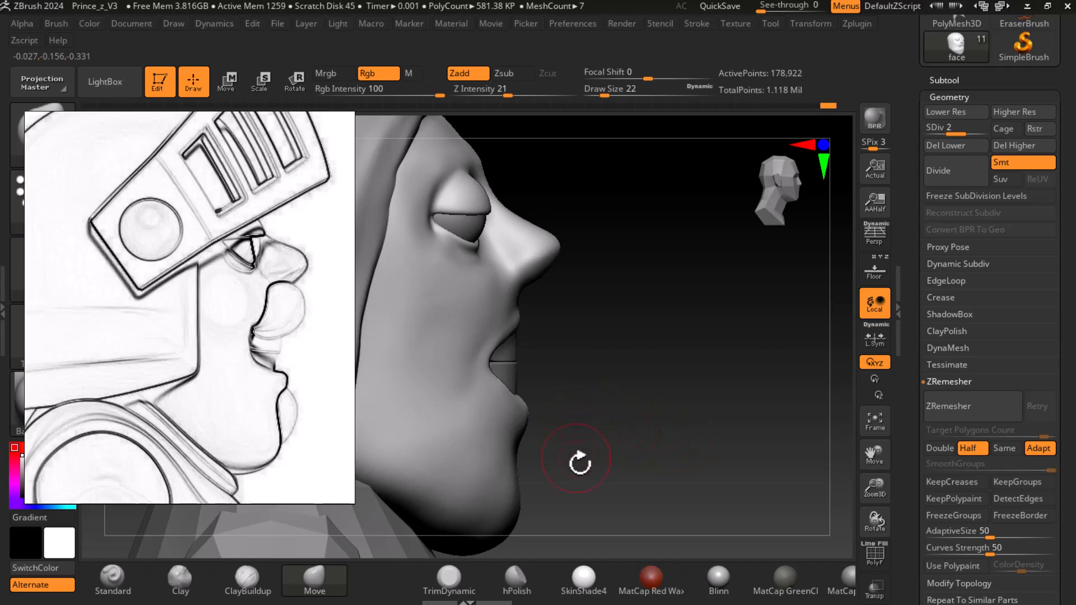
Pull the mouth corners back with the Move brush at Draw Size 34 to follow the side sketch, and smooth the chin.
mouse_move(489, 360)
left_mouse_down()
mouse_move(471, 361)
mouse_move(492, 361)
left_mouse_up()
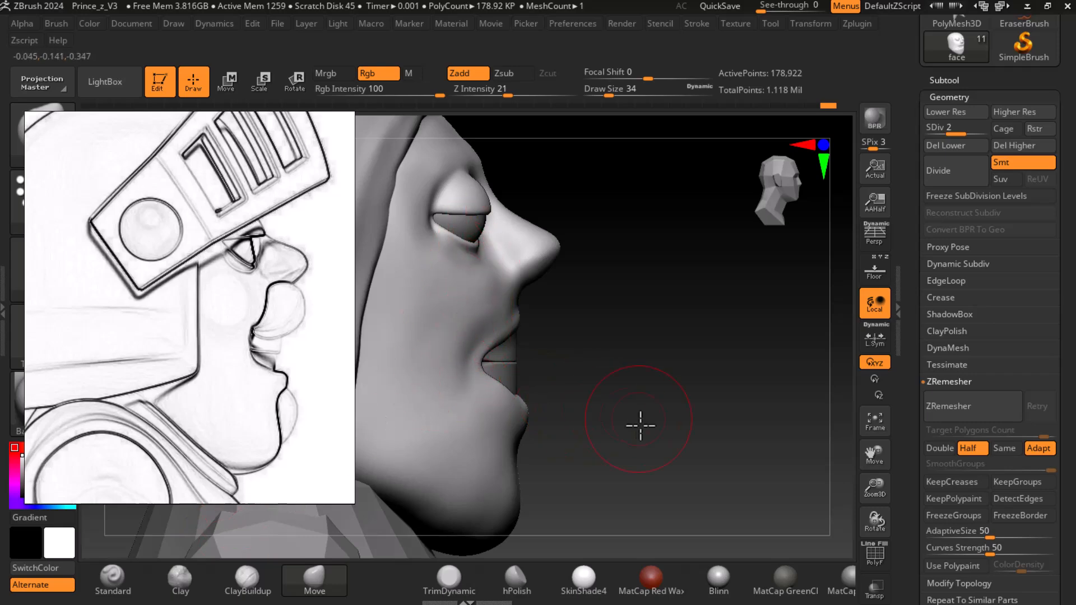
left_click_drag(639, 418, 562, 431)
left_click_drag(776, 444, 802, 420, "shift")
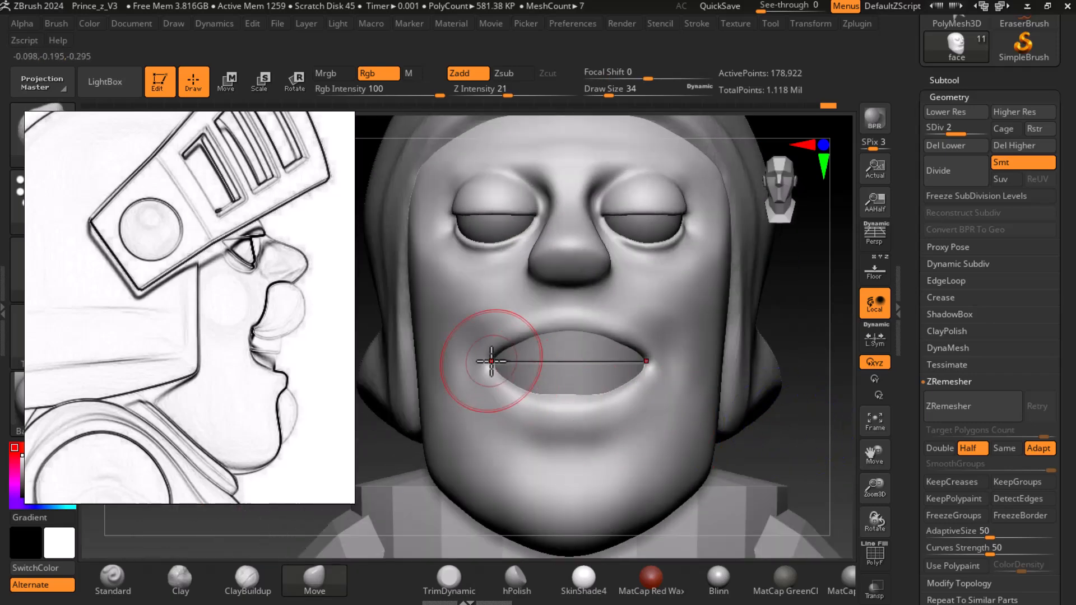
left_click_drag(782, 404, 807, 314)
left_click_drag(484, 359, 487, 365)
mouse_move(800, 431)
left_mouse_down()
mouse_move(803, 457)
mouse_move(807, 443)
left_mouse_up()
left_click_drag(573, 457, 557, 465, "shift")
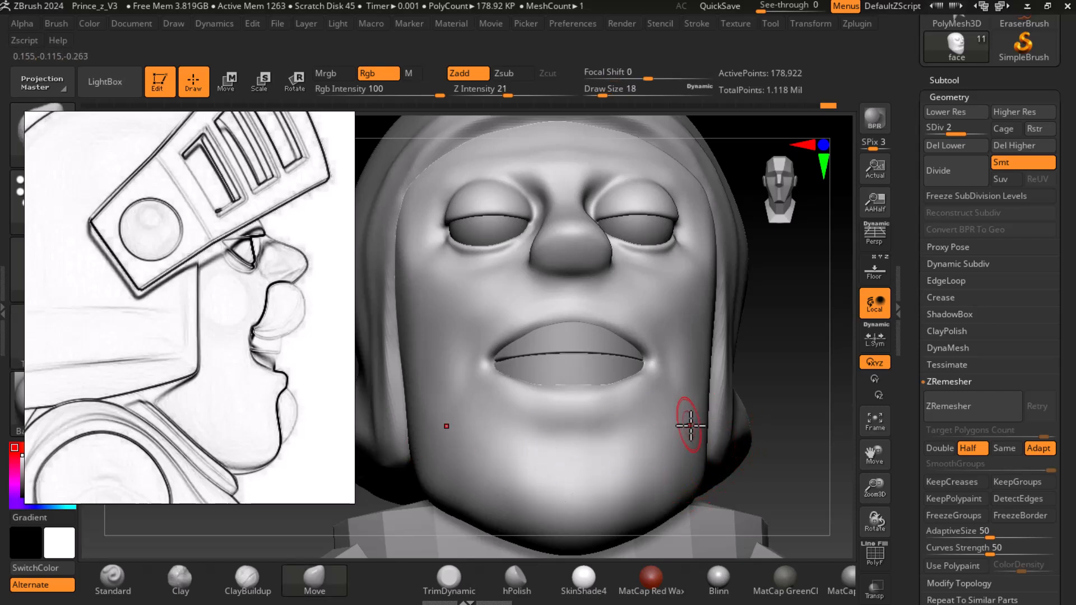
Flatten the area below the mouth corners with hPolish, reducing to Draw Size 10, and smooth the polished surface.
left_click(514, 585)
mouse_move(661, 401)
left_mouse_down()
mouse_move(601, 417)
mouse_move(620, 423)
left_mouse_up()
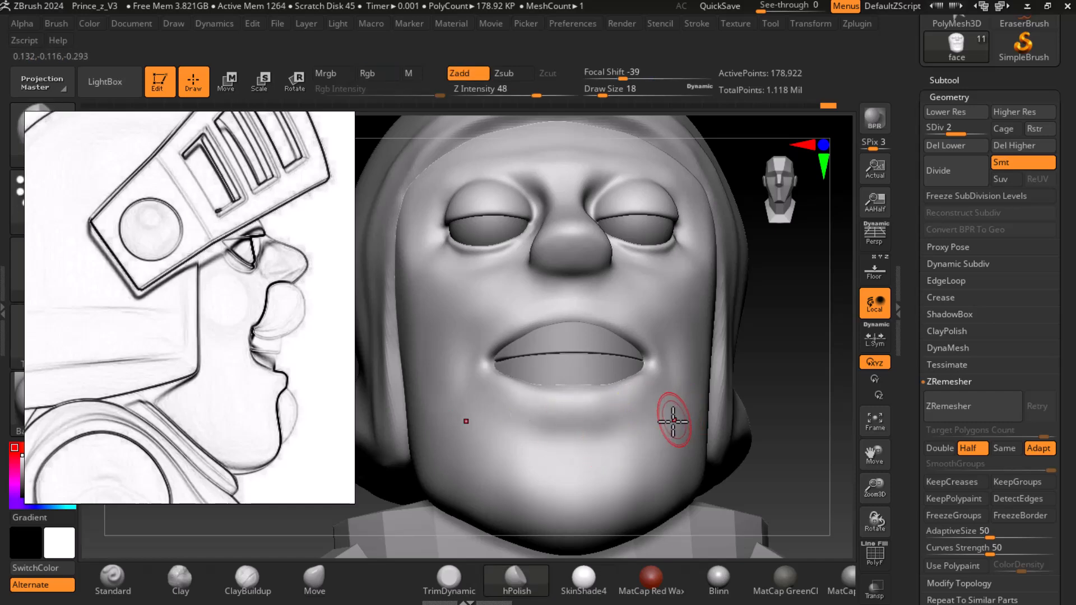
key("bracketleft")
key("bracketright")
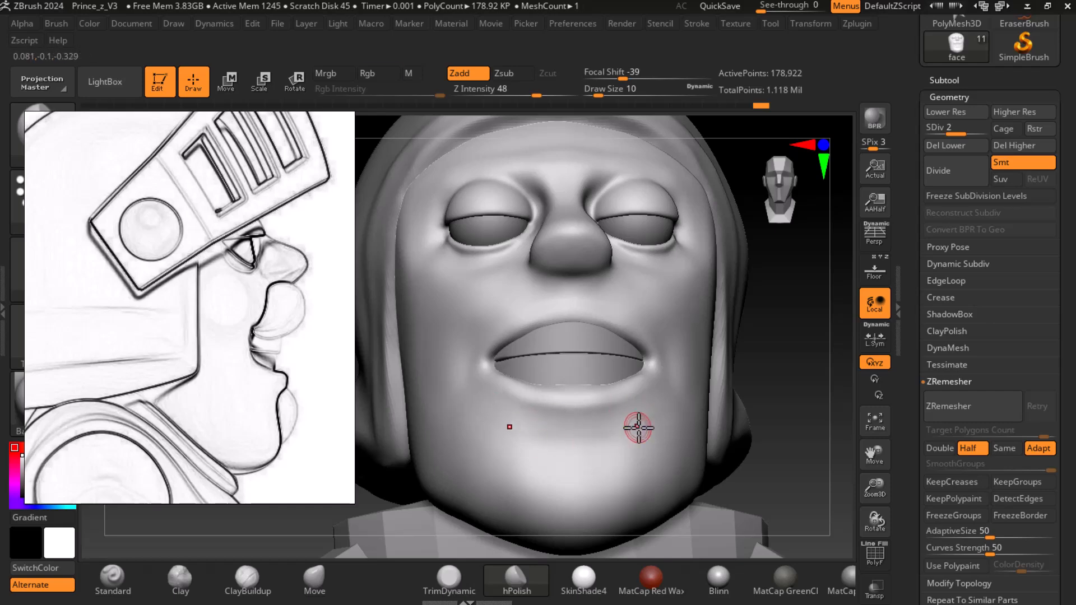
key("shift")
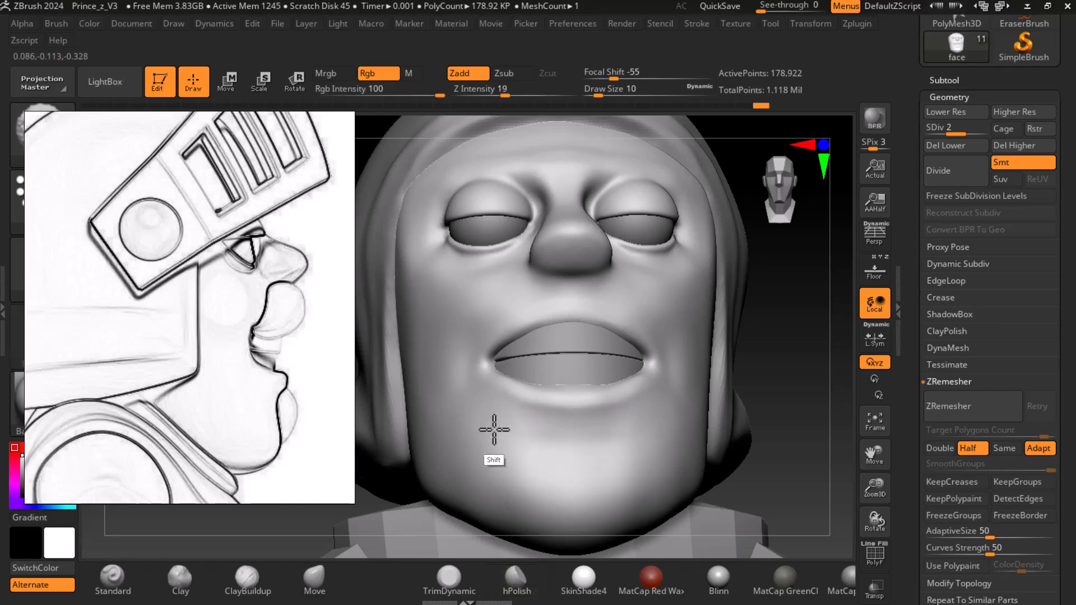
left_click_drag(782, 413, 702, 434)
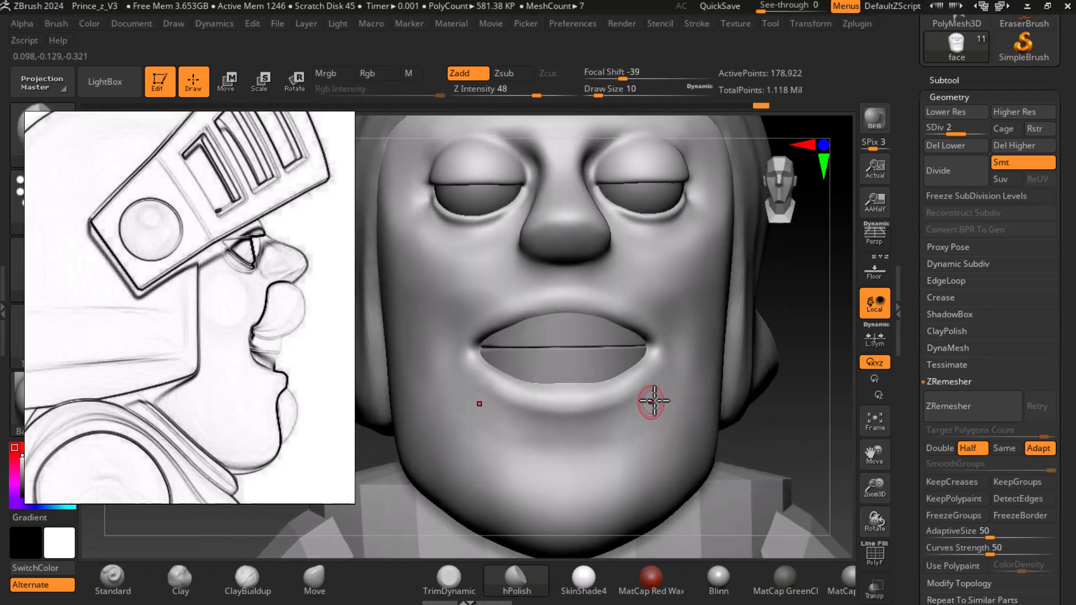
key("alt")
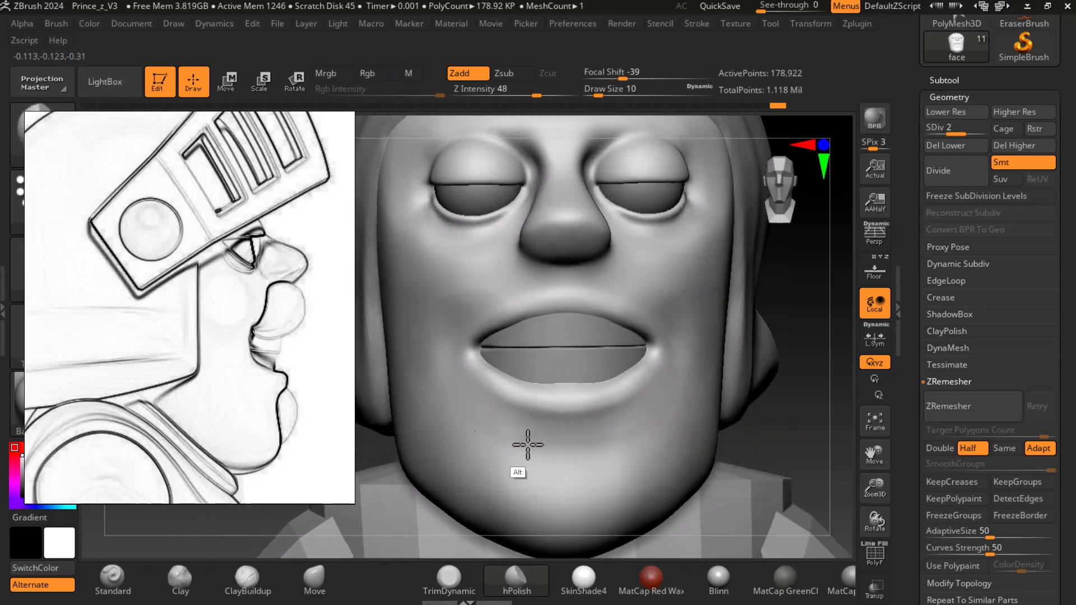
key("shift")
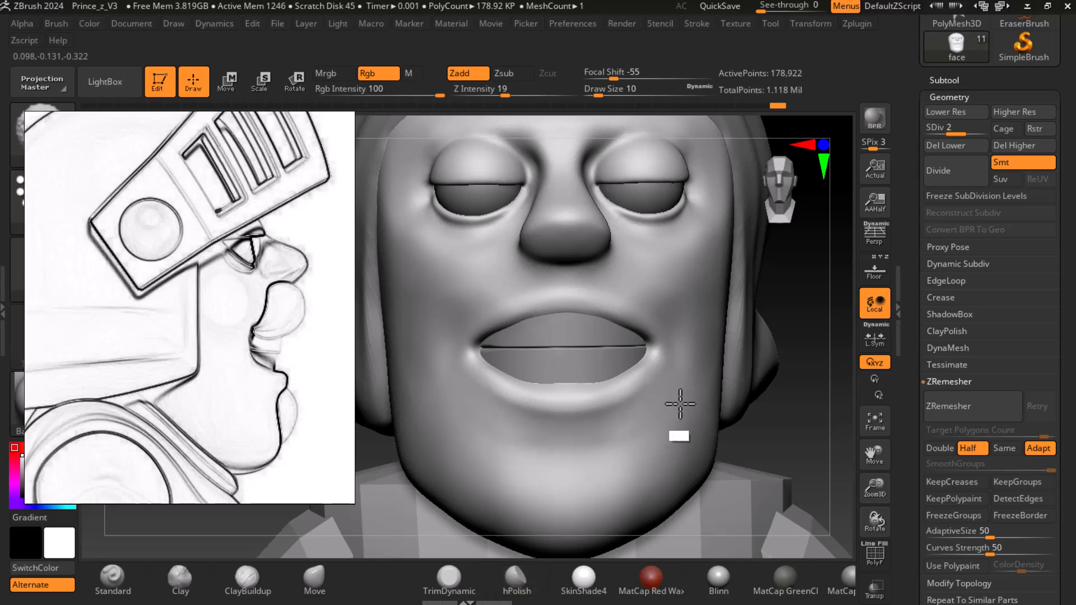
Polish the lower lip's rim with hPolish, then go up to subdivision level 3 and polish the upper lip's edge.
left_click_drag(798, 415, 729, 431, "alt")
mouse_move(643, 367)
left_mouse_down("shift")
mouse_move(562, 401)
mouse_move(469, 384)
mouse_move(633, 369)
left_mouse_up("shift")
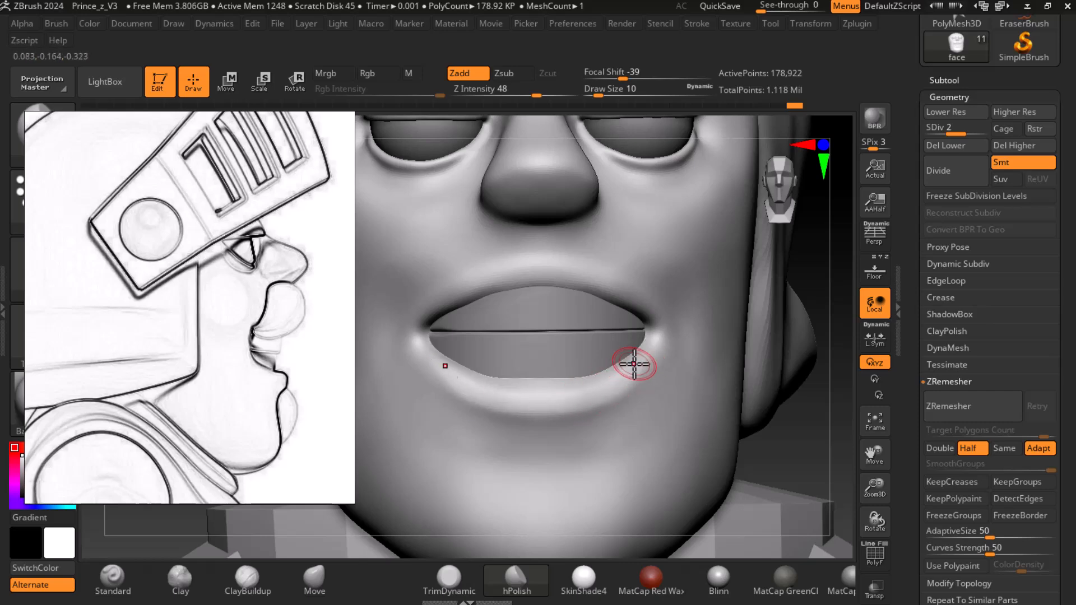
mouse_move(526, 403)
left_mouse_down()
mouse_move(431, 357)
mouse_move(443, 373)
left_mouse_up()
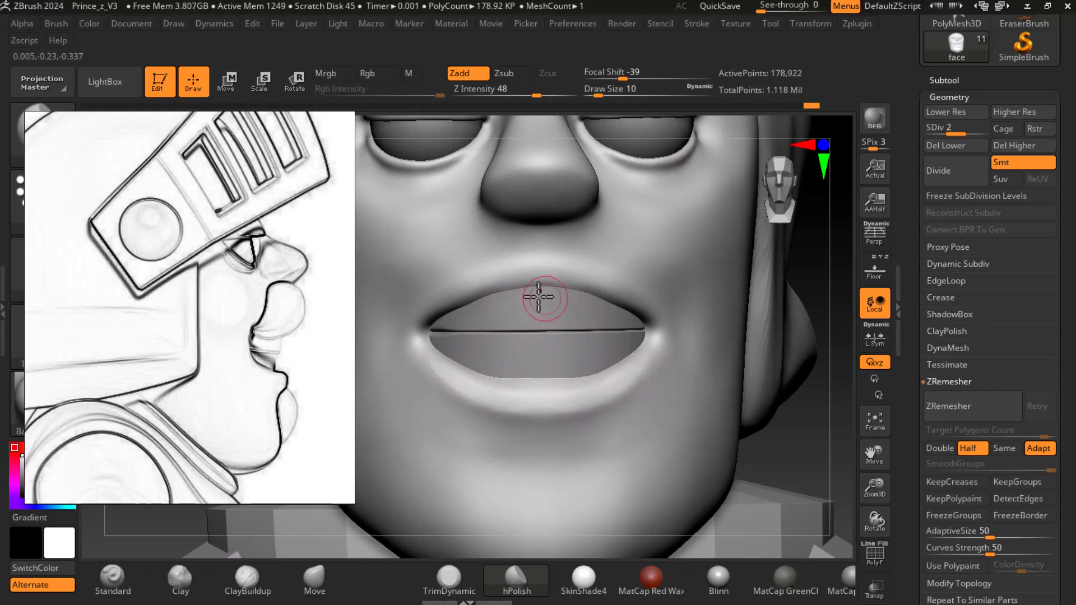
left_click_drag(782, 450, 759, 377)
key("d")
mouse_move(536, 278)
left_mouse_down()
mouse_move(475, 285)
mouse_move(410, 328)
mouse_move(528, 283)
left_mouse_up()
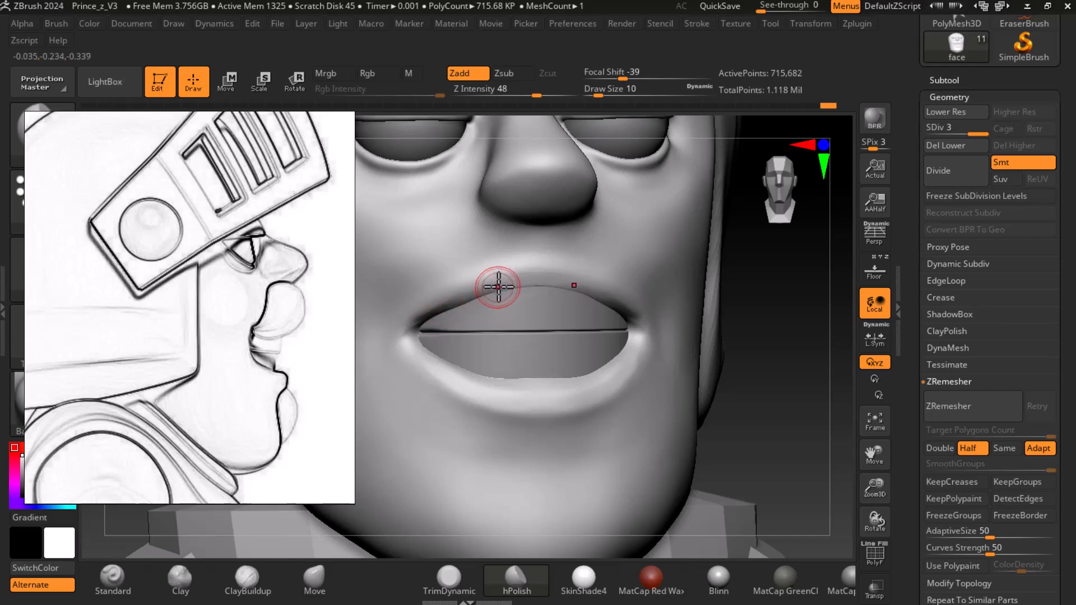
Bring up the mouth of the colour render in the reference board and compare it with the sculpted lips.
scroll(143, 287, "down", 5)
scroll(168, 297, "down", 3)
middle_click_drag(110, 280, 298, 362)
scroll(166, 317, "up", 4)
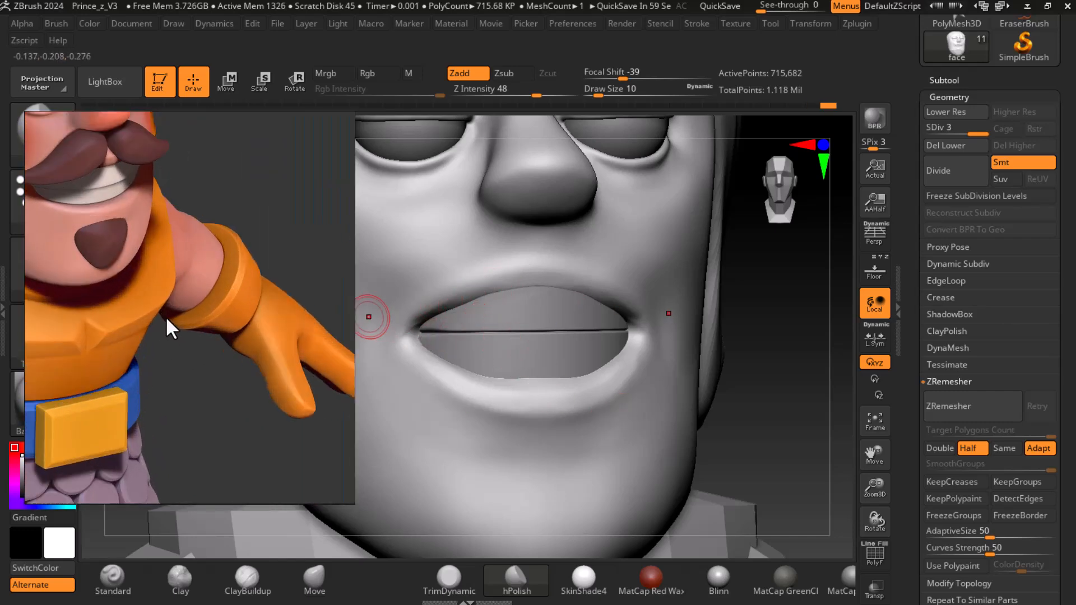
mouse_move(802, 432)
left_mouse_down()
mouse_move(815, 441)
mouse_move(805, 427)
left_mouse_up()
key("ctrl")
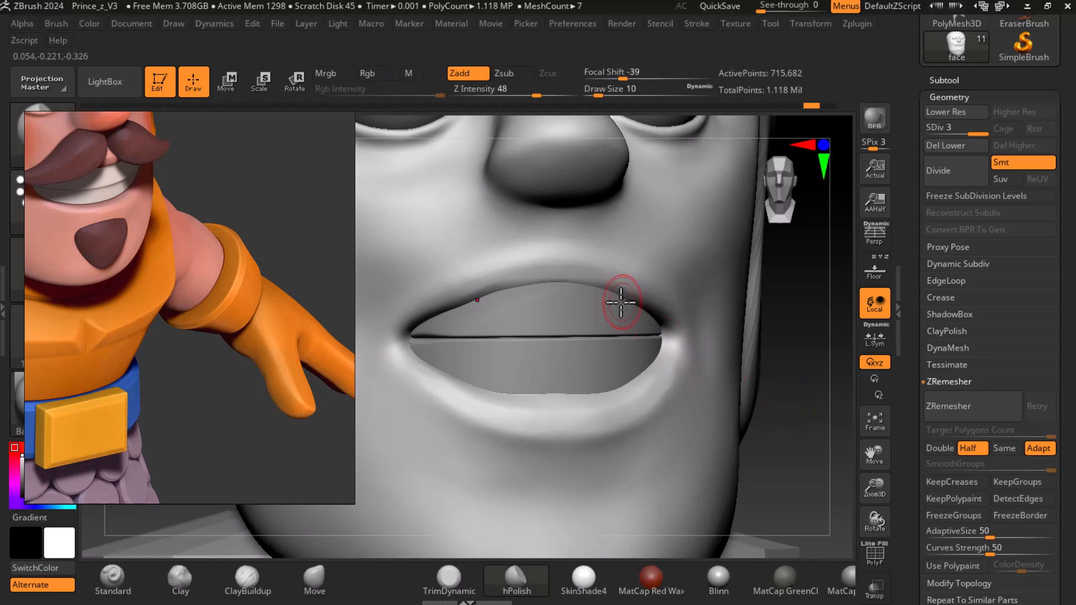
Build up a thin rim along the upper lip with ClayBuildup at Z Intensity 3 and Draw Size 10.
left_click(247, 577)
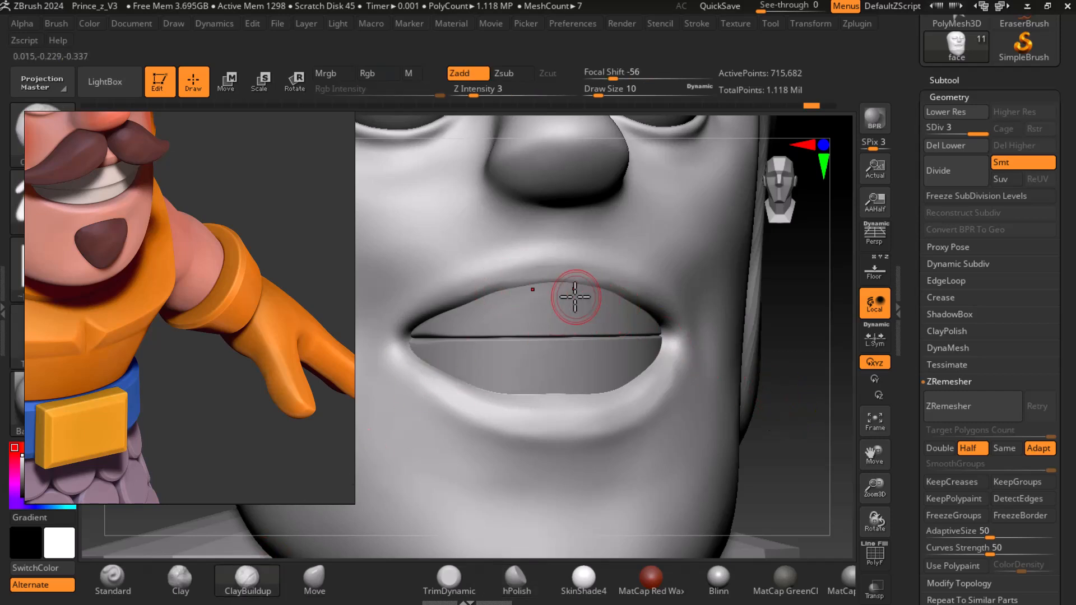
mouse_move(564, 274)
left_mouse_down()
mouse_move(444, 308)
mouse_move(506, 276)
left_mouse_up()
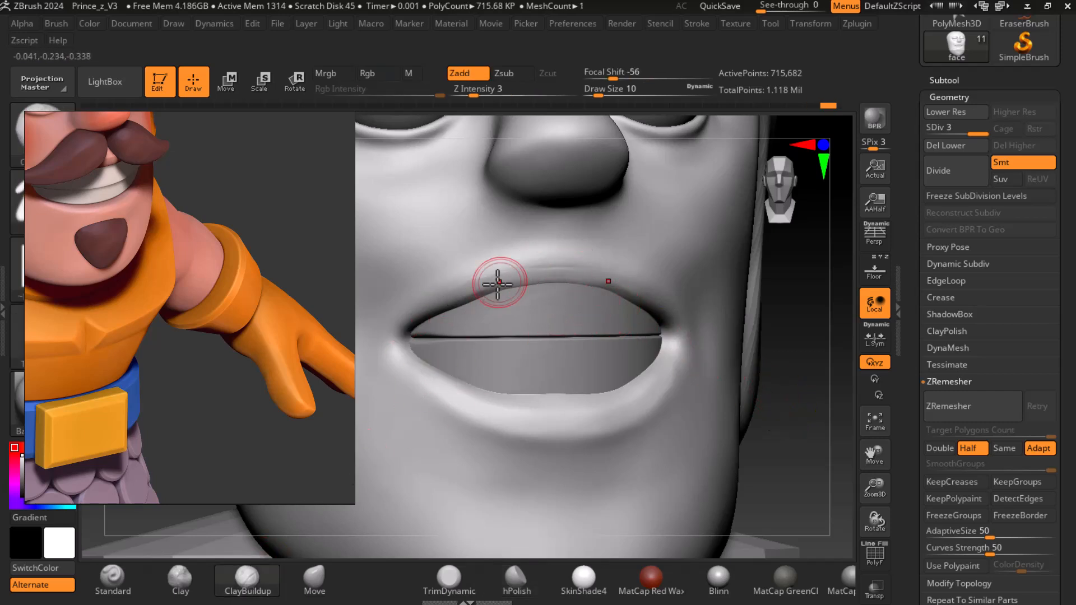
left_click_drag(403, 318, 568, 275)
left_click_drag(788, 440, 765, 375)
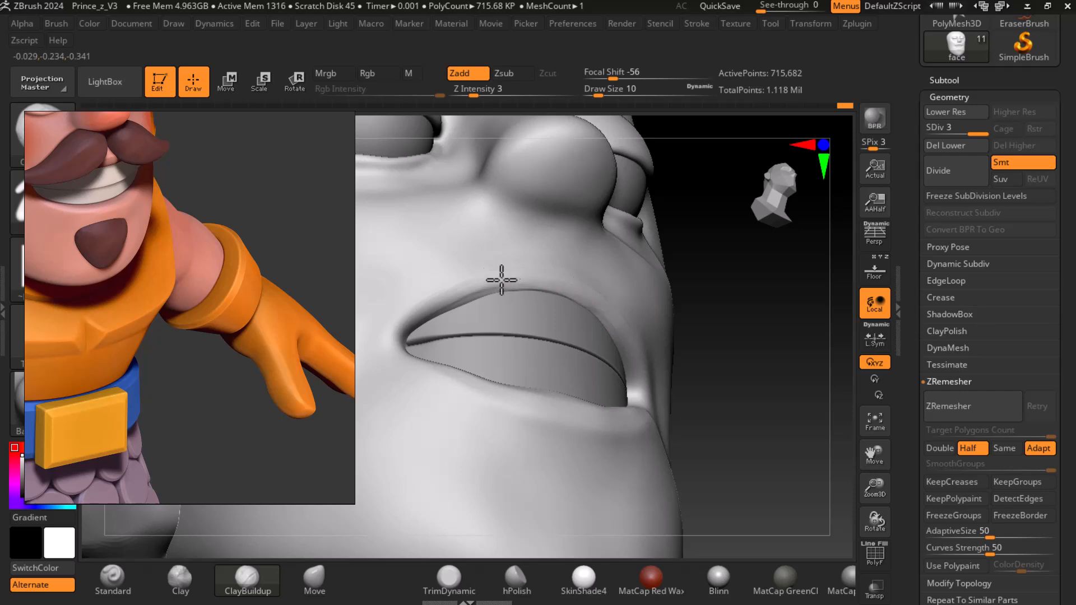
mouse_move(496, 286)
left_mouse_down()
mouse_move(591, 294)
mouse_move(627, 342)
left_mouse_up()
left_click_drag(708, 366, 692, 359)
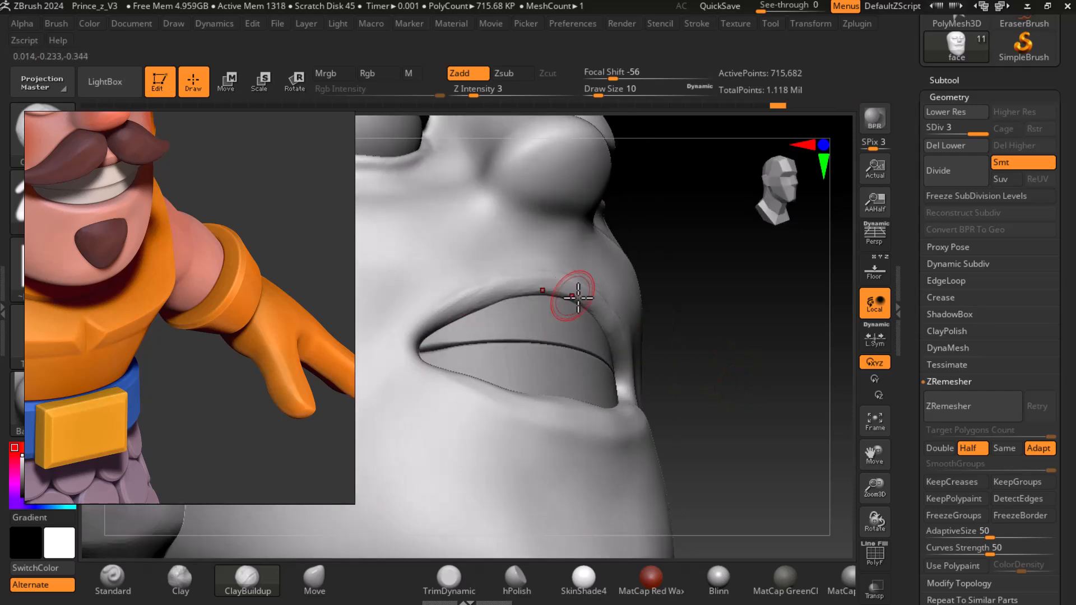
mouse_move(512, 299)
left_mouse_down()
mouse_move(572, 298)
mouse_move(619, 341)
left_mouse_up()
mouse_move(730, 377)
left_mouse_down()
mouse_move(717, 404)
mouse_move(679, 380)
left_mouse_up()
mouse_move(617, 367)
left_mouse_down()
mouse_move(629, 360)
mouse_move(530, 290)
left_mouse_up()
mouse_move(447, 296)
left_mouse_down()
mouse_move(366, 323)
mouse_move(521, 292)
mouse_move(637, 370)
mouse_move(579, 303)
mouse_move(477, 270)
left_mouse_up()
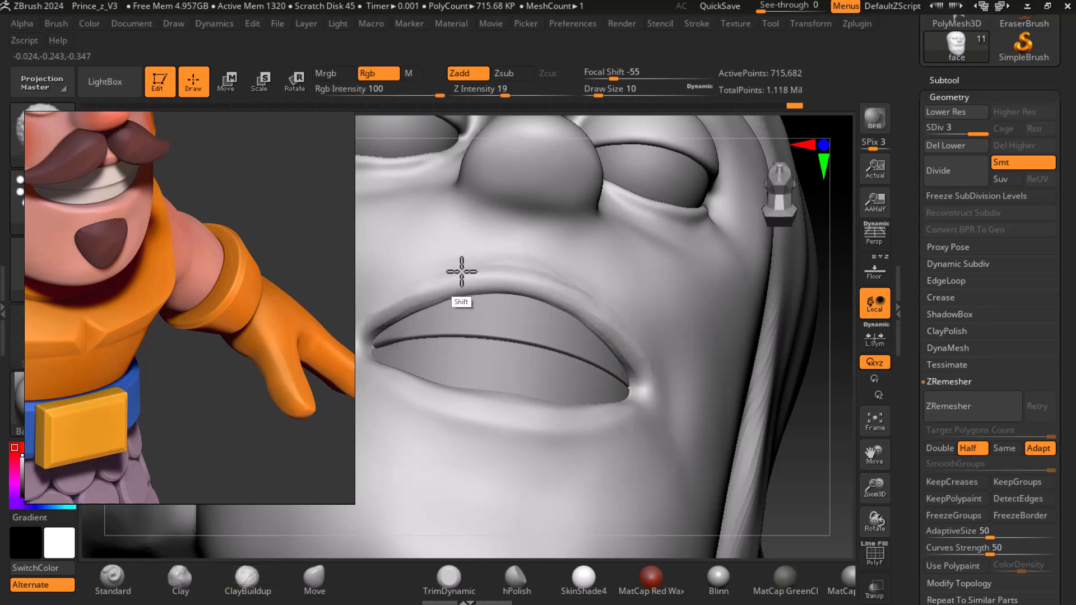
Smooth the built-up clay along the upper lip toward the mouth corner.
left_click_drag(823, 457, 826, 506)
mouse_move(510, 272)
left_mouse_down("shift")
mouse_move(401, 291)
mouse_move(454, 268)
mouse_move(646, 340)
left_mouse_up("shift")
left_click_drag(803, 427, 716, 408)
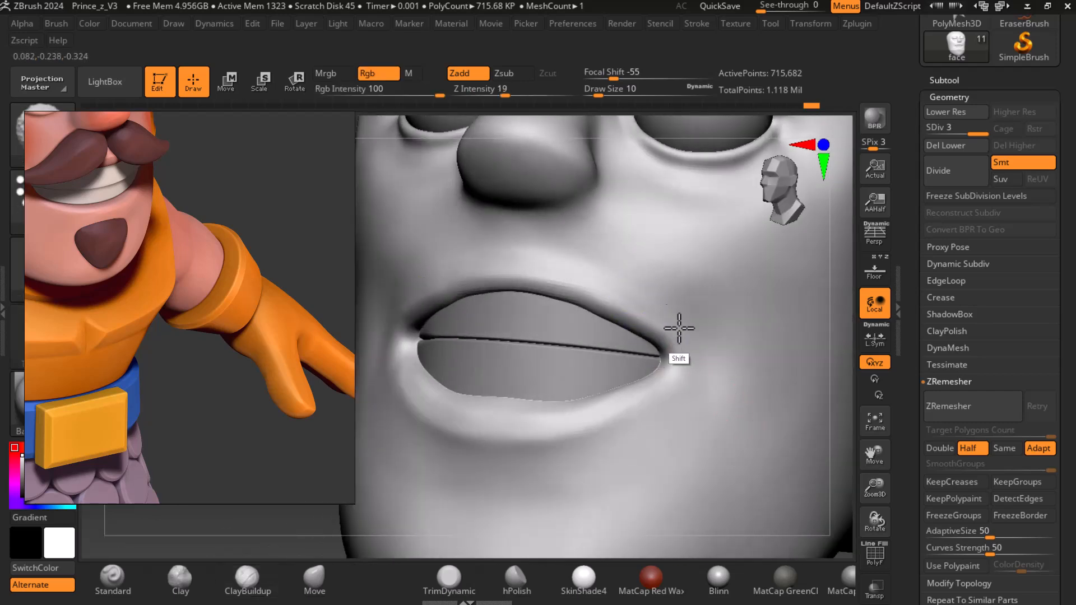
Polish the area above the upper lip with hPolish at Draw Size 6 and smooth the surface.
key("b")
key("c")
key("b")
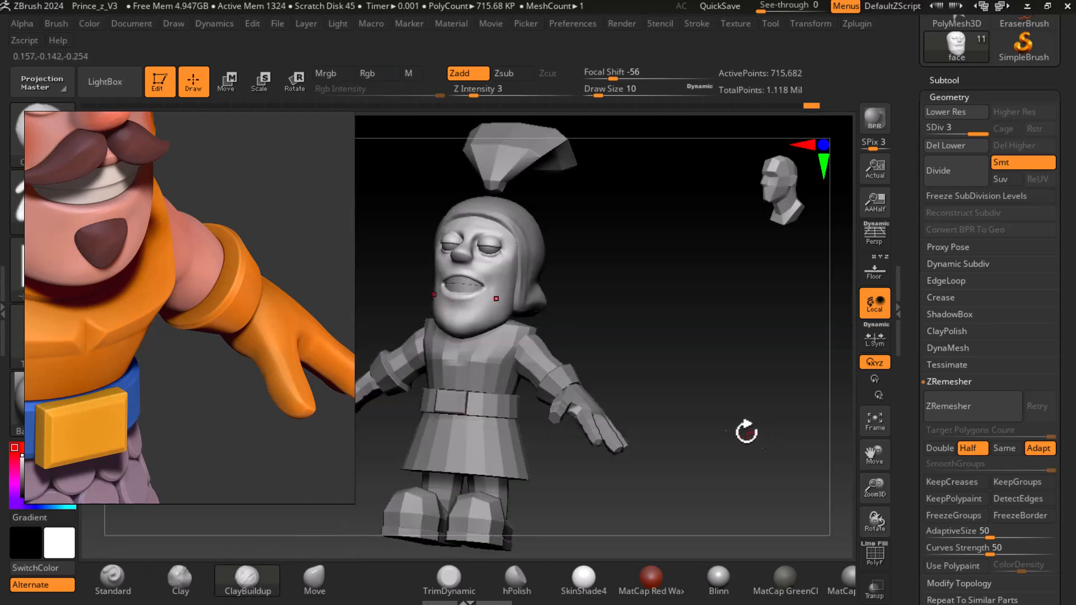
left_click_drag(745, 435, 768, 396)
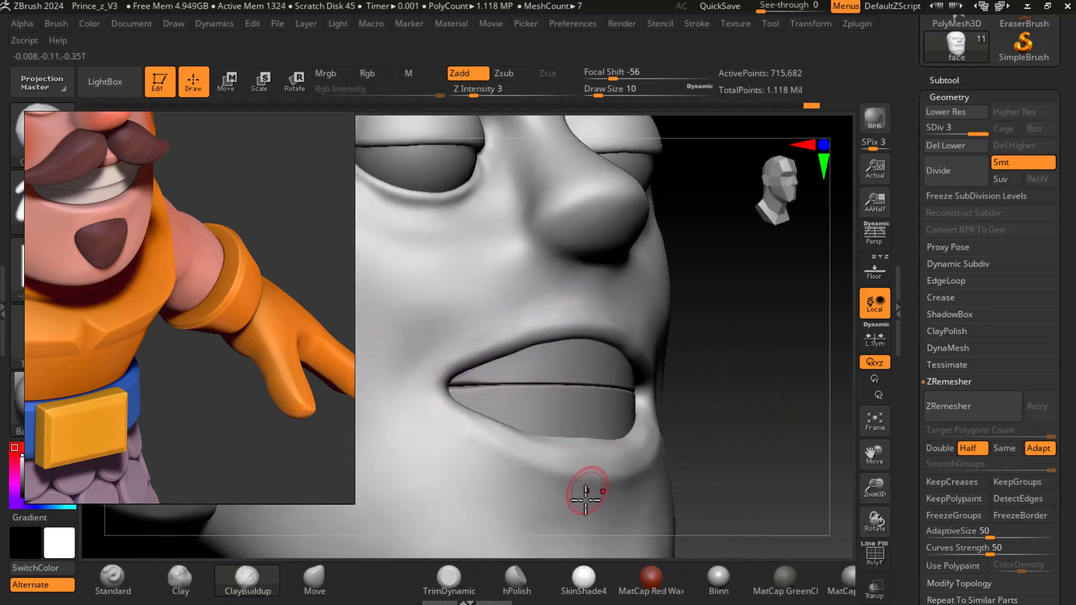
left_click_drag(764, 360, 747, 412)
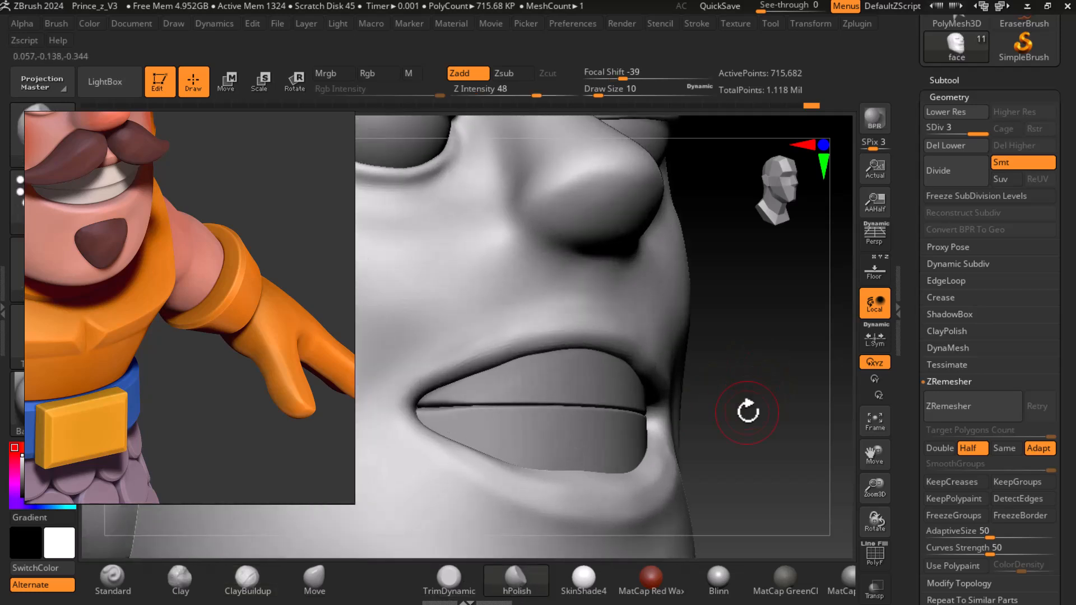
mouse_move(697, 346)
left_mouse_down()
mouse_move(785, 456)
mouse_move(792, 385)
mouse_move(620, 377)
left_mouse_up()
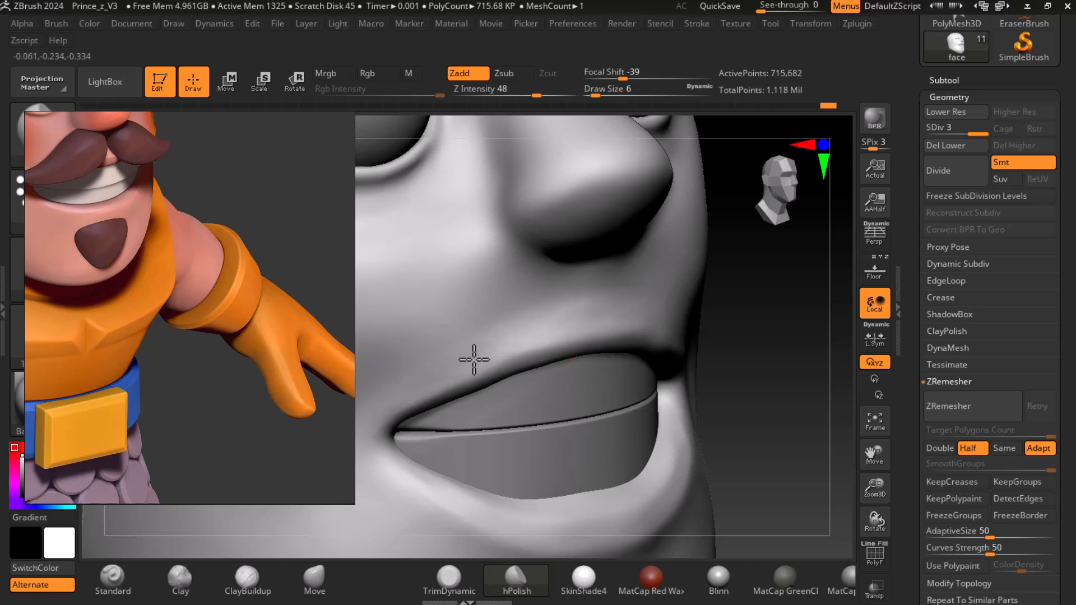
mouse_move(587, 303)
left_mouse_down()
mouse_move(577, 308)
mouse_move(597, 302)
left_mouse_up()
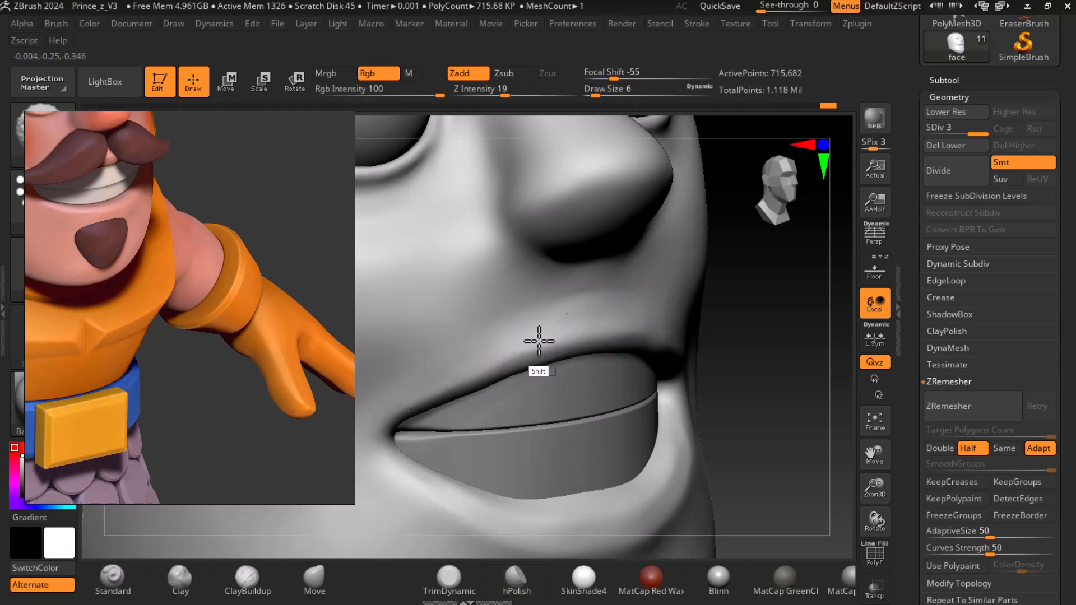
left_click_drag(721, 361, 764, 365, "shift")
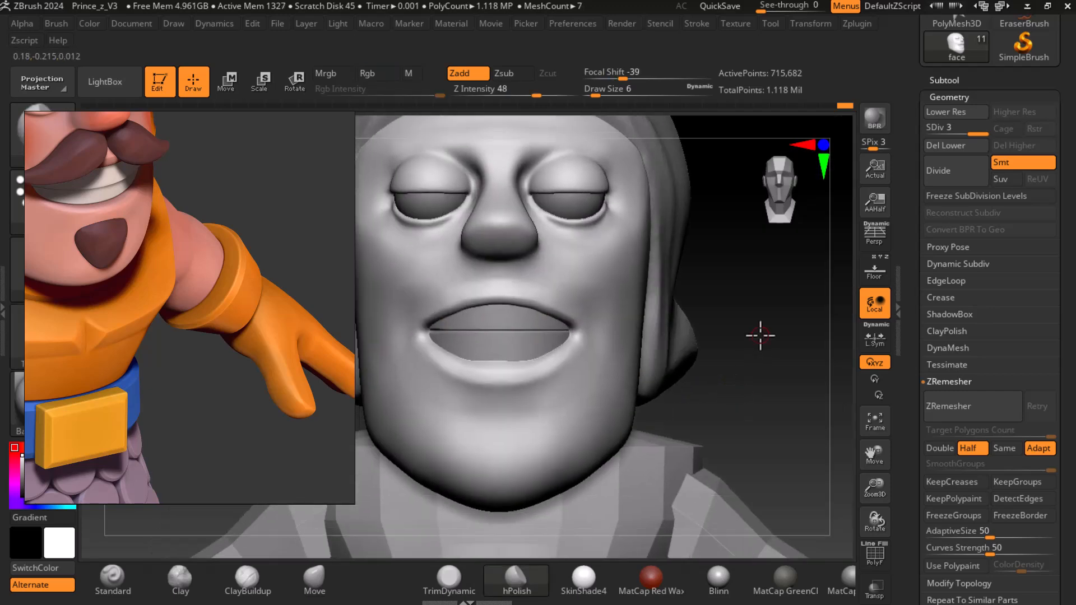
Smooth the lower lip along its rim and around the mouth corners, working from several angles.
left_click_drag(747, 333, 794, 377)
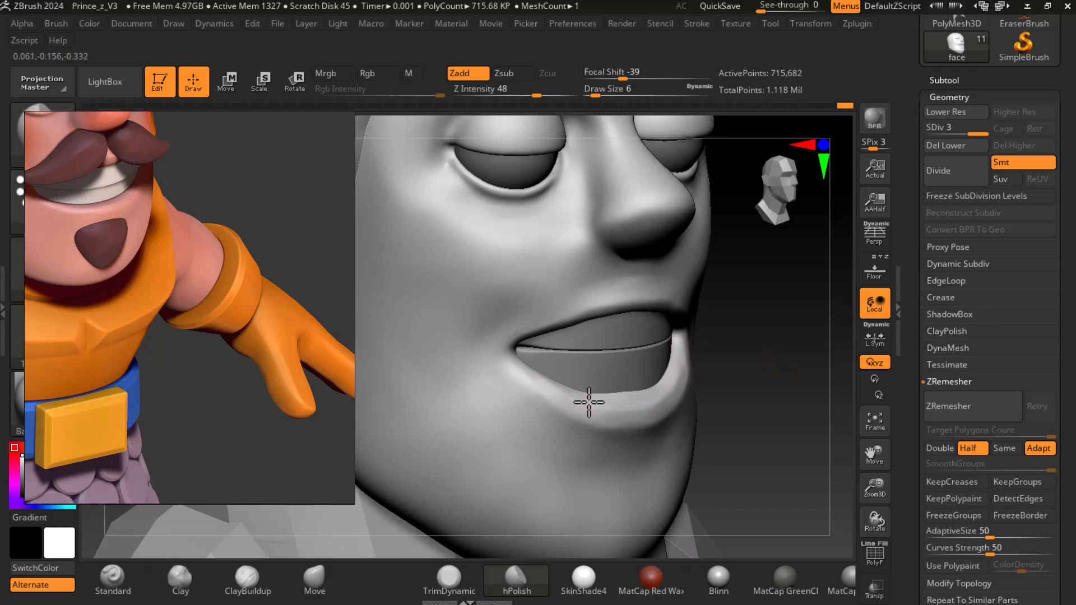
key("shift")
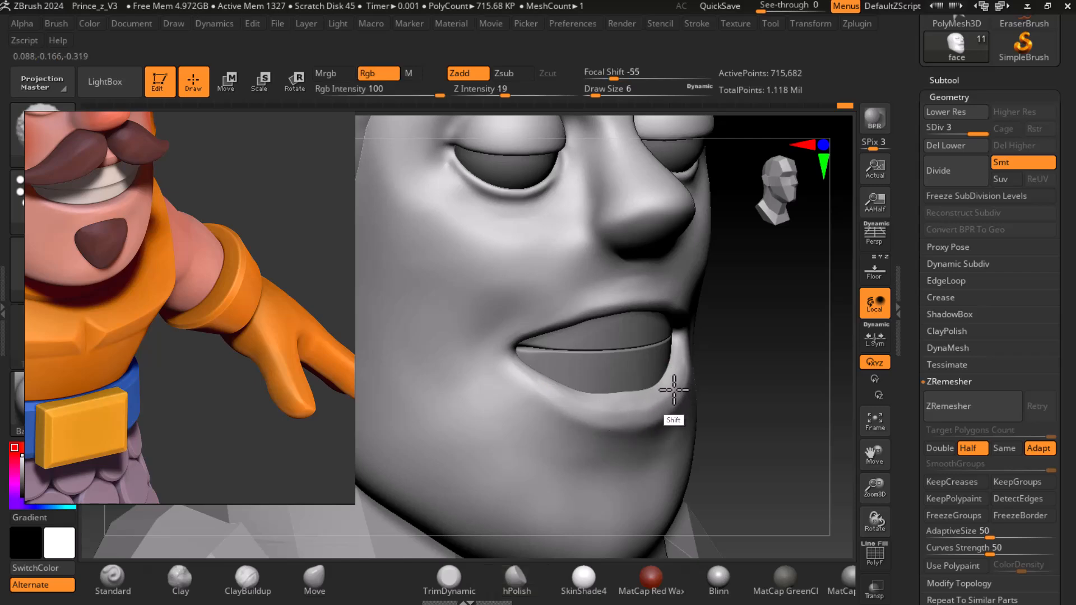
left_click_drag(708, 378, 673, 383, "shift")
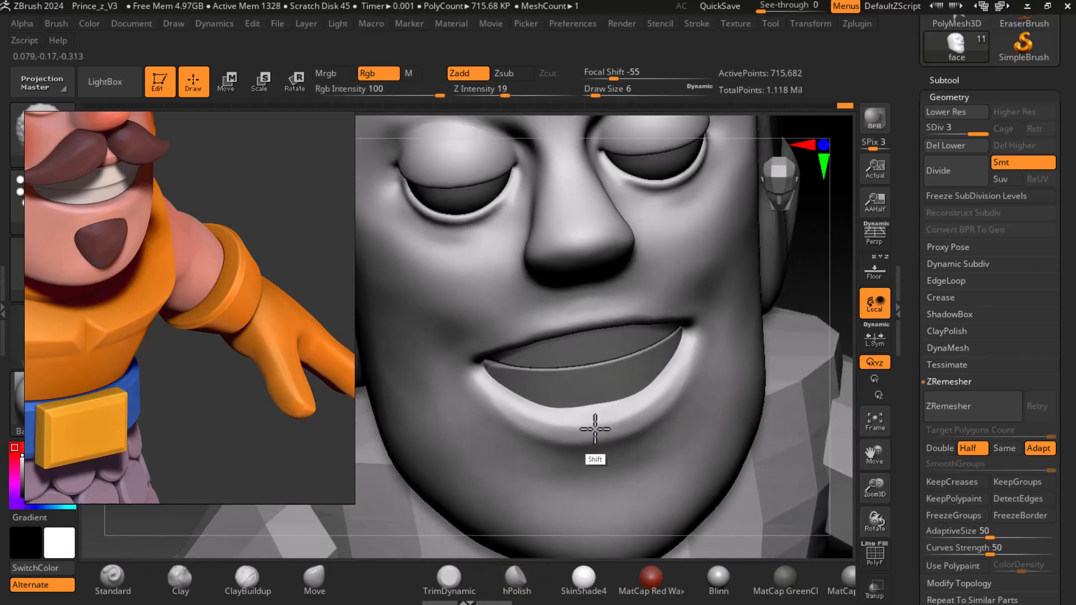
left_click_drag(817, 330, 815, 227)
key("shift")
left_click_drag(469, 397, 472, 399, "shift")
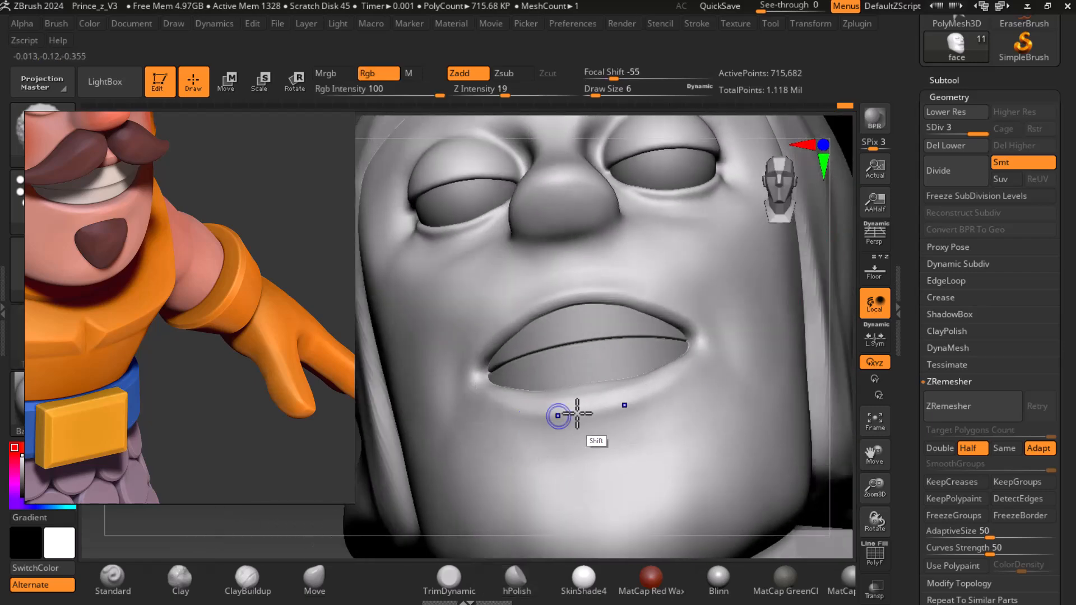
key("f")
mouse_move(785, 317)
left_mouse_down("shift")
mouse_move(764, 384)
mouse_move(725, 399)
mouse_move(823, 449)
left_mouse_up("shift")
left_click_drag(574, 387, 551, 387, "shift")
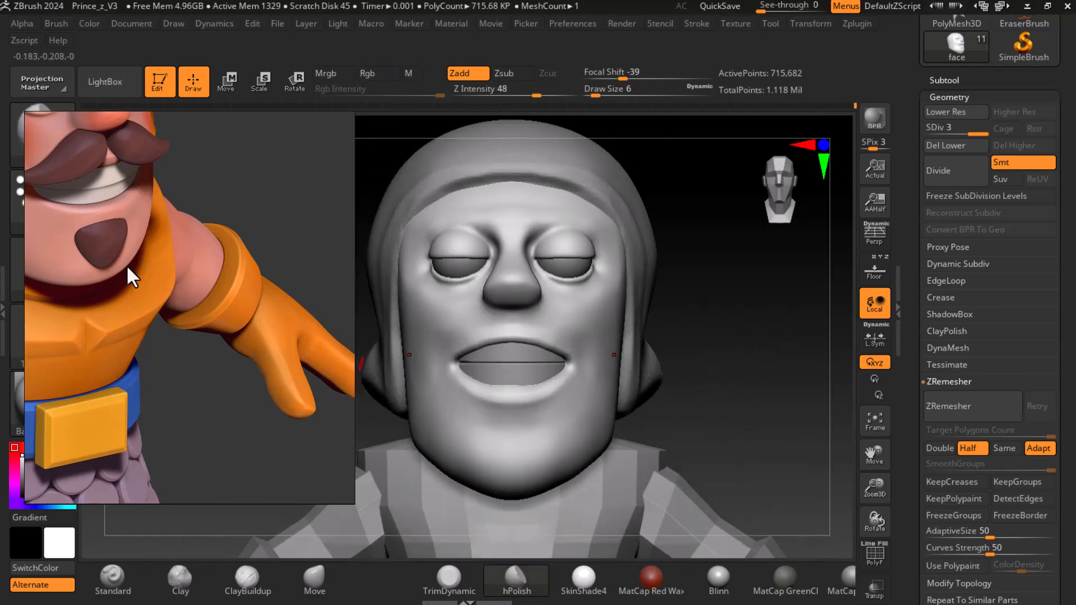
Compare the face with the colour render and frame the front sketch of the prince in the reference board.
scroll(125, 276, "down", 2)
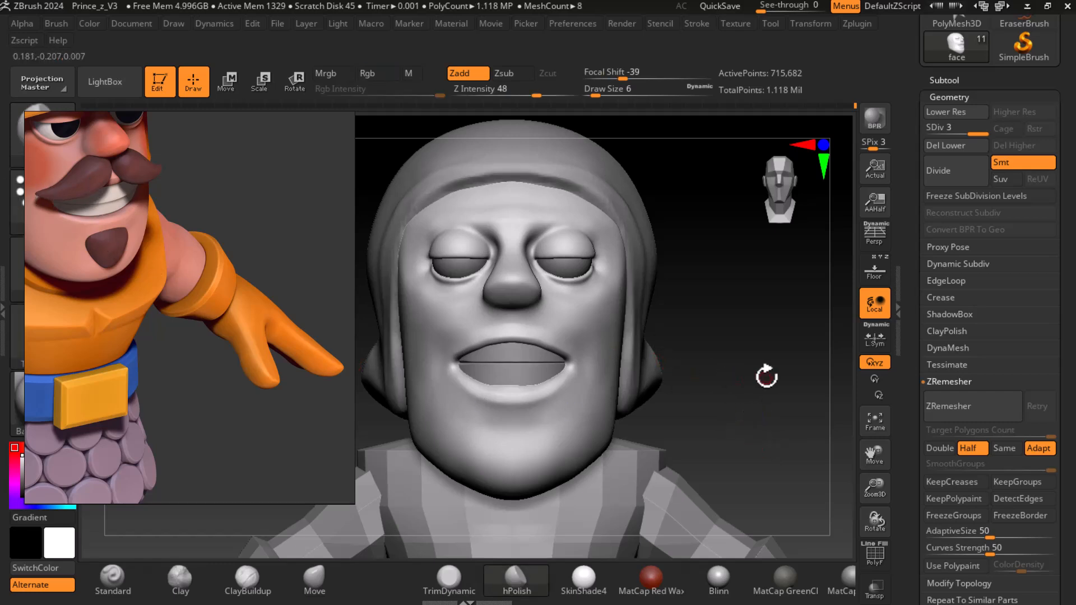
right_click_drag(744, 383, 757, 402, "ctrl")
mouse_move(668, 332)
right_mouse_down()
mouse_move(768, 361)
mouse_move(822, 396)
mouse_move(790, 397)
mouse_move(805, 375)
right_mouse_up()
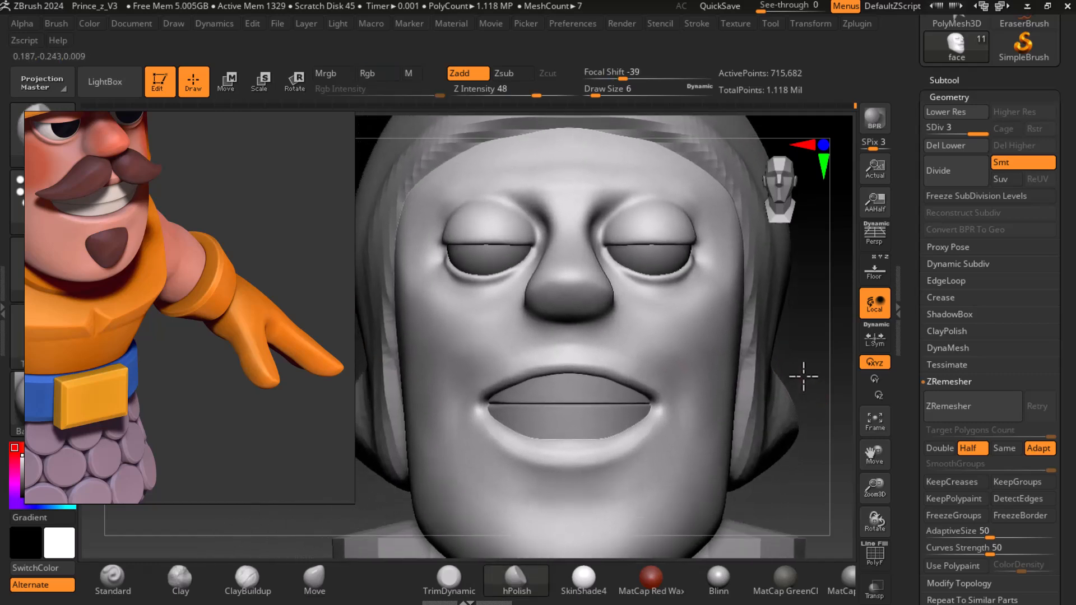
scroll(103, 269, "down", 6)
mouse_move(181, 337)
middle_mouse_down()
mouse_move(144, 339)
mouse_move(64, 297)
middle_mouse_up()
scroll(271, 311, "up", 2)
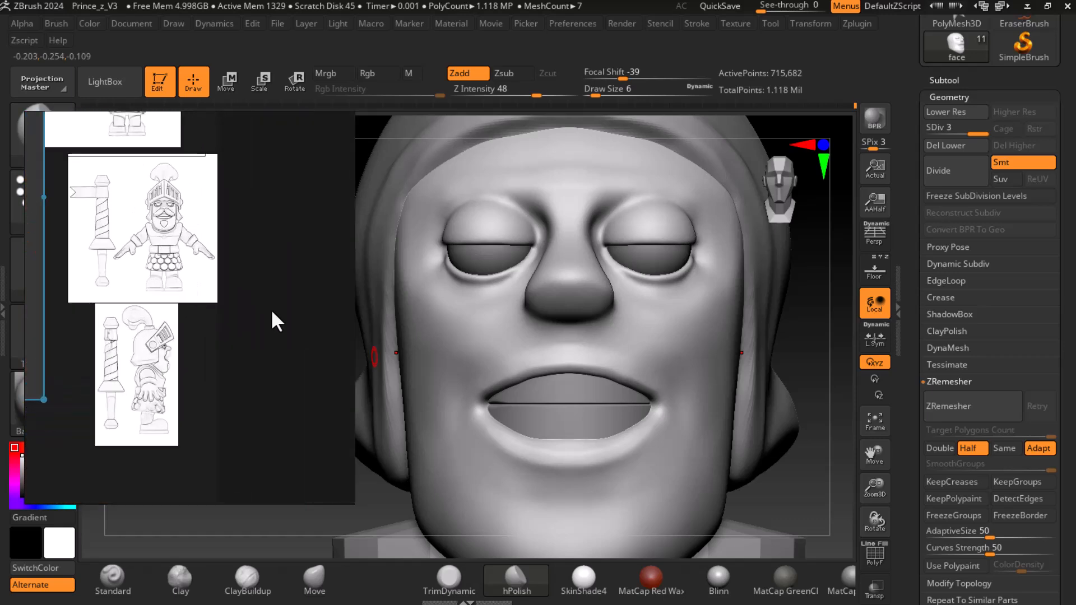
scroll(234, 311, "up", 3)
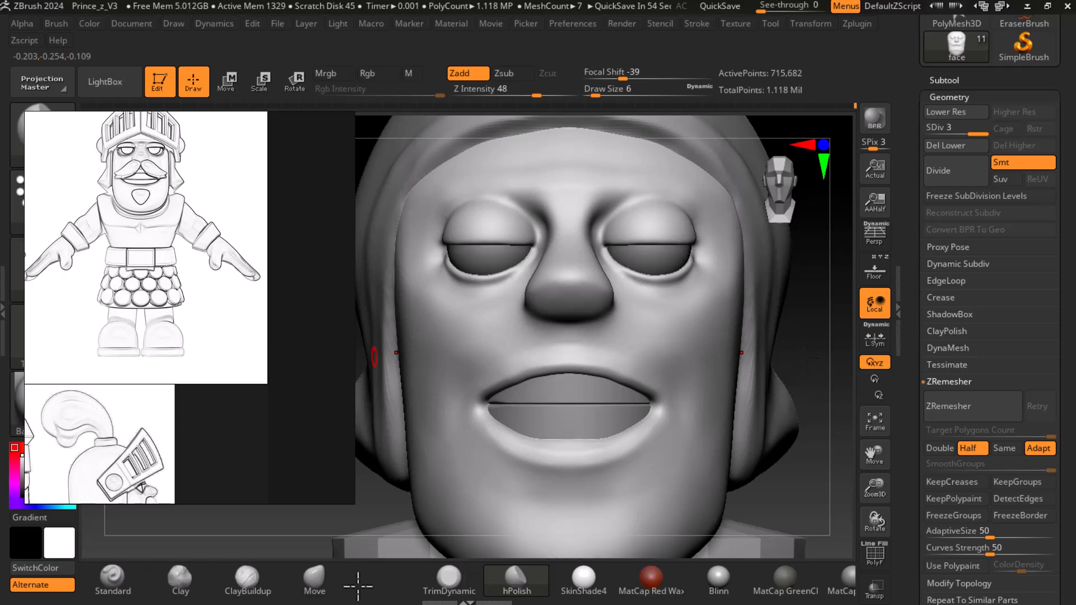
Lower the face to subdivision level 1 and adjust its sides with the Move brush at Draw Size 42.
left_click(316, 579)
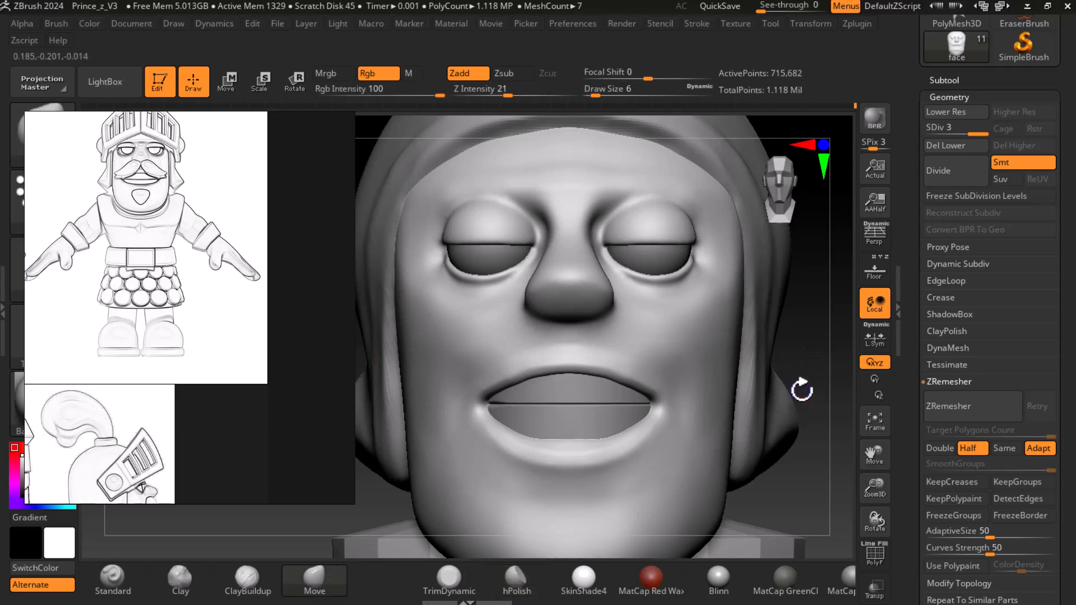
key("shift")
key("shift+d")
key("shift+d")
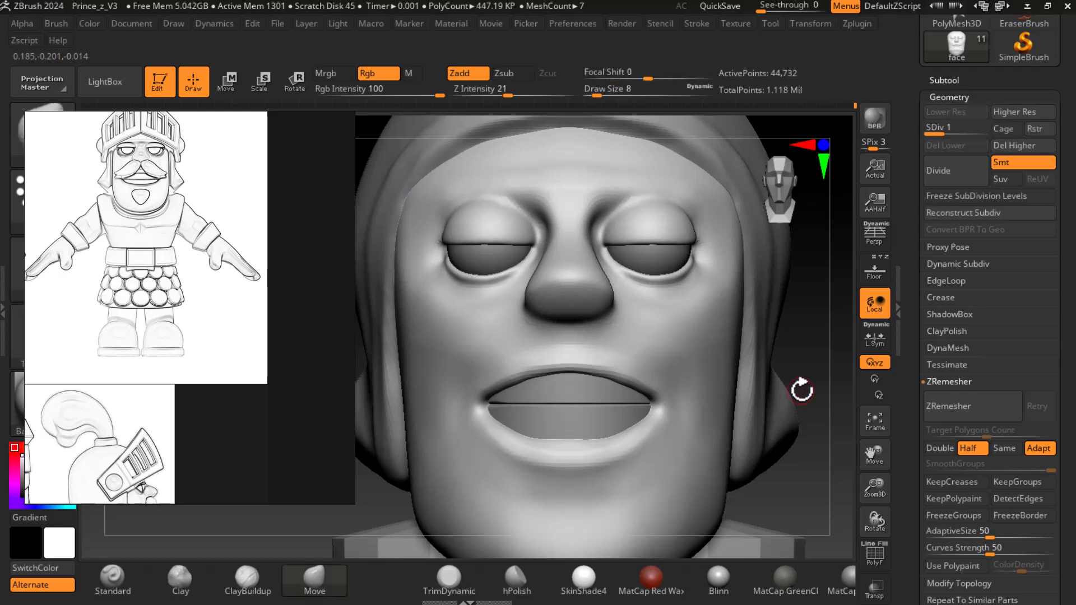
key("bracketright")
left_click_drag(743, 244, 738, 312)
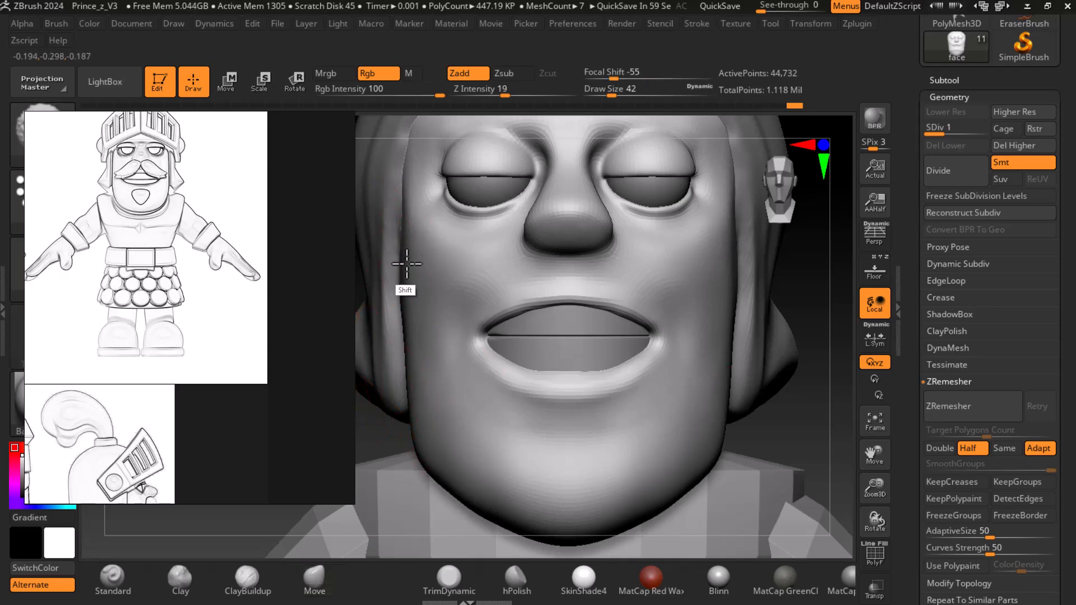
Smooth both sides of the face along the cheeks beside the hood.
left_click_drag(407, 260, 414, 314, "shift")
left_click_drag(836, 384, 781, 396)
mouse_move(731, 336)
left_mouse_down("shift")
mouse_move(715, 240)
mouse_move(704, 271)
mouse_move(726, 392)
left_mouse_up("shift")
left_click_drag(785, 447, 835, 445)
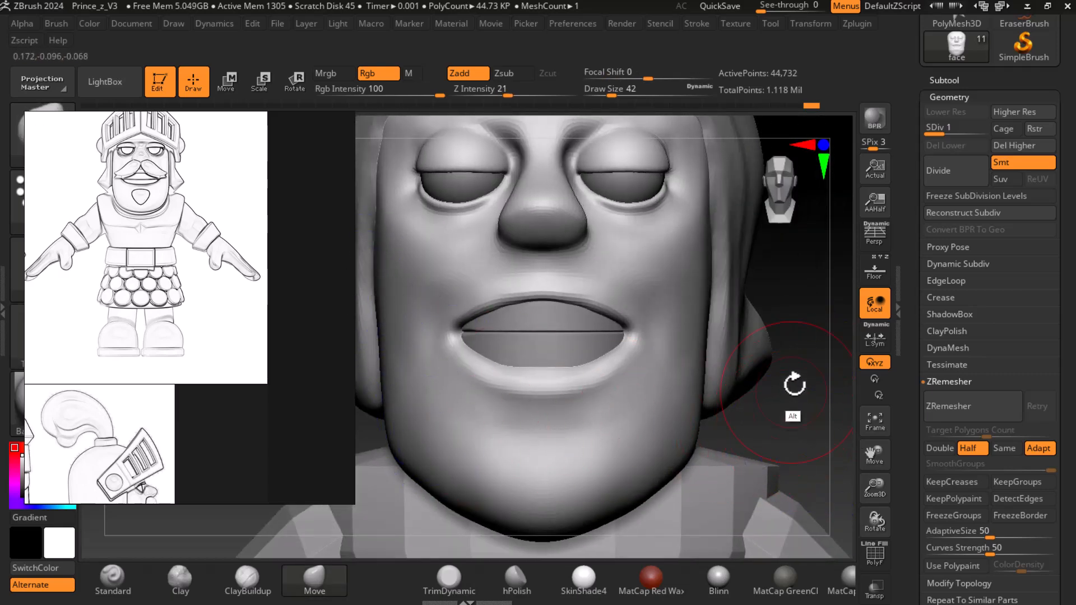
Adjust the lower corners of the jaw with the Move brush and check the chin from below and from the front.
left_click_drag(792, 388, 787, 495, "alt")
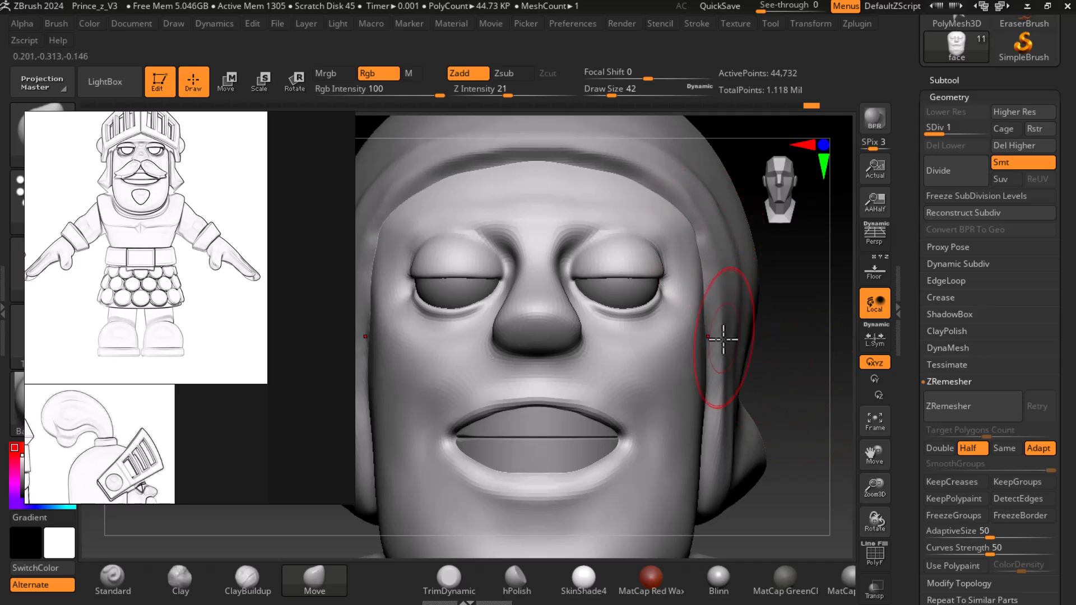
left_click_drag(799, 414, 794, 289, "alt")
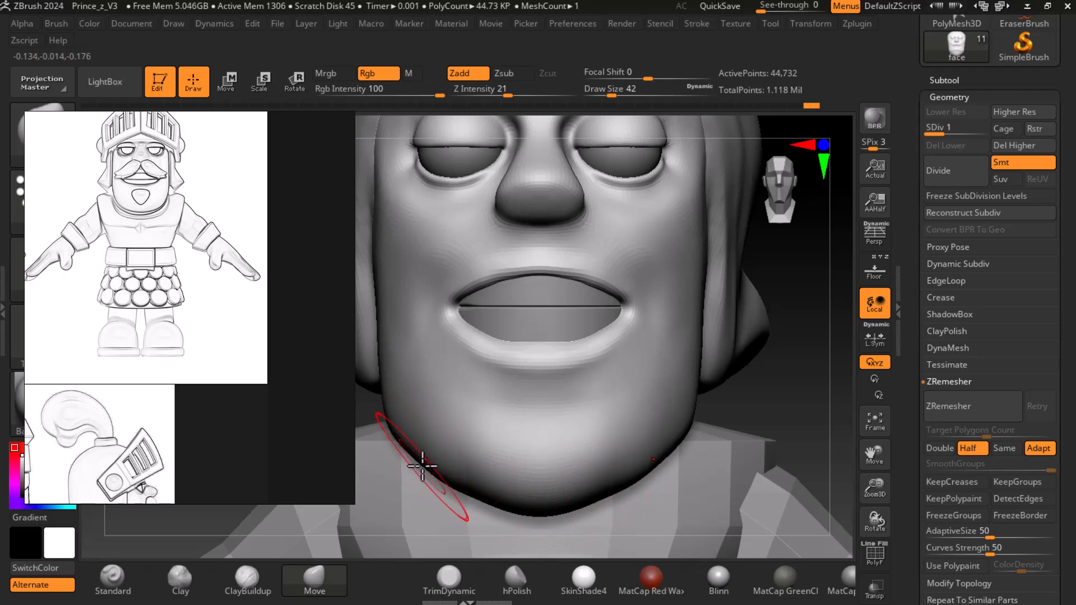
left_click_drag(435, 465, 432, 468)
left_click_drag(783, 367, 794, 305)
left_click_drag(781, 432, 791, 331)
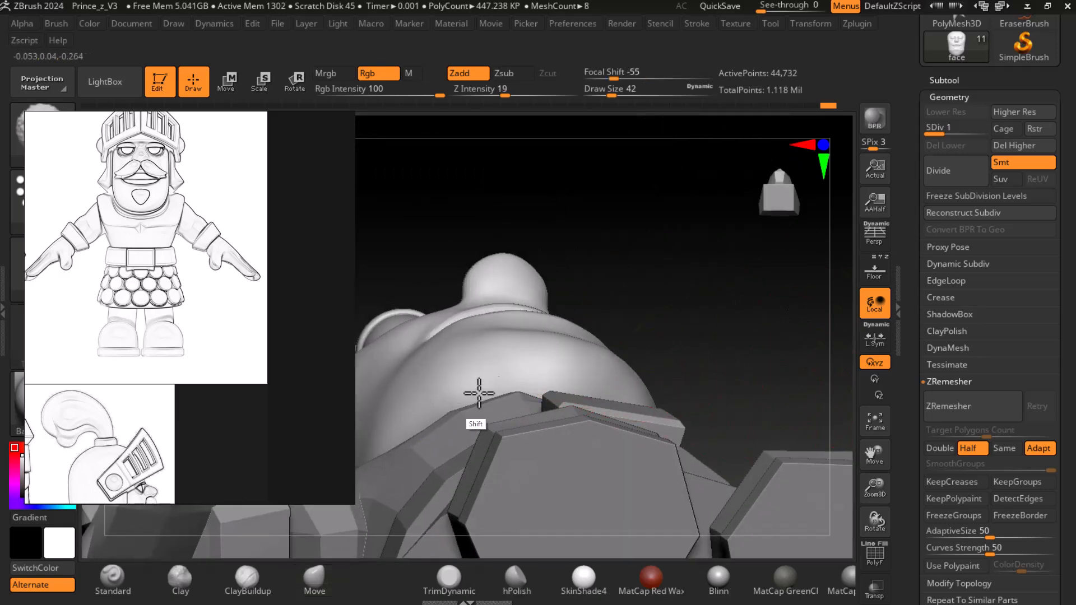
left_click_drag(720, 339, 745, 451)
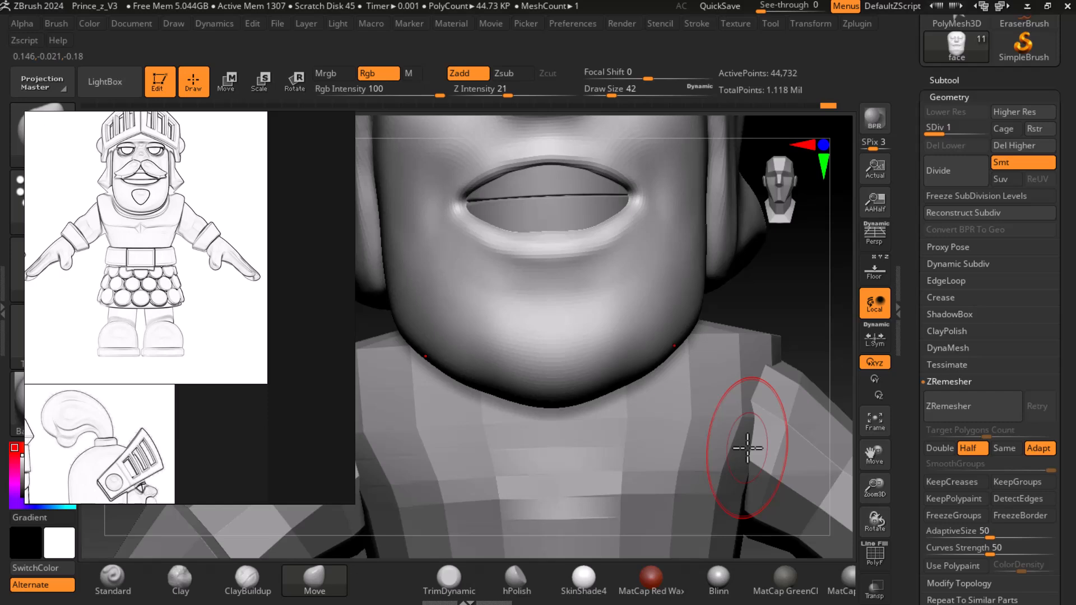
key("f")
left_click_drag(745, 375, 774, 387, "shift")
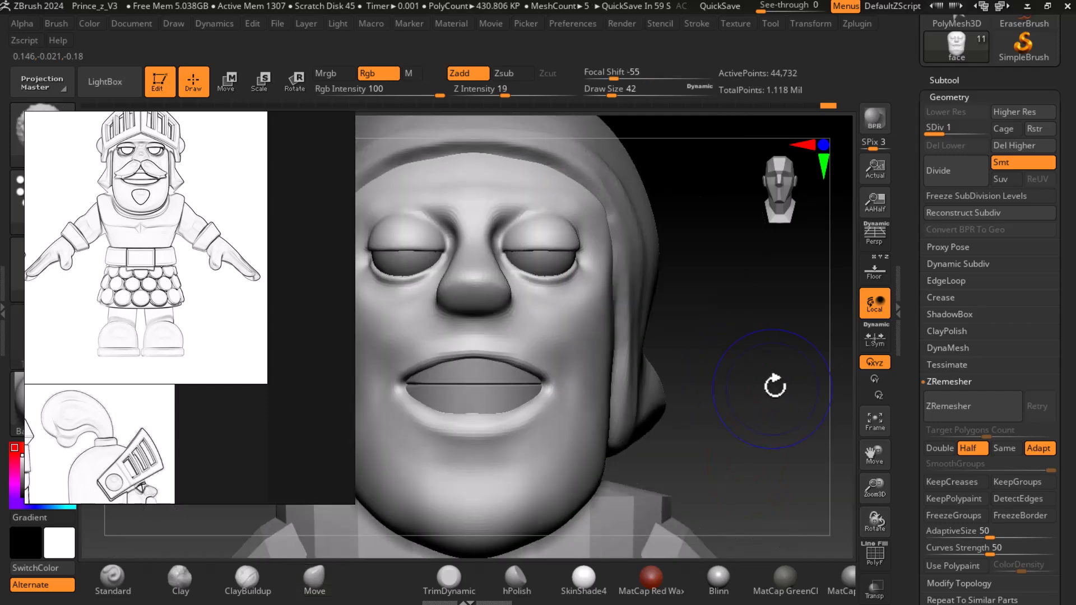
Return the face to subdivision level 3 and overlay the front reference sketch on the model.
key("d")
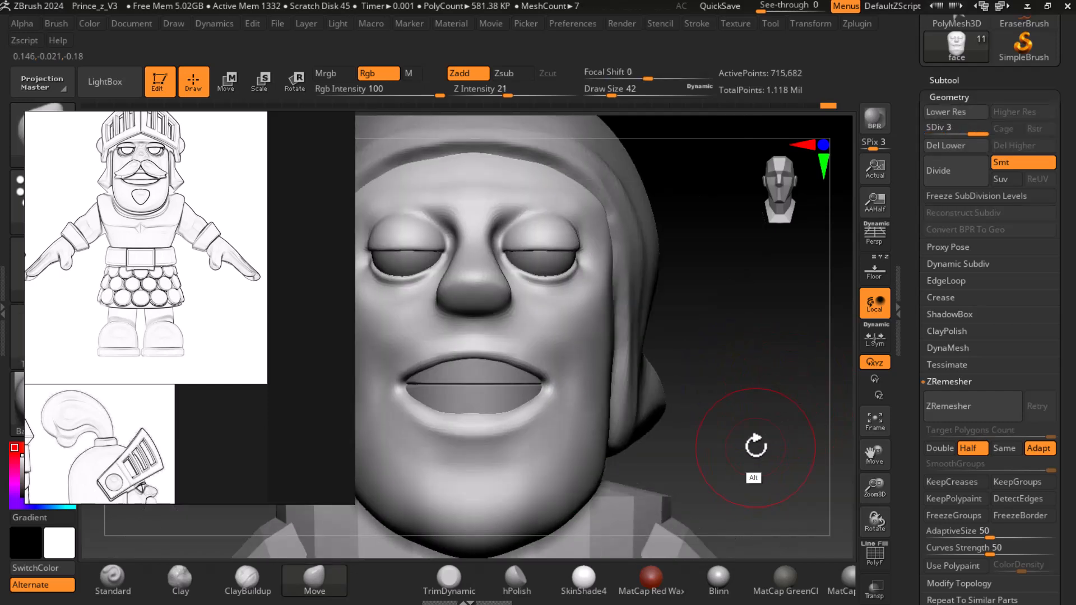
left_click_drag(759, 445, 805, 428)
key("d")
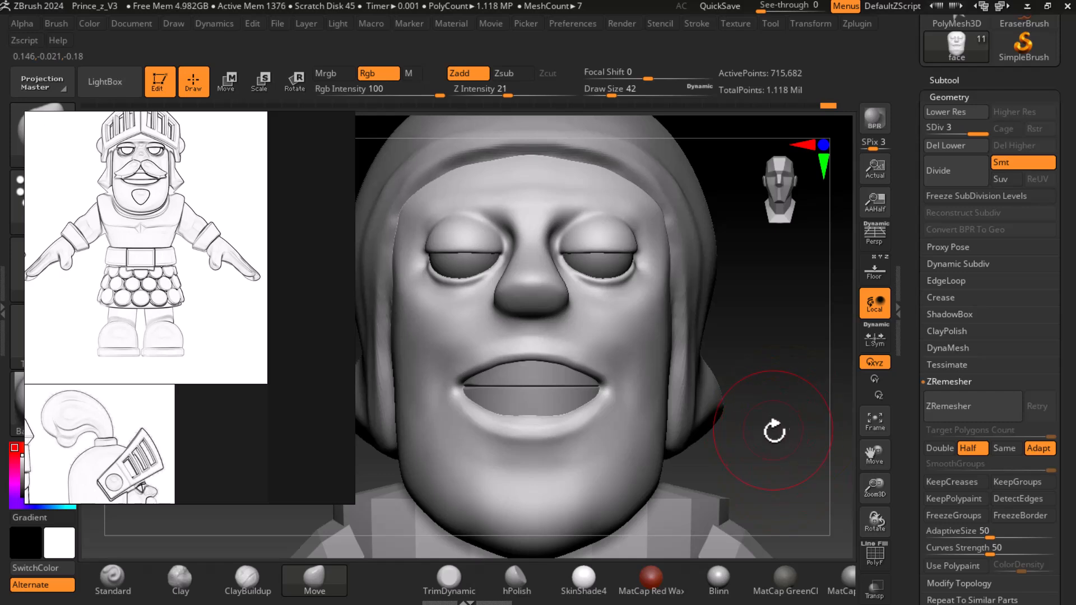
left_click(874, 269)
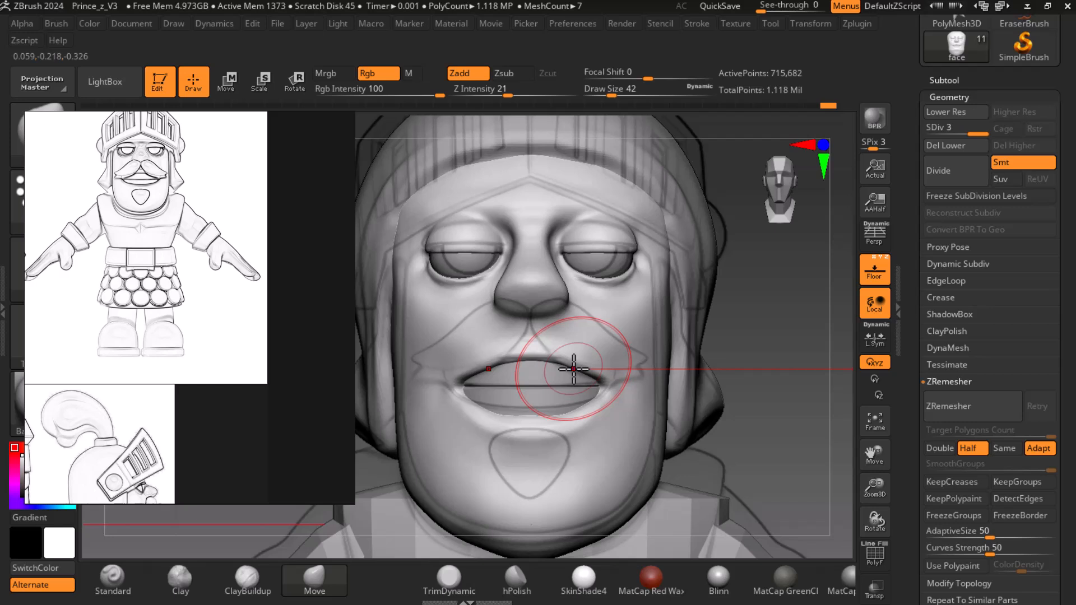
Reduce the brush's Draw Size to 14.
key("bracketleft")
key("bracketleft")
key("bracketleft")
key("bracketleft")
key("bracketleft")
key("bracketleft")
key("bracketleft")
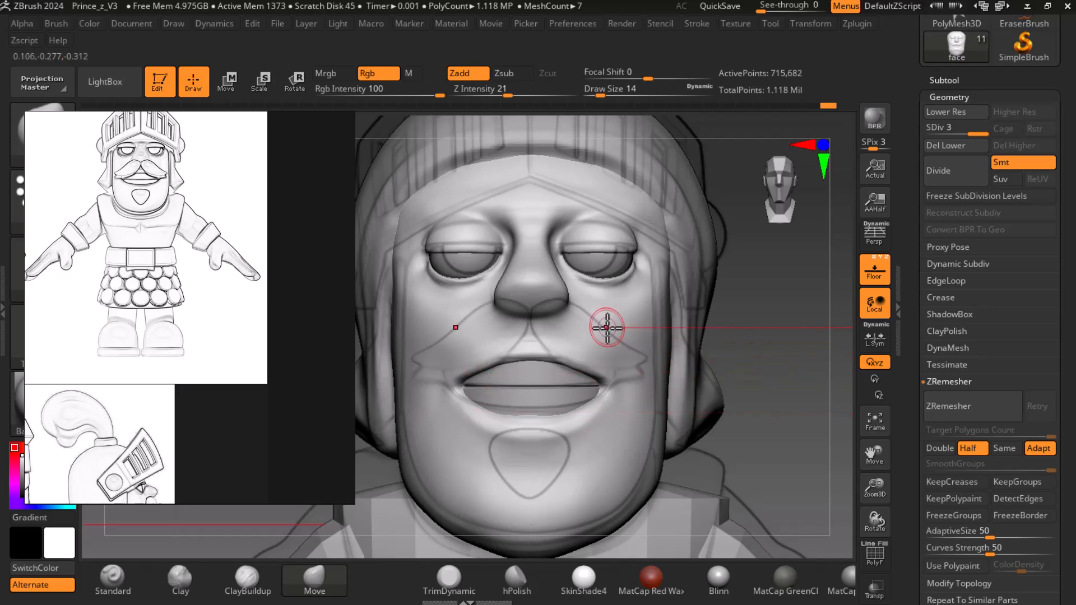
Set the front-back reference image's Vertical Offset to -0.00087 and compare the face with and without the sketch overlay.
left_click(173, 24)
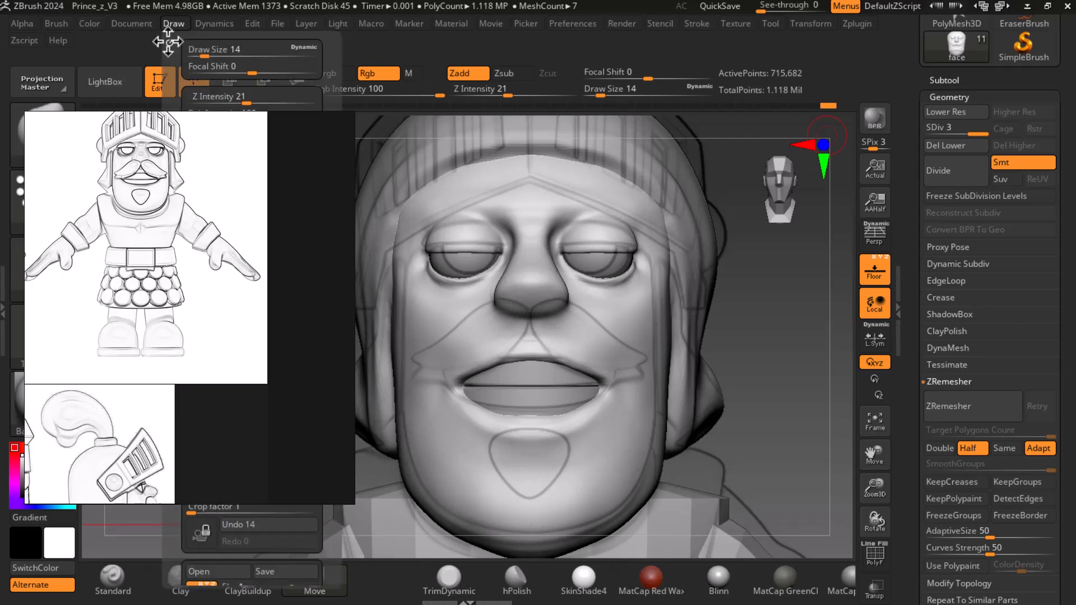
left_click(167, 42)
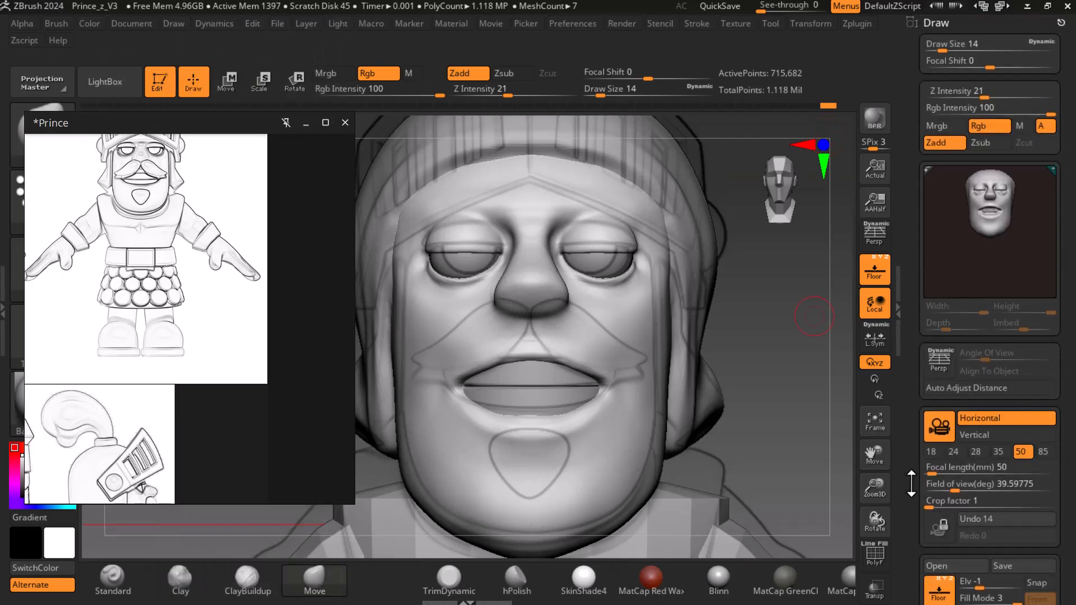
left_click_drag(907, 475, 909, 368)
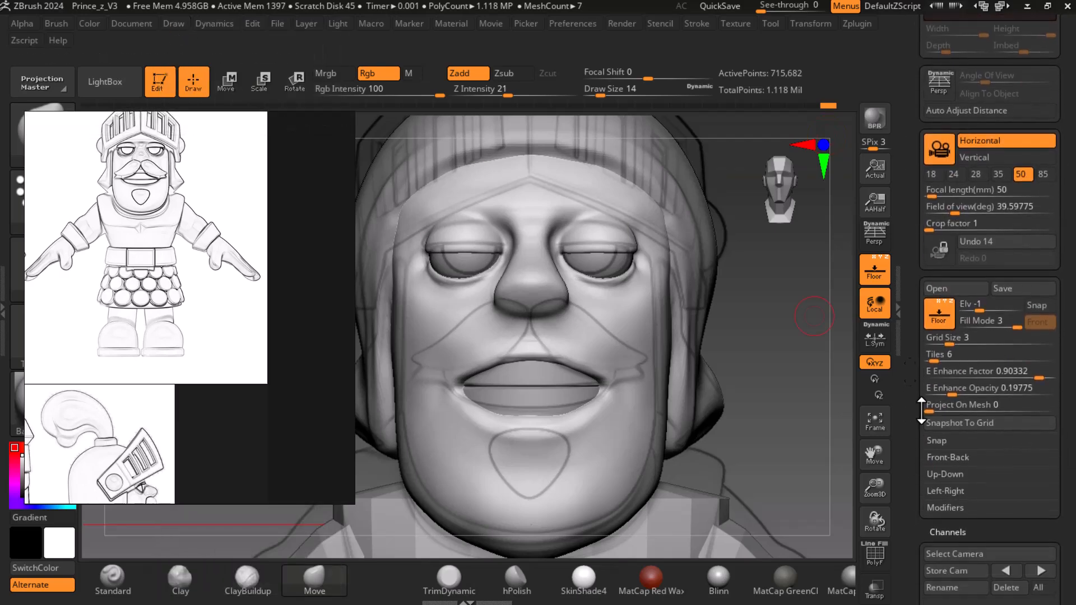
left_click(956, 457)
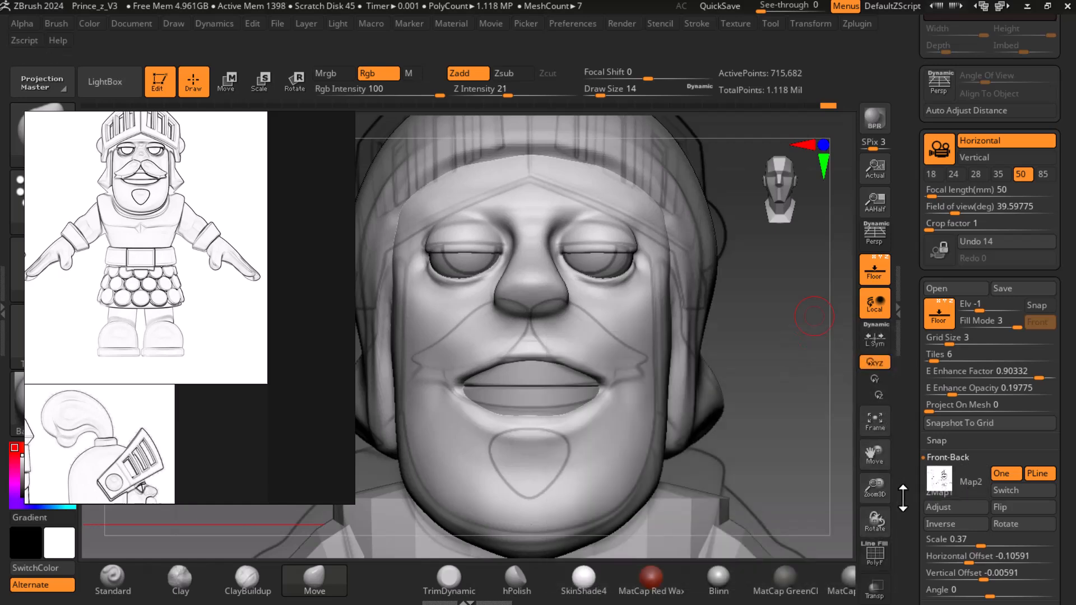
left_click_drag(903, 498, 906, 464)
left_click_drag(986, 541, 985, 539)
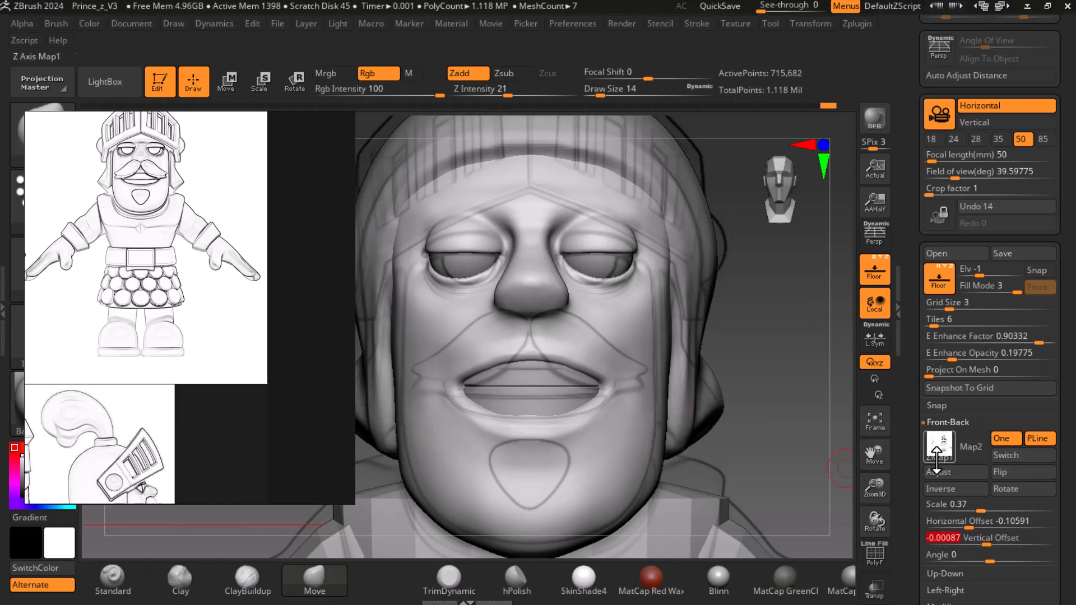
key("shift+p")
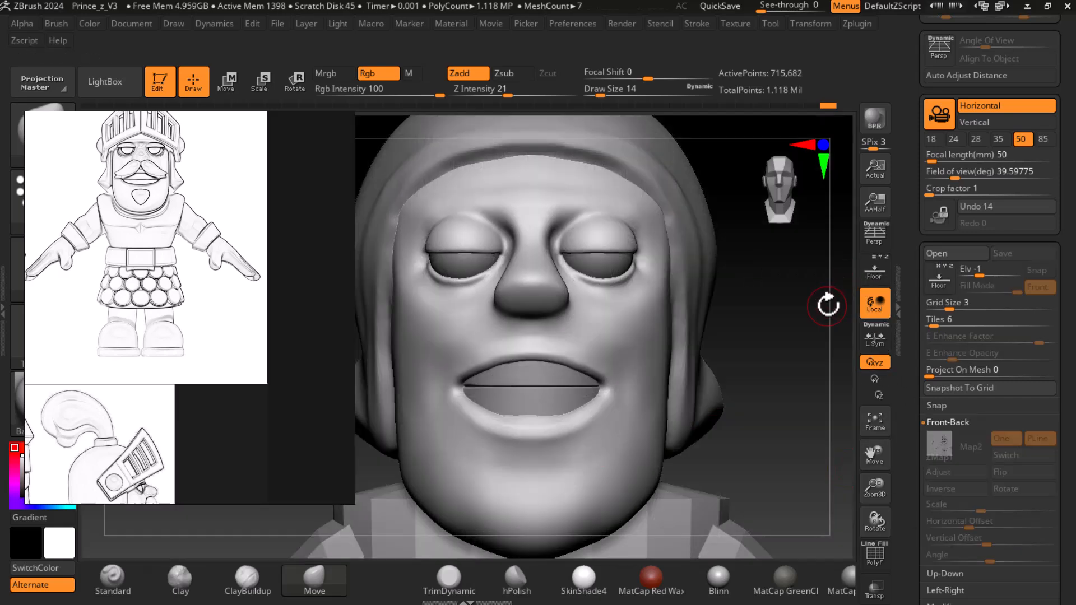
left_click(875, 276)
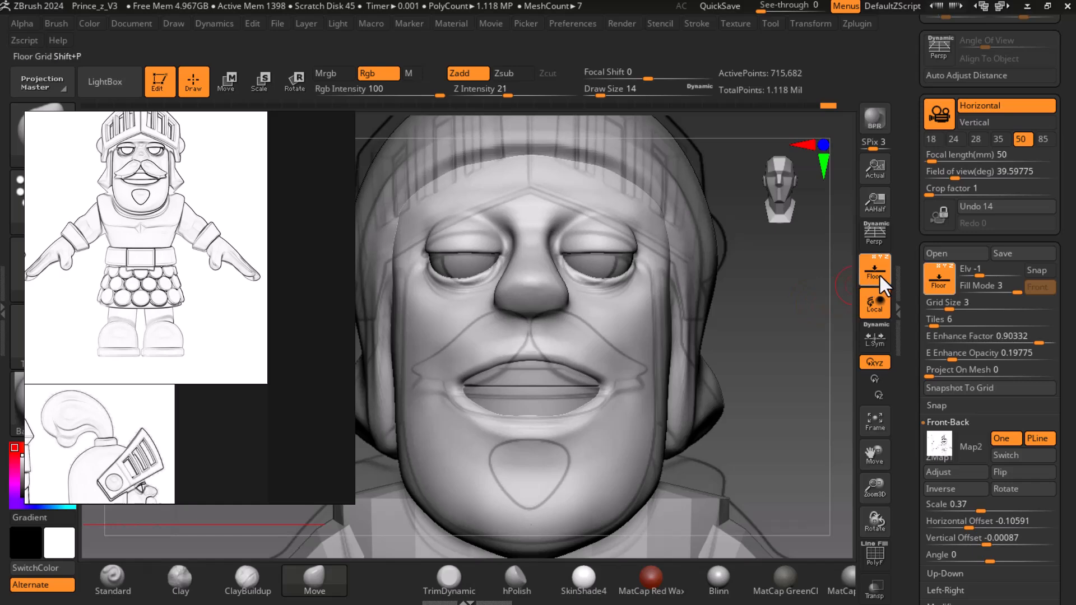
left_click(880, 278)
left_click(875, 273)
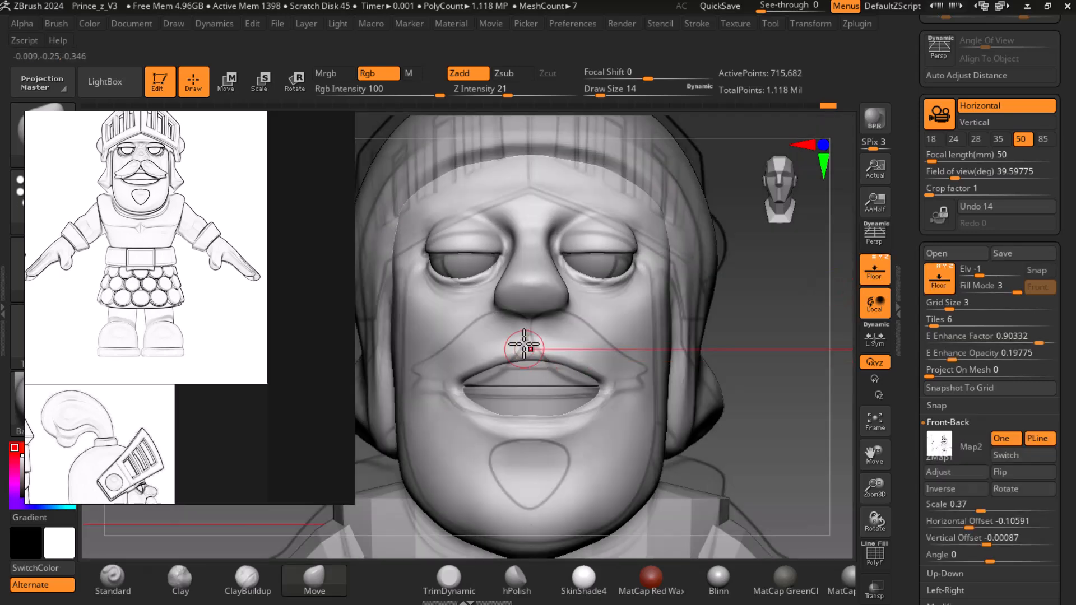
Mask the moustache shape between nose and lips following the front sketch, and hide the sketch overlay.
mouse_move(509, 336)
left_mouse_down("ctrl")
mouse_move(493, 326)
mouse_move(446, 365)
mouse_move(413, 359)
mouse_move(504, 336)
mouse_move(493, 343)
left_mouse_up("ctrl")
mouse_move(442, 367)
left_mouse_down("ctrl")
mouse_move(427, 368)
mouse_move(423, 400)
mouse_move(439, 399)
mouse_move(420, 395)
left_mouse_up("ctrl")
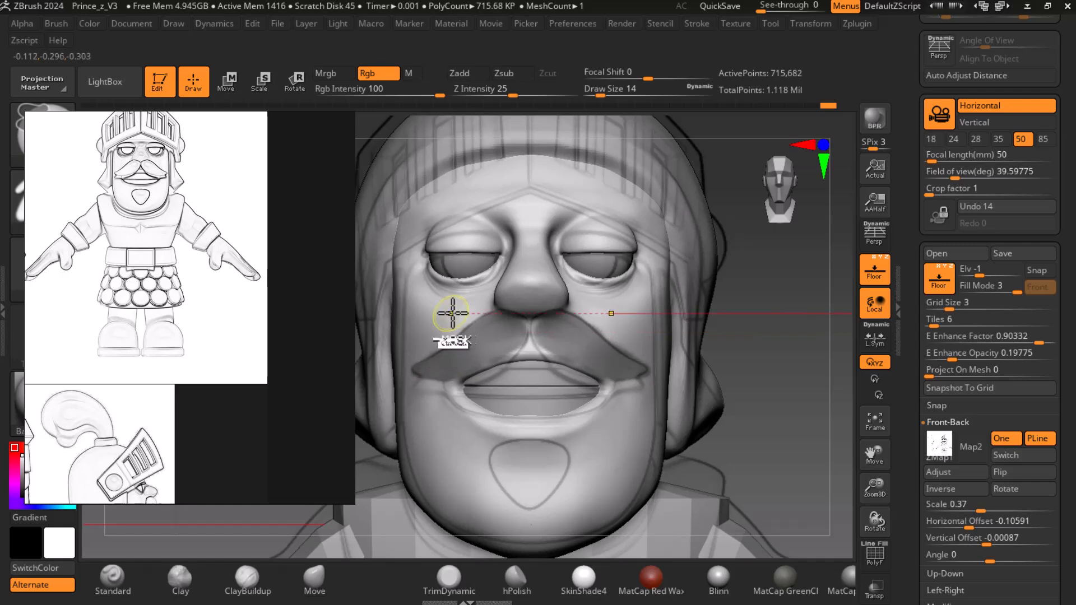
left_click(875, 271)
Refine the edges of the moustache mask along the upper lip and cheeks at Draw Size 6.
left_click_drag(818, 402, 845, 457)
key("bracketleft")
key("ctrl+alt")
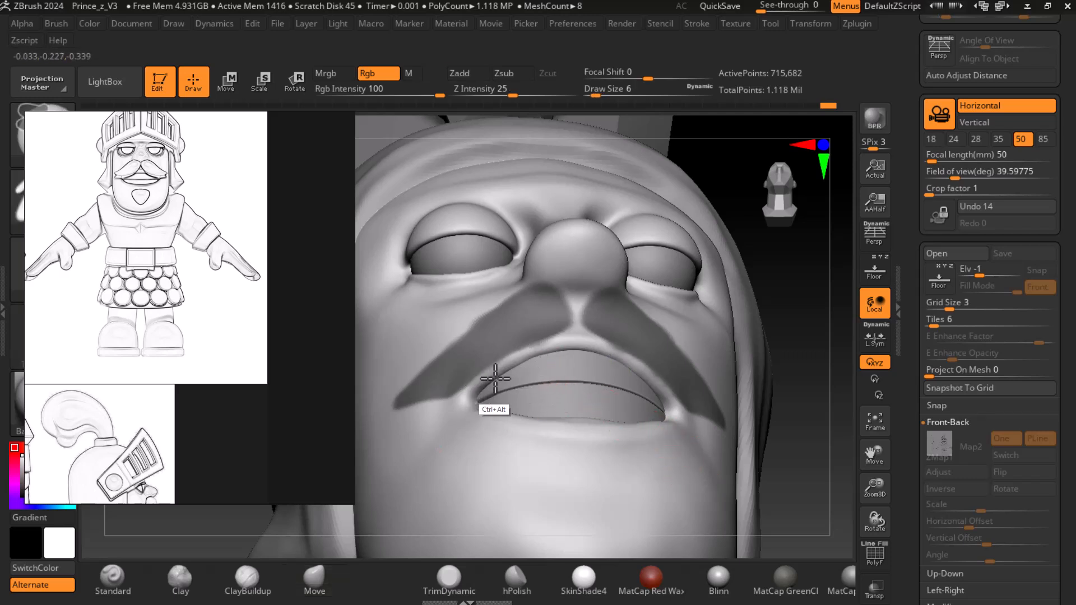
left_click_drag(523, 365, 575, 344, "ctrl+alt")
left_click_drag(750, 319, 805, 420)
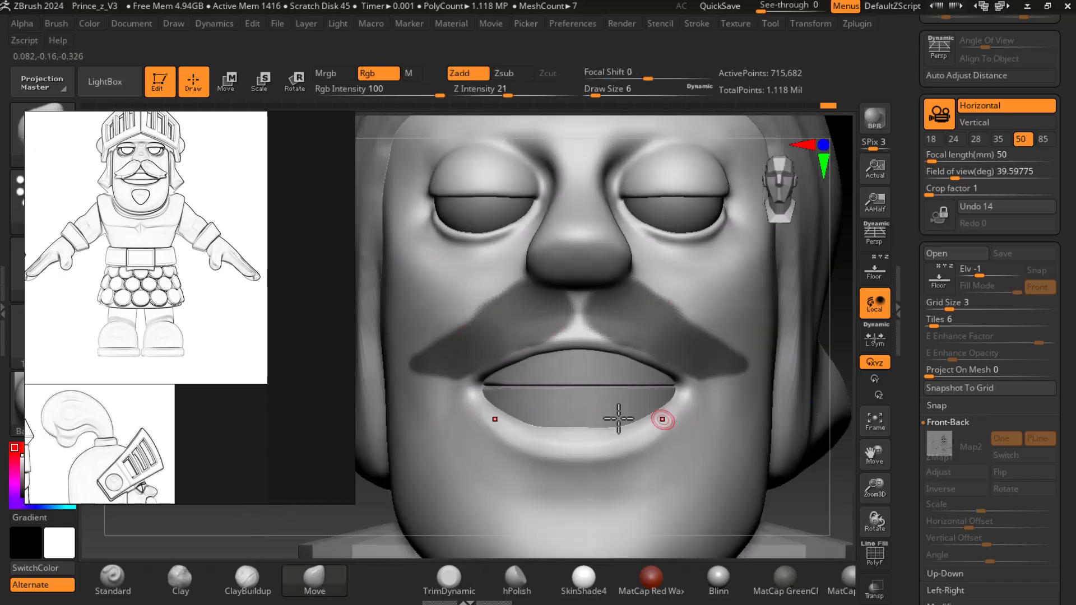
key("ctrl")
mouse_move(469, 324)
left_mouse_down("ctrl")
mouse_move(506, 307)
mouse_move(438, 329)
left_mouse_up("ctrl")
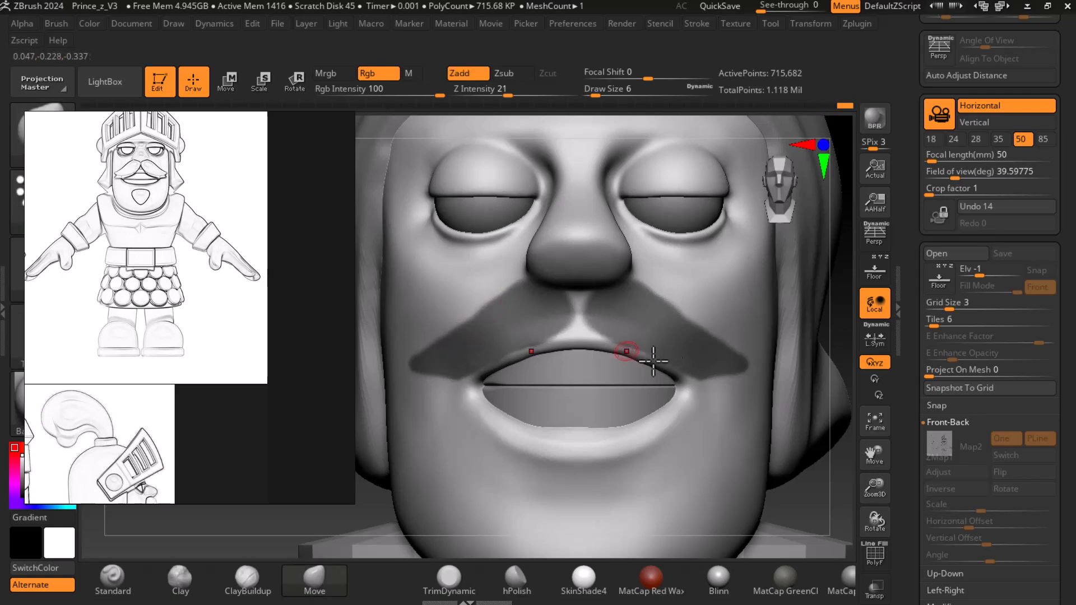
mouse_move(838, 507)
left_mouse_down()
mouse_move(824, 439)
mouse_move(829, 447)
mouse_move(840, 492)
mouse_move(813, 445)
left_mouse_up()
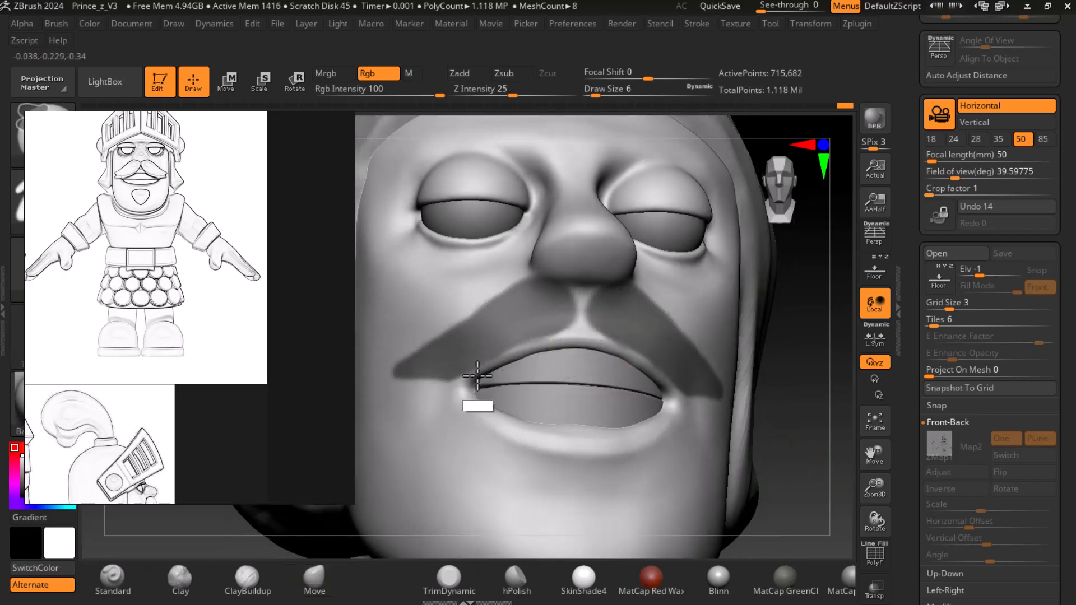
left_click_drag(845, 488, 836, 500, "shift")
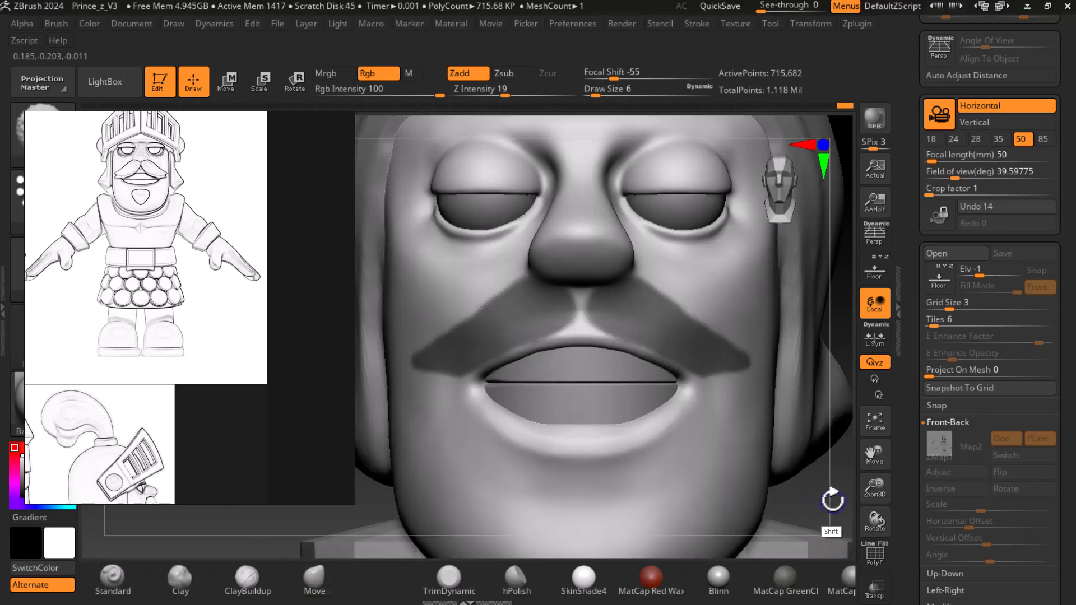
Open the Extract settings for the face subtool.
scroll(914, 409, "down", 5)
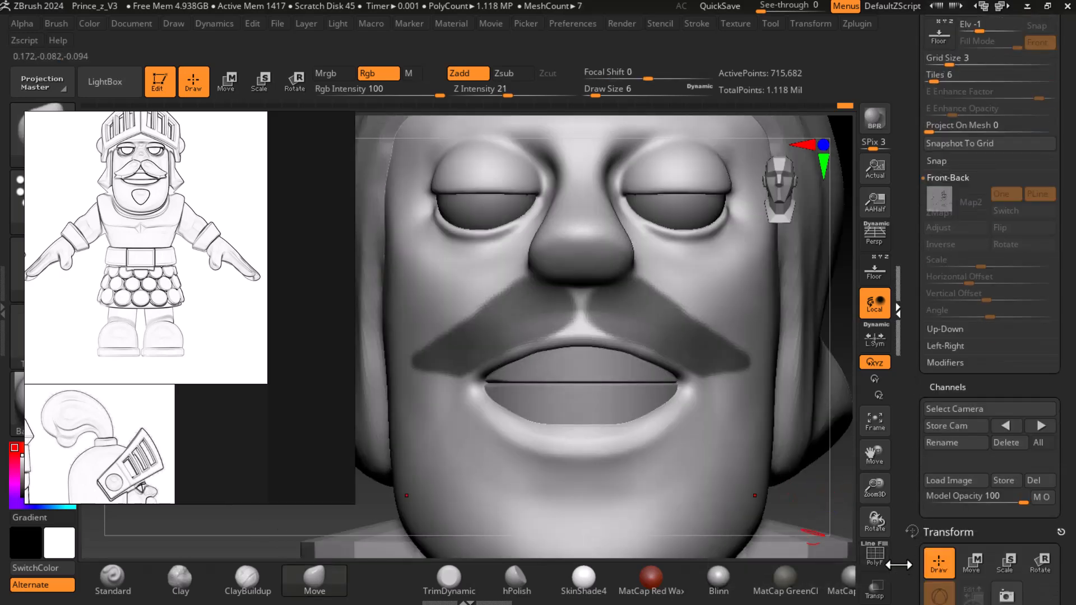
left_click(903, 443)
scroll(924, 197, "down", 10)
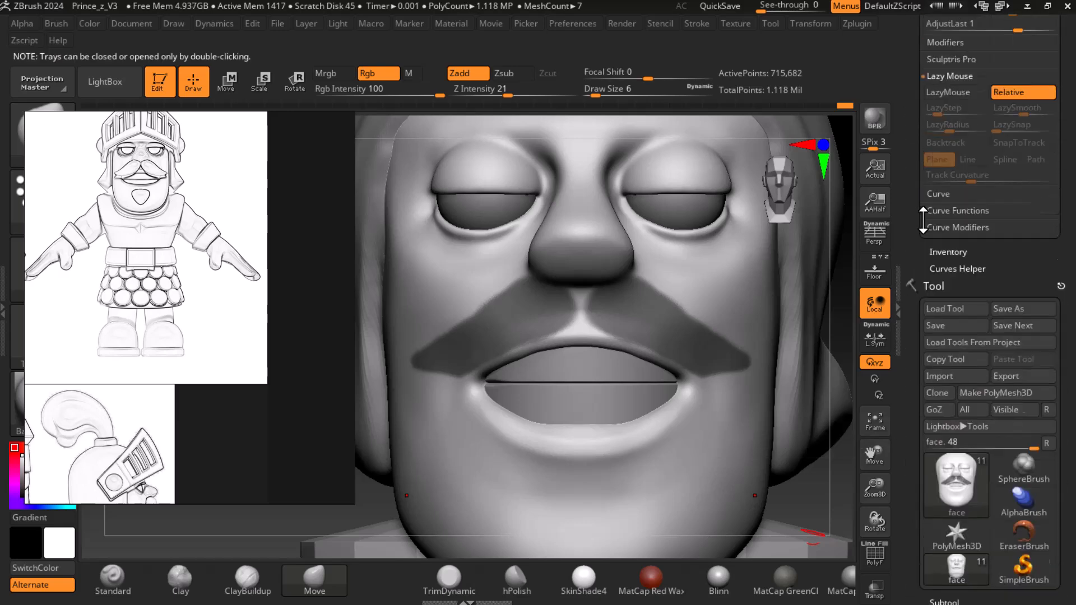
scroll(922, 461, "down", 5)
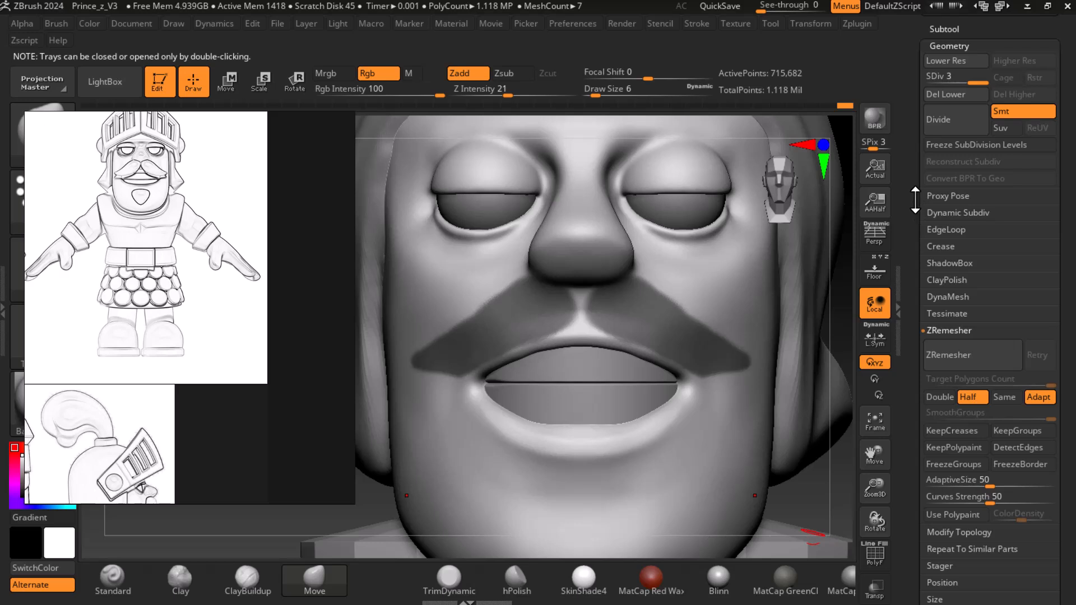
scroll(950, 148, "up", 2)
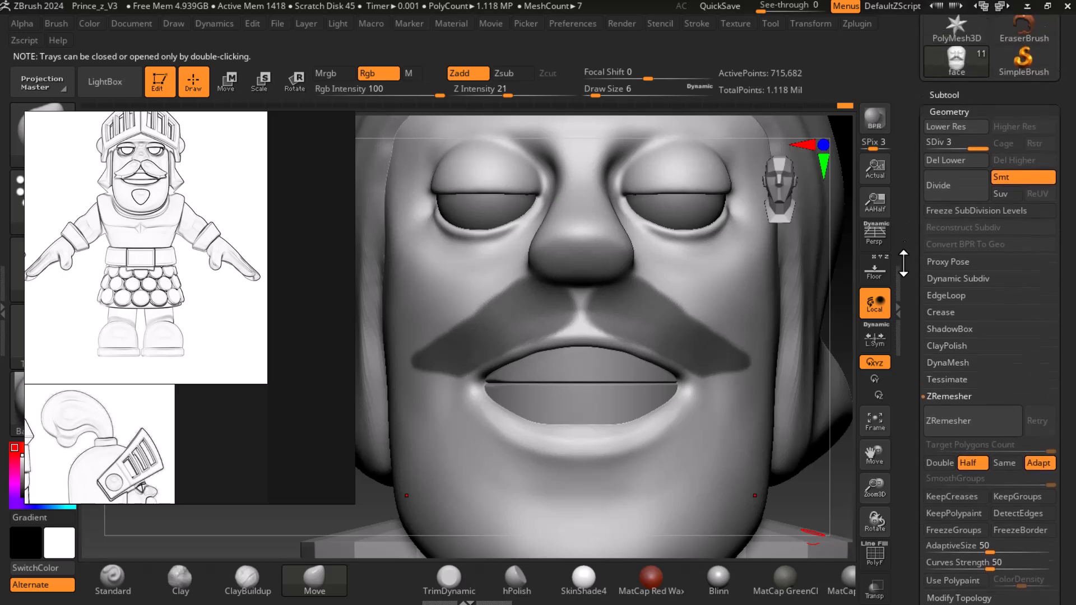
left_click(950, 130)
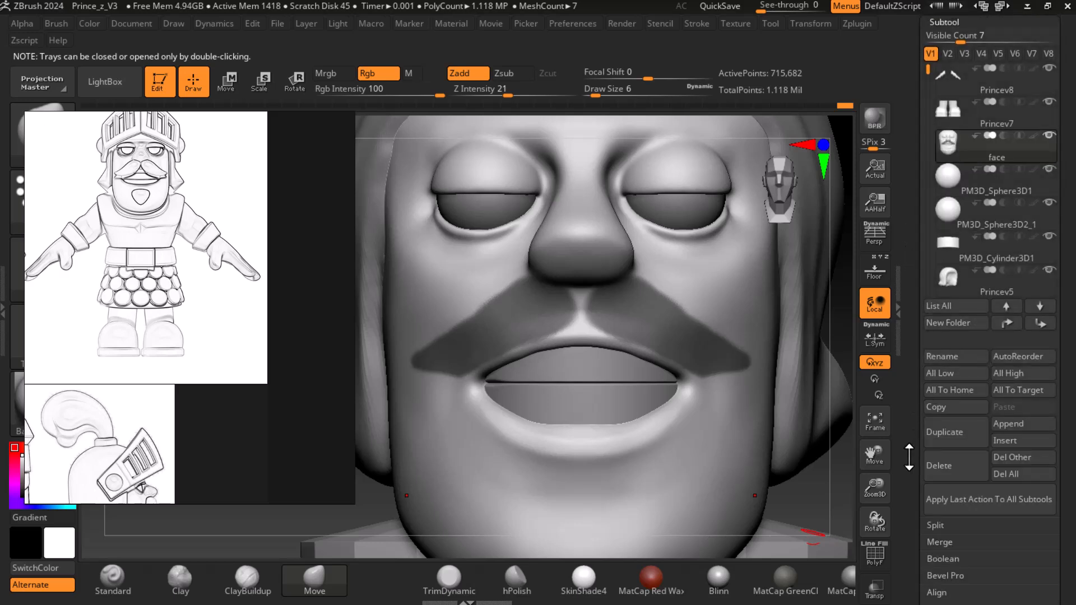
scroll(909, 455, "down", 3)
left_click_drag(908, 377, 908, 377)
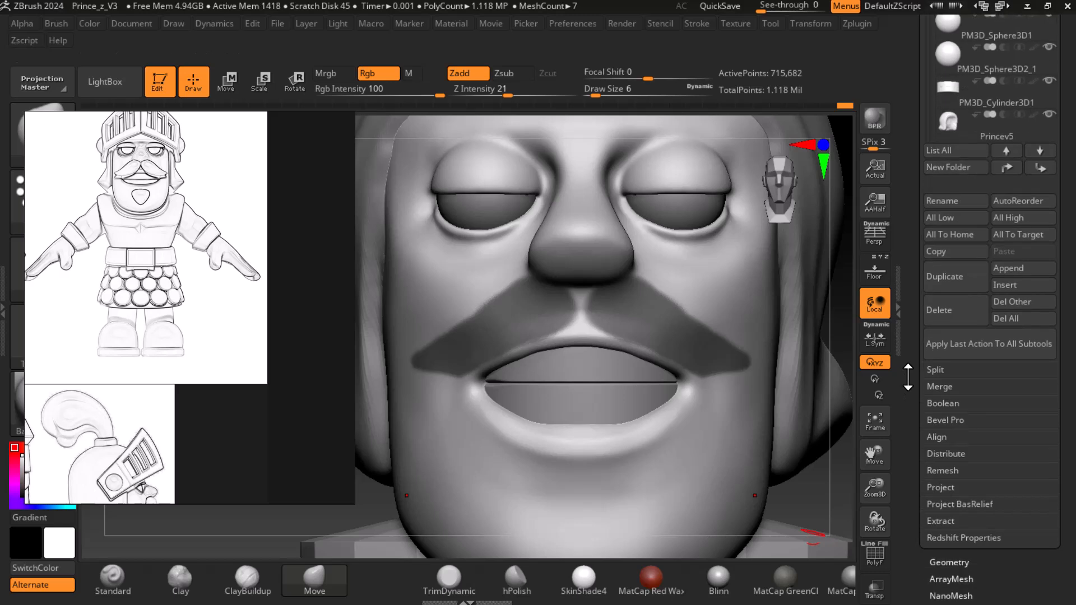
left_click(937, 521)
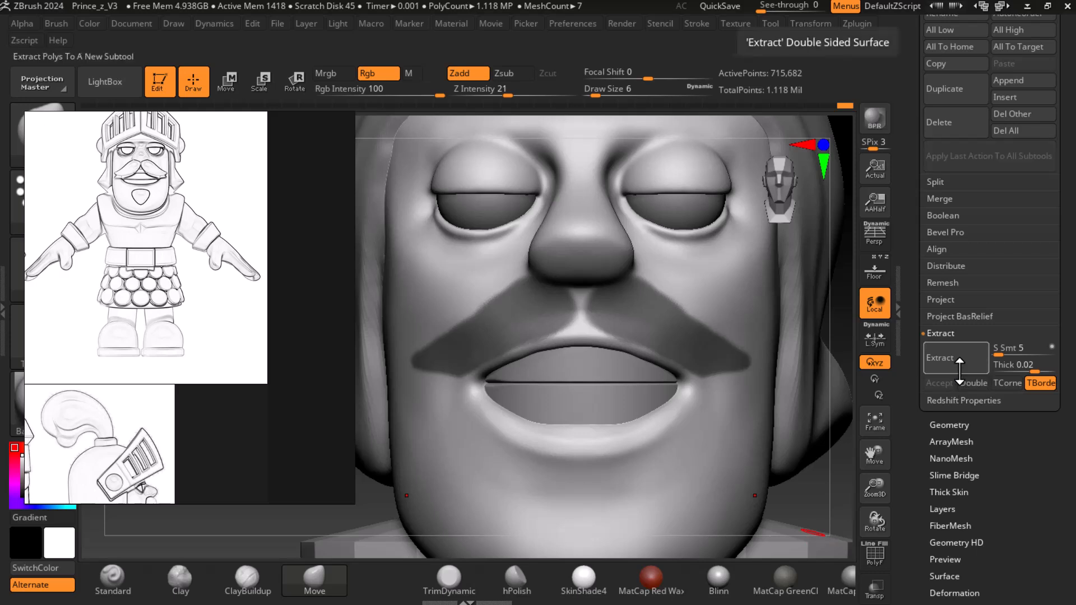
Preview an extraction of the masked moustache with Thick 0.02 and S Smt 5 in side view.
left_click(960, 354)
mouse_move(802, 454)
left_mouse_down()
mouse_move(757, 452)
mouse_move(785, 457)
left_mouse_up()
left_click(958, 356)
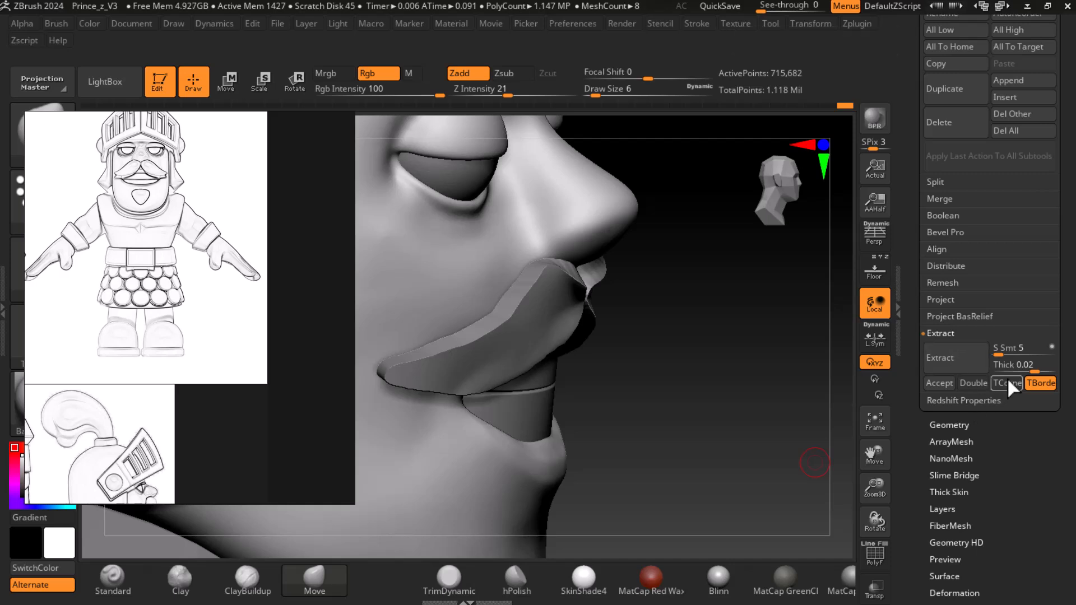
Frame the colour render of the prince's head in the reference board to examine the moustache's thickness.
scroll(138, 315, "down", 1)
middle_click_drag(138, 316, 217, 367)
scroll(206, 282, "down", 1)
middle_click_drag(206, 282, 317, 328)
middle_click_drag(152, 285, 227, 323)
middle_click_drag(112, 269, 219, 300)
scroll(171, 334, "up", 2)
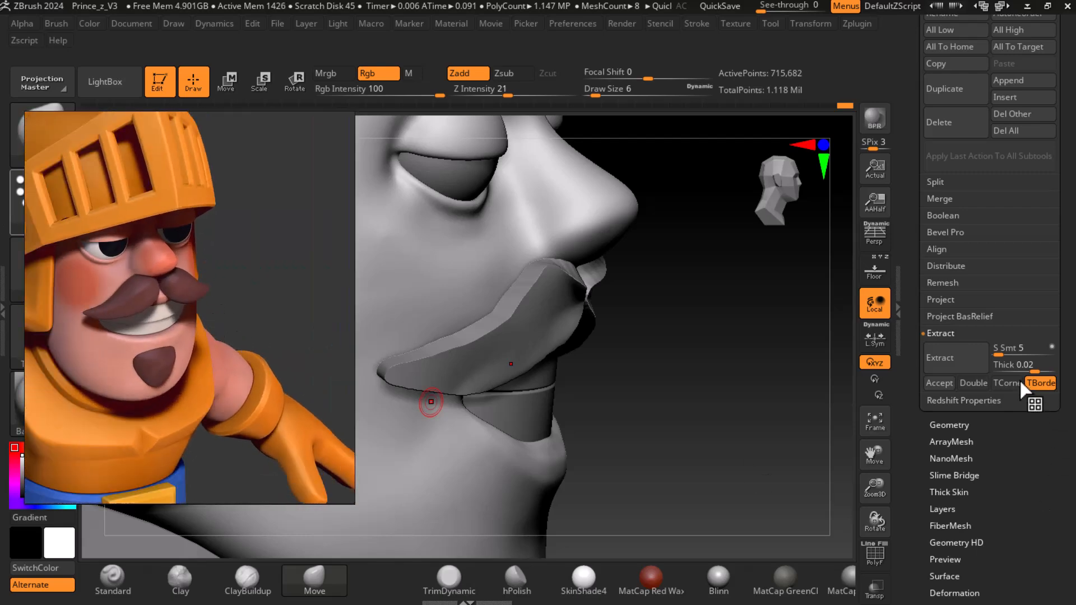
Set the extraction thickness to 0.04 and preview the moustache against the side sketch.
left_click(1021, 367)
left_click_drag(697, 404, 720, 401)
left_click(880, 276)
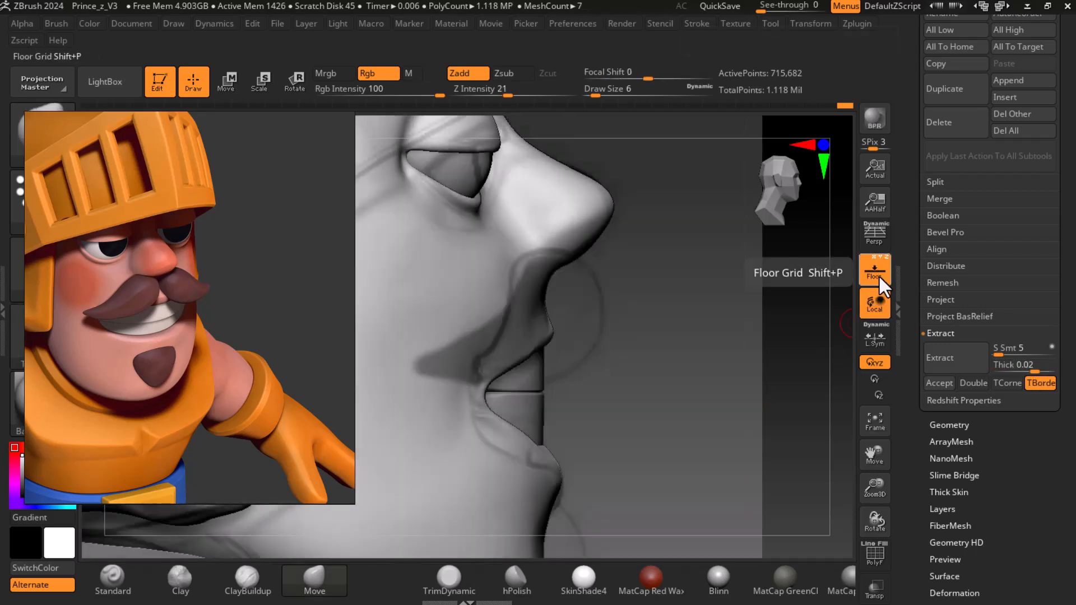
left_click(963, 366)
left_click(1008, 367)
type("0")
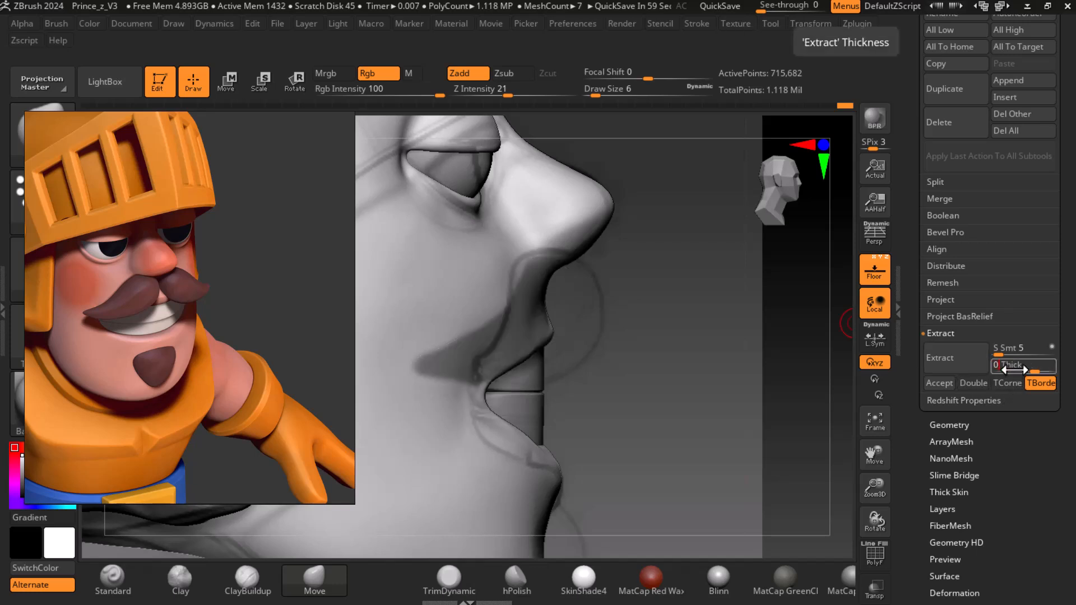
key("Return")
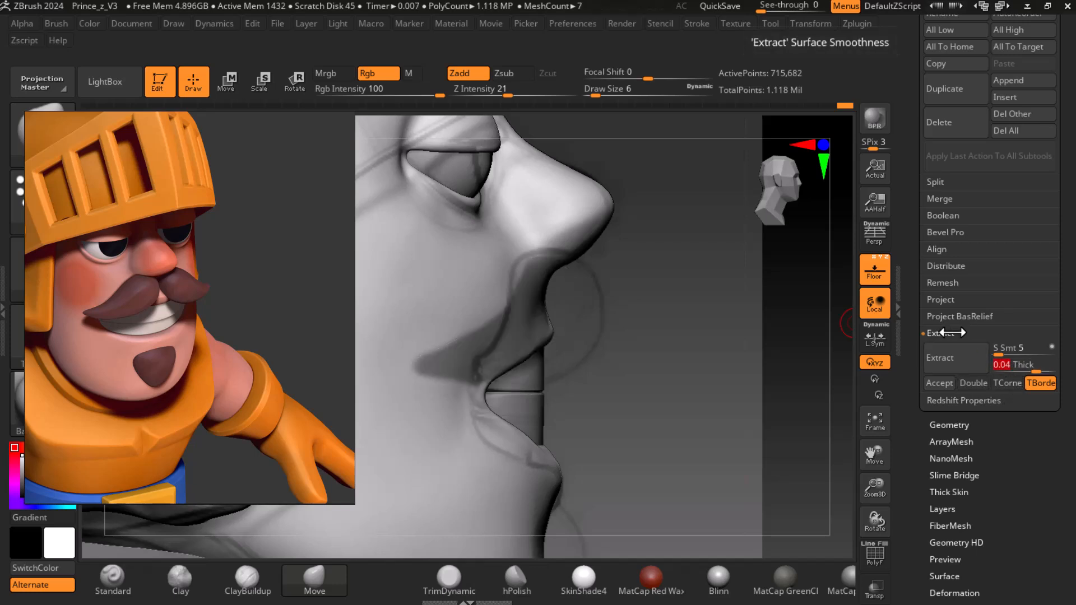
left_click(960, 362)
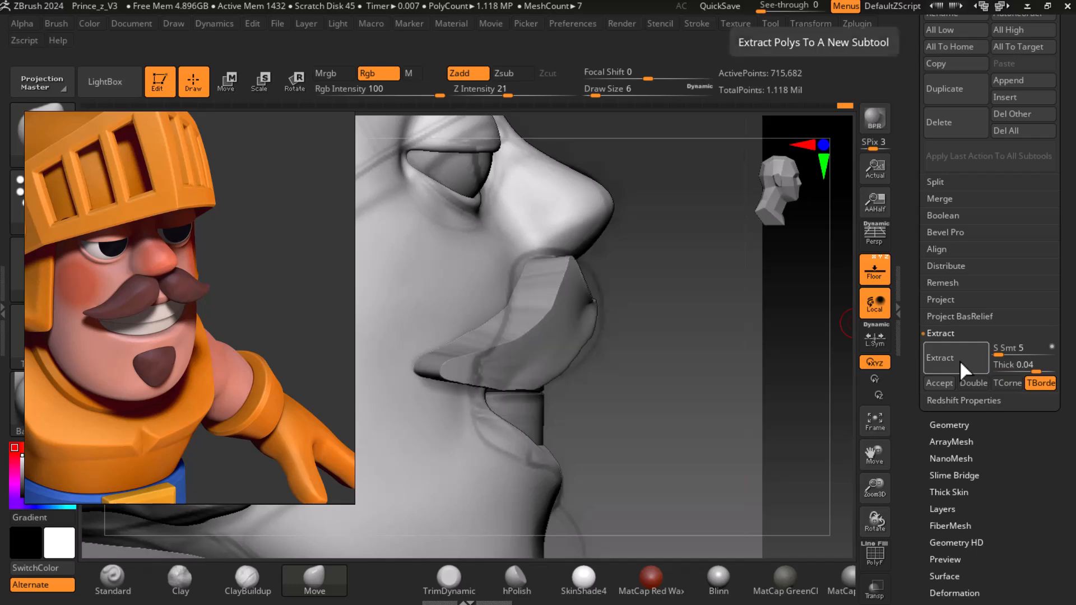
Accept the extracted moustache as a new subtool and hide the sketch overlay.
left_click(939, 387)
left_click(877, 273)
left_click_drag(799, 388, 704, 399)
left_click_drag(793, 458, 808, 476)
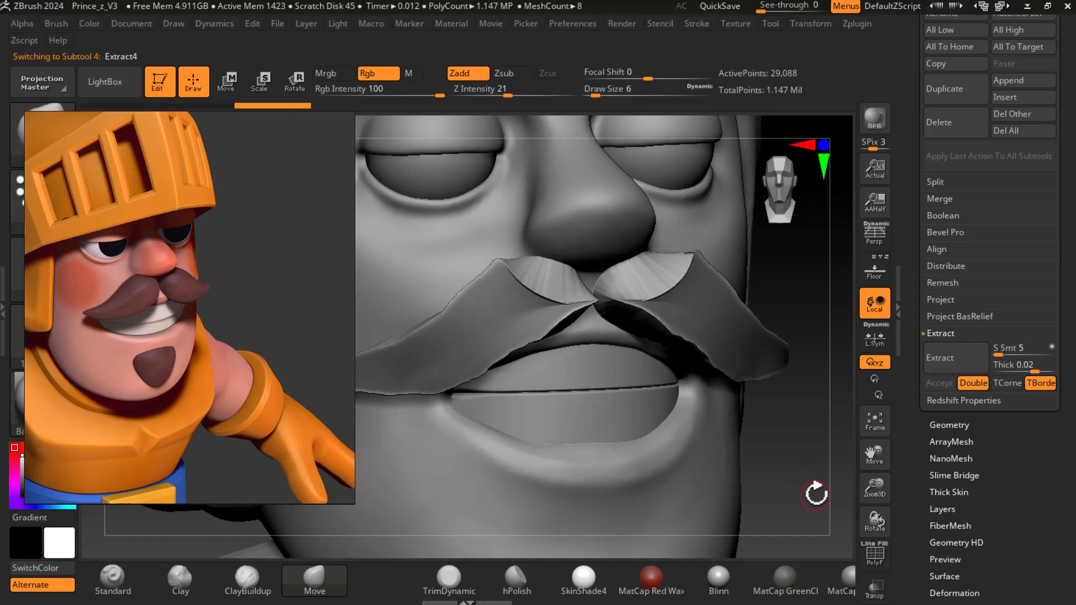
Raise the Smooth brush's Z Intensity to 63 and smooth the extracted moustache along its length.
key("shift")
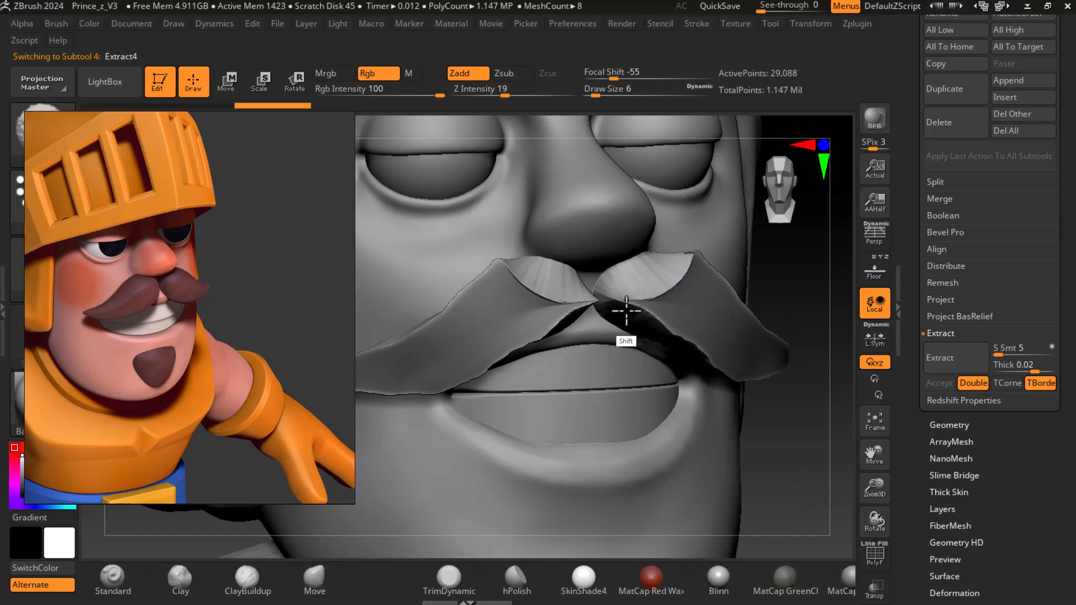
mouse_move(821, 440)
left_mouse_down("alt")
mouse_move(802, 413)
mouse_move(827, 455)
left_mouse_up("alt")
key("shift")
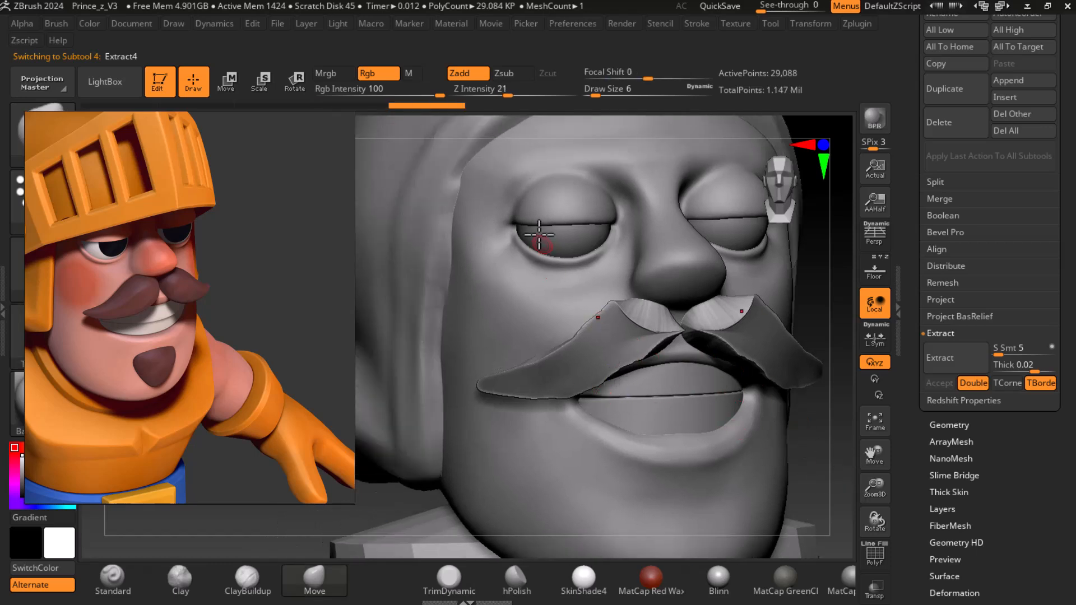
mouse_move(507, 89)
left_mouse_down()
mouse_move(533, 90)
mouse_move(499, 99)
mouse_move(552, 96)
left_mouse_up()
key("shift")
key("ctrl+z")
key("shift")
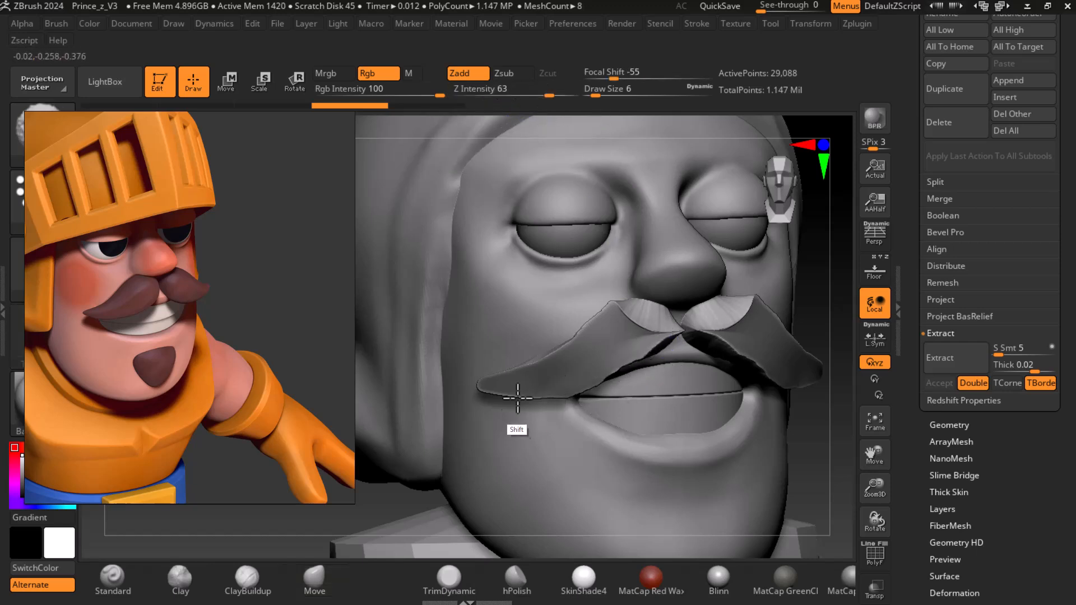
mouse_move(476, 391)
left_mouse_down("shift")
mouse_move(576, 337)
mouse_move(679, 330)
left_mouse_up("shift")
key("shift")
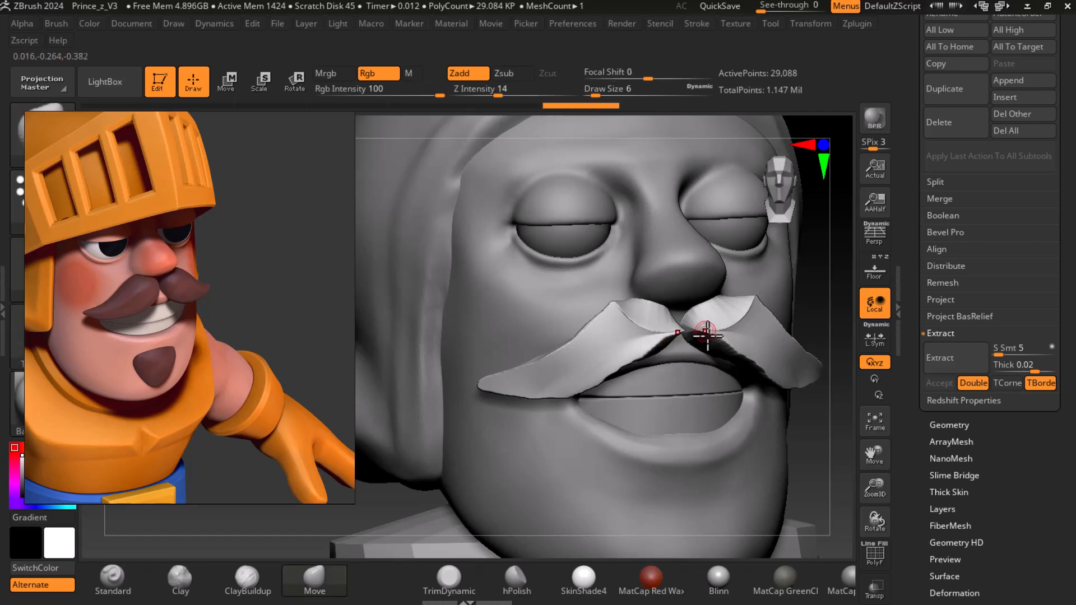
Examine the moustache's wireframe and smoothed surface from three-quarter, side and front angles.
key("shift+f")
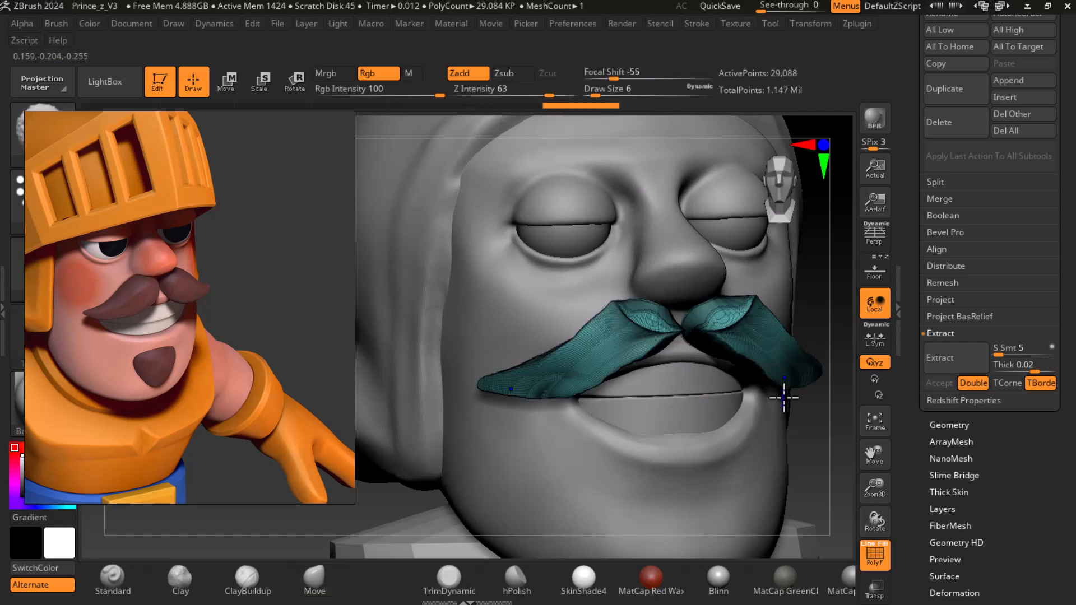
left_click_drag(788, 396, 793, 491)
key("shift")
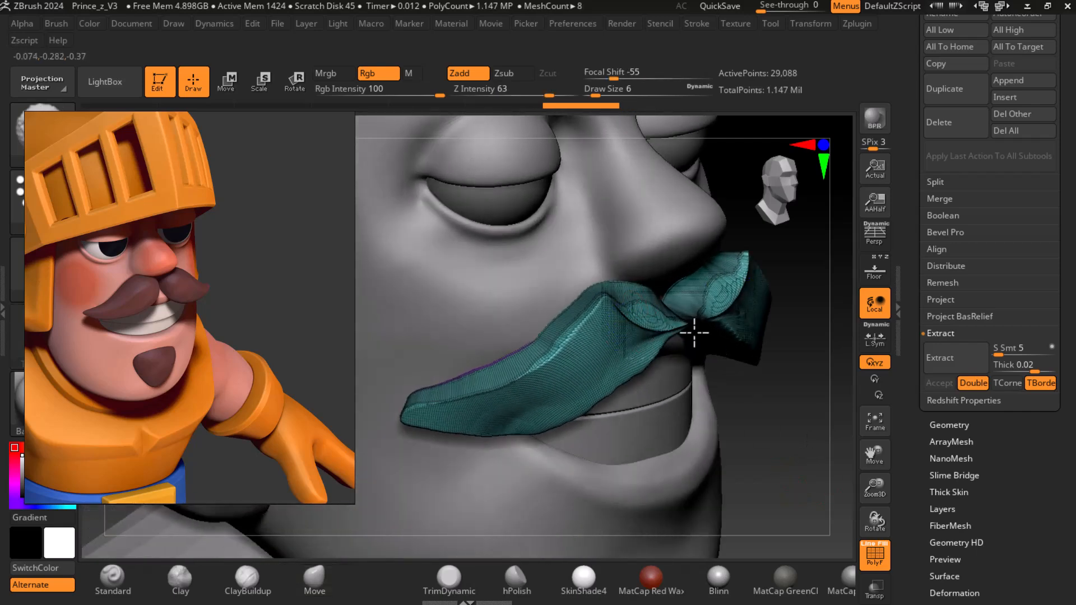
key("shift+f")
left_click_drag(788, 449, 853, 468)
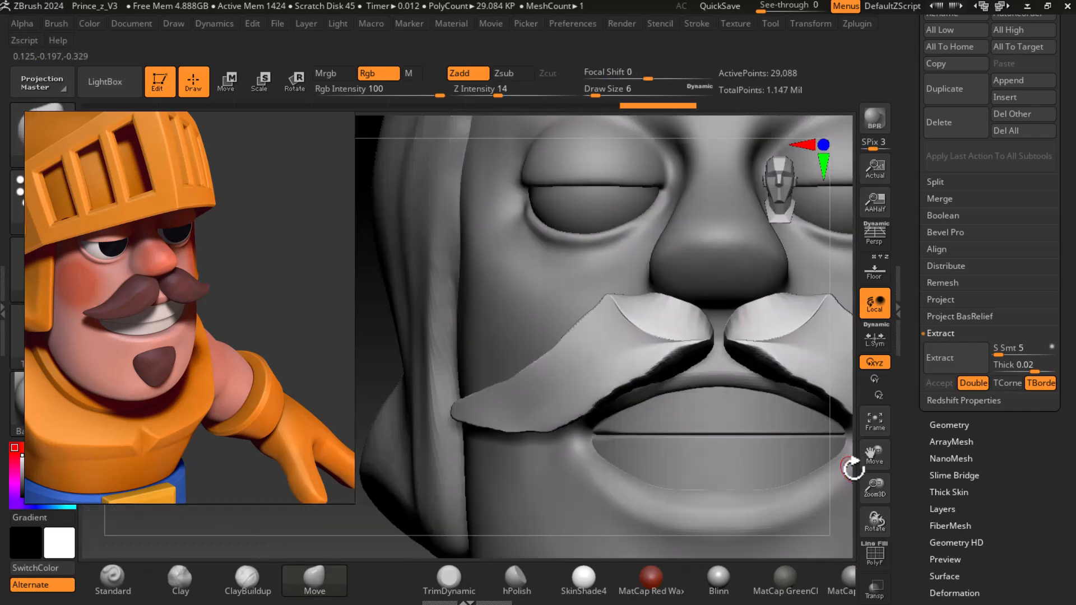
key("shift")
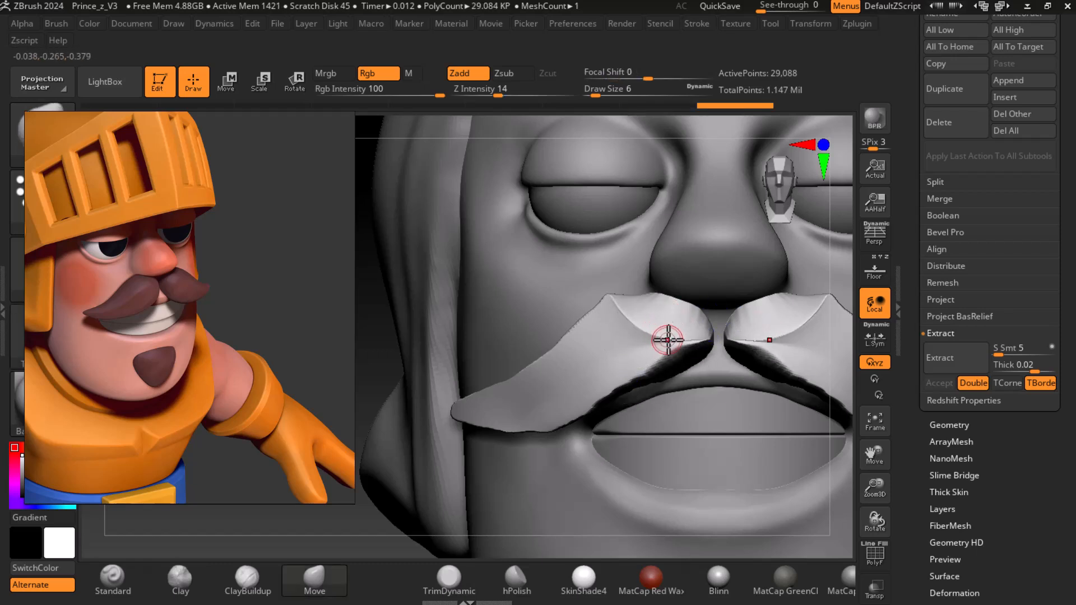
Build up volume along the moustache's front with ClayBuildup strokes at draw size 6, from the inner ends to the tips.
left_click(247, 580)
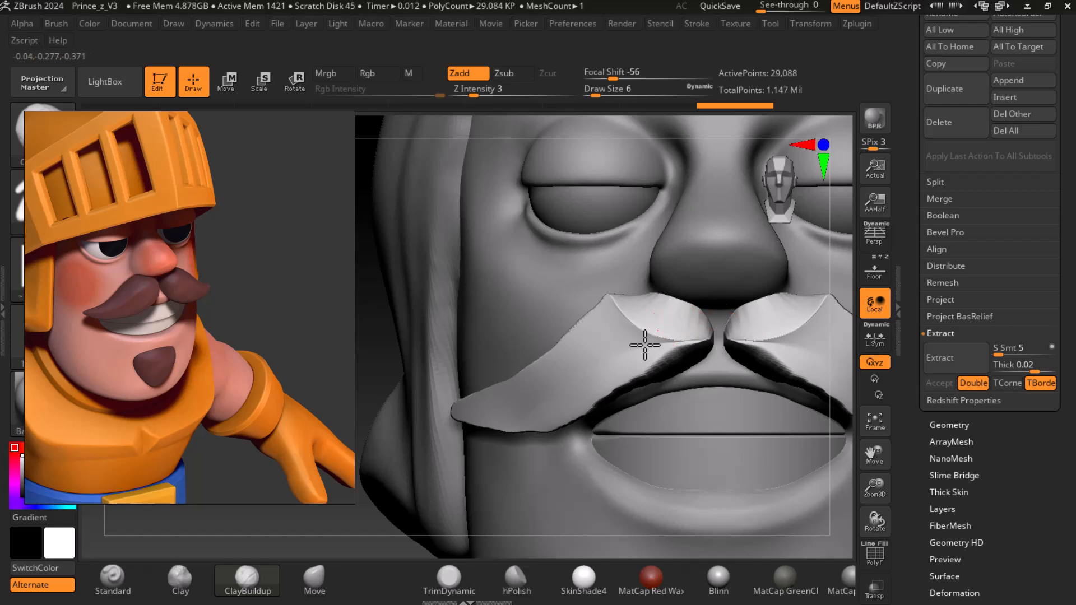
mouse_move(676, 317)
left_mouse_down()
mouse_move(649, 326)
mouse_move(680, 329)
mouse_move(631, 337)
mouse_move(561, 376)
left_mouse_up()
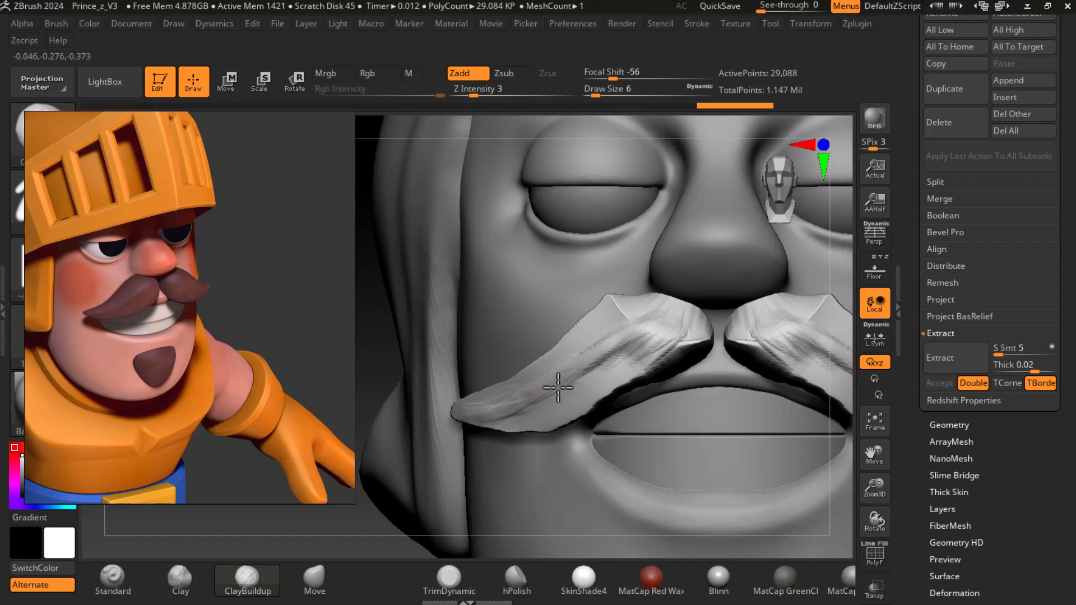
mouse_move(641, 334)
left_mouse_down()
mouse_move(620, 365)
mouse_move(521, 415)
mouse_move(583, 384)
mouse_move(586, 398)
mouse_move(442, 415)
mouse_move(550, 384)
mouse_move(579, 392)
mouse_move(495, 423)
mouse_move(588, 365)
left_mouse_up()
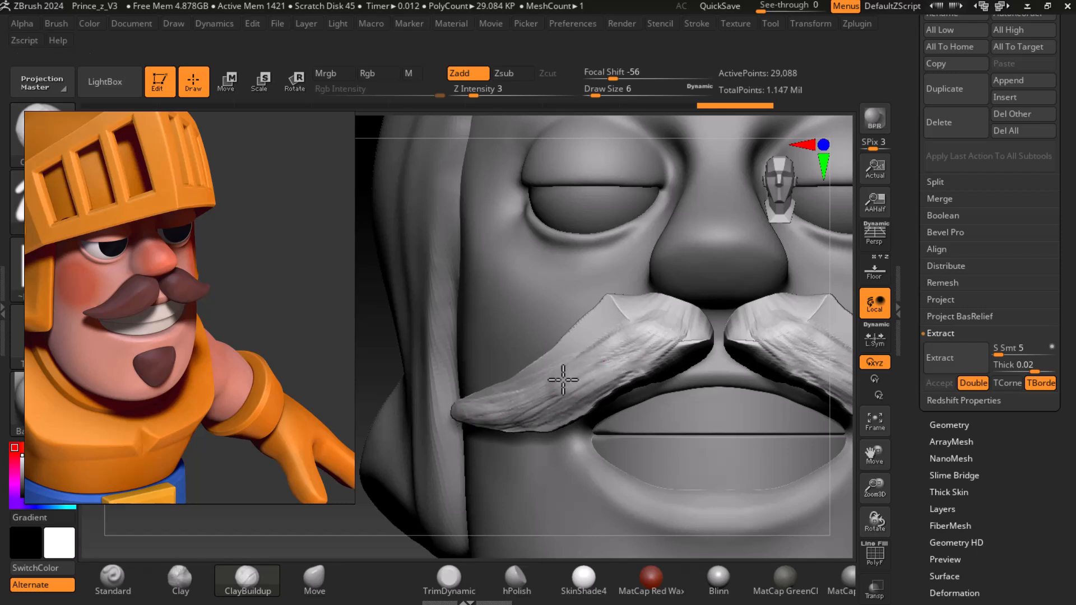
Choose the hPolish brush, narrow the reference board to uncover more of the viewport, and reframe the moustache.
left_click(516, 595)
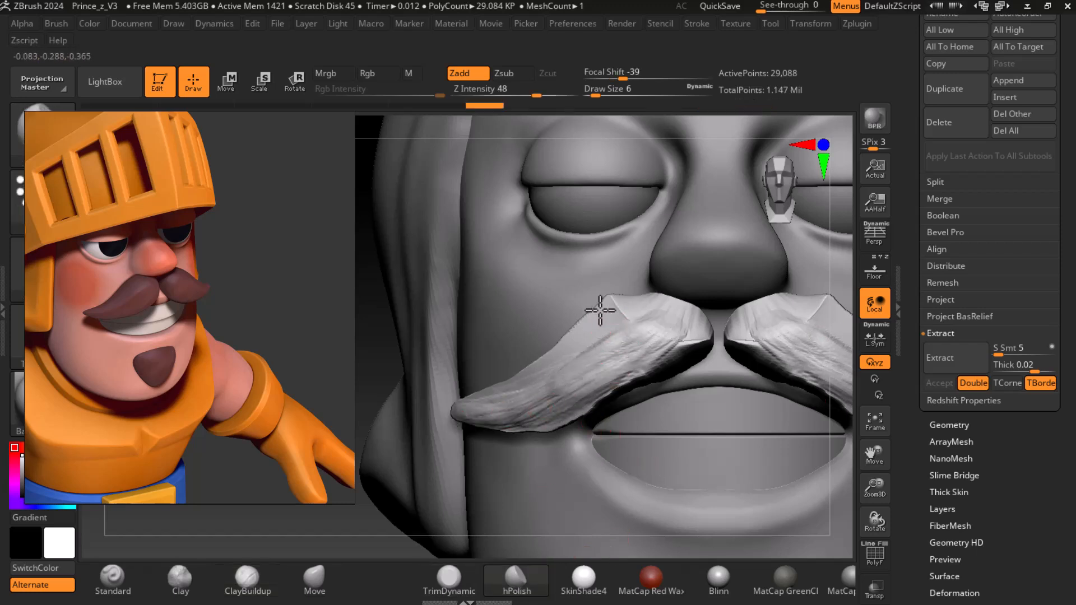
left_click_drag(354, 373, 387, 384)
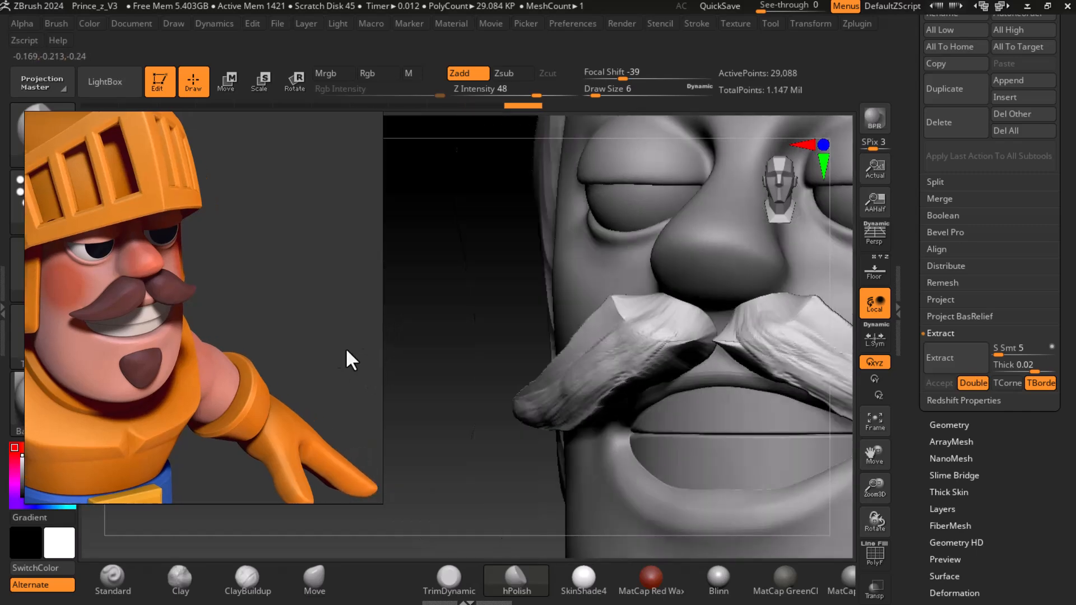
left_click_drag(348, 360, 377, 327)
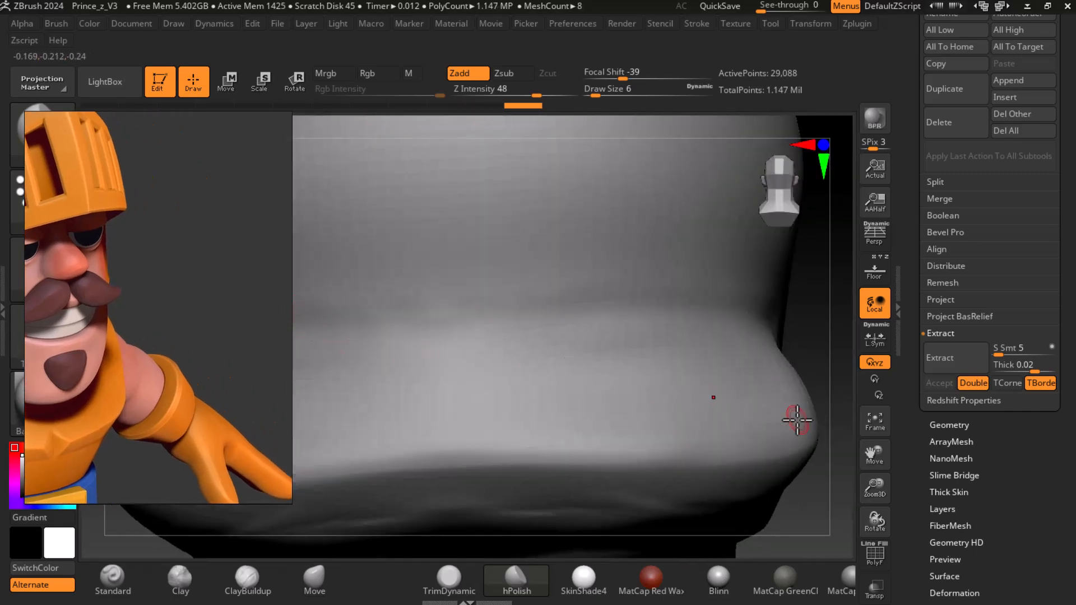
left_click(875, 421)
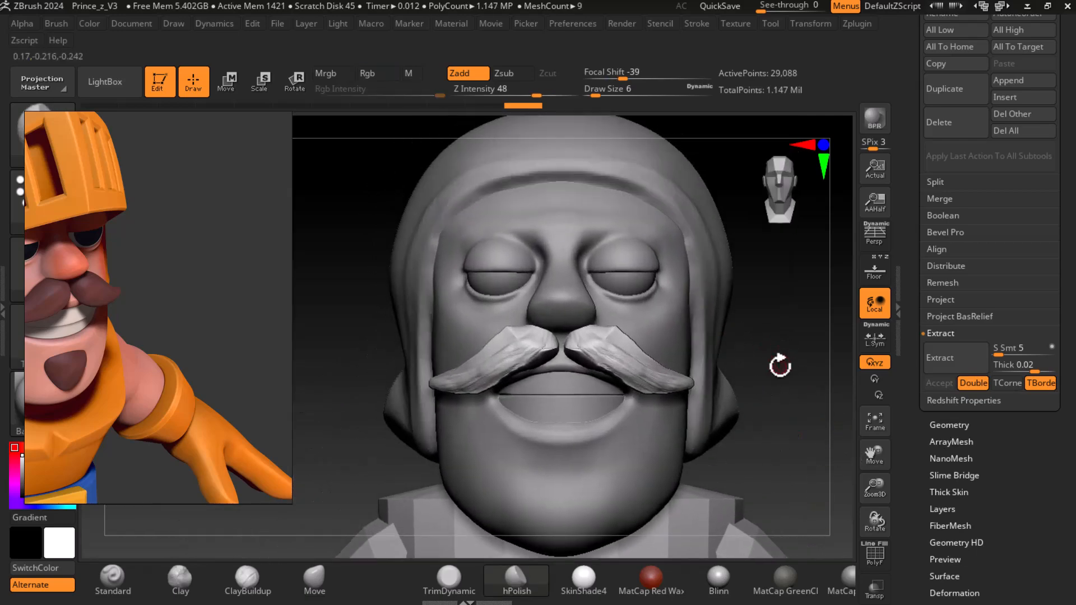
left_click_drag(779, 366, 804, 388)
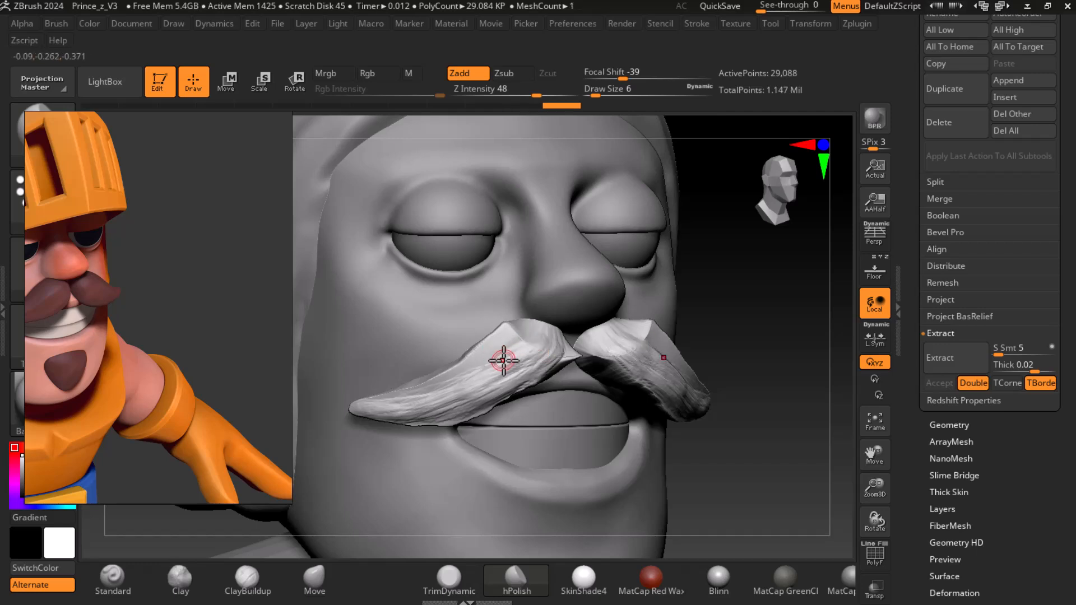
Polish the moustache's upper edge with hPolish at draw size 18 and smooth out the clay strokes across it.
key("]")
key("]")
key("]")
left_click_drag(506, 325, 493, 334)
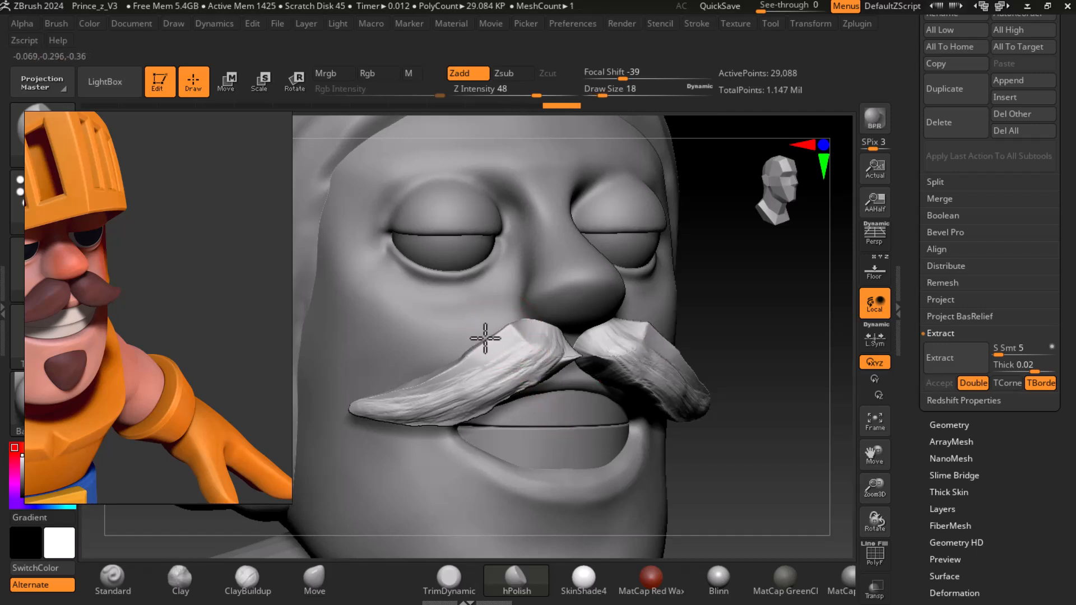
mouse_move(451, 379)
left_mouse_down("shift")
mouse_move(502, 329)
mouse_move(396, 401)
mouse_move(489, 355)
mouse_move(521, 356)
mouse_move(497, 341)
mouse_move(620, 348)
mouse_move(629, 338)
mouse_move(622, 344)
left_mouse_up("shift")
left_click_drag(801, 330, 771, 332)
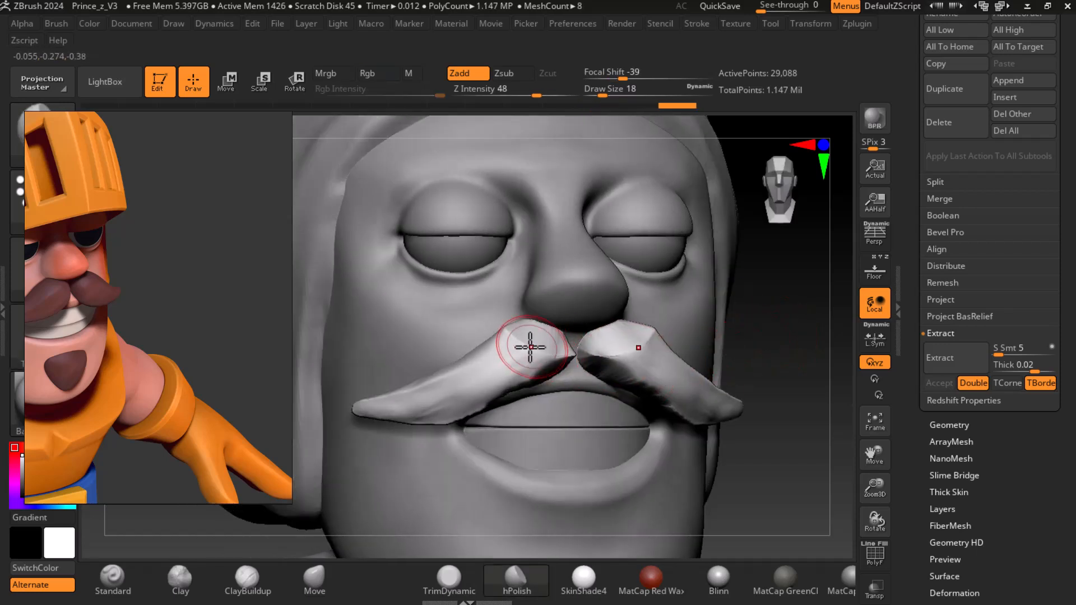
Fill out the moustache's inner ends and lower edge with ClayBuildup at draw size 10, and smooth the strokes.
left_click(247, 577)
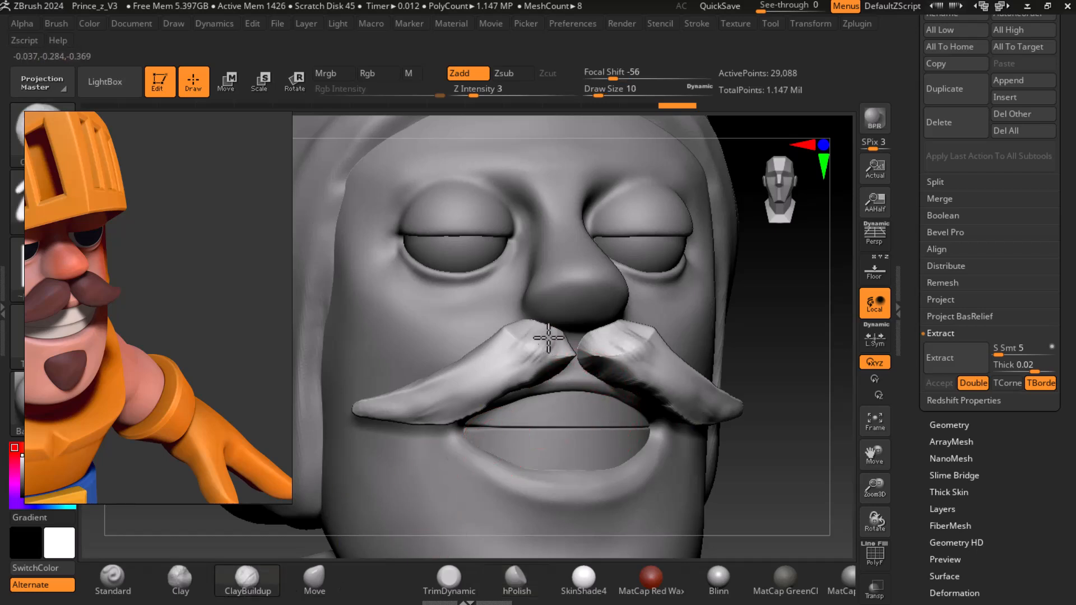
left_click_drag(807, 325, 776, 345)
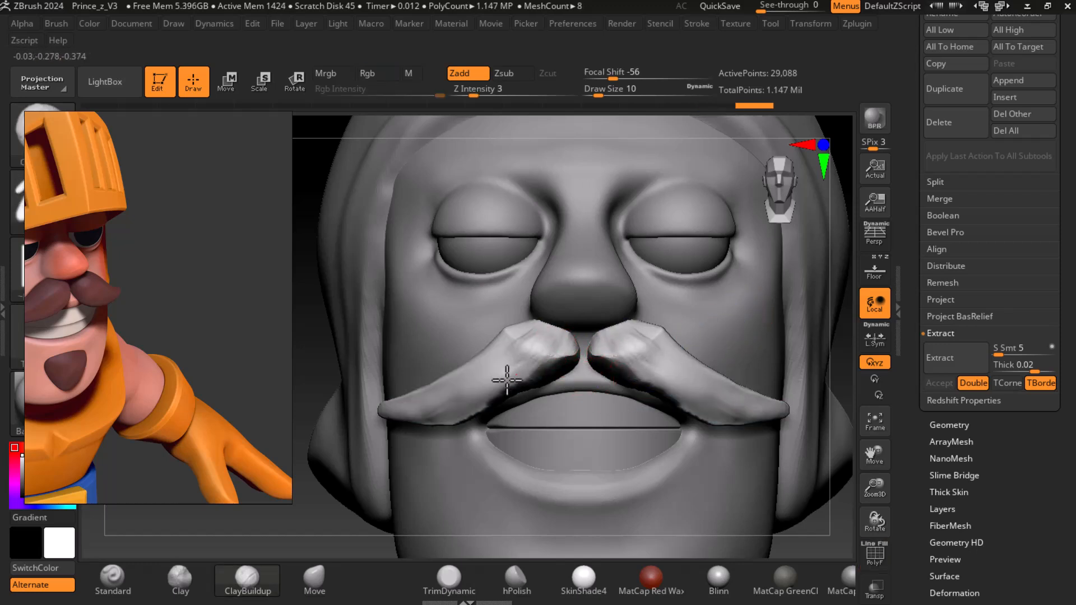
left_click_drag(522, 373, 533, 383)
left_click_drag(466, 419, 449, 418, "shift")
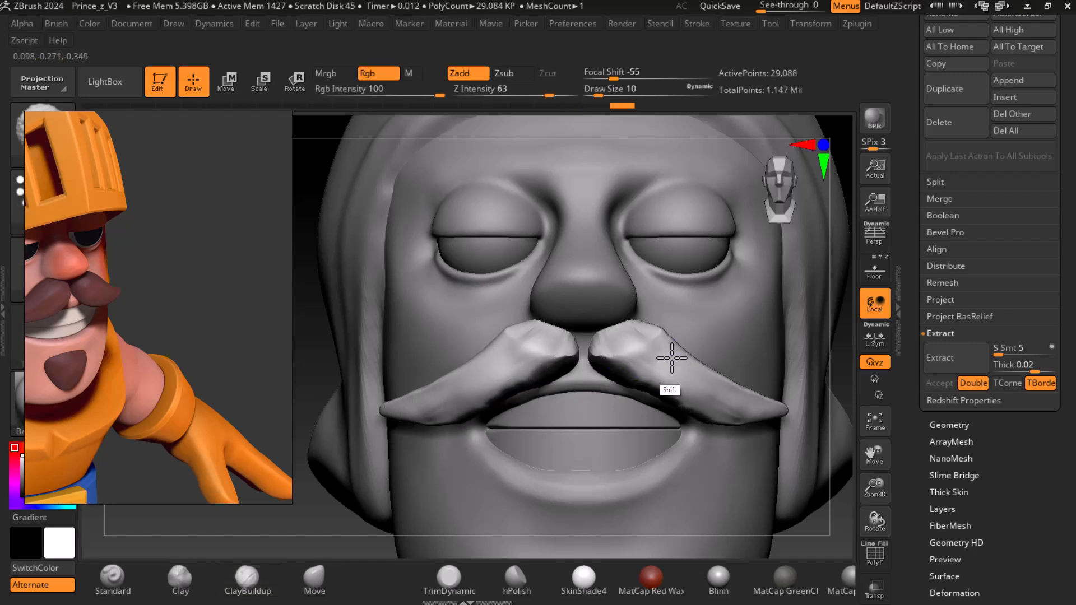
Remesh the moustache with ZRemesher using the Half option and smooth its inner ends.
left_click(939, 427)
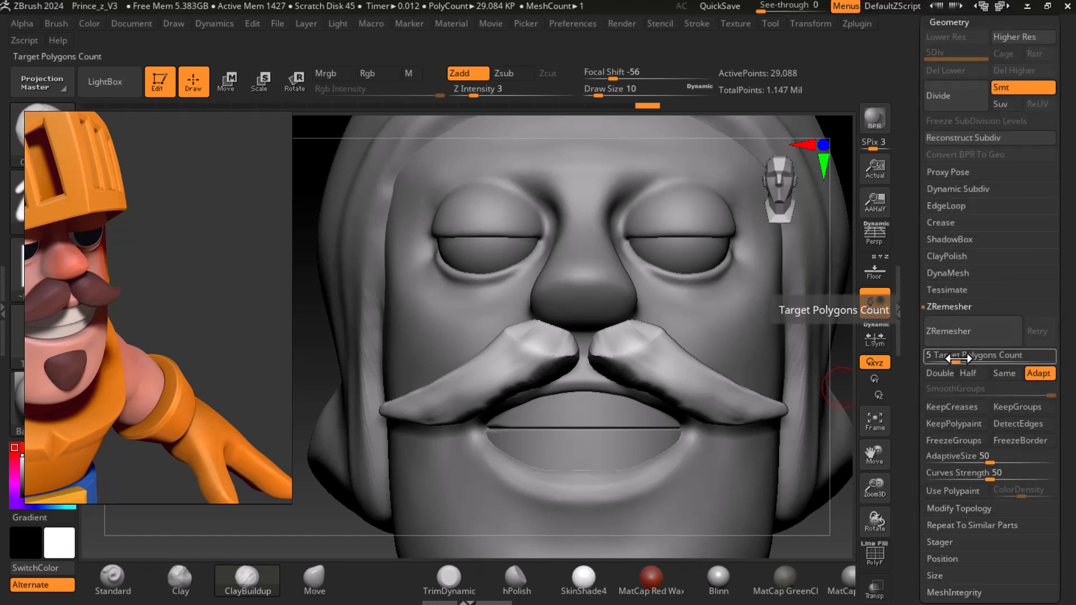
key("shift+f")
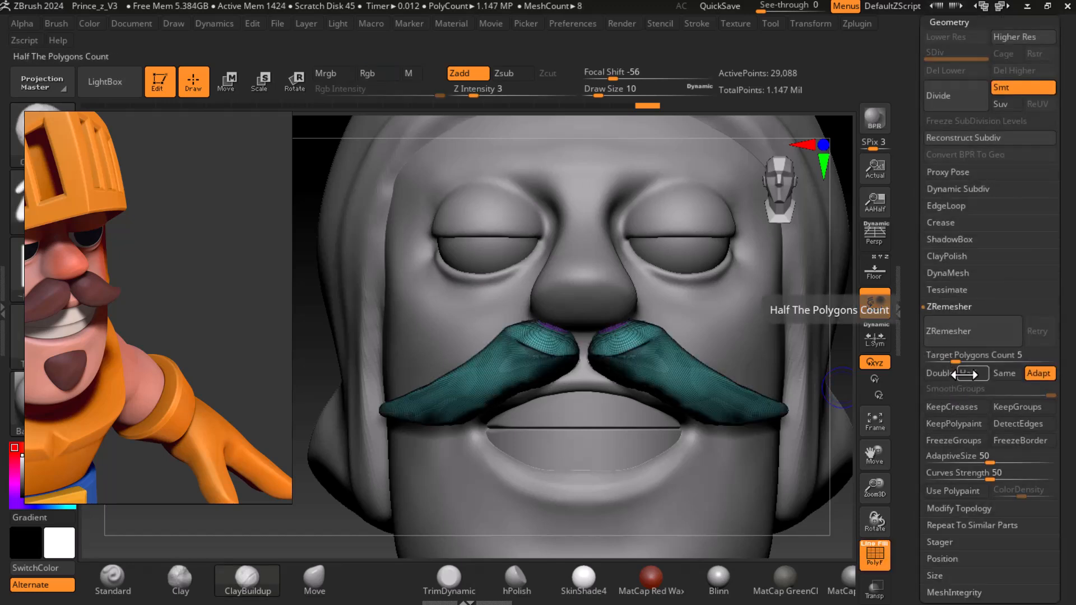
left_click(968, 373)
left_click(969, 332)
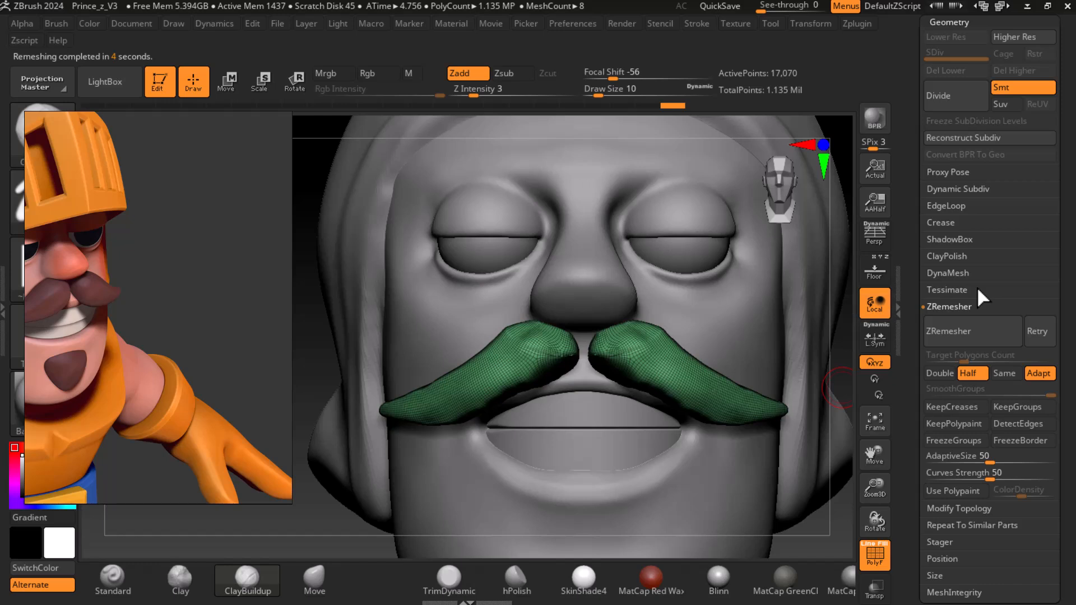
left_click_drag(639, 356, 613, 353, "shift")
left_click_drag(550, 360, 542, 363, "shift")
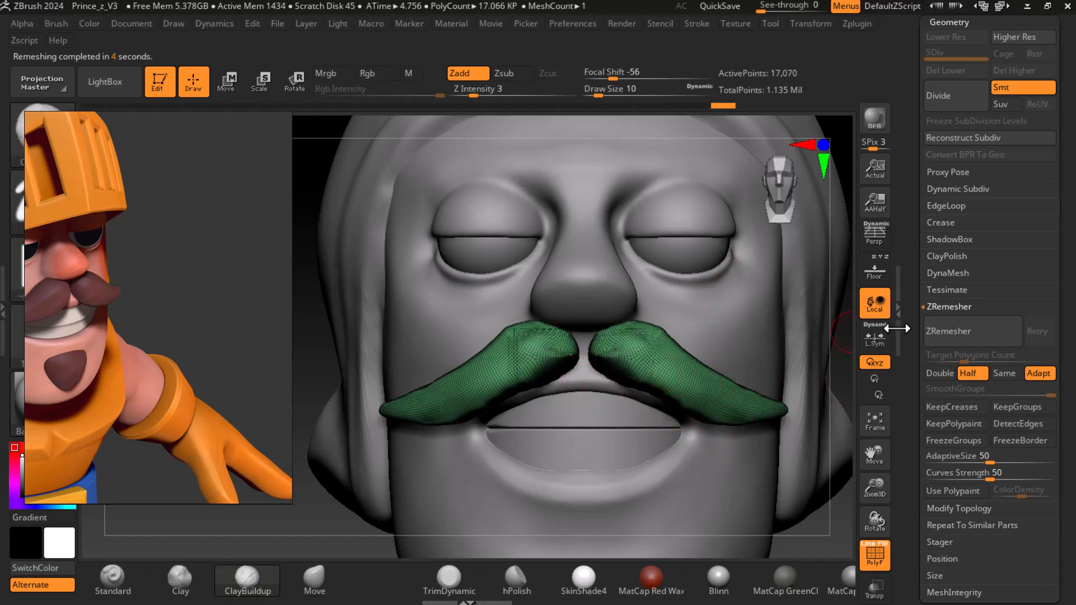
Show the front sketch overlay and hide every subtool except the moustache.
left_click_drag(913, 314, 910, 361)
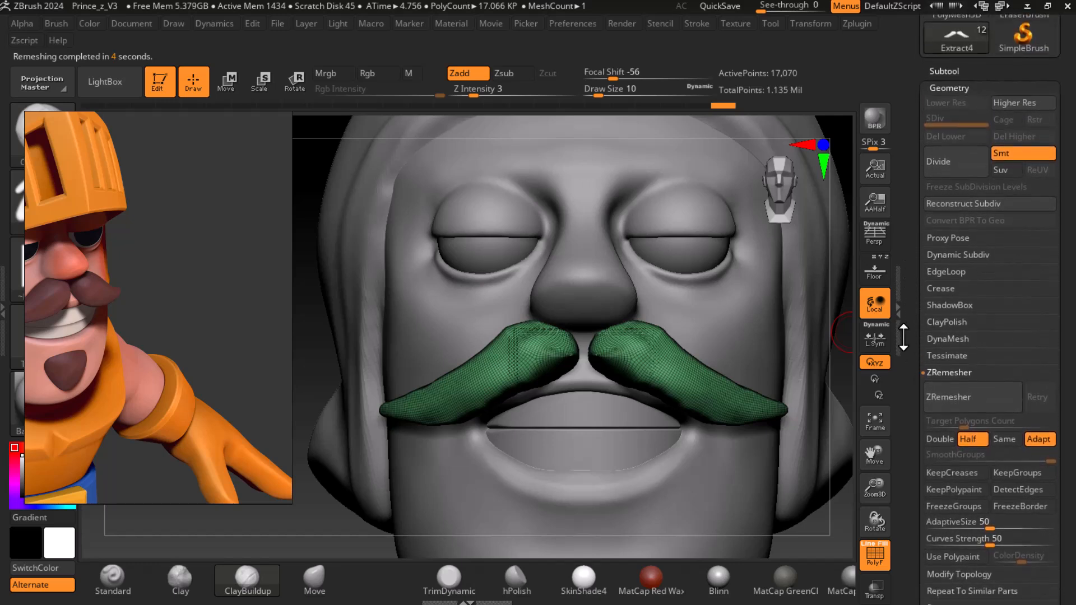
left_click(875, 270)
left_click_drag(906, 161, 903, 193)
left_click(948, 102)
left_click(952, 181, "shift")
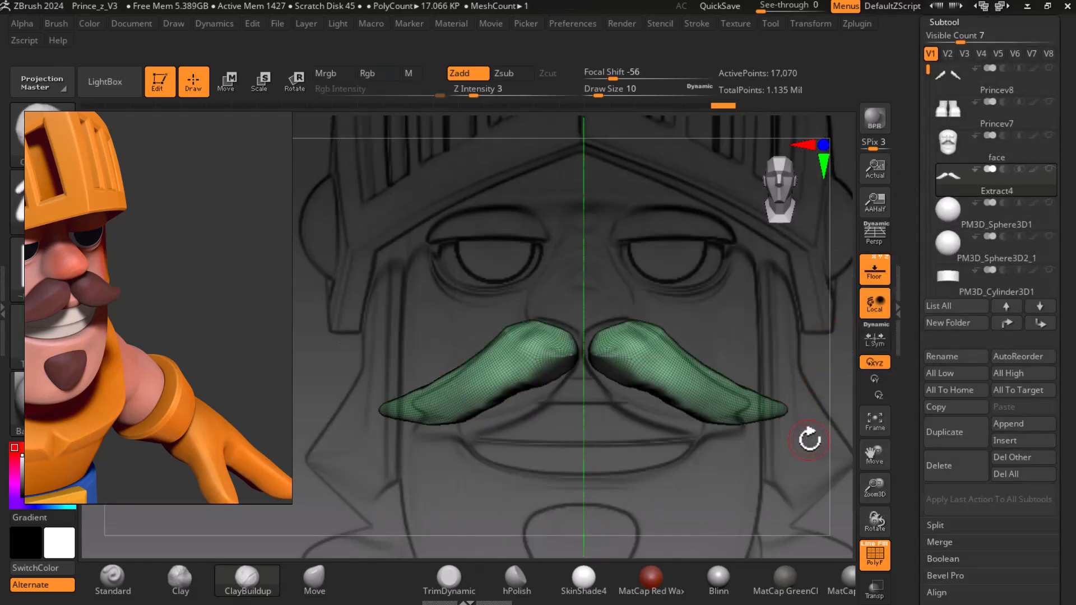
Adjust the moustache's lower edge to the front sketch with the Move brush at draw size 30.
left_click_drag(810, 441, 809, 403, "alt")
left_click(313, 583)
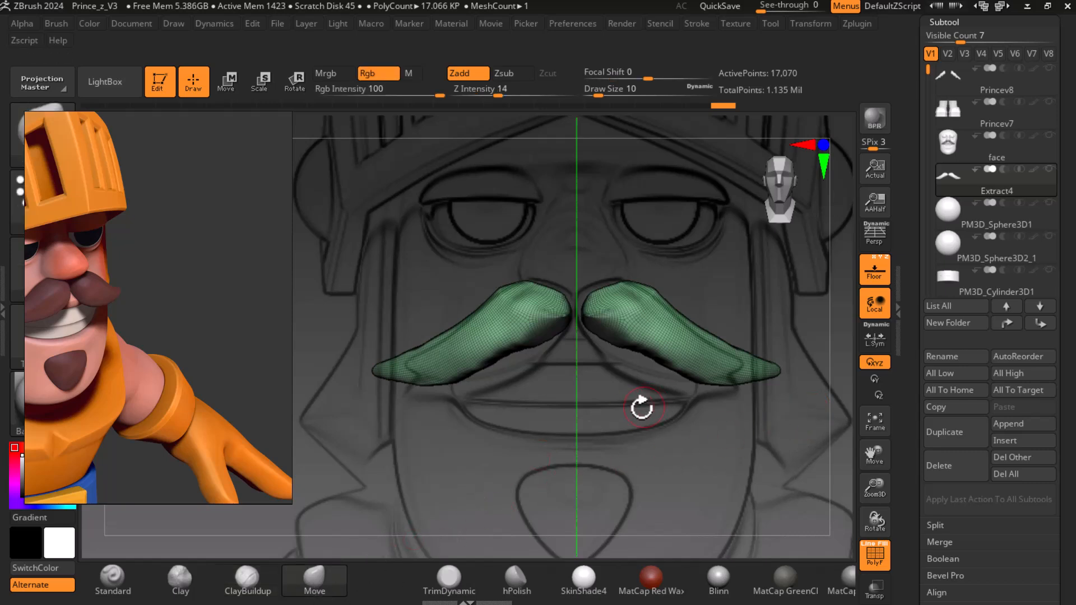
key("]")
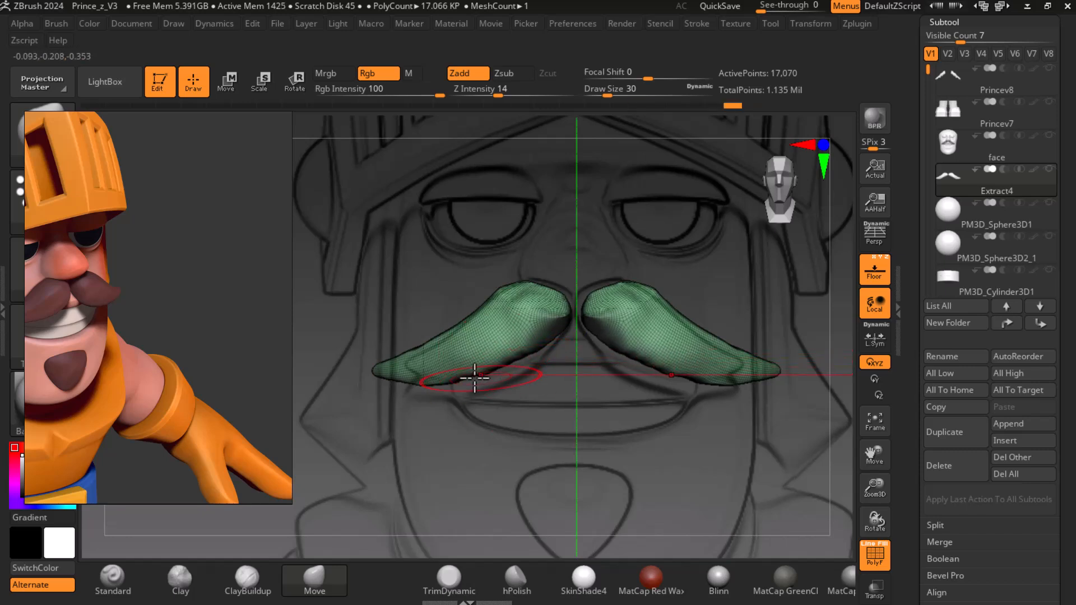
left_click_drag(476, 375, 481, 379)
left_click_drag(506, 348, 505, 351)
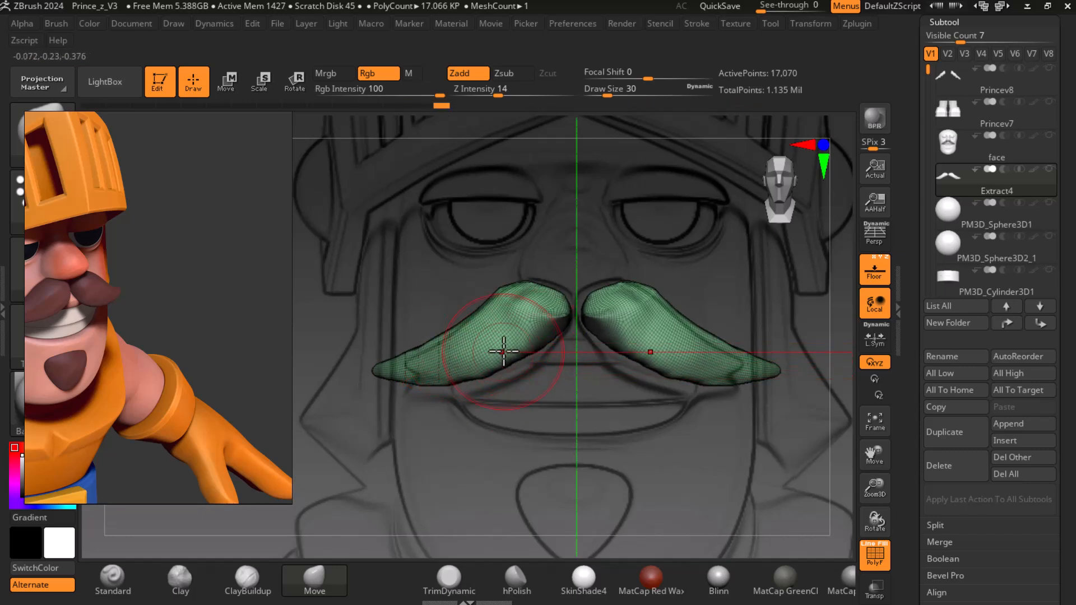
left_click_drag(793, 461, 559, 403)
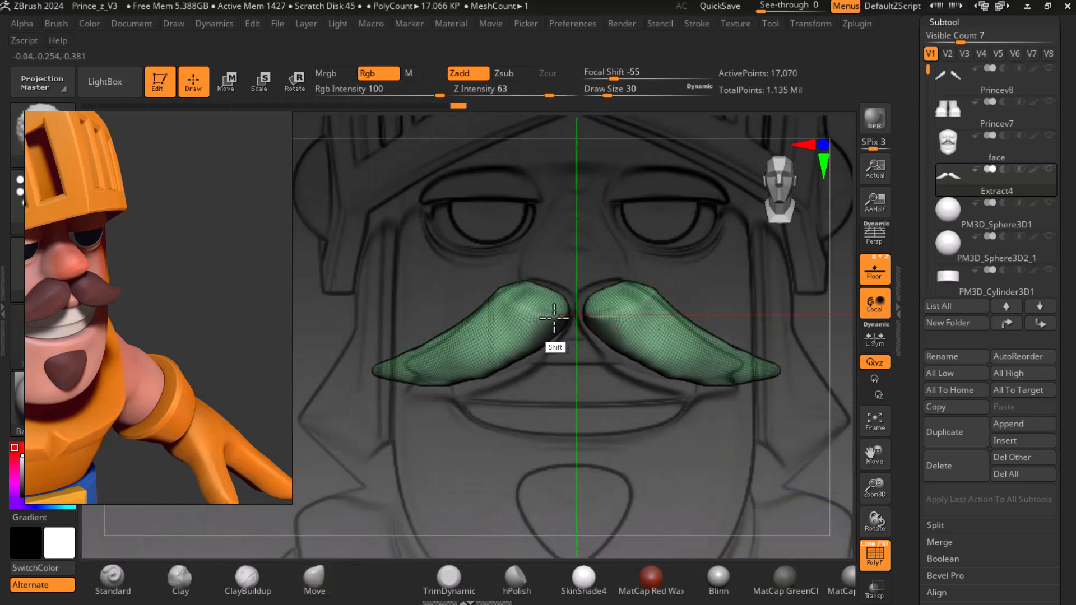
Hide the front sketch overlay and the moustache's wireframe, and switch to ClayBuildup at draw size 9.
left_click(874, 273)
mouse_move(792, 443)
left_mouse_down()
mouse_move(838, 451)
mouse_move(814, 434)
mouse_move(715, 461)
mouse_move(758, 420)
mouse_move(747, 470)
left_mouse_up()
key("shift+f")
key("bracketleft")
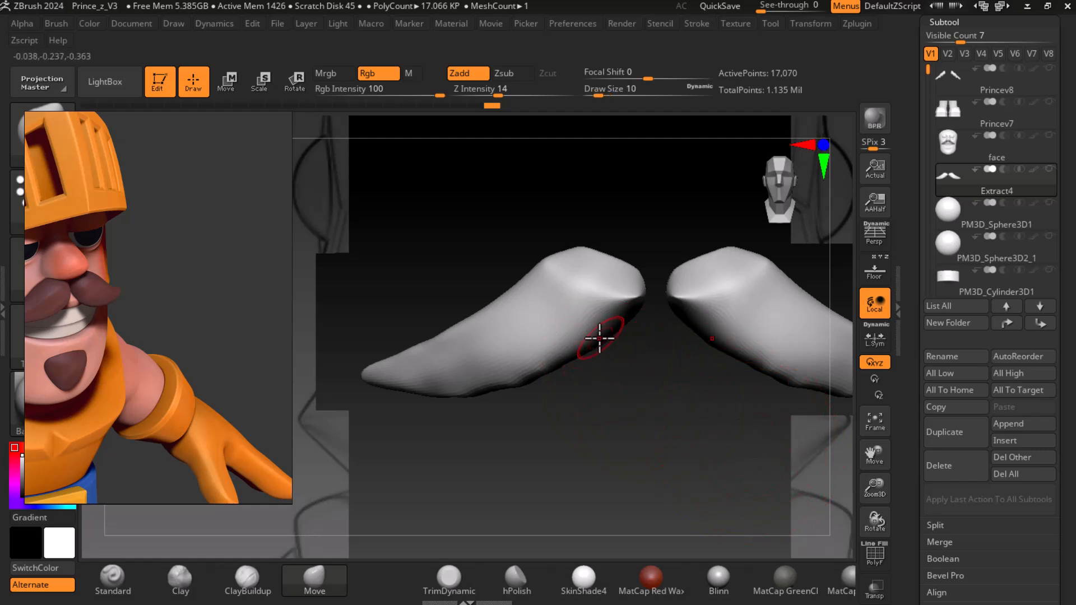
left_click(247, 578)
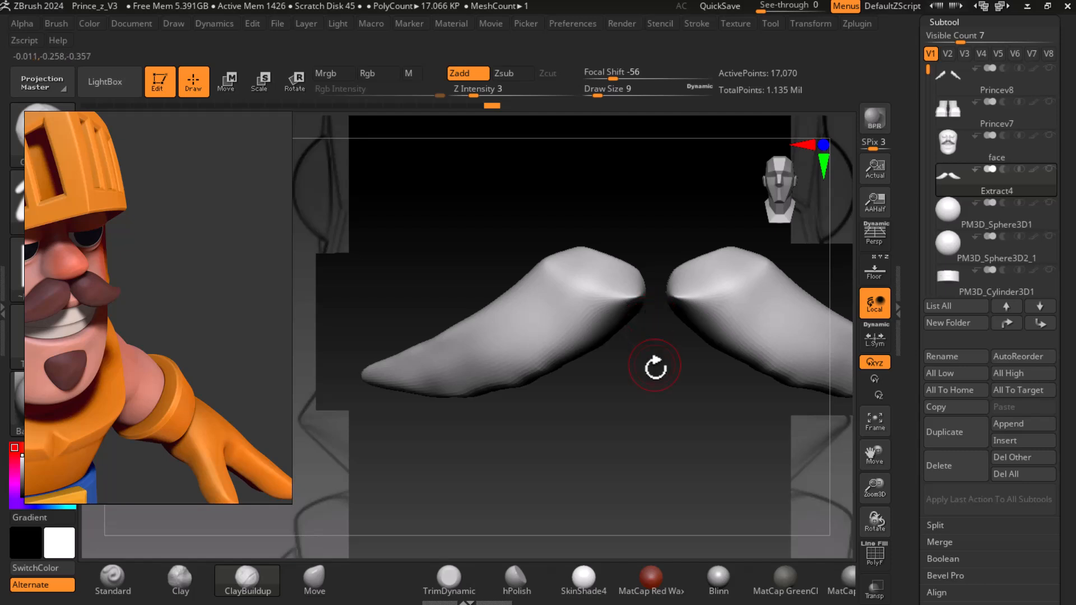
left_click_drag(655, 358, 612, 311)
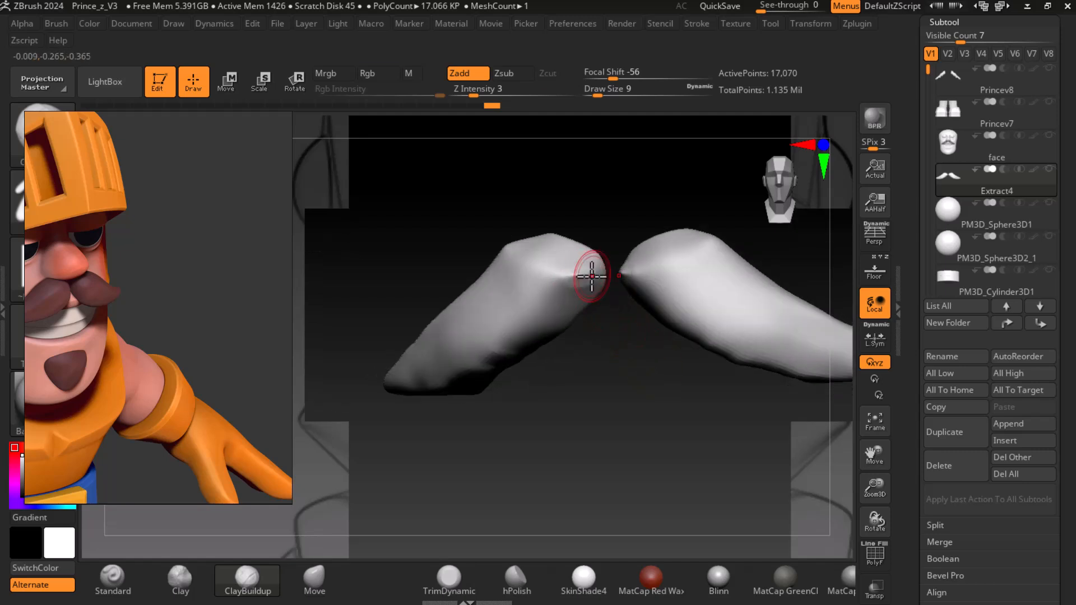
Check the moustache's wireframe and remesh it with ZRemesher using the Half option.
key("shift+f")
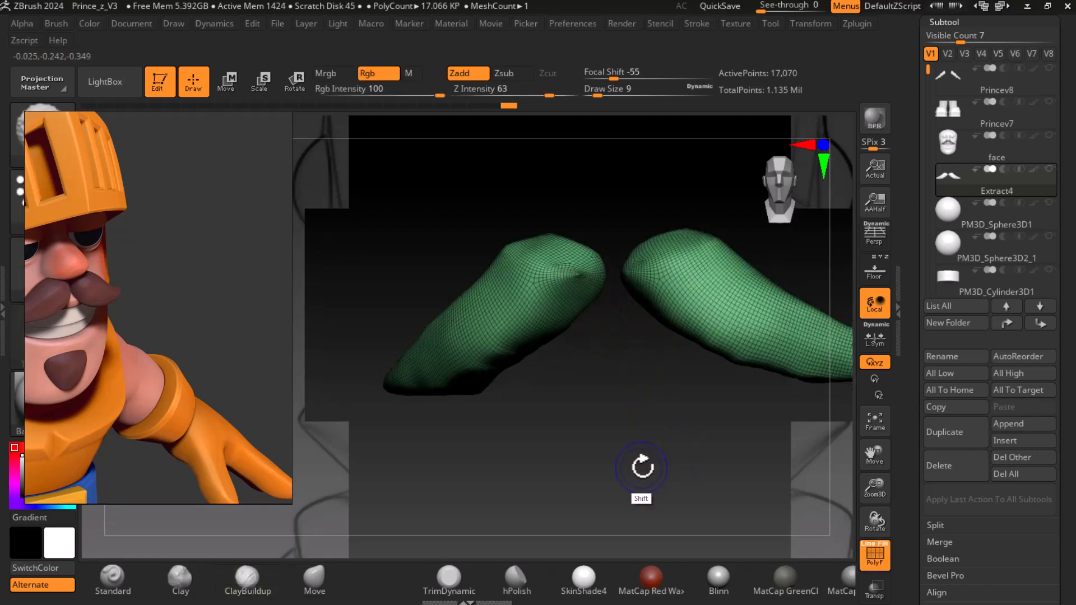
key("shift+f")
scroll(989, 359, "down", 8)
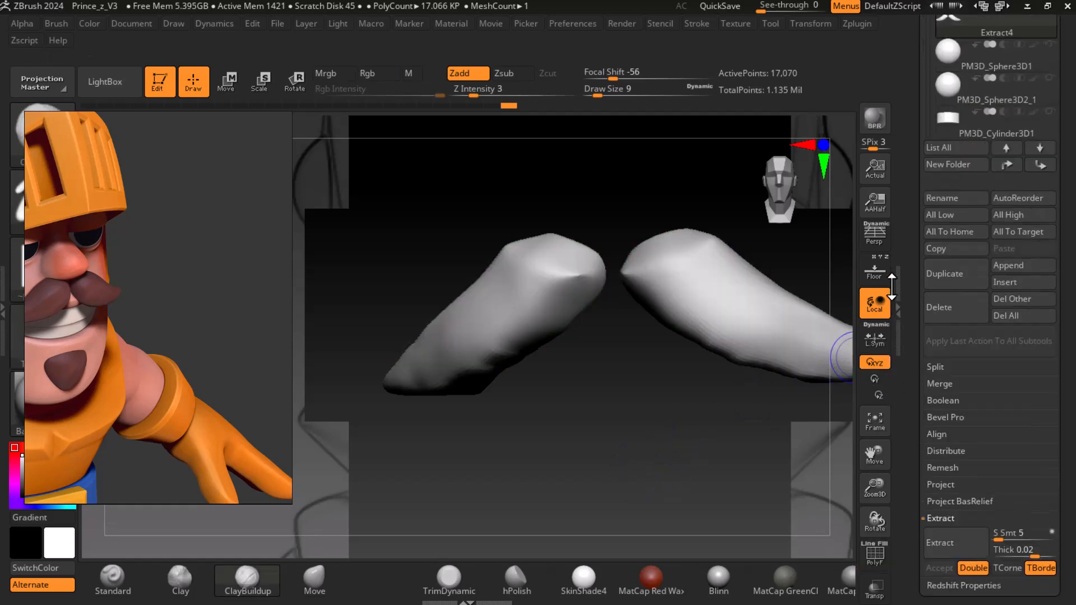
scroll(885, 264, "down", 3)
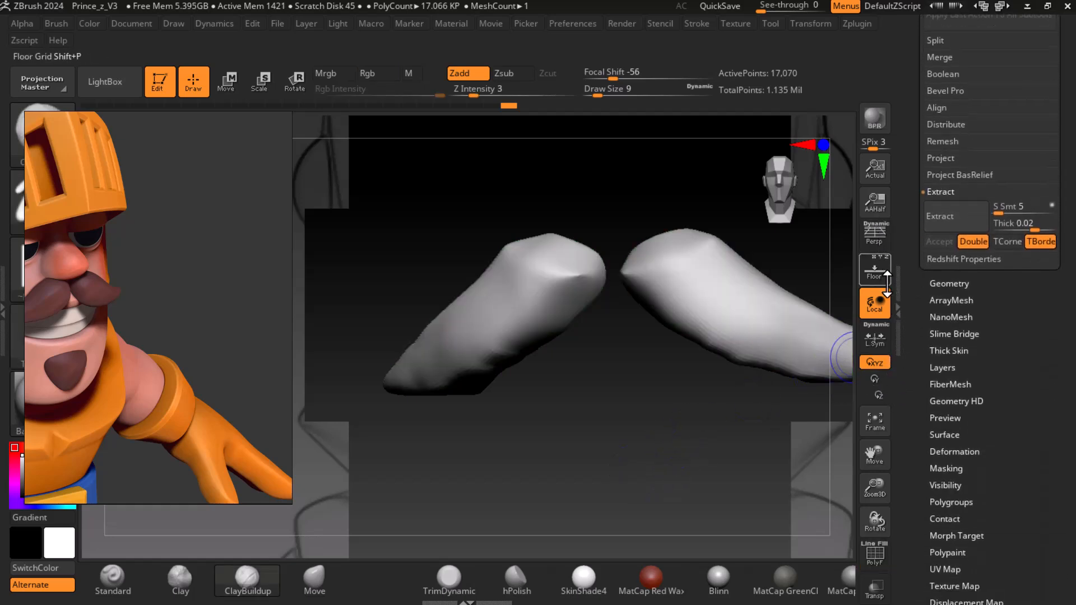
left_click(944, 284)
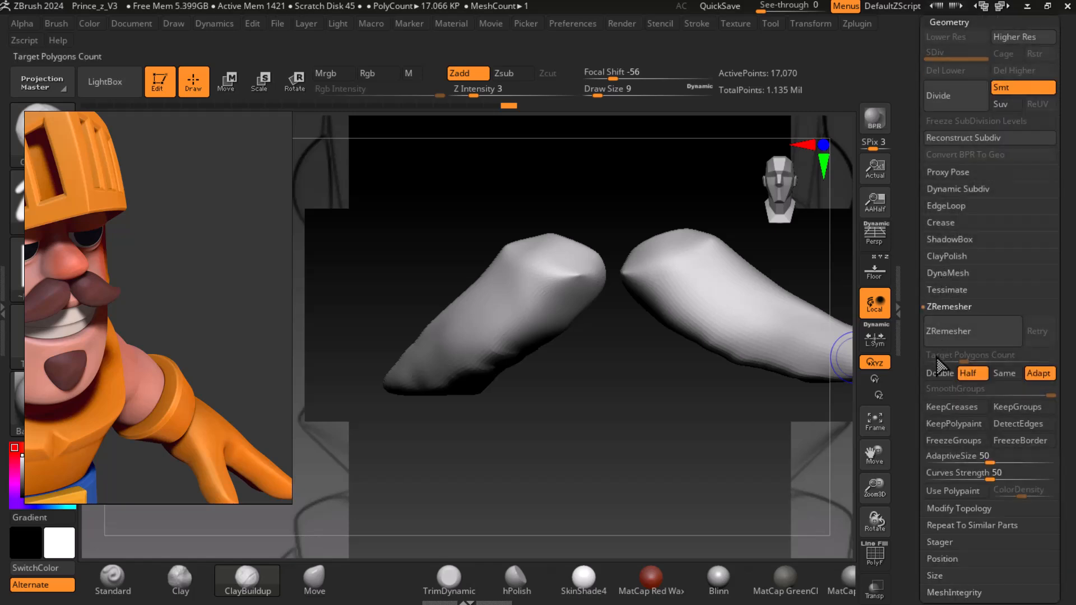
left_click(968, 331)
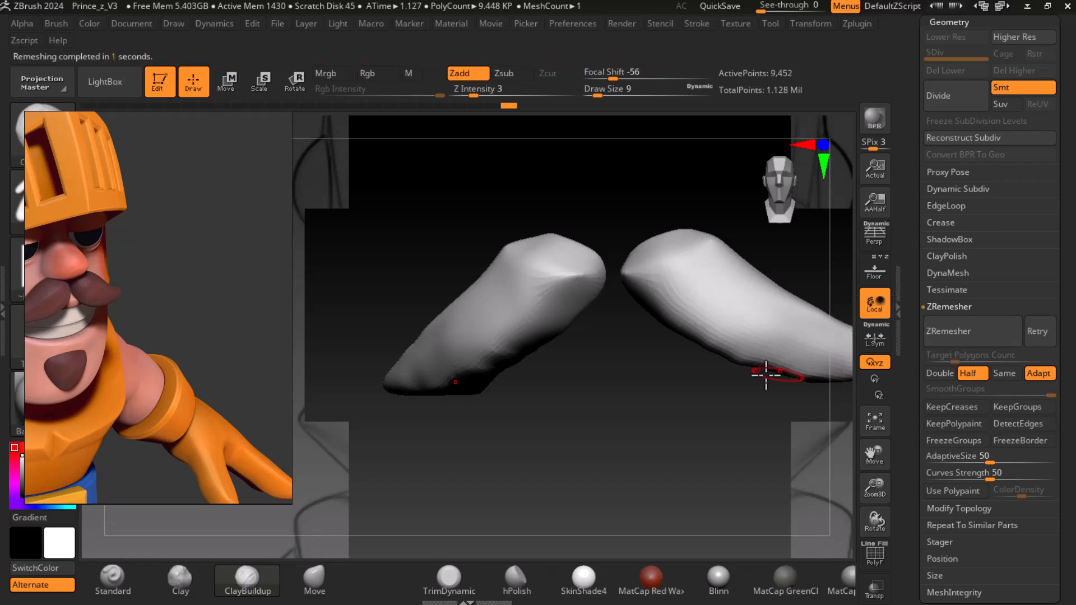
Smooth the moustache's lower edge and inner ends, comparing its outline with the front sketch overlay.
left_click_drag(627, 422, 693, 436)
left_click(875, 274)
left_click_drag(502, 331, 447, 369, "shift")
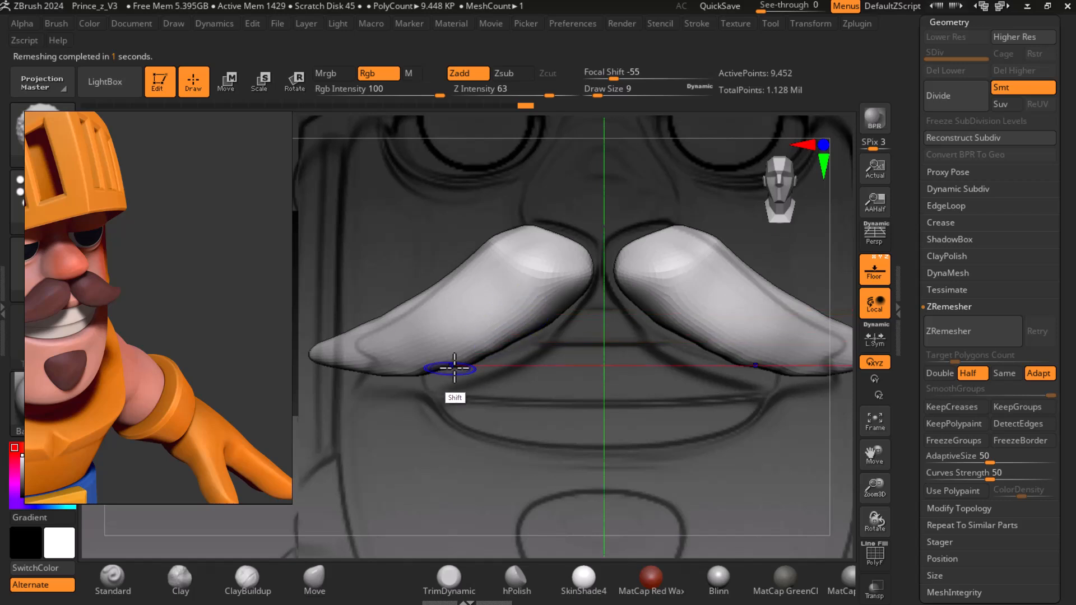
left_click(874, 272)
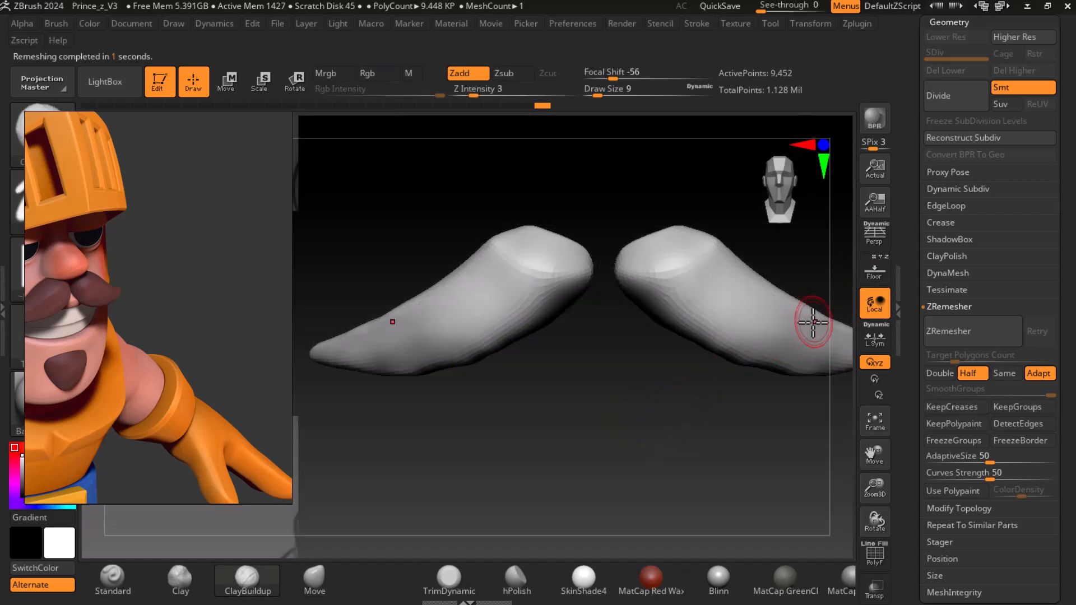
left_click_drag(647, 440, 689, 415, "alt")
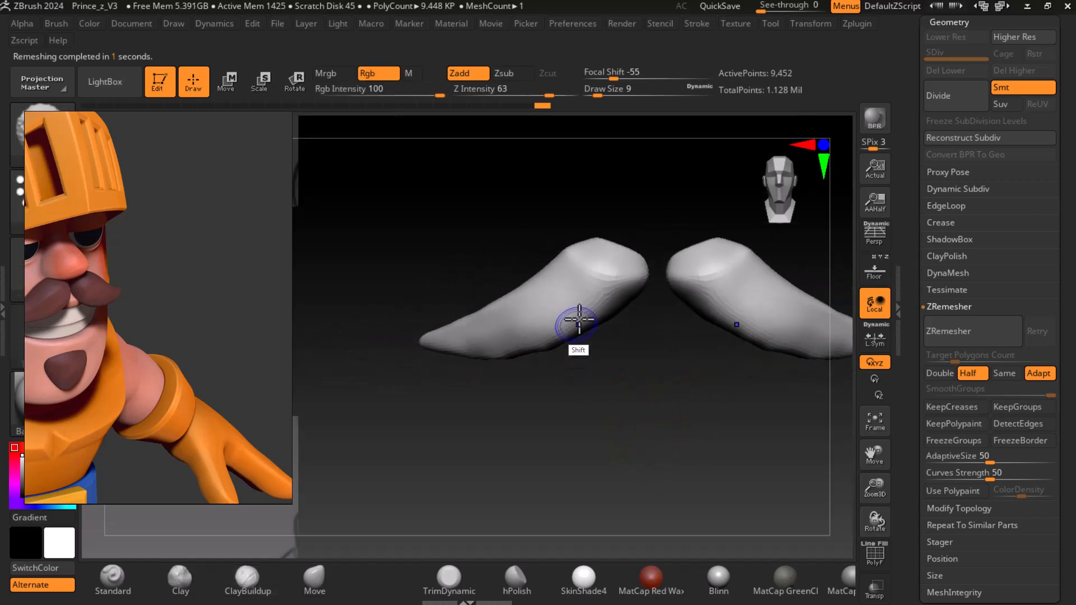
left_click_drag(500, 360, 605, 392)
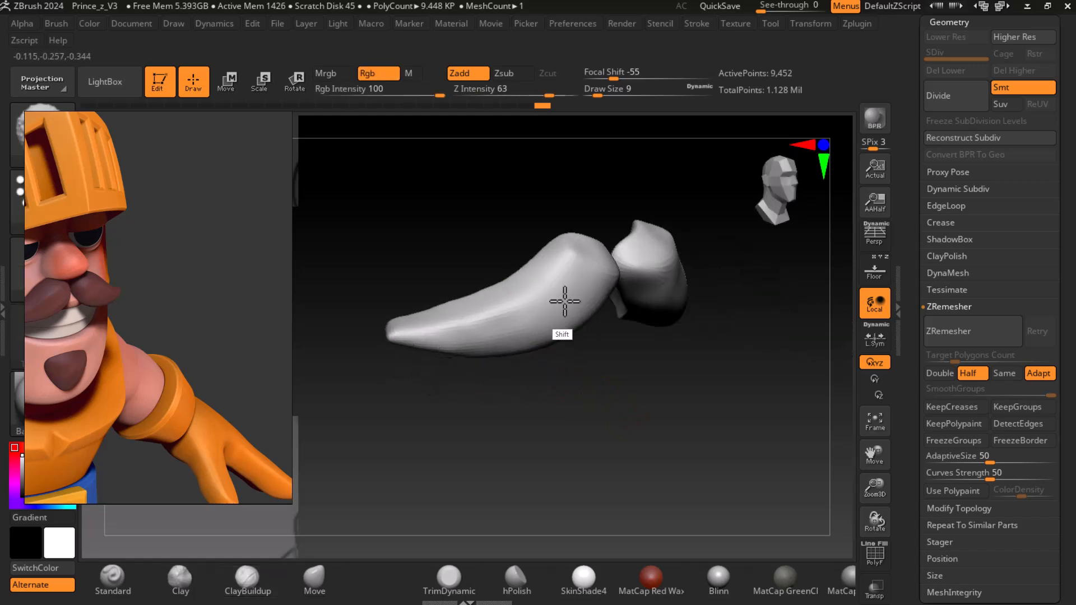
left_click_drag(678, 358, 694, 336, "shift")
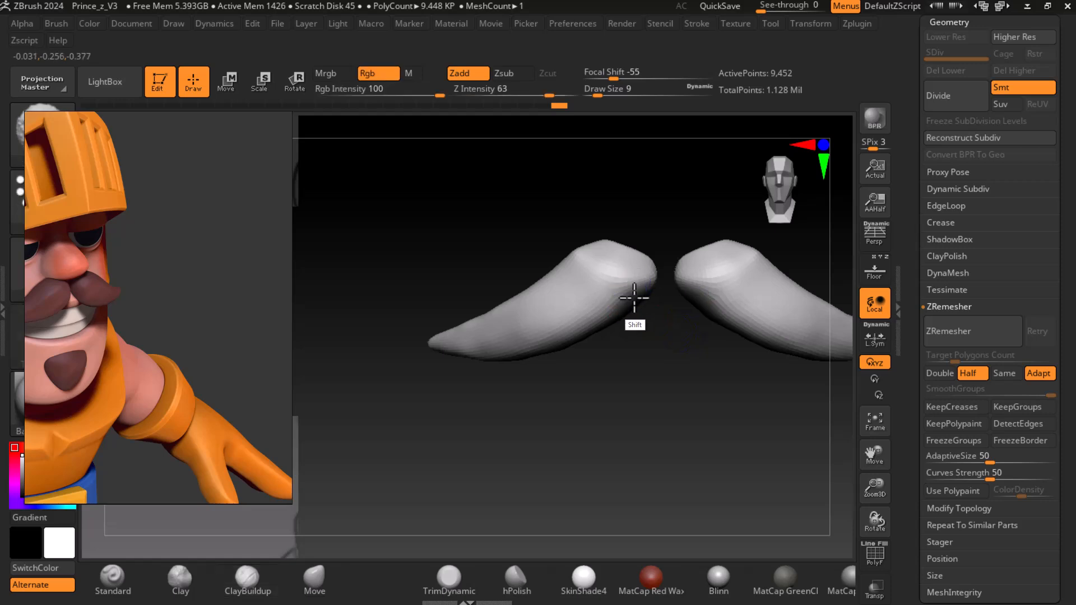
Bring the face in the reference image into view and build up the moustache's front surface with ClayBuildup at draw size 9.
left_click_drag(630, 401, 676, 426, "alt")
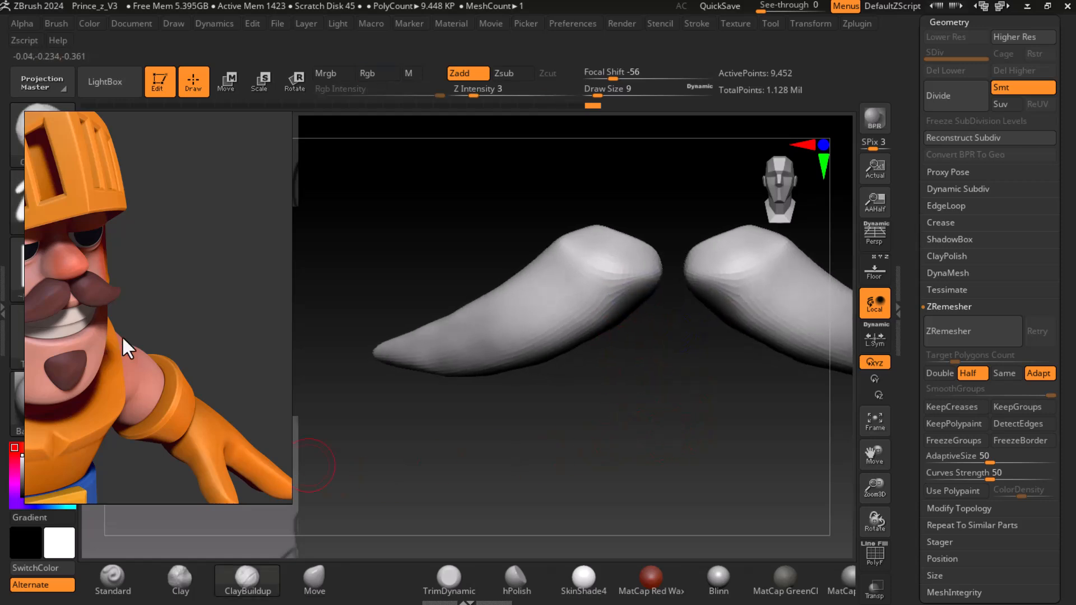
middle_click_drag(89, 301, 162, 306)
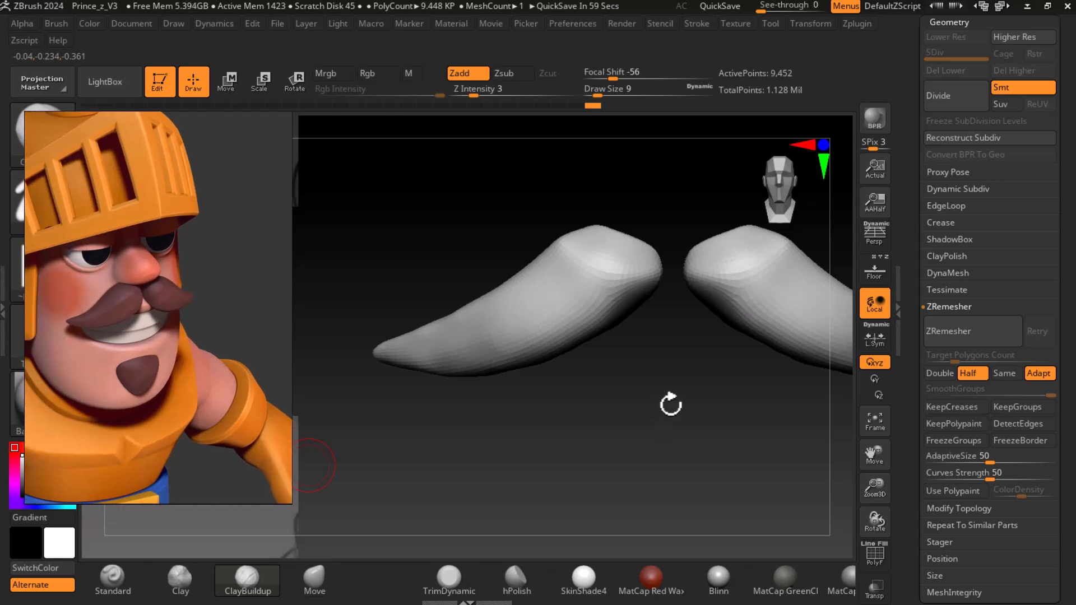
left_click_drag(663, 411, 713, 427)
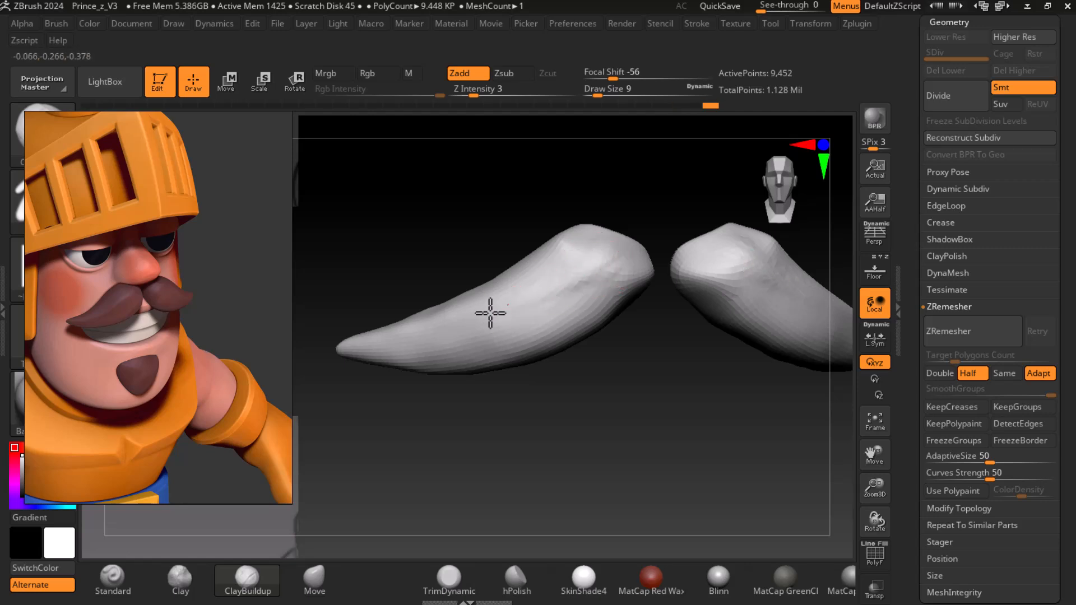
Turn the floor grid back on and unhide the face and the other subtools around the moustache.
left_click(882, 259)
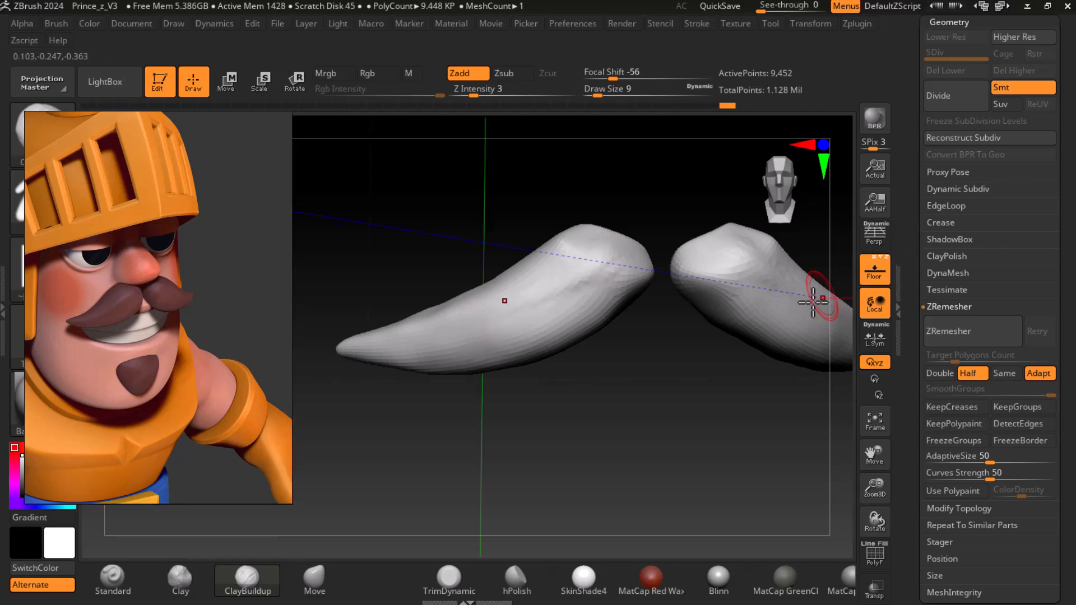
scroll(910, 240, "up", 3)
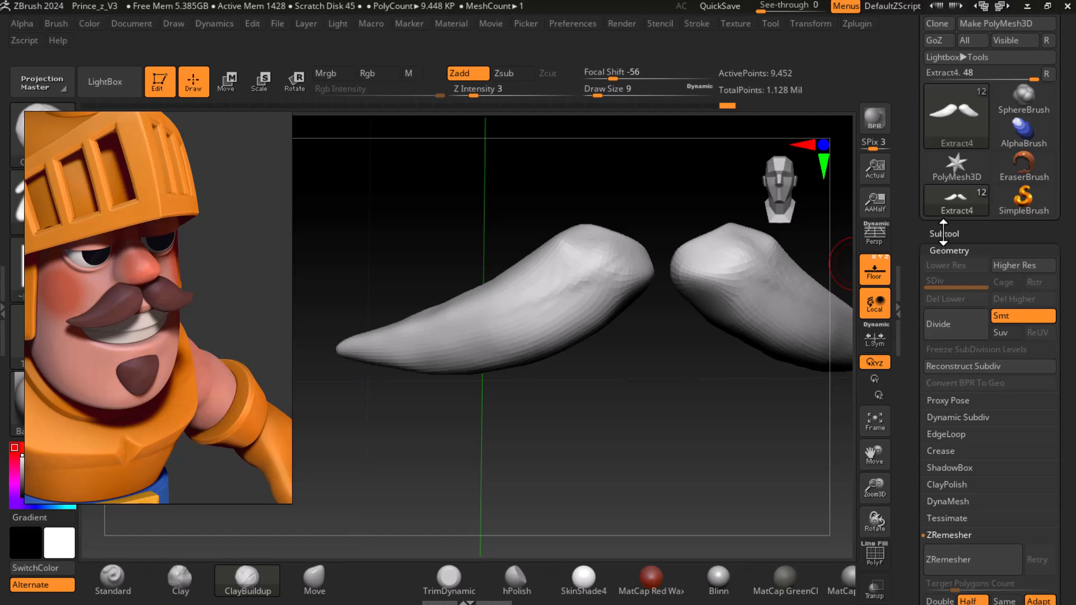
left_click(942, 232)
left_click(946, 175, "shift")
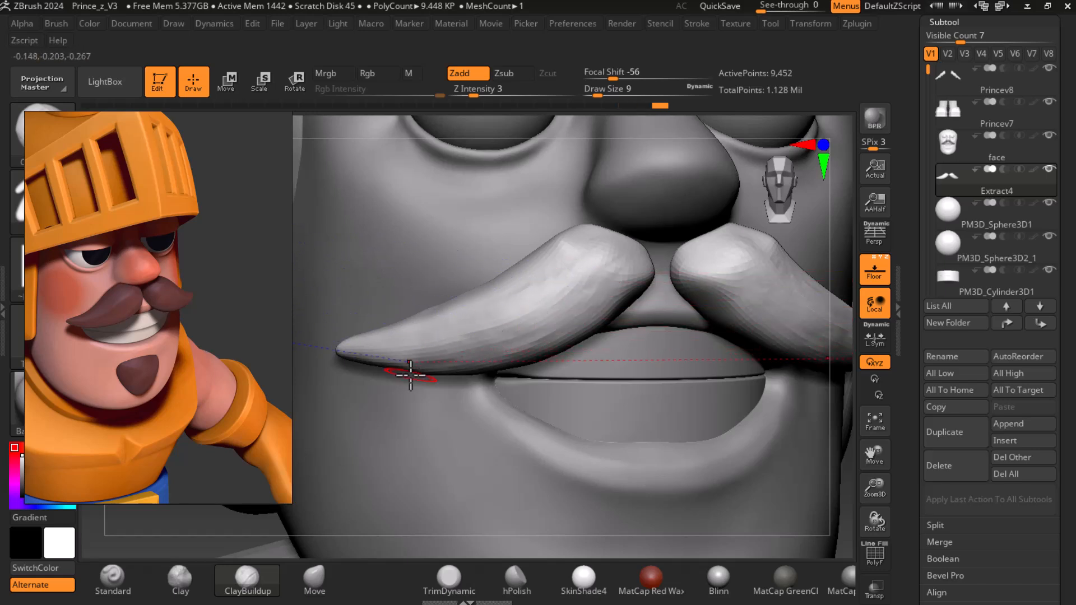
Build up the thick inner part of the moustache with ClayBuildup at draw size 7 and smooth the strokes.
key("[")
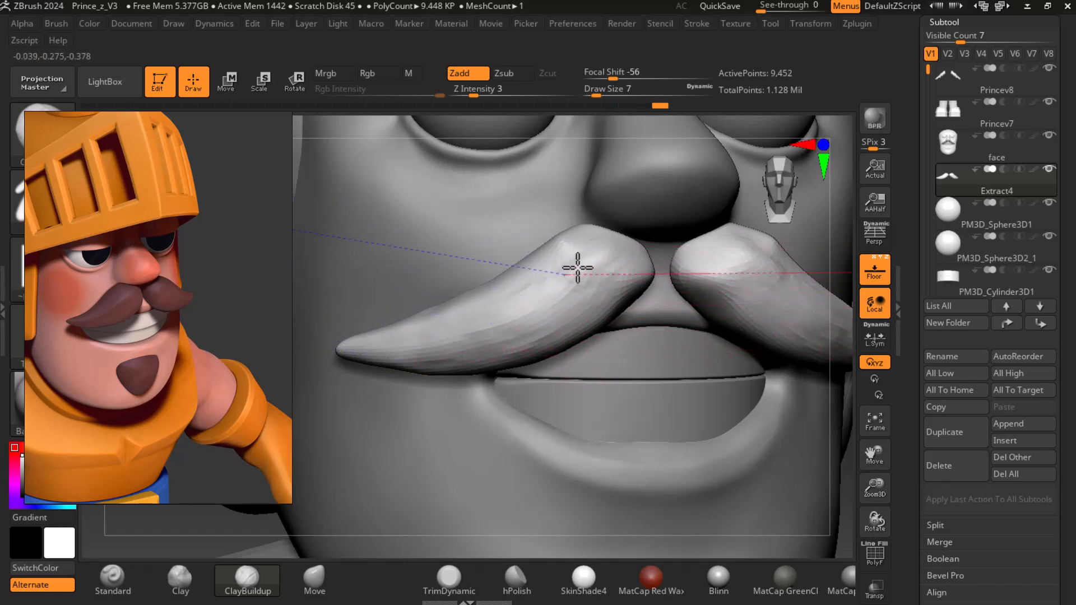
left_click_drag(595, 265, 578, 299)
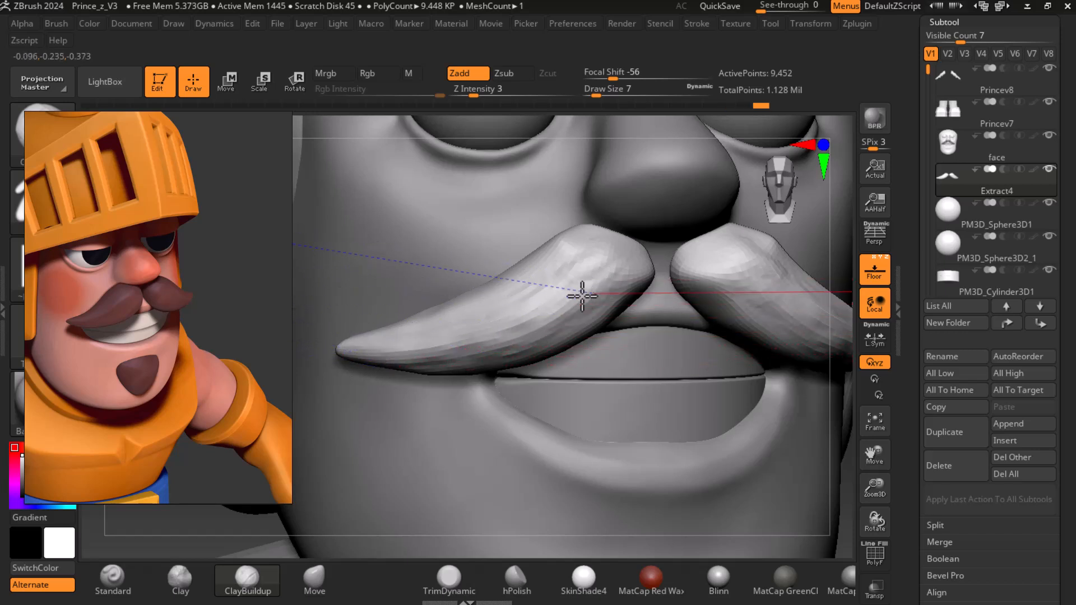
left_click_drag(565, 269, 557, 284, "shift")
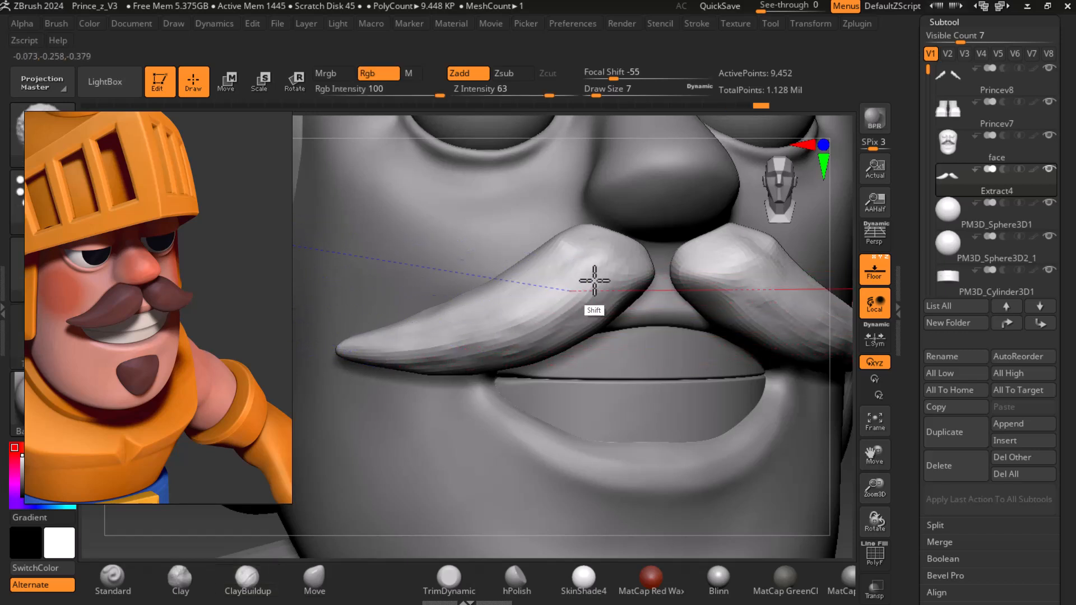
Subdivide the moustache once and add ClayBuildup strokes along its length from the inner end towards the tip.
key("ctrl+d")
mouse_move(617, 254)
left_mouse_down()
mouse_move(552, 312)
mouse_move(351, 354)
left_mouse_up()
left_click_drag(559, 268, 468, 341)
mouse_move(603, 252)
left_mouse_down()
mouse_move(612, 280)
mouse_move(583, 321)
left_mouse_up()
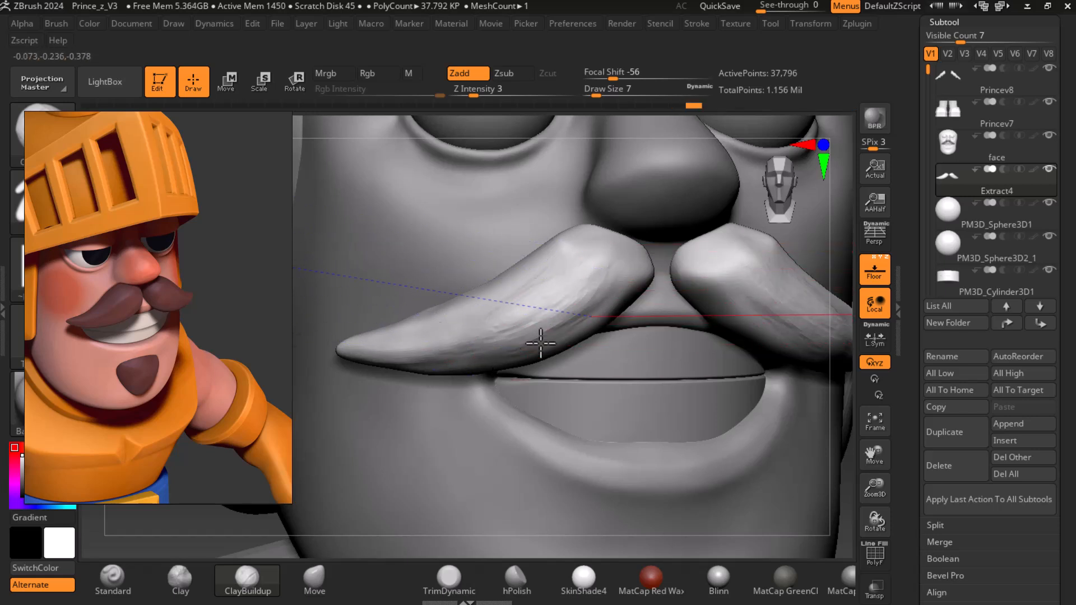
mouse_move(622, 261)
left_mouse_down()
mouse_move(583, 307)
mouse_move(434, 351)
left_mouse_up()
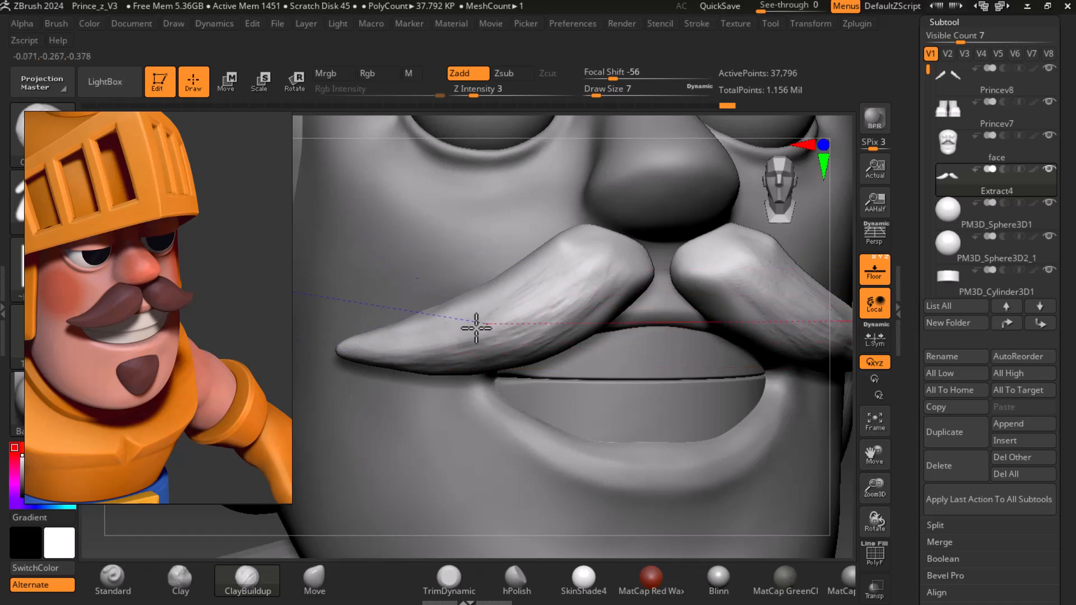
Flatten the clay strokes on the moustache's front surface with hPolish at draw size 7.
left_click(515, 577)
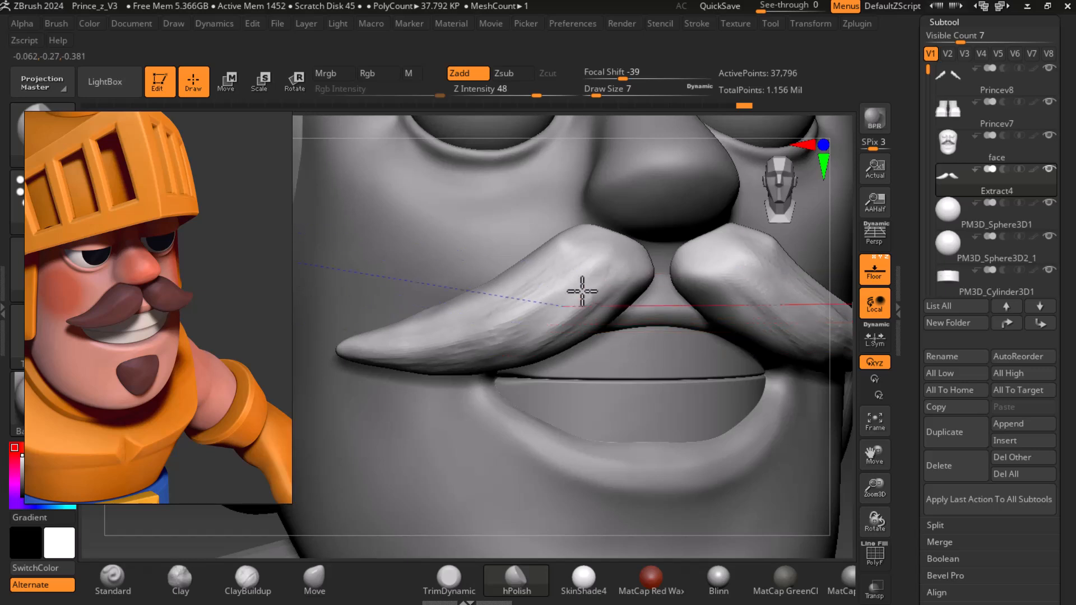
mouse_move(481, 345)
left_mouse_down()
mouse_move(572, 294)
mouse_move(521, 325)
left_mouse_up()
left_click_drag(581, 293, 543, 308)
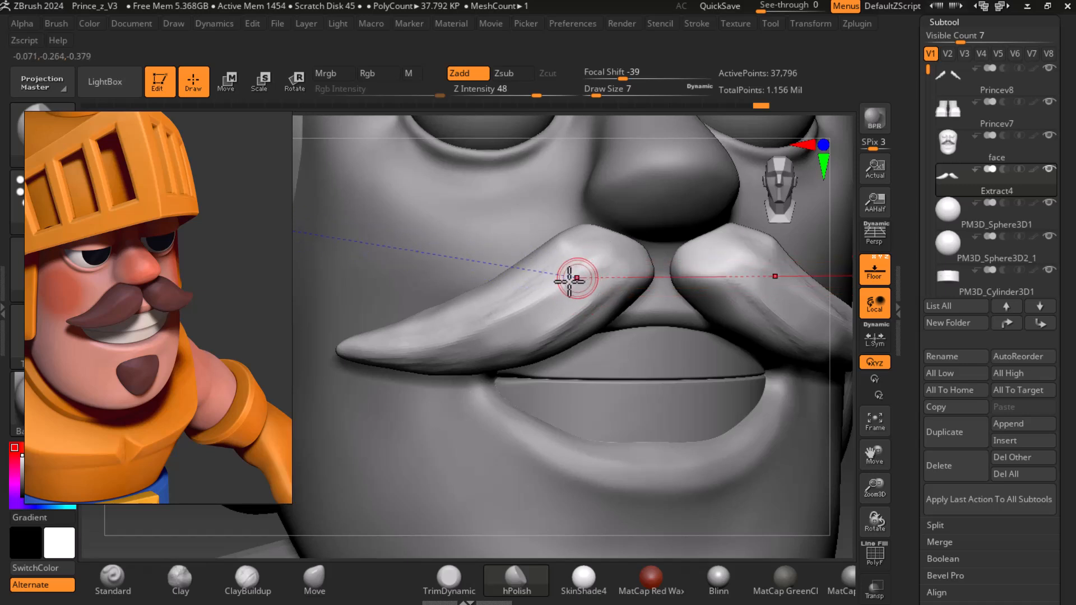
Build up the moustache from the inner end to the tip with ClayBuildup and reduce the Smooth brush's Z intensity.
left_click(259, 573)
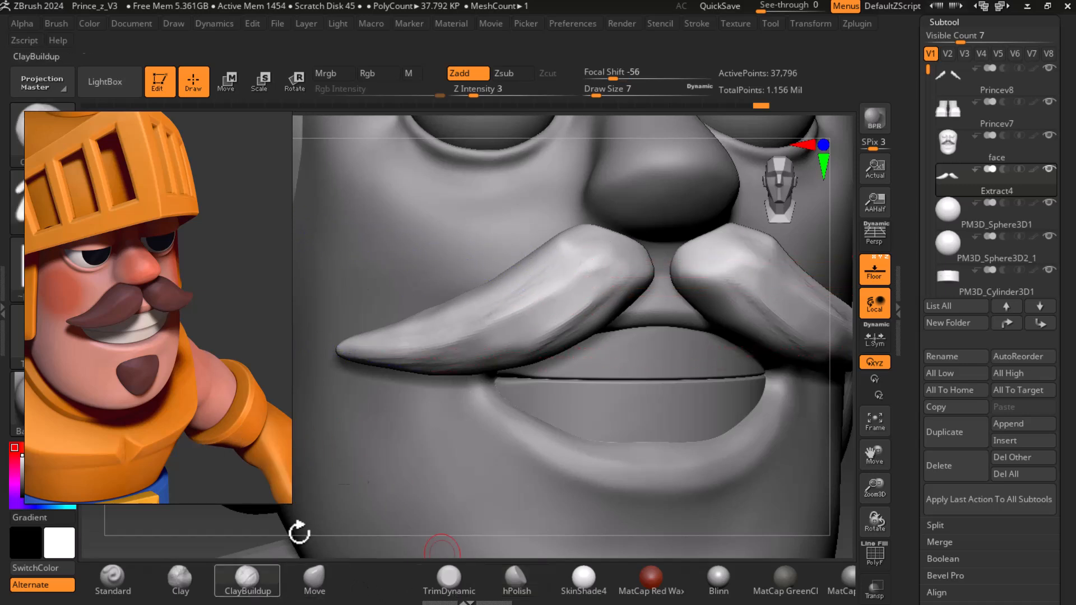
mouse_move(576, 246)
left_mouse_down()
mouse_move(603, 230)
mouse_move(634, 247)
mouse_move(615, 259)
mouse_move(574, 252)
mouse_move(609, 250)
mouse_move(629, 273)
mouse_move(583, 305)
mouse_move(616, 282)
mouse_move(569, 243)
mouse_move(659, 277)
mouse_move(552, 253)
mouse_move(457, 320)
mouse_move(336, 360)
left_mouse_up()
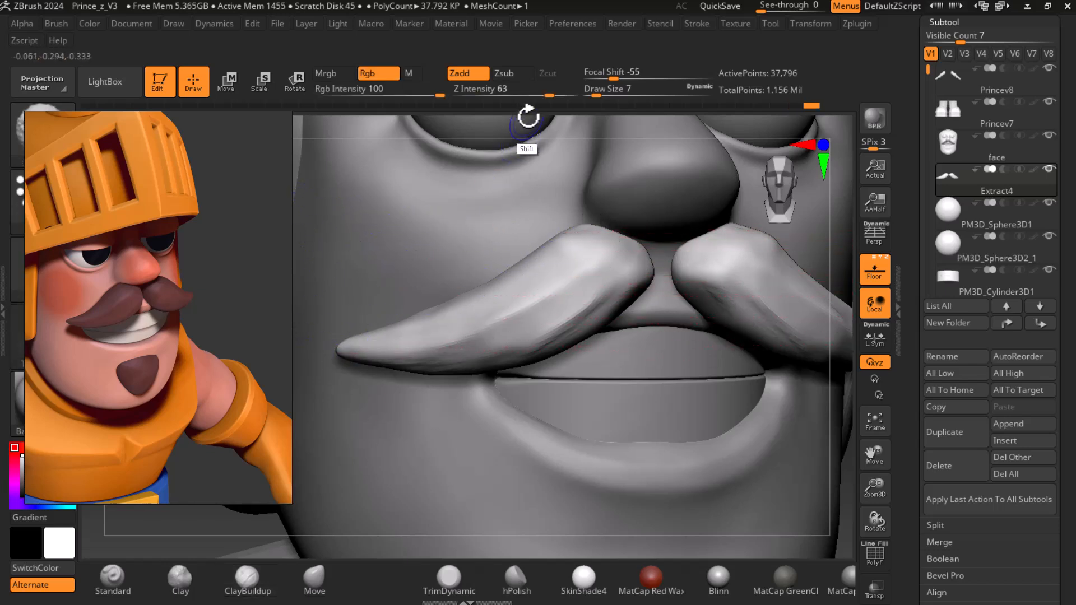
left_click_drag(554, 90, 513, 91)
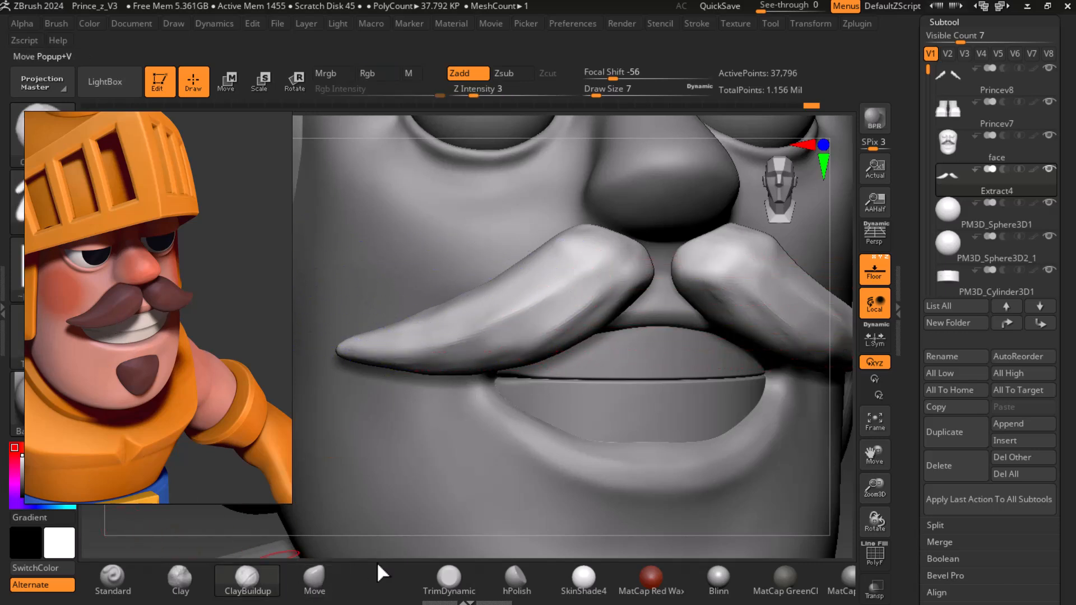
Polish crisp planes along the moustache with hPolish at draw size 7, reducing it to 4 for the finer areas.
left_click(516, 577)
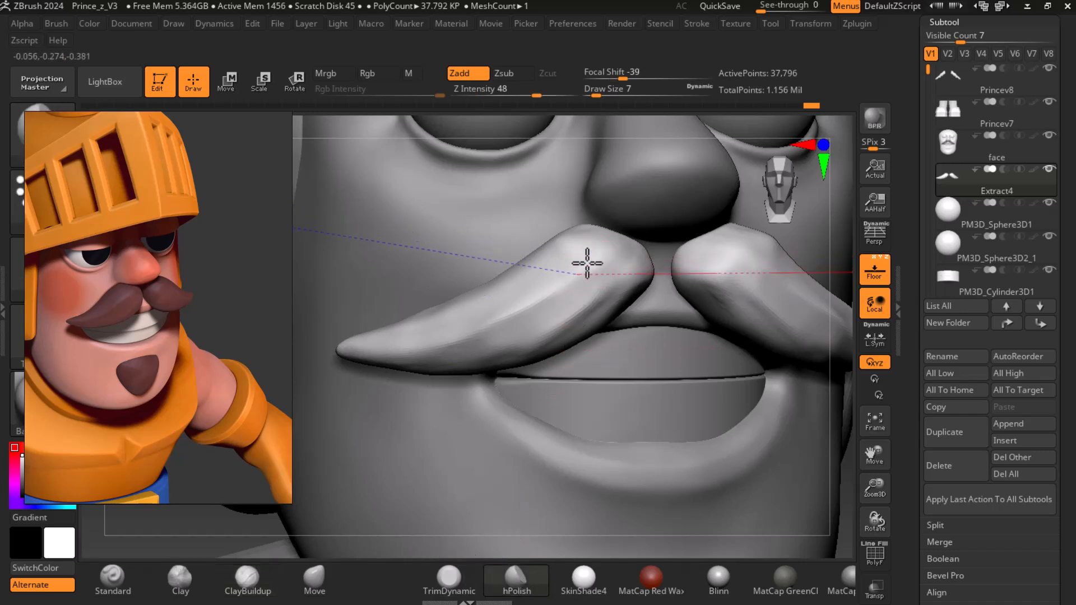
mouse_move(588, 273)
left_mouse_down()
mouse_move(494, 335)
mouse_move(398, 354)
left_mouse_up()
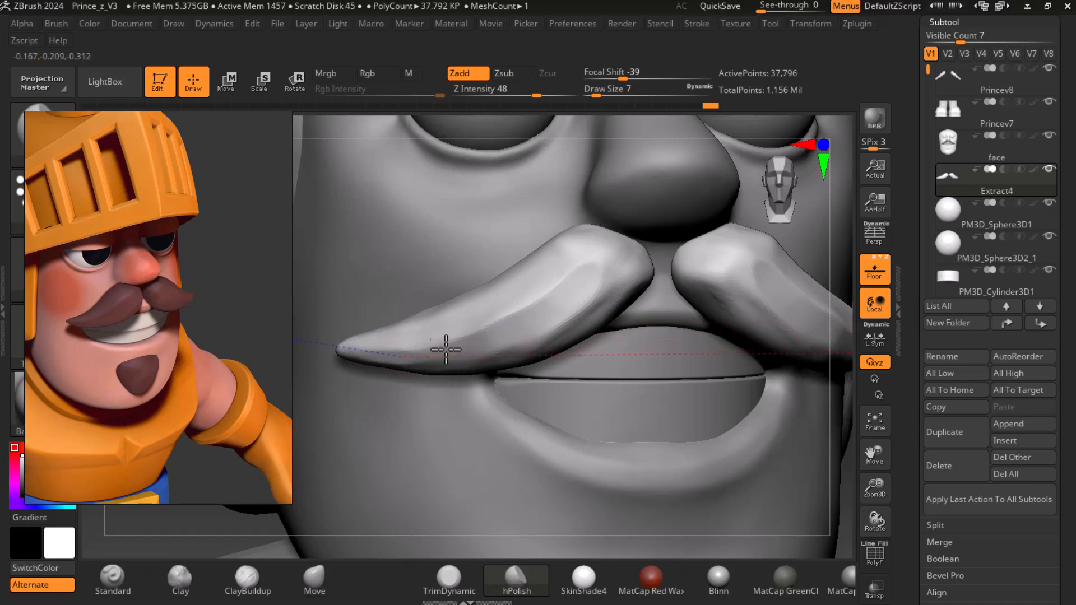
mouse_move(472, 341)
left_mouse_down()
mouse_move(509, 319)
mouse_move(416, 357)
left_mouse_up()
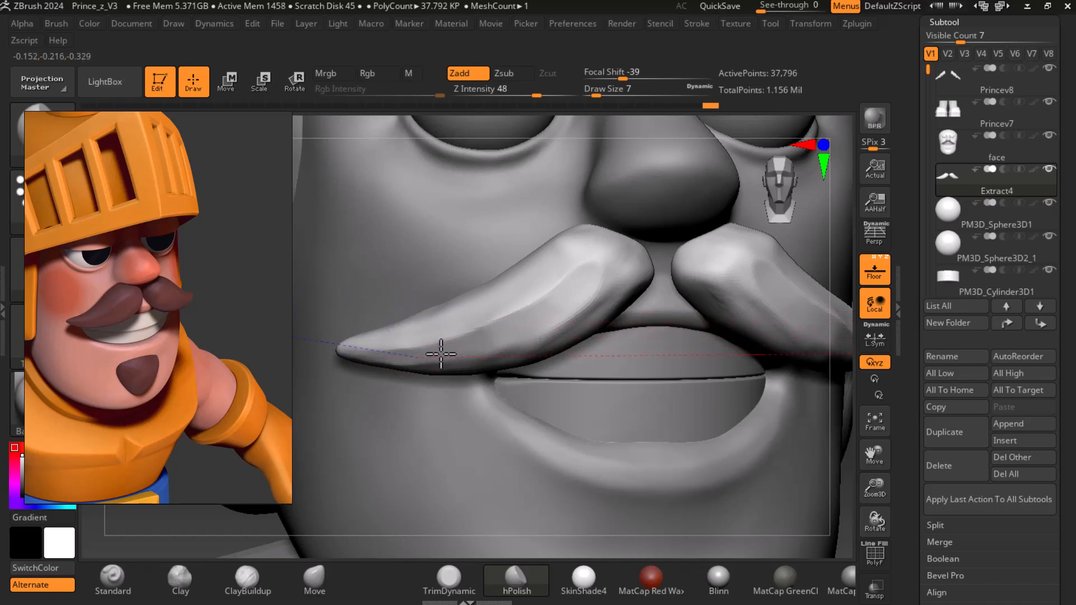
left_click_drag(545, 306, 501, 323)
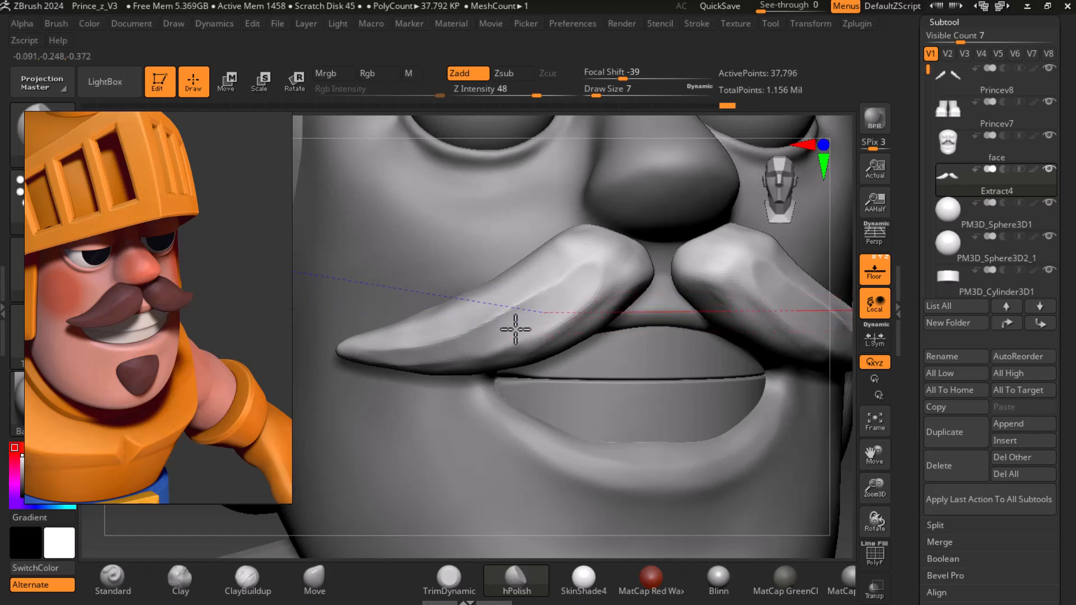
mouse_move(565, 284)
left_mouse_down()
mouse_move(507, 306)
mouse_move(583, 252)
left_mouse_up()
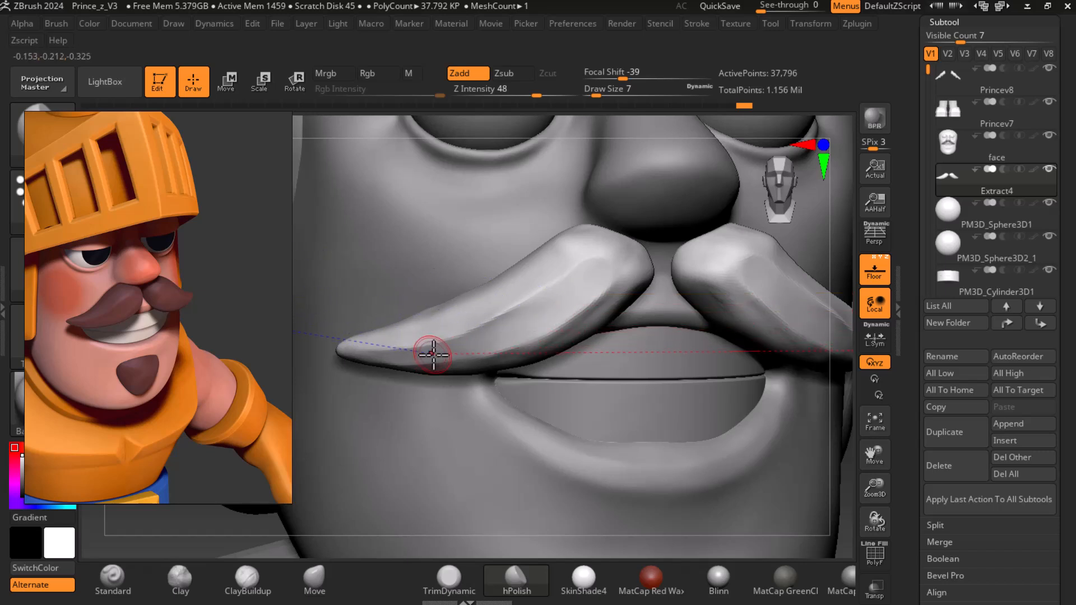
left_click_drag(361, 359, 372, 362)
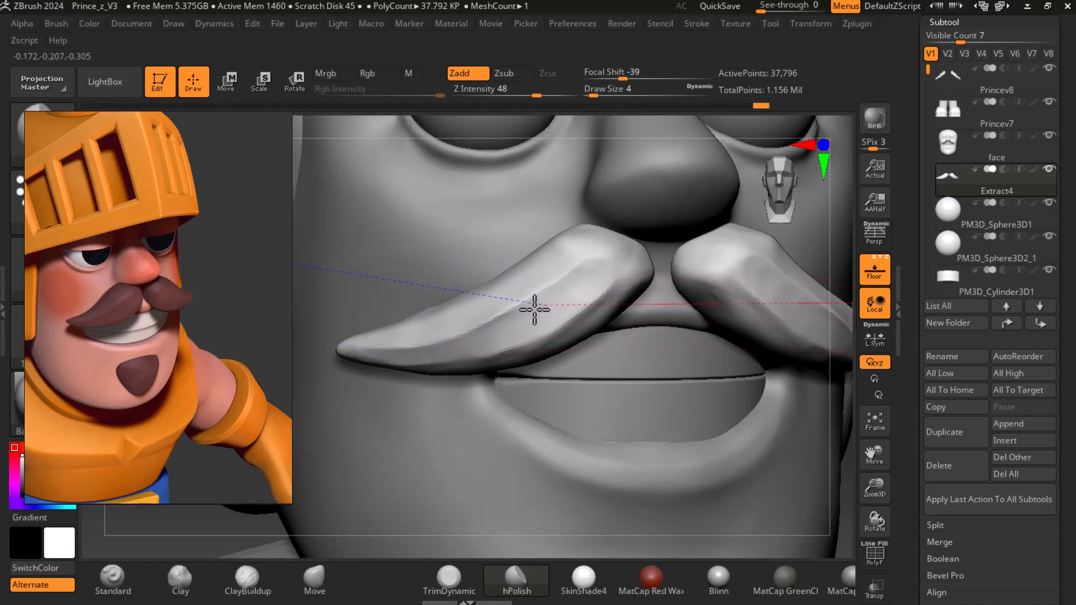
Subdivide the moustache once more and smooth its surface along the lower side towards the tip.
left_click_drag(841, 482, 713, 338)
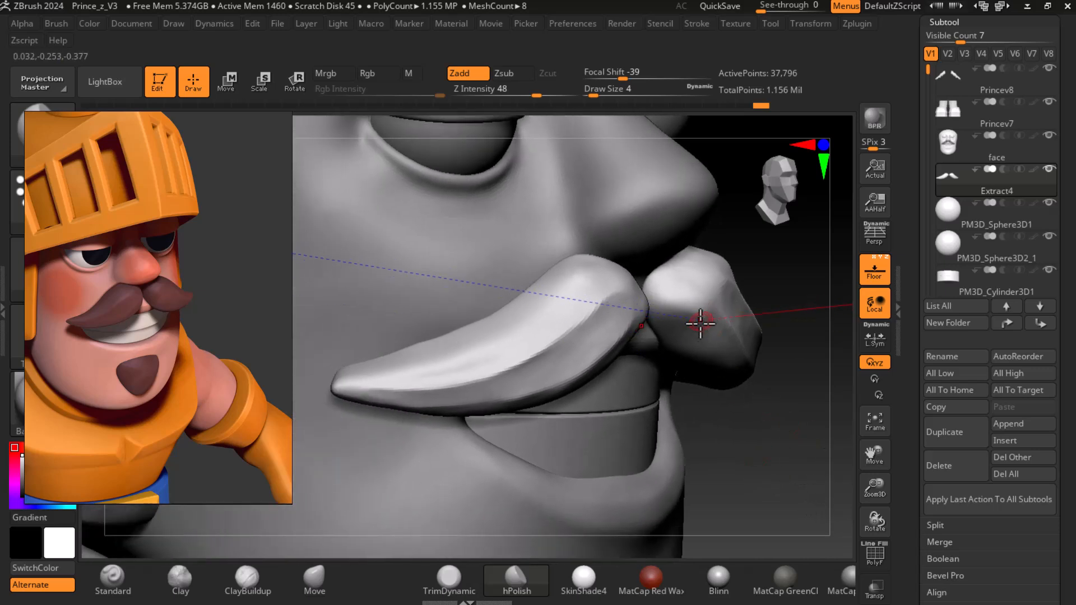
key("ctrl+d")
mouse_move(502, 378)
left_mouse_down("shift")
mouse_move(348, 387)
mouse_move(579, 284)
mouse_move(531, 318)
mouse_move(346, 384)
left_mouse_up("shift")
mouse_move(748, 452)
left_mouse_down()
mouse_move(801, 458)
mouse_move(751, 385)
mouse_move(619, 359)
left_mouse_up()
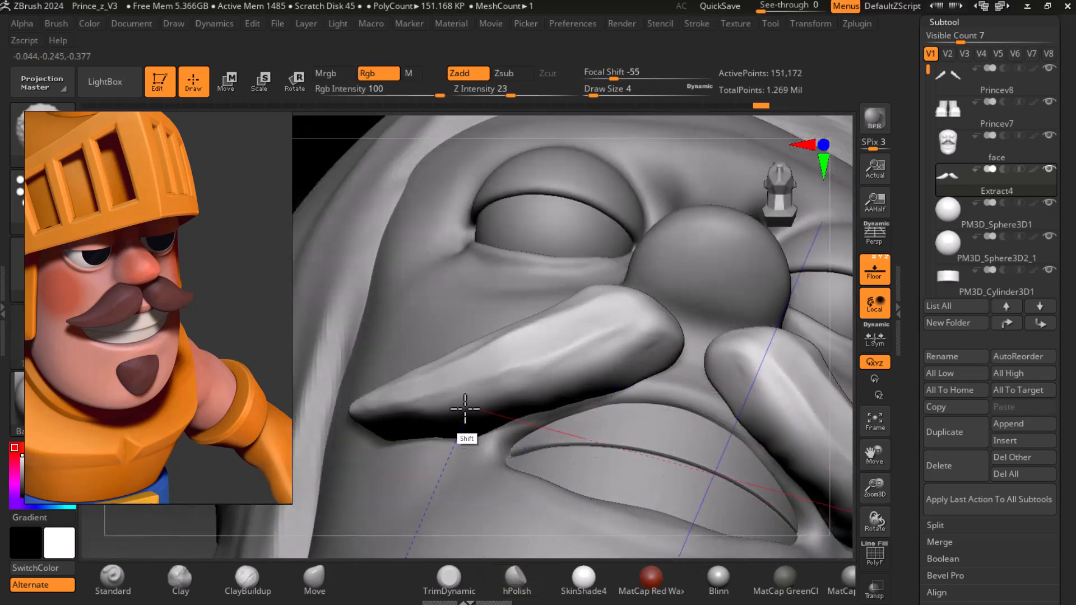
key("f")
left_click_drag(802, 389, 777, 464)
left_click_drag(716, 385, 740, 465, "alt")
left_click_drag(731, 385, 710, 474)
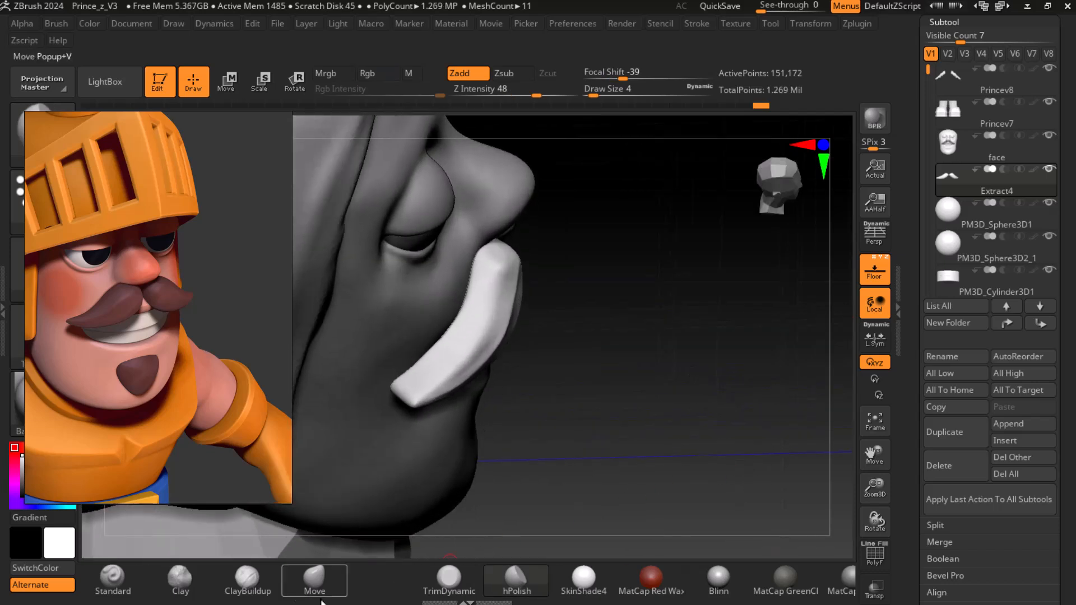
Drop the moustache to a lower subdivision level and pull its outer tip into place with the Move brush at draw size 22.
left_click(315, 578)
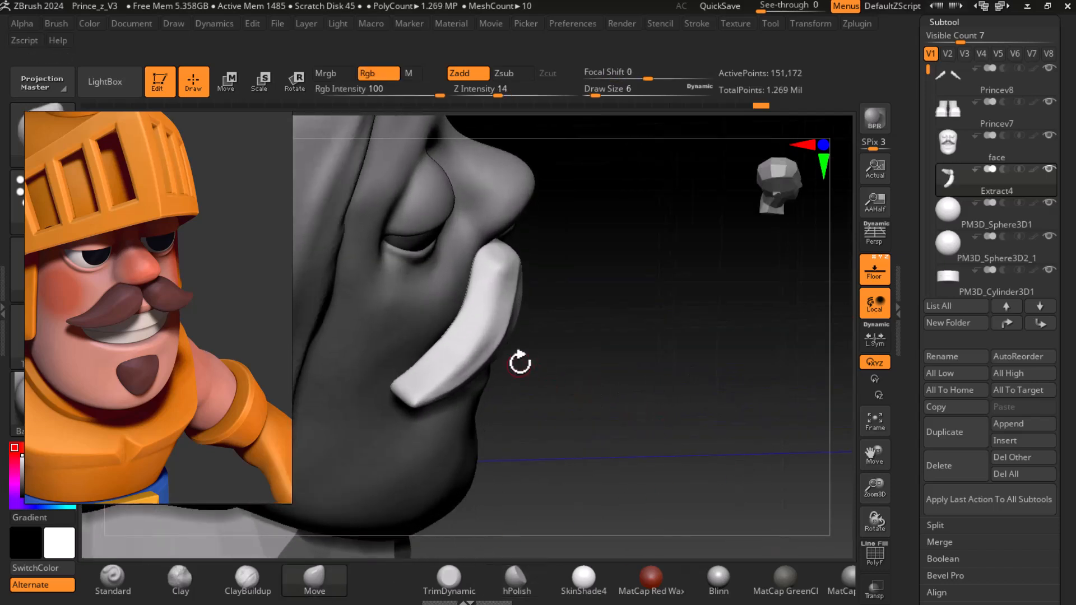
left_click_drag(542, 367, 606, 387)
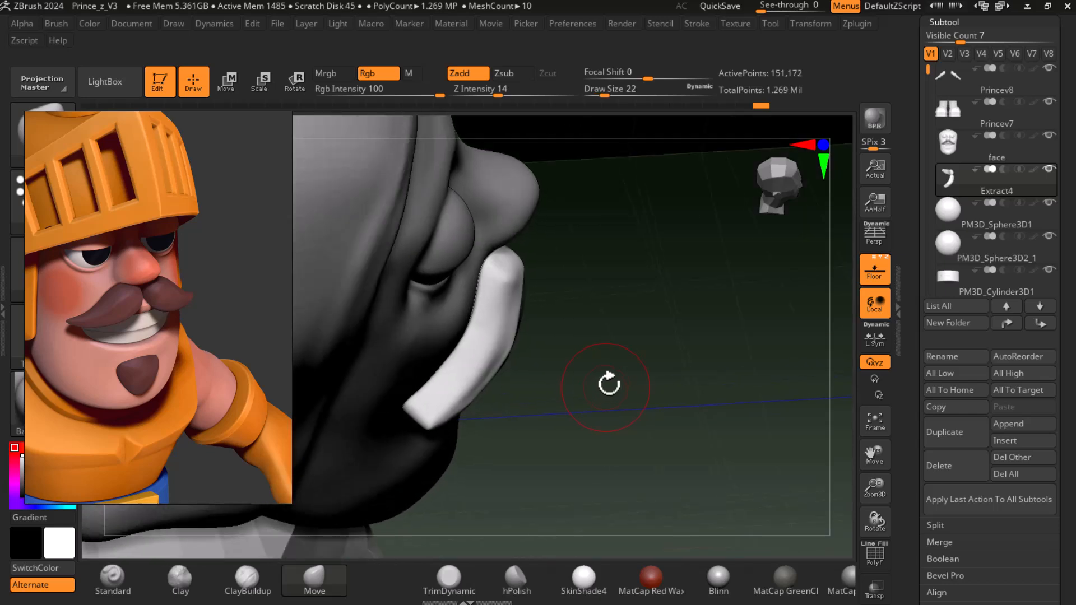
key("shift")
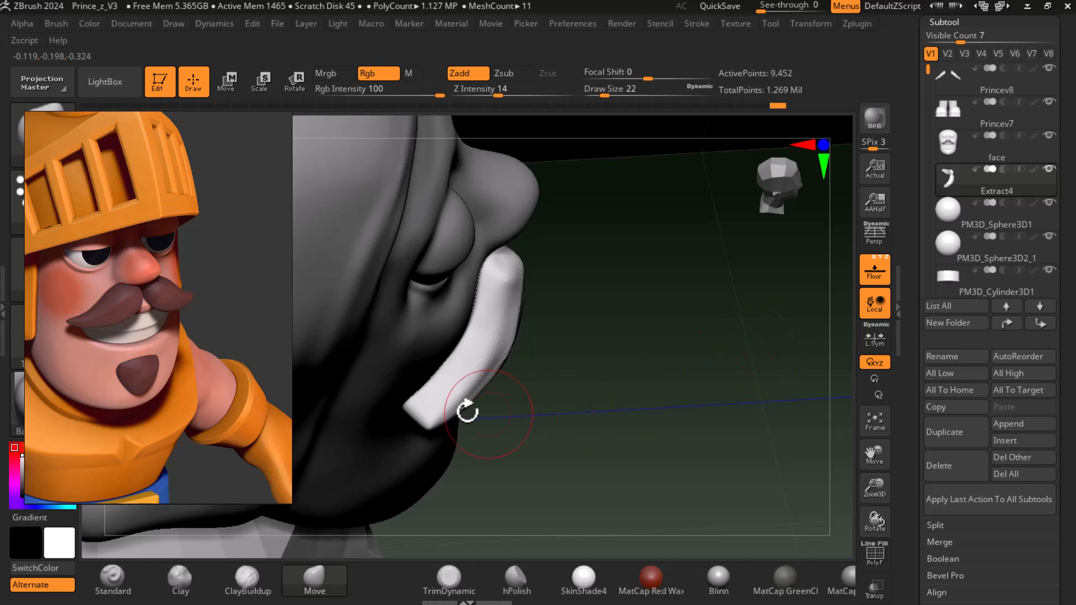
left_click_drag(423, 402, 432, 401)
mouse_move(544, 364)
left_mouse_down()
mouse_move(597, 329)
mouse_move(631, 286)
left_mouse_up()
left_click_drag(430, 403, 414, 406)
left_click_drag(615, 377, 681, 368)
mouse_move(711, 403)
left_mouse_down()
mouse_move(677, 432)
mouse_move(723, 396)
left_mouse_up()
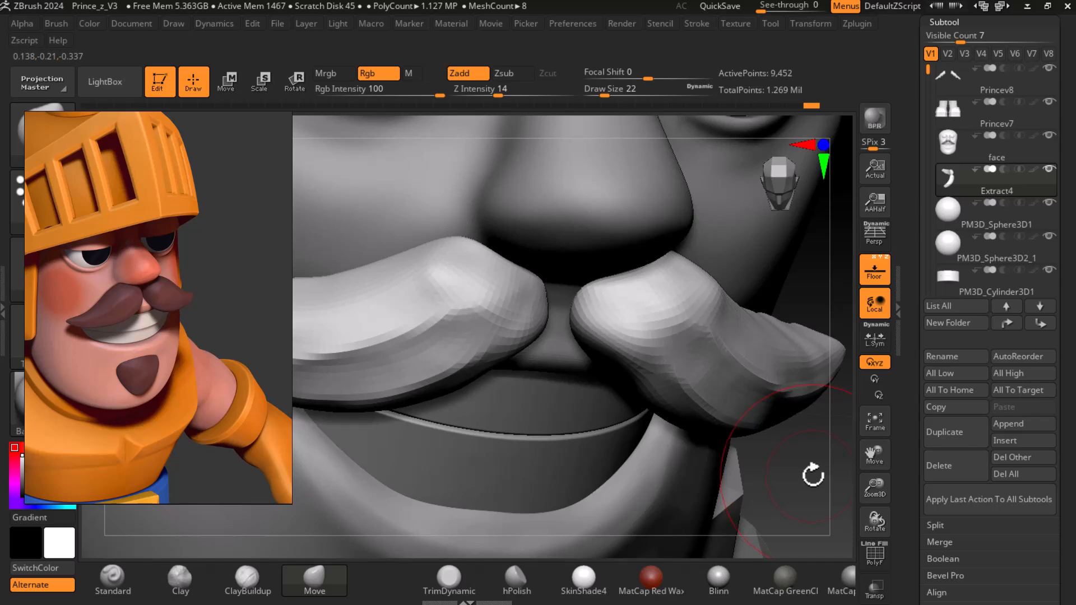
Isolate the moustache and reshape its outer tip with the Move brush at draw size 14.
key("f")
left_click_drag(800, 480, 773, 427, "shift")
left_click_drag(665, 274, 416, 368, "ctrl+shift")
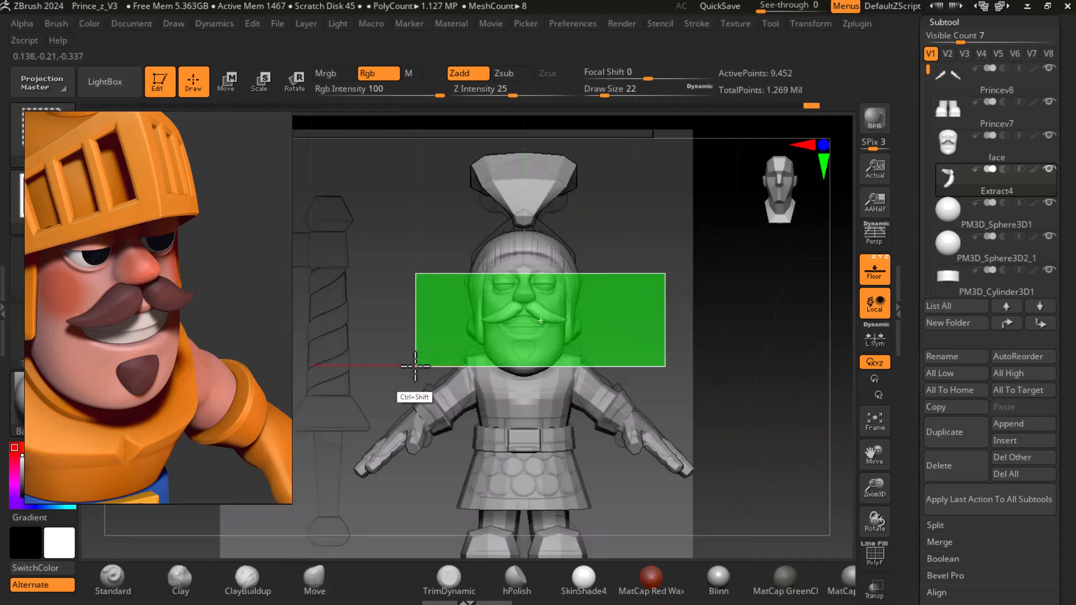
left_click_drag(708, 385, 728, 379)
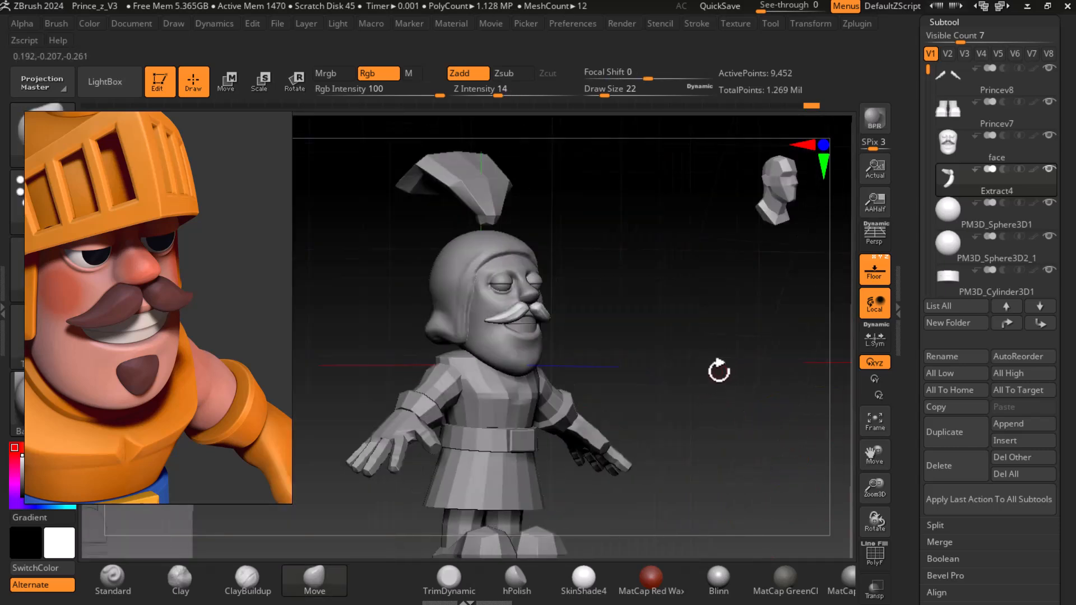
left_click(696, 392)
left_click_drag(696, 394, 610, 426)
left_click_drag(657, 431, 662, 471)
key("bracketleft")
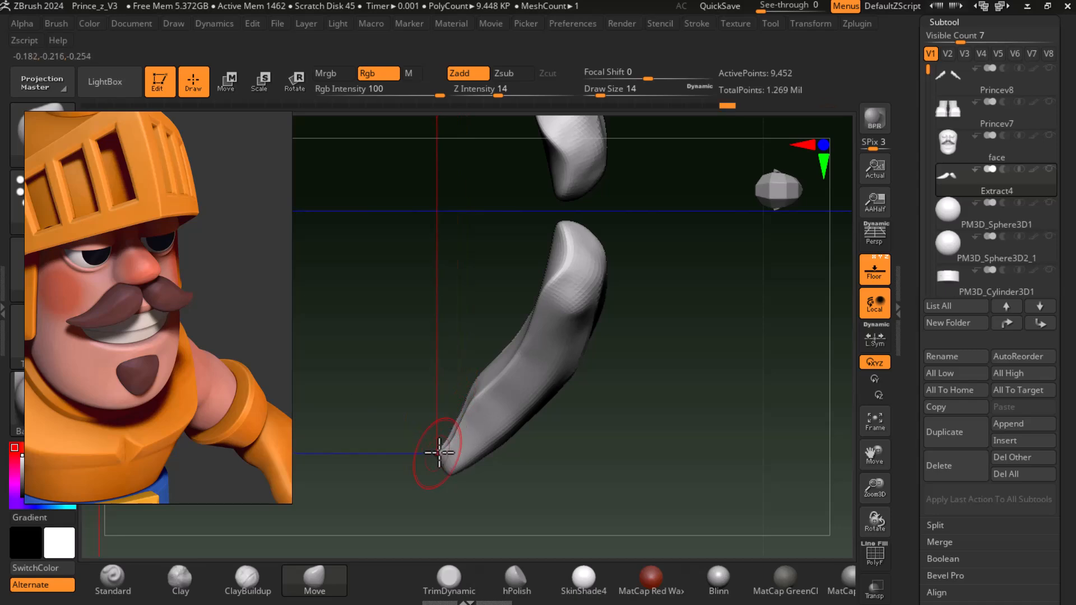
key("shift")
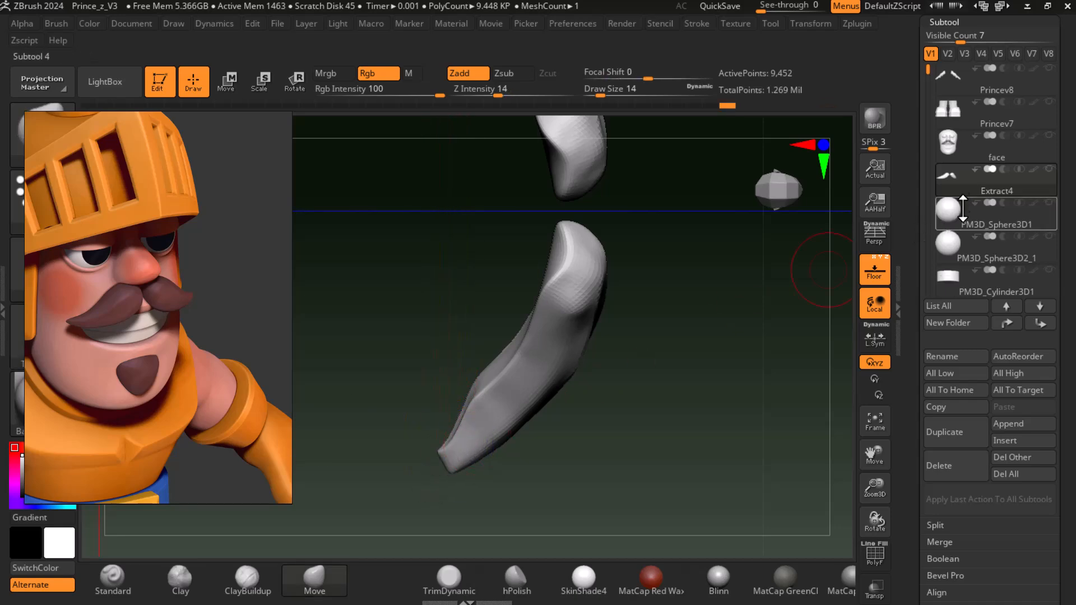
Show all subtools again, check the moustache against the face and turn off the floor grid.
left_click(948, 180, "shift")
mouse_move(728, 440)
left_mouse_down()
mouse_move(717, 296)
mouse_move(569, 426)
mouse_move(475, 412)
left_mouse_up()
left_click_drag(785, 413, 692, 410)
left_click(533, 400, "shift")
key("f")
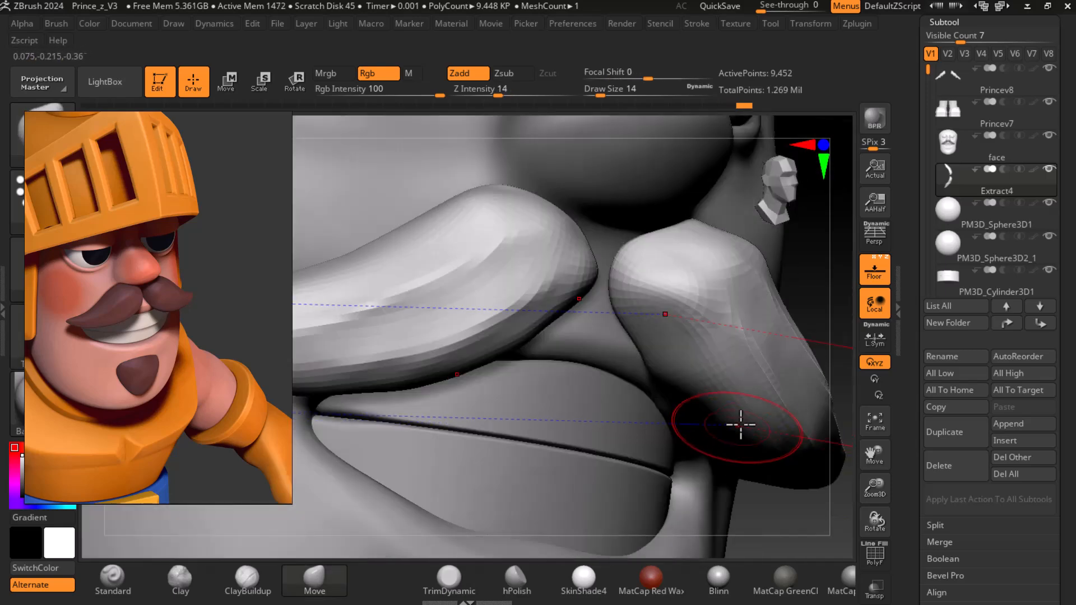
key("f")
left_click_drag(785, 478, 802, 463, "shift")
left_click_drag(741, 368, 511, 389, "alt")
left_click(873, 268)
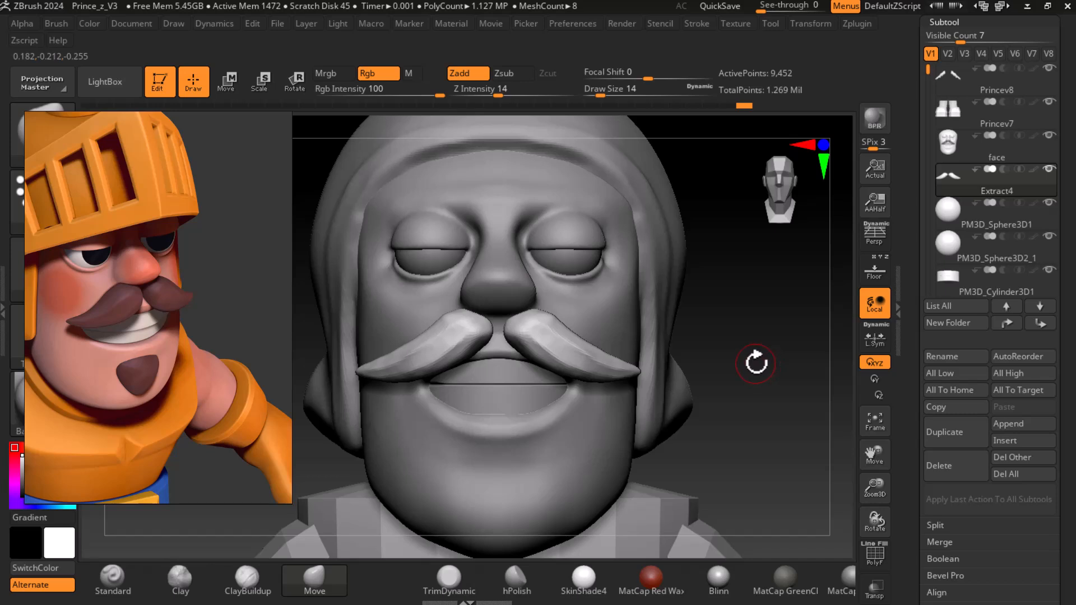
Raise the moustache one subdivision level and smooth its upper edge and front surface.
key("d")
mouse_move(761, 365)
left_mouse_down("alt")
mouse_move(809, 415)
mouse_move(811, 443)
left_mouse_up("alt")
mouse_move(435, 339)
left_mouse_down("shift")
mouse_move(355, 385)
mouse_move(397, 375)
left_mouse_up("shift")
left_click_drag(622, 387, 541, 320, "shift")
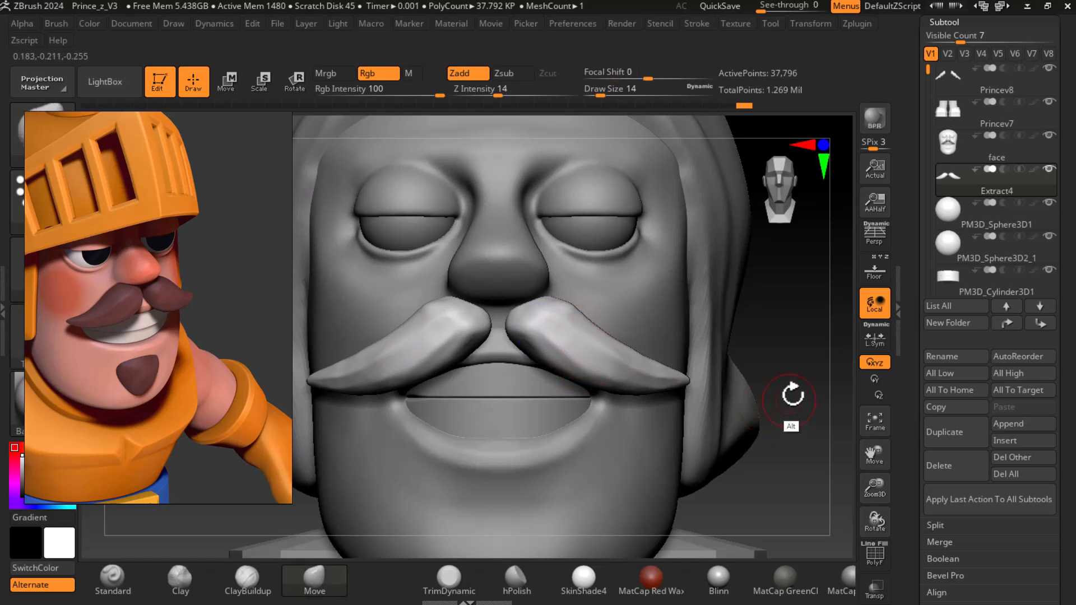
left_click_drag(788, 409, 807, 367)
Build up the moustache's rounded inner ends with ClayBuildup at draw size 14 and Z intensity 3, smoothing the strokes.
left_click(247, 578)
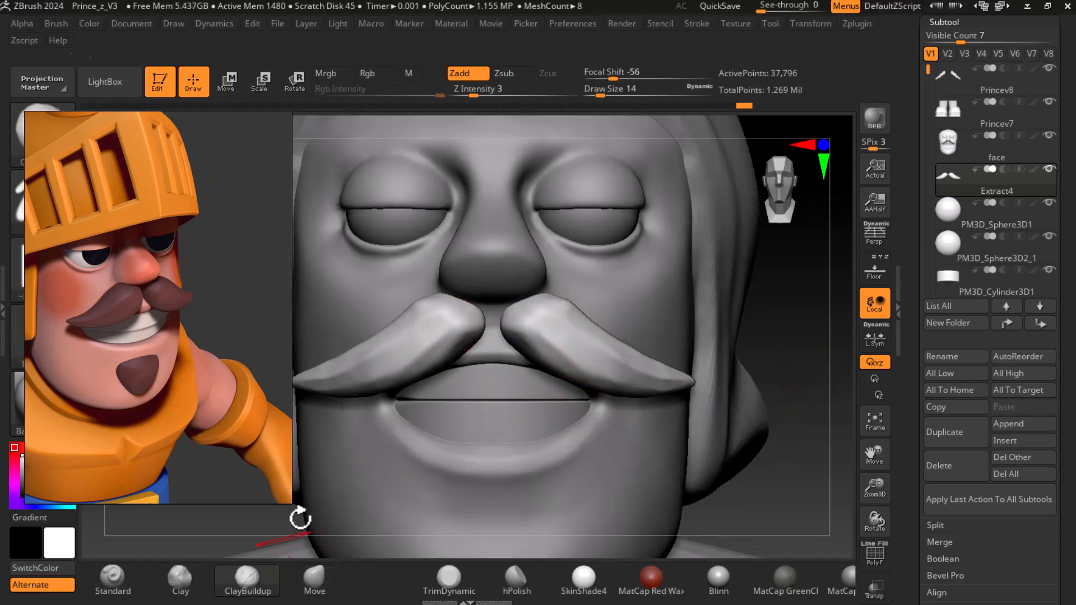
left_click_drag(434, 300, 436, 300)
left_click_drag(477, 331, 493, 371)
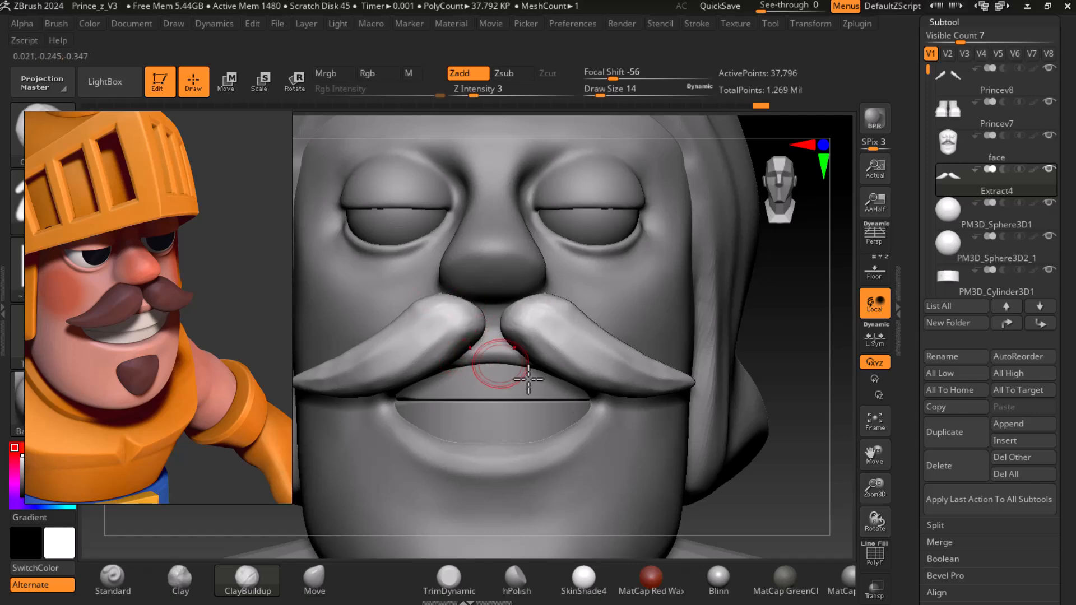
left_click_drag(812, 427, 644, 391)
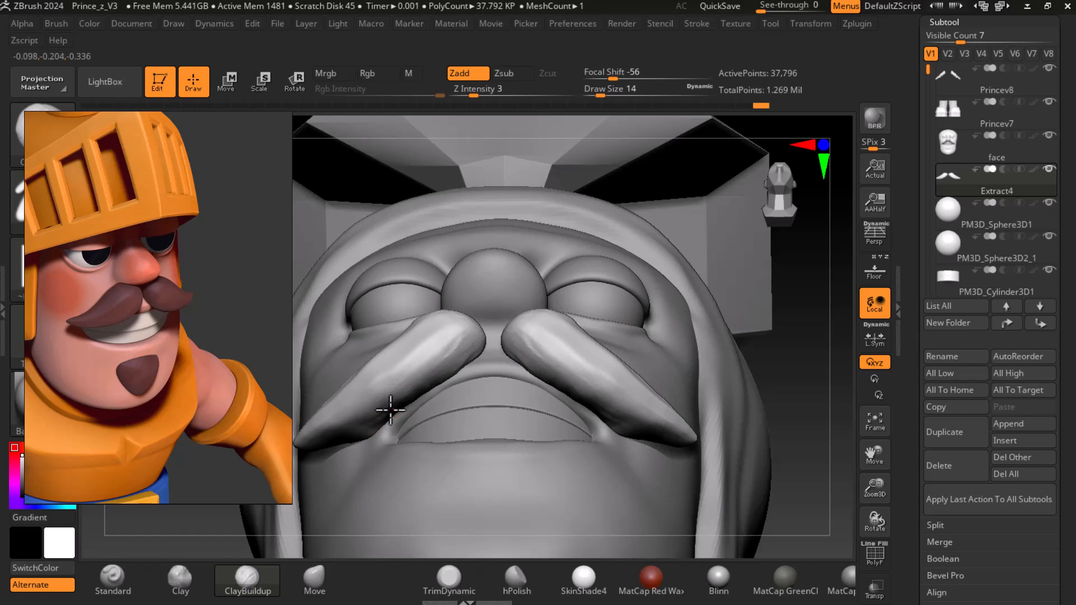
key("shift")
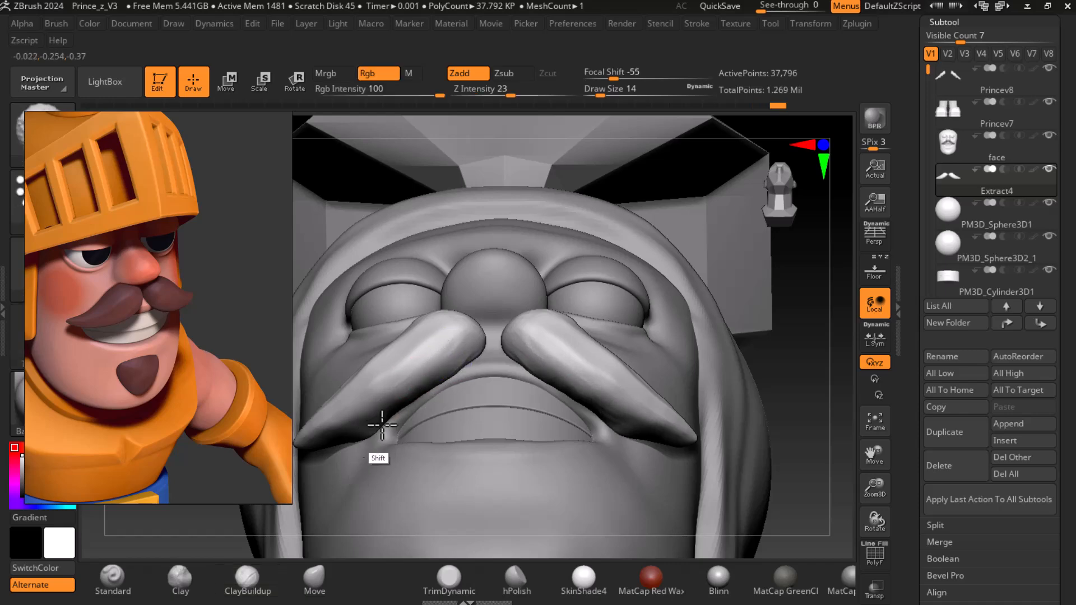
left_click_drag(812, 355, 708, 396, "shift")
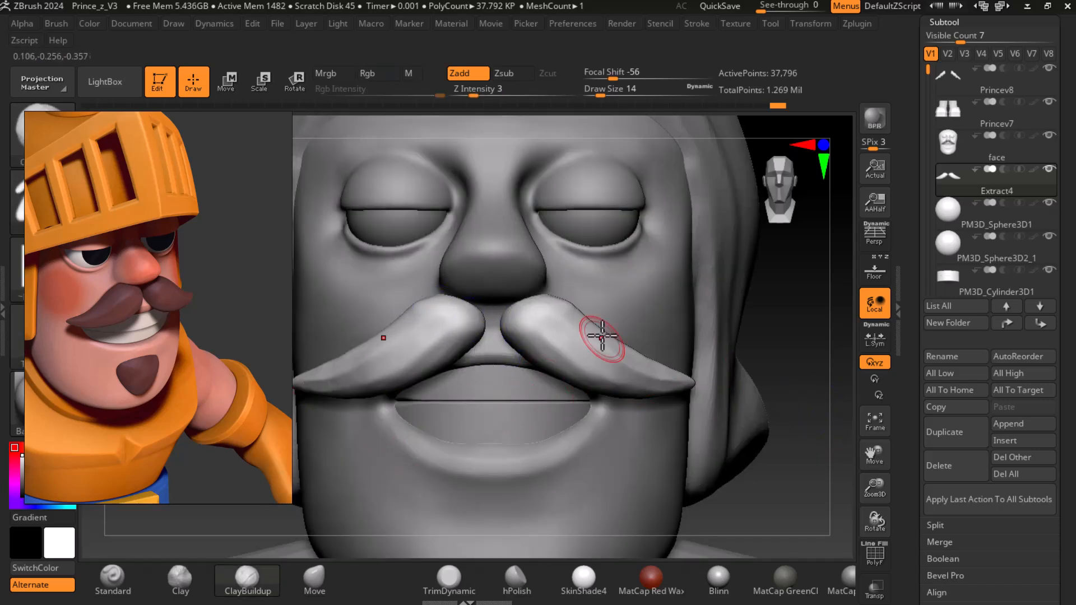
left_click_drag(806, 369, 805, 399, "alt")
left_click_drag(448, 319, 445, 352)
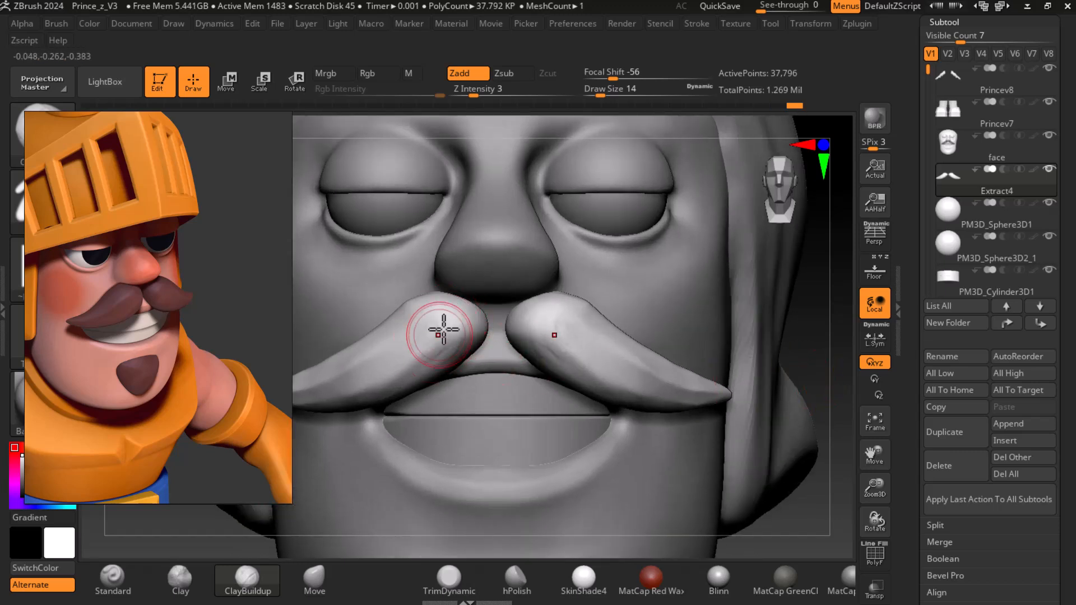
Polish the front plane near the moustache's inner end with hPolish at draw size 14 and soften its edges.
left_click(515, 577)
left_click_drag(413, 351, 414, 343)
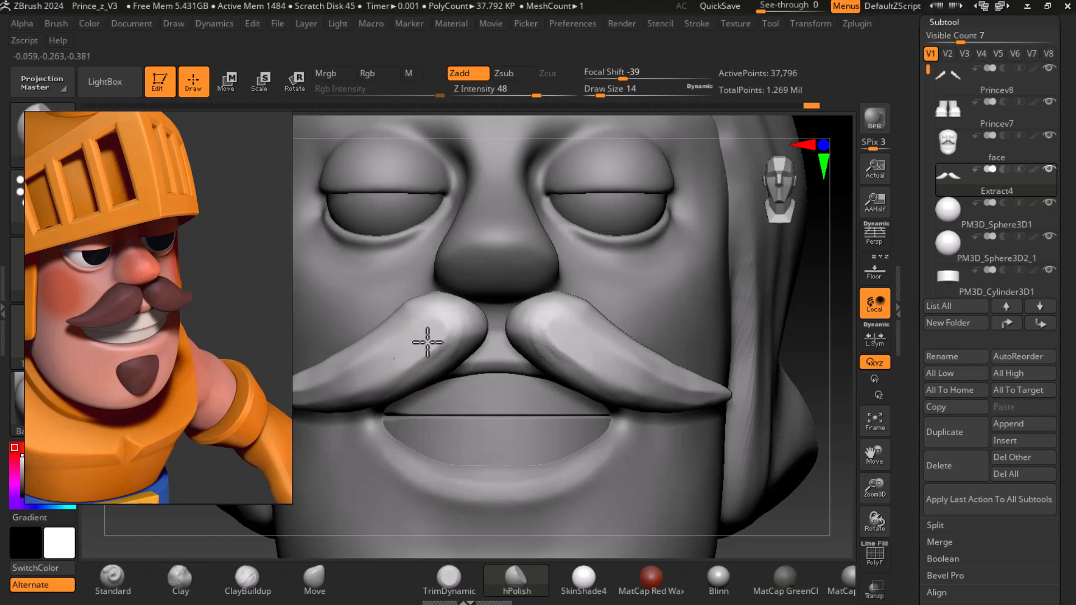
mouse_move(422, 339)
left_mouse_down()
mouse_move(412, 354)
mouse_move(432, 308)
mouse_move(397, 334)
left_mouse_up()
left_click_drag(585, 378, 550, 357, "shift")
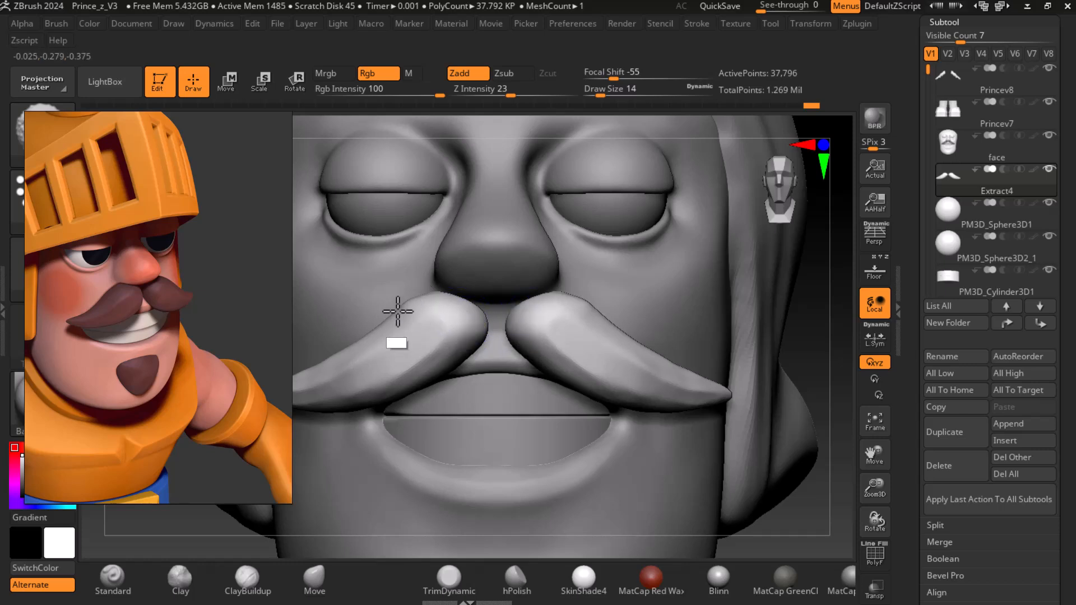
left_click_drag(399, 311, 429, 334, "shift")
Smooth the moustache's upper contour and underside at draw size 14.
left_click_drag(826, 476, 807, 461, "alt")
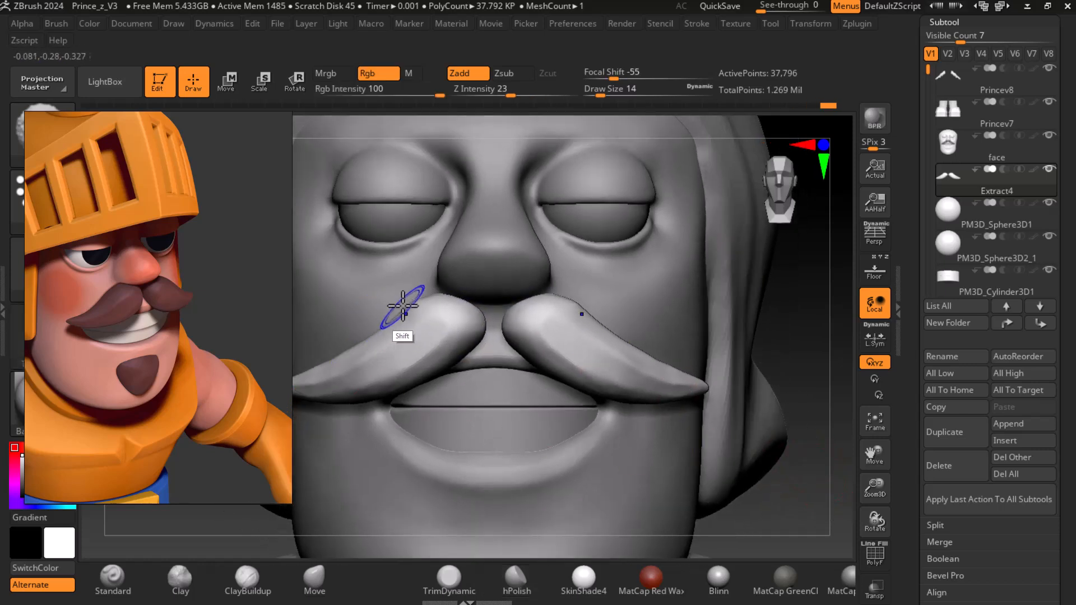
left_click_drag(811, 445, 851, 405, "alt")
left_click_drag(379, 343, 325, 348, "shift")
left_click_drag(451, 356, 410, 362, "shift")
left_click_drag(824, 472, 721, 413)
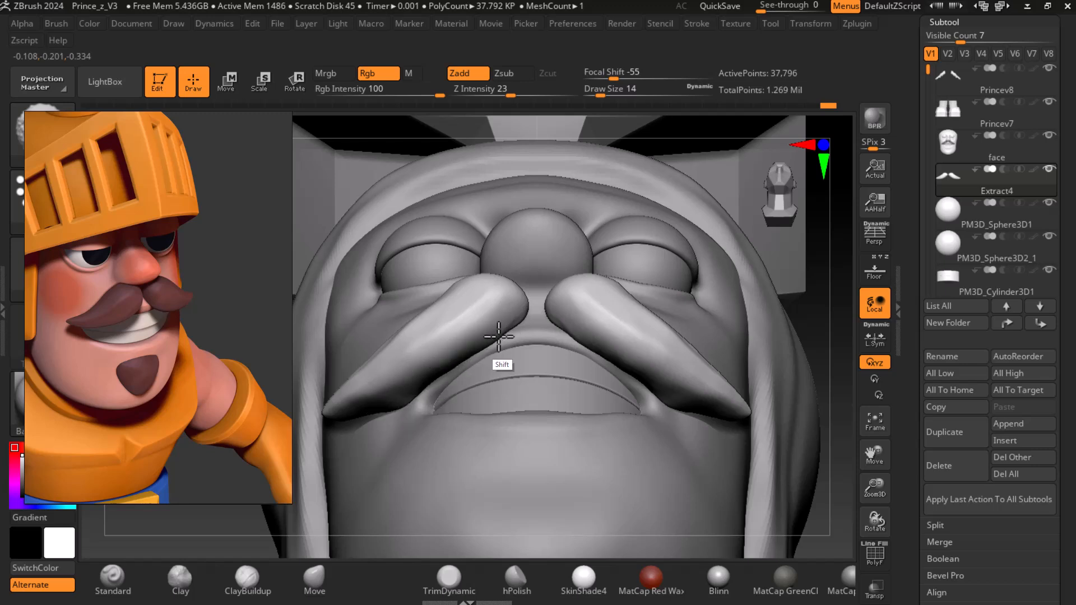
left_click_drag(874, 489, 869, 501)
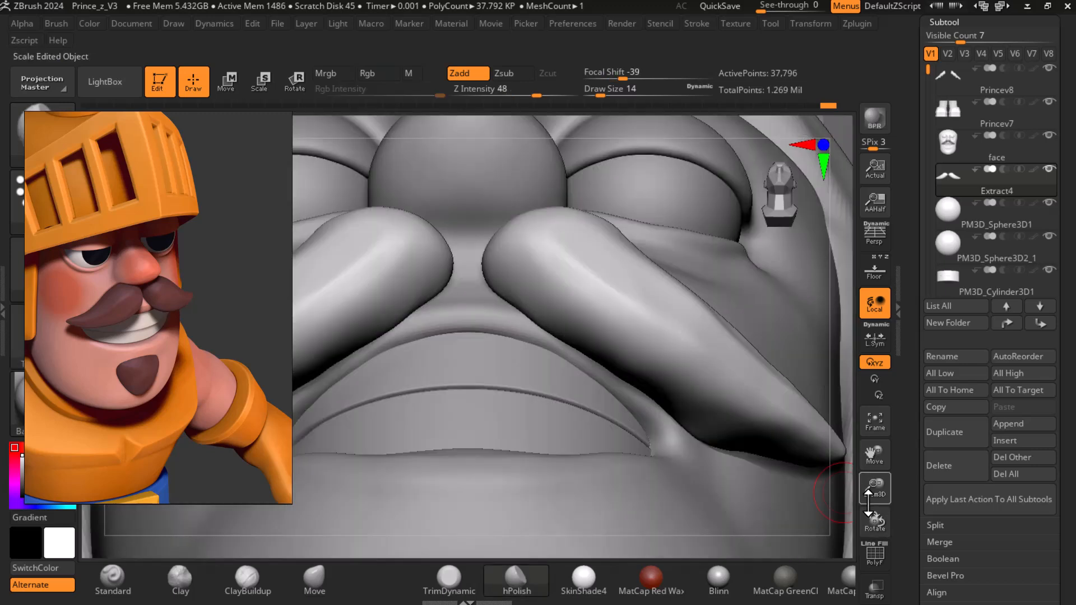
Raise the tops of the moustache's inner ends towards the nose with the Move brush at draw size 26.
key("f")
left_click_drag(768, 432, 769, 457, "shift")
left_click_drag(757, 367, 770, 440, "alt")
left_click_drag(762, 354, 766, 429, "alt")
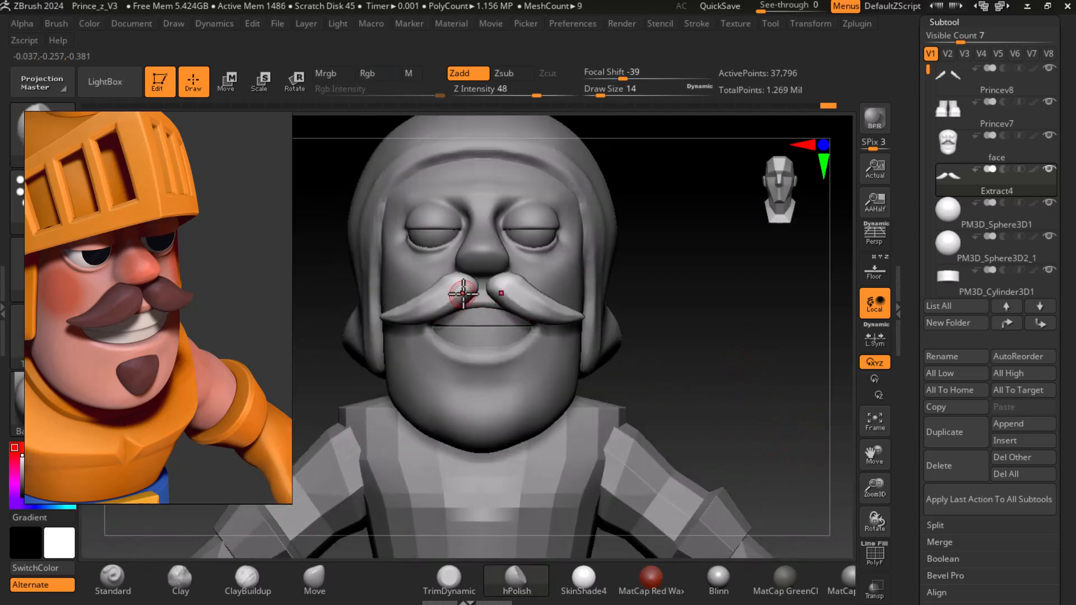
mouse_move(759, 361)
left_mouse_down("alt")
mouse_move(785, 434)
mouse_move(827, 440)
mouse_move(849, 458)
left_mouse_up("alt")
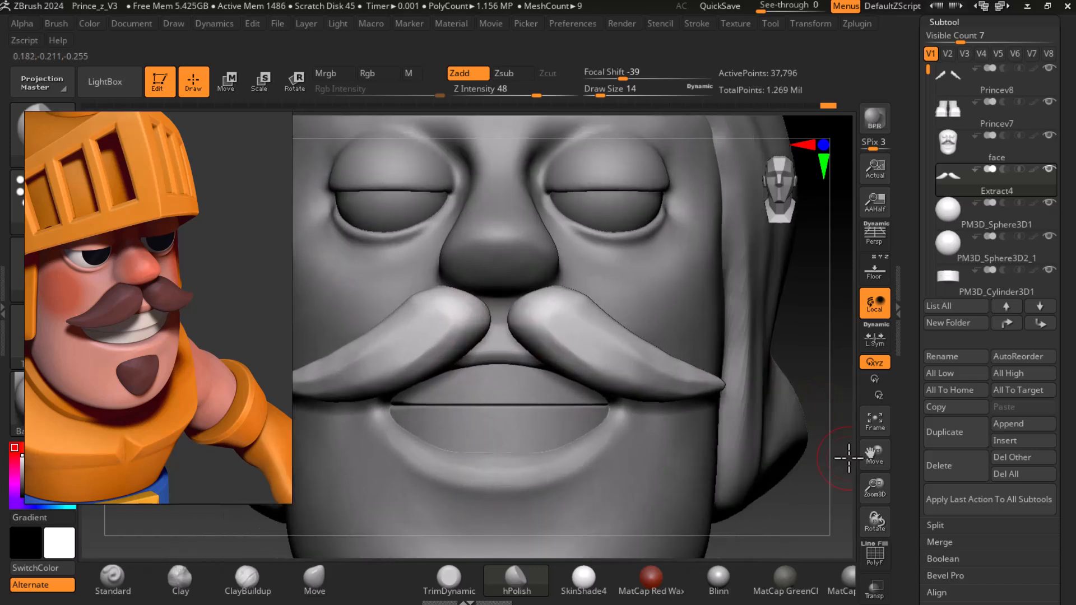
left_click(312, 577)
key("]")
key("]")
key("]")
left_click_drag(440, 292, 437, 283)
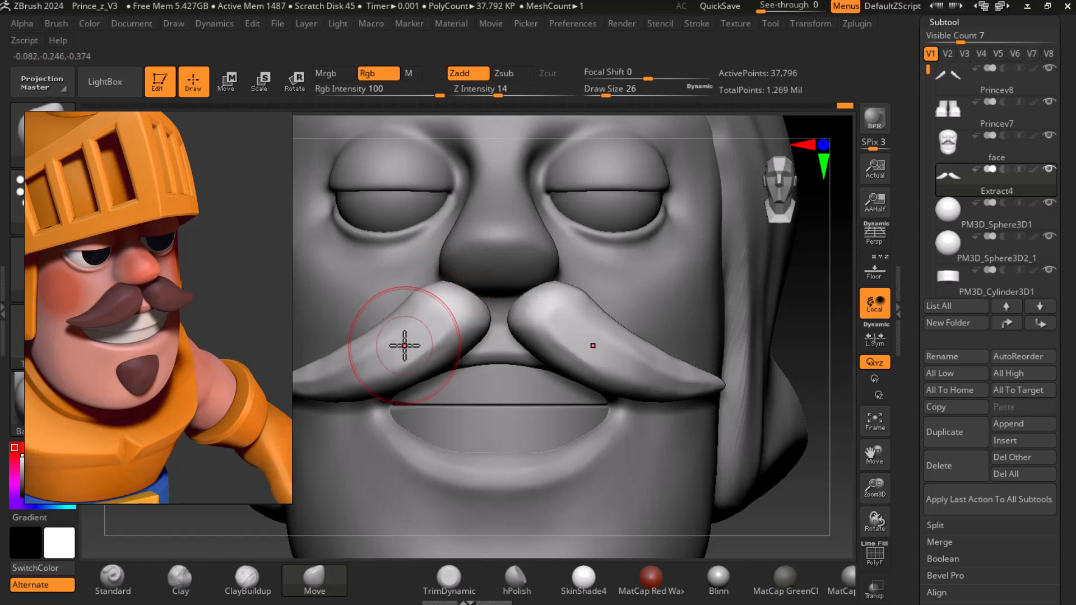
Bring the front-view line drawing of the prince into view on the reference board and enlarge it.
scroll(136, 297, "down", 4)
scroll(136, 297, "down", 5)
middle_click_drag(152, 324, 40, 265)
scroll(193, 307, "up", 5)
middle_click_drag(193, 307, 160, 370)
scroll(115, 305, "up", 3)
scroll(156, 325, "up", 3)
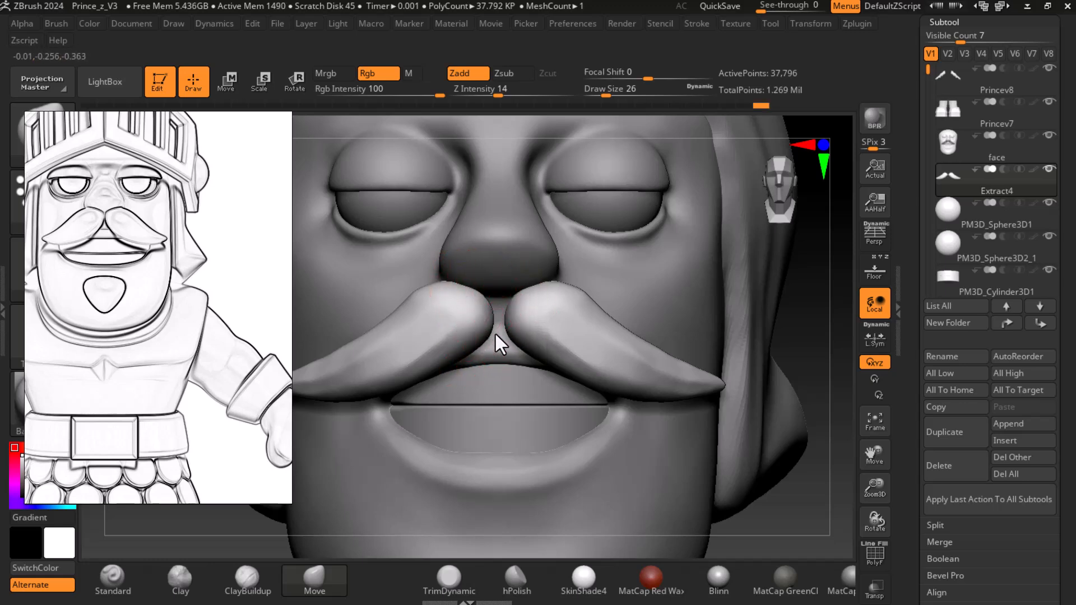
Lower the moustache one subdivision level and pull its inner ends towards the centre with the Move brush at draw size 14.
key("bracketleft")
key("bracketleft")
key("bracketleft")
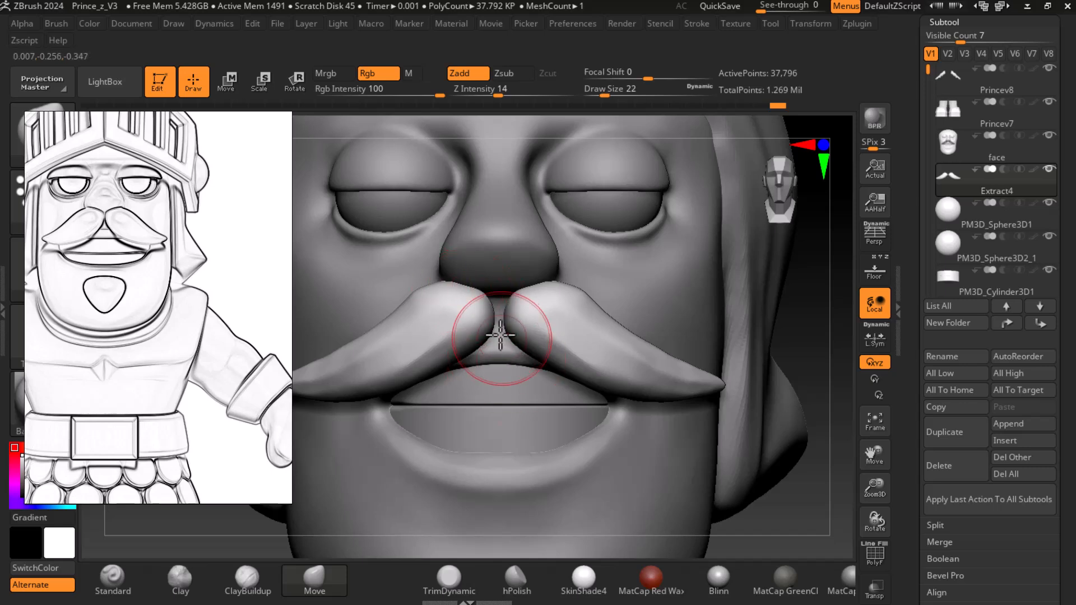
key("shift+d")
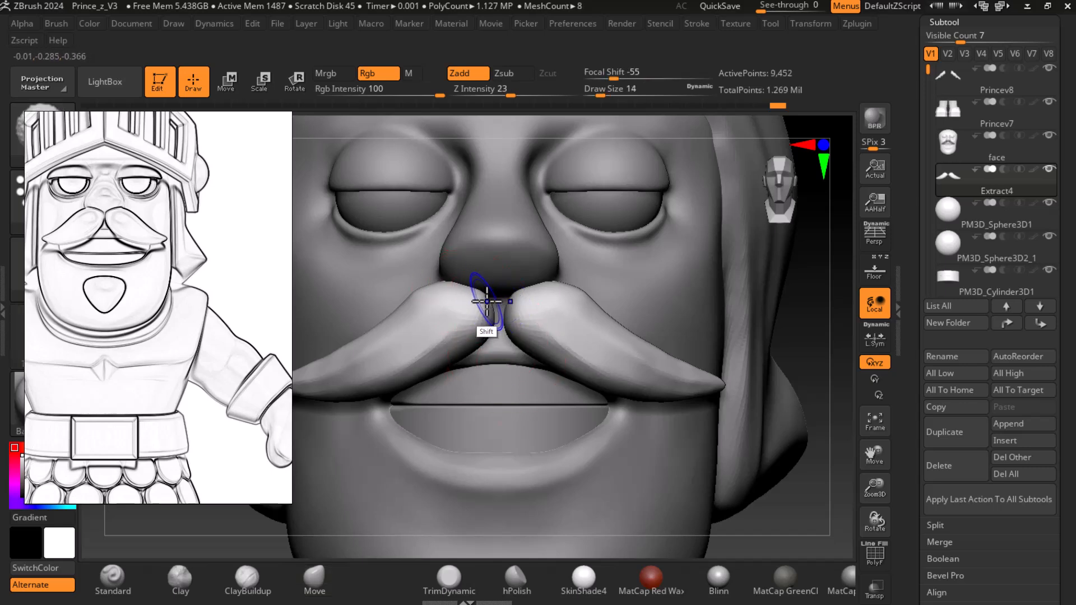
key("b")
key("m")
key("v")
left_click_drag(489, 305, 498, 325)
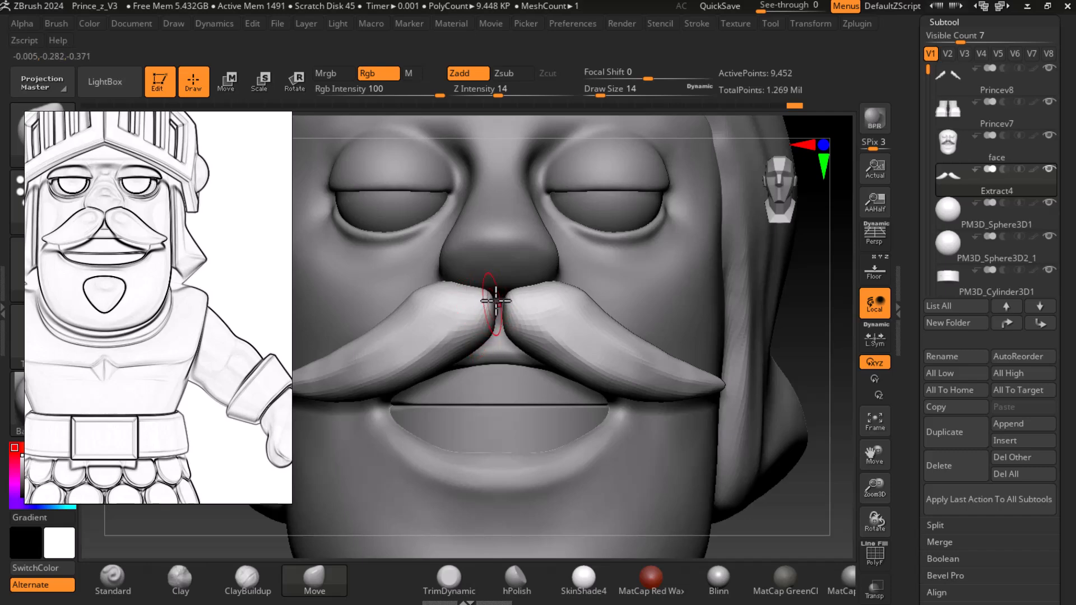
Isolate the moustache and narrow the gap between its inner ends with the Move brush, reducing the draw size to 8.
left_click_drag(788, 404, 594, 311)
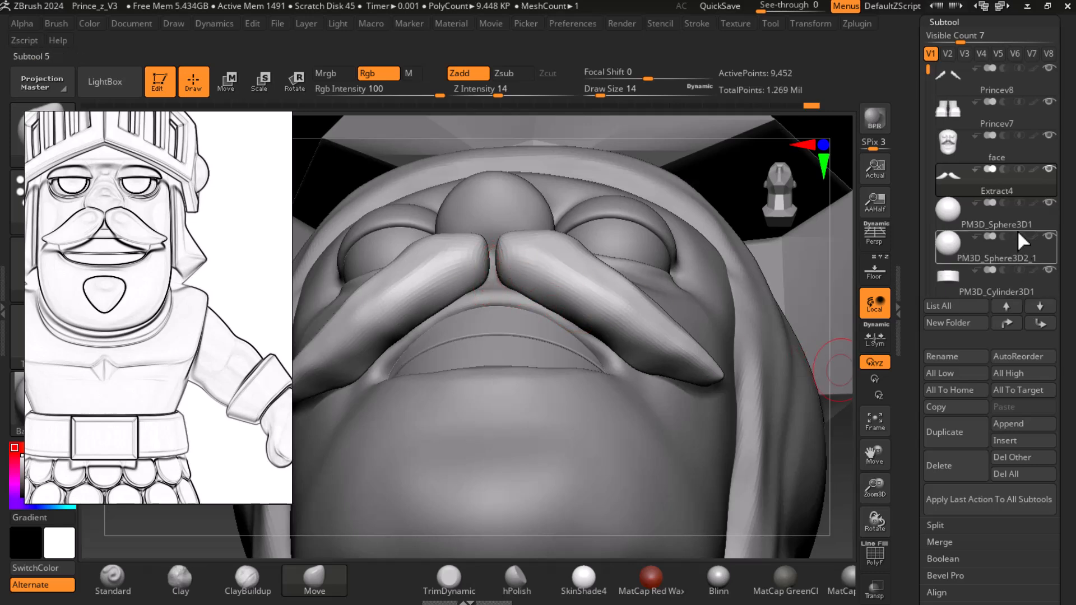
left_click(947, 177, "shift")
mouse_move(827, 370)
left_mouse_down()
mouse_move(781, 363)
mouse_move(812, 363)
mouse_move(738, 471)
mouse_move(717, 482)
left_mouse_up()
left_click_drag(538, 358, 536, 353)
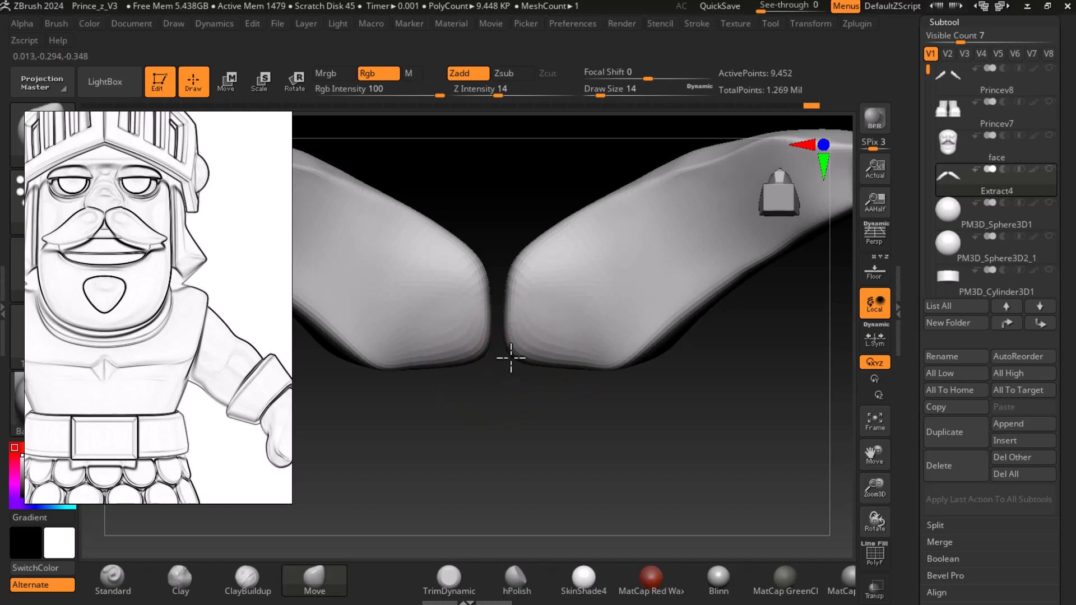
left_click_drag(496, 292, 493, 293)
left_click_drag(531, 359, 571, 374)
mouse_move(637, 461)
left_mouse_down()
mouse_move(633, 303)
mouse_move(576, 242)
mouse_move(576, 325)
mouse_move(629, 353)
mouse_move(606, 384)
left_mouse_up()
key("bracketleft")
key("bracketleft")
mouse_move(509, 291)
left_mouse_down()
mouse_move(577, 440)
mouse_move(555, 399)
mouse_move(502, 365)
left_mouse_up()
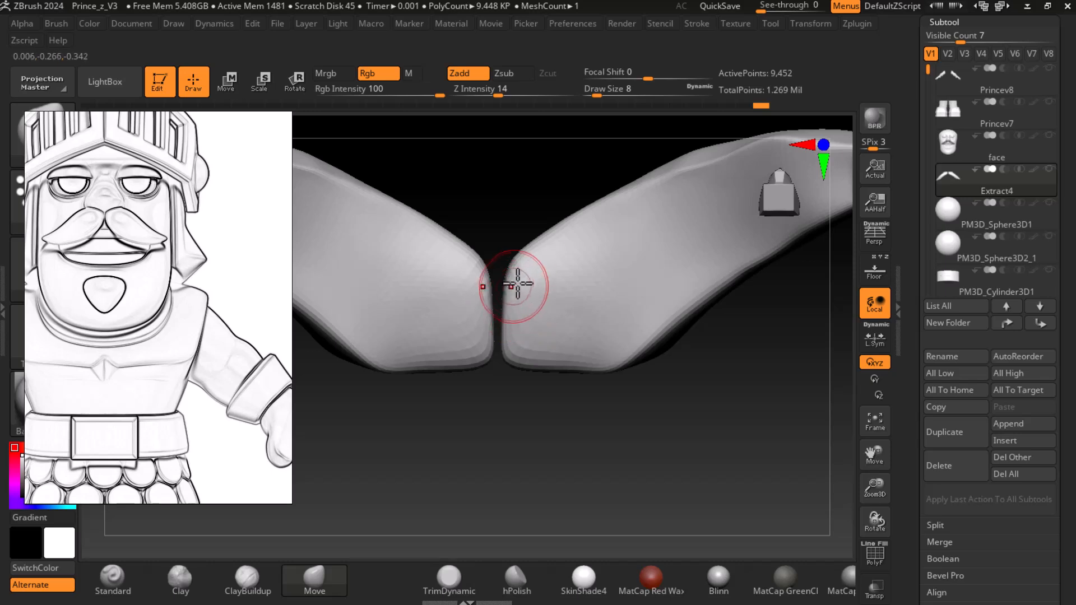
Tighten the facing edges of the moustache's inner ends with the Move brush, reducing the draw size to 4.
key("bracketleft")
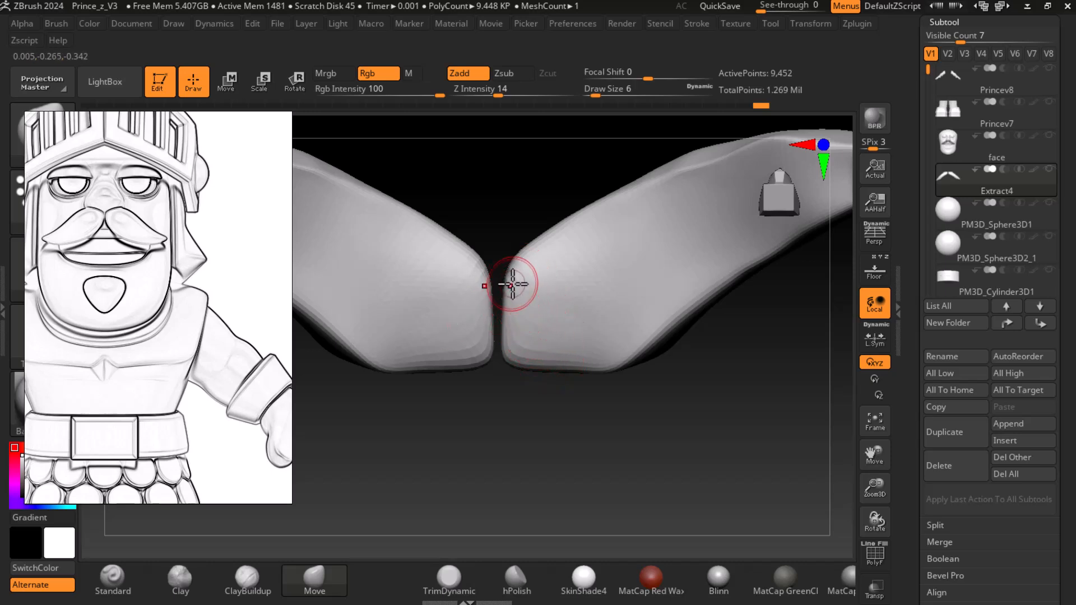
key("bracketleft")
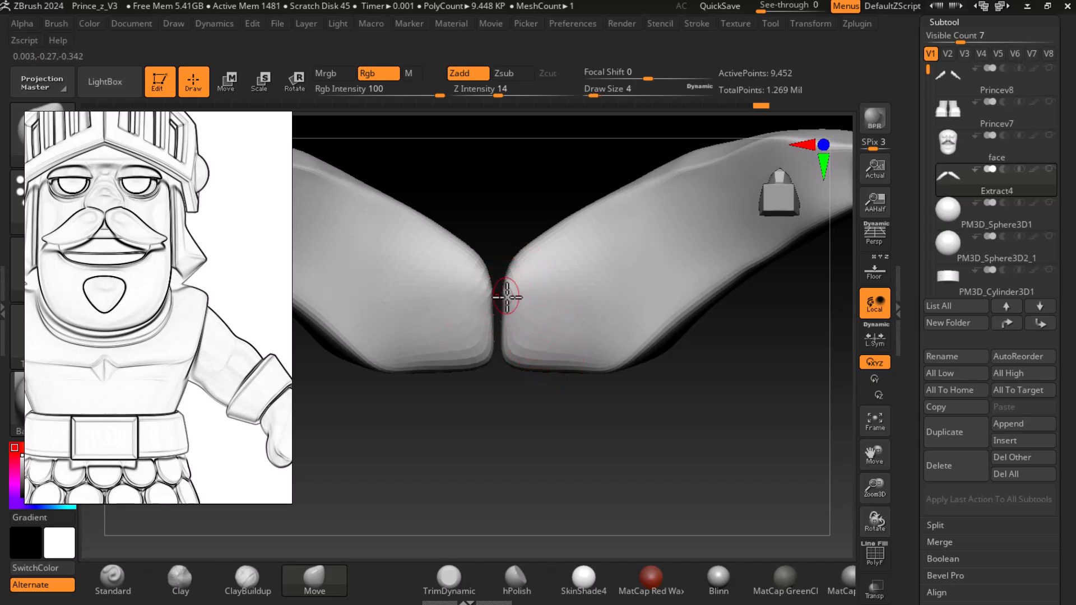
mouse_move(581, 412)
left_mouse_down()
mouse_move(595, 498)
mouse_move(581, 389)
mouse_move(572, 395)
left_mouse_up()
Build up the moustache's inner ends with ClayBuildup at draw size 5 and Z intensity 3.
left_click(255, 577)
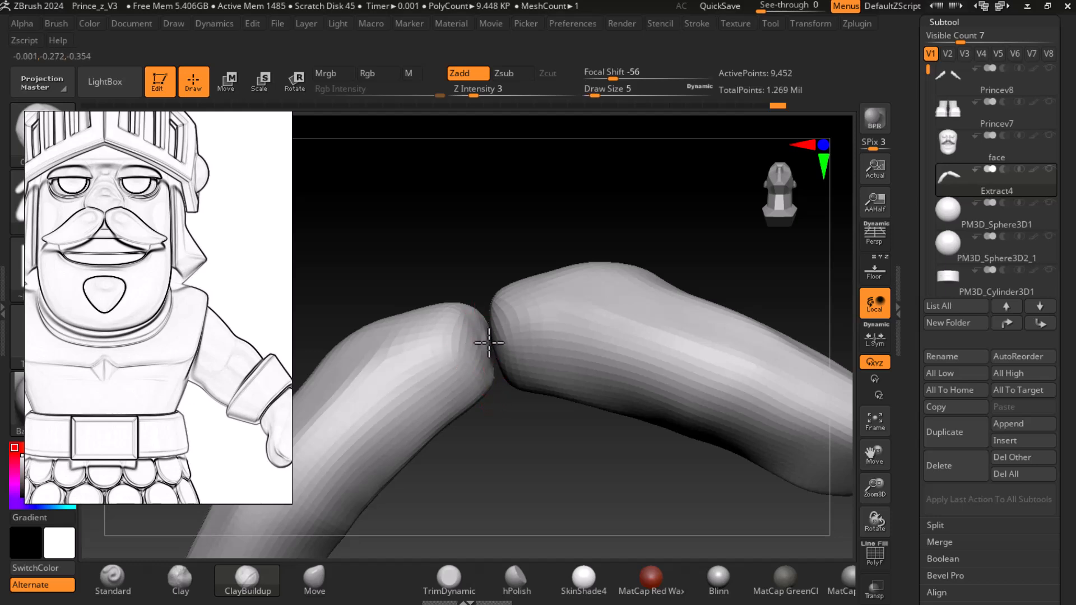
left_click_drag(518, 418, 504, 294)
mouse_move(509, 409)
left_mouse_down()
mouse_move(516, 342)
mouse_move(505, 399)
mouse_move(528, 426)
mouse_move(483, 368)
mouse_move(478, 428)
left_mouse_up()
mouse_move(498, 477)
left_mouse_down()
mouse_move(579, 293)
mouse_move(523, 275)
mouse_move(540, 281)
mouse_move(505, 294)
mouse_move(543, 284)
left_mouse_up()
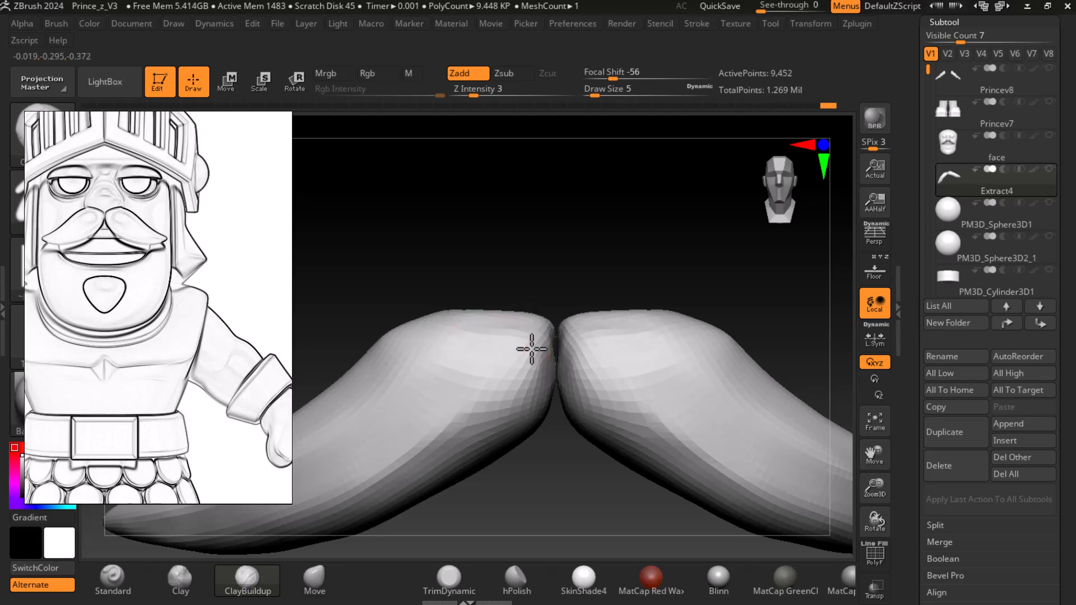
left_click_drag(649, 317, 580, 340)
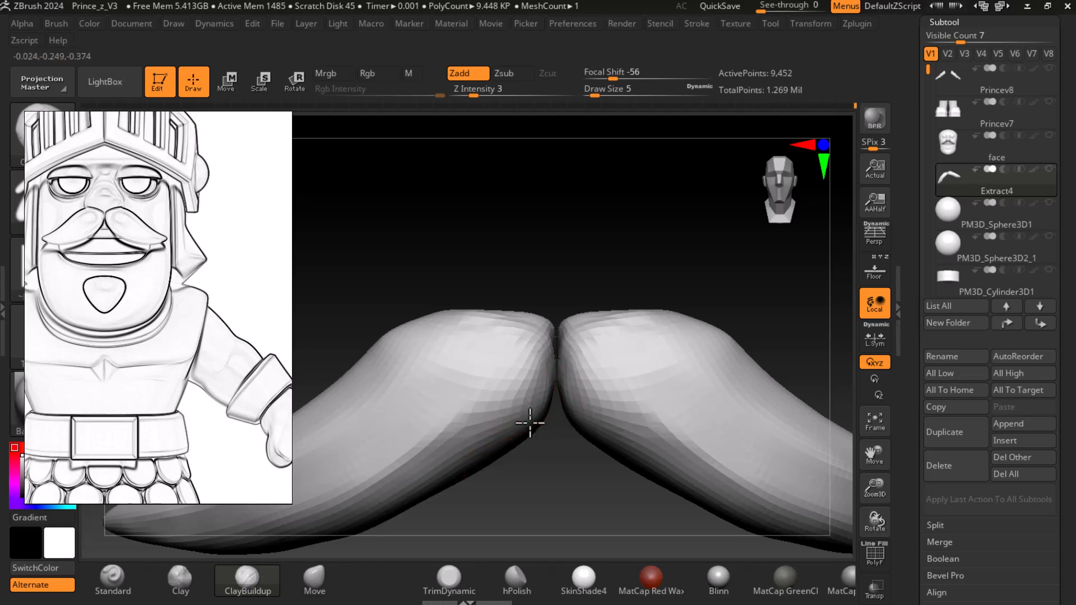
Show all subtools again, smooth the moustache's inner ends and raise the moustache one subdivision level.
left_click(943, 181, "shift")
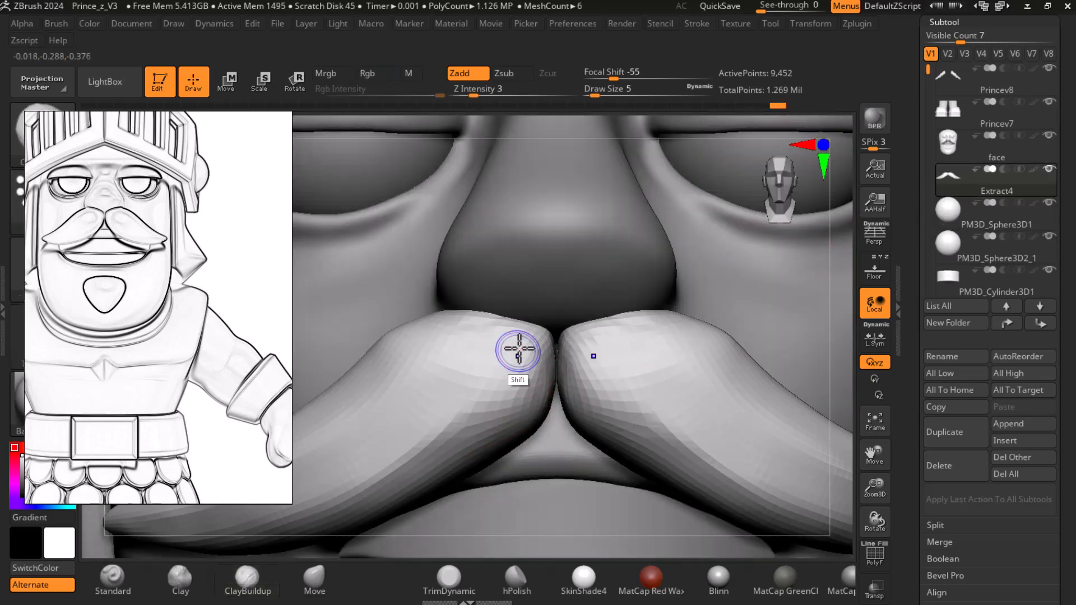
mouse_move(472, 313)
left_mouse_down("shift")
mouse_move(548, 330)
mouse_move(548, 345)
left_mouse_up("shift")
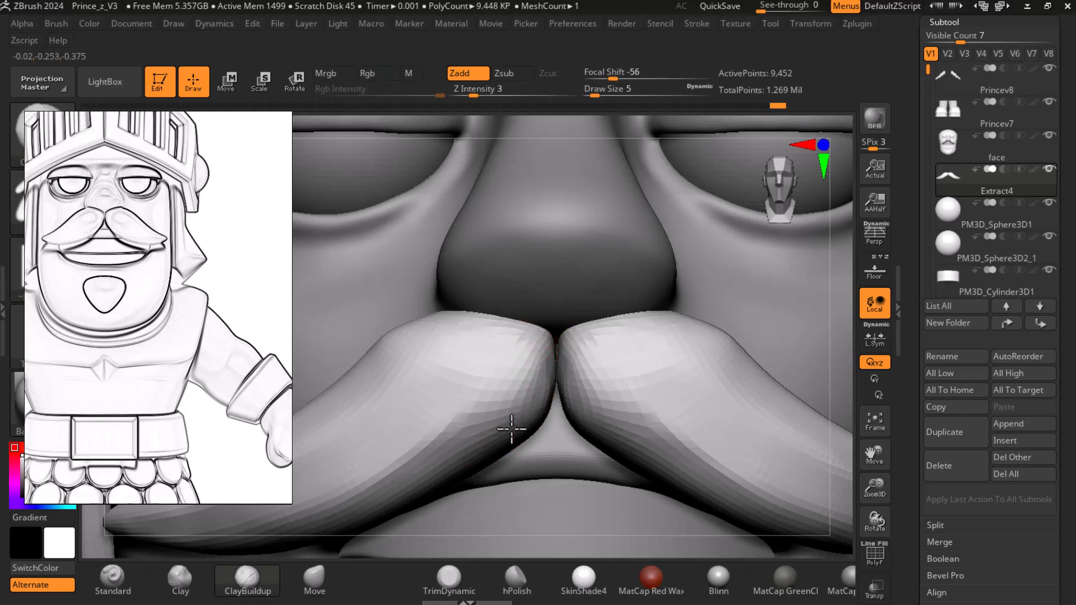
key("ctrl+d")
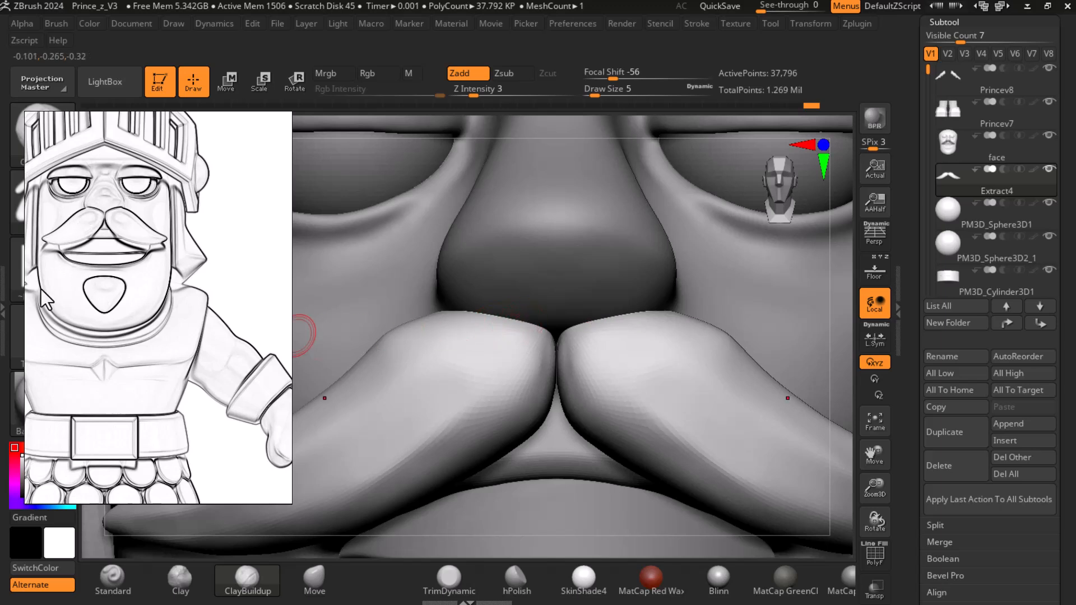
key("shift")
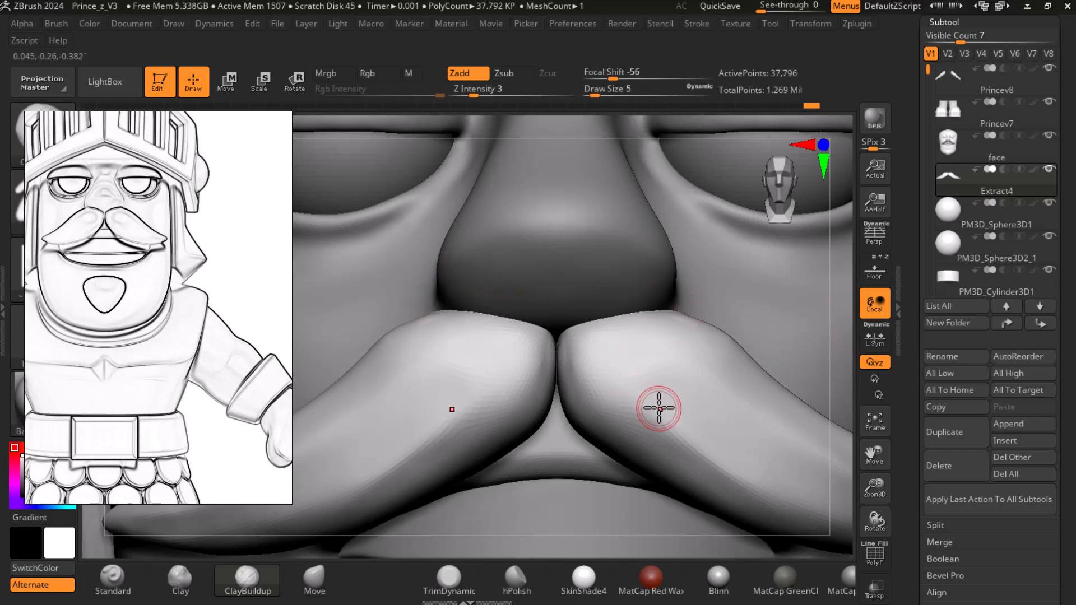
Add clay along the moustache's upper edge beneath the nose and smooth the upper edges at draw size 9.
key("f")
key("f")
left_click_drag(778, 517, 696, 395)
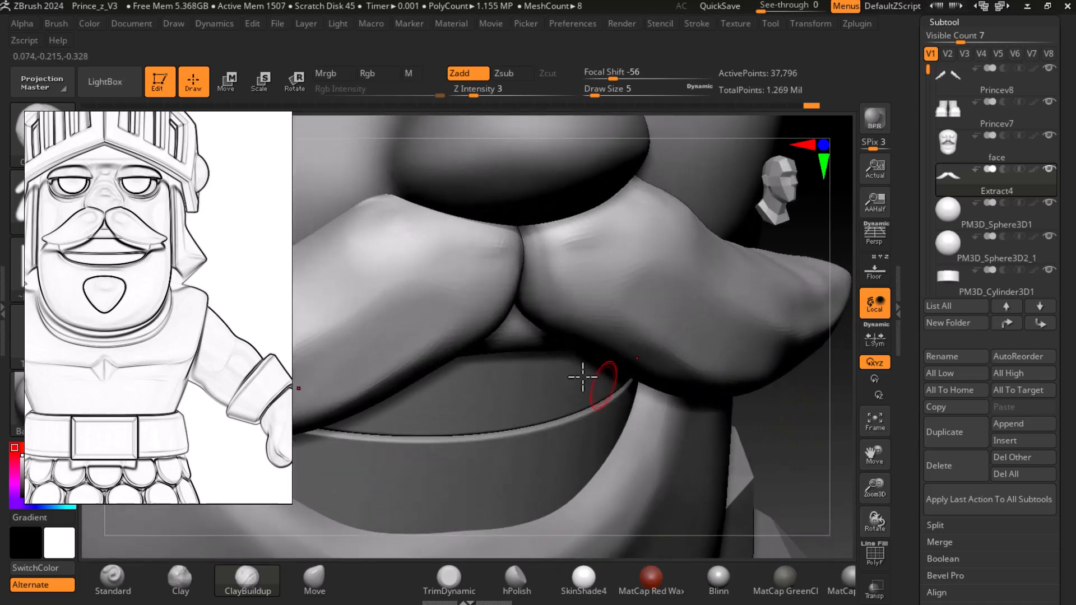
left_click_drag(427, 209, 443, 216)
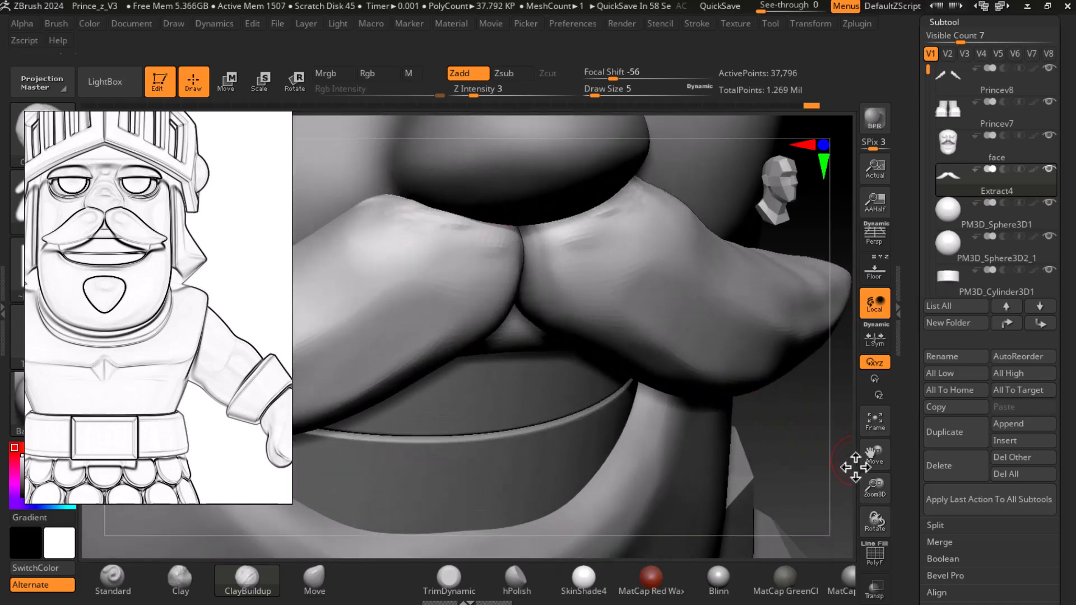
left_click_drag(843, 444, 838, 423, "shift")
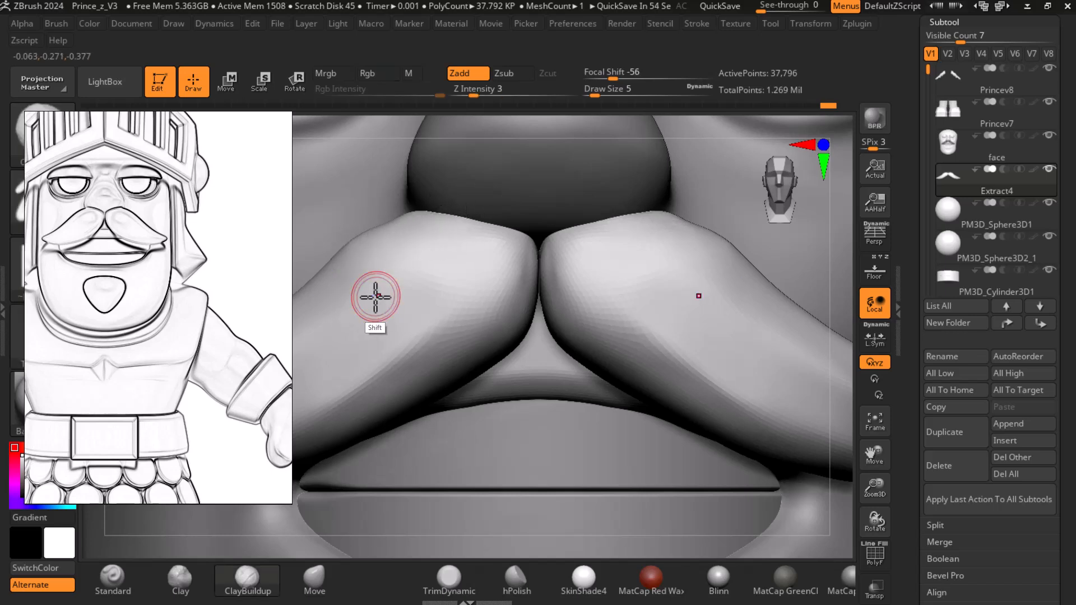
left_click_drag(381, 253, 351, 246, "shift")
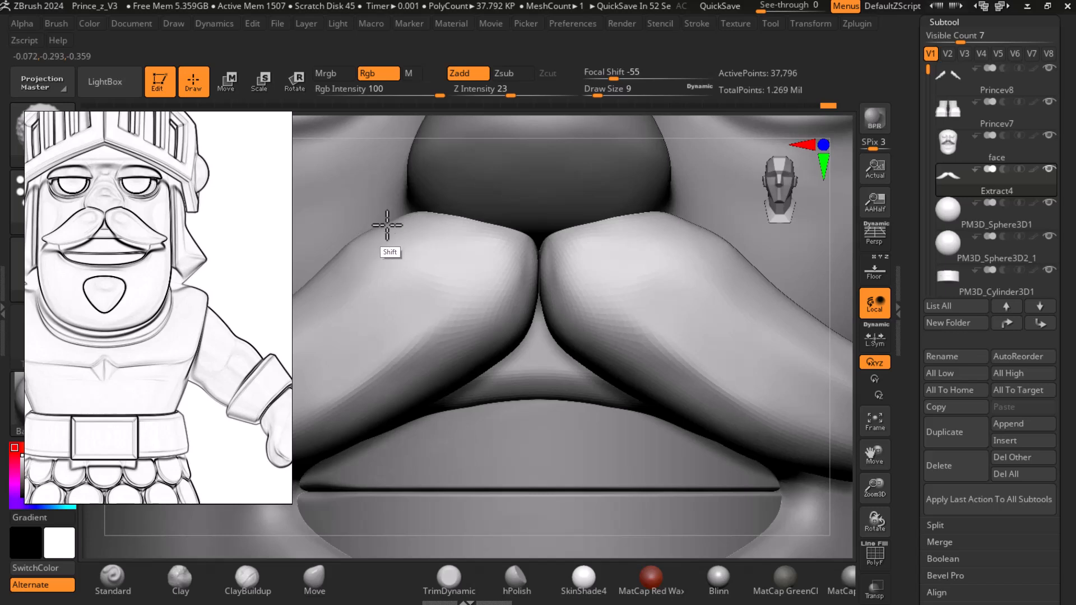
mouse_move(414, 217)
left_mouse_down()
mouse_move(442, 216)
mouse_move(439, 201)
left_mouse_up()
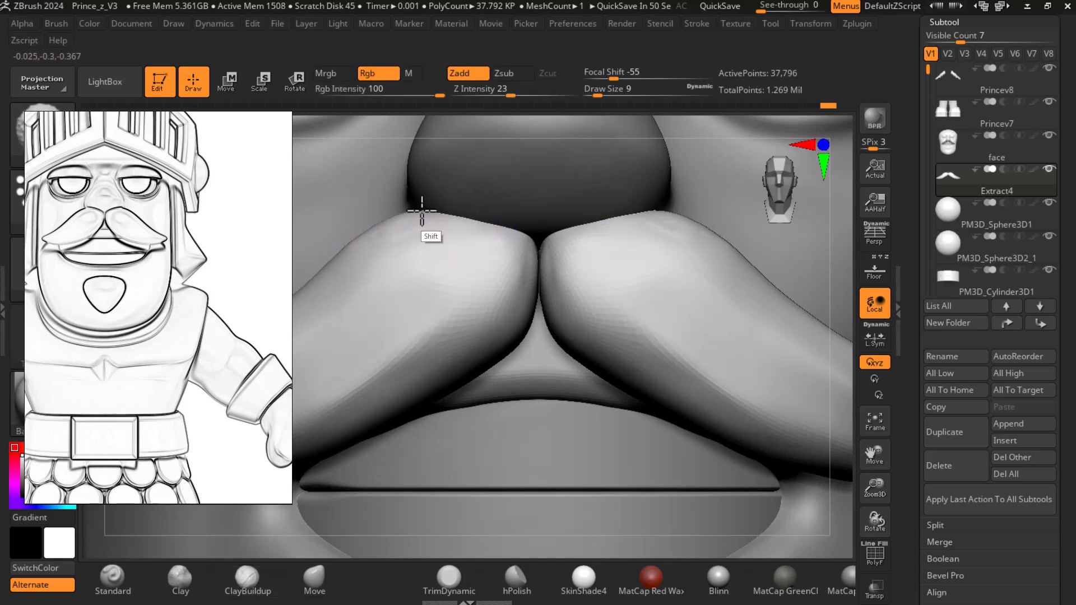
left_click_drag(665, 203, 706, 230, "shift")
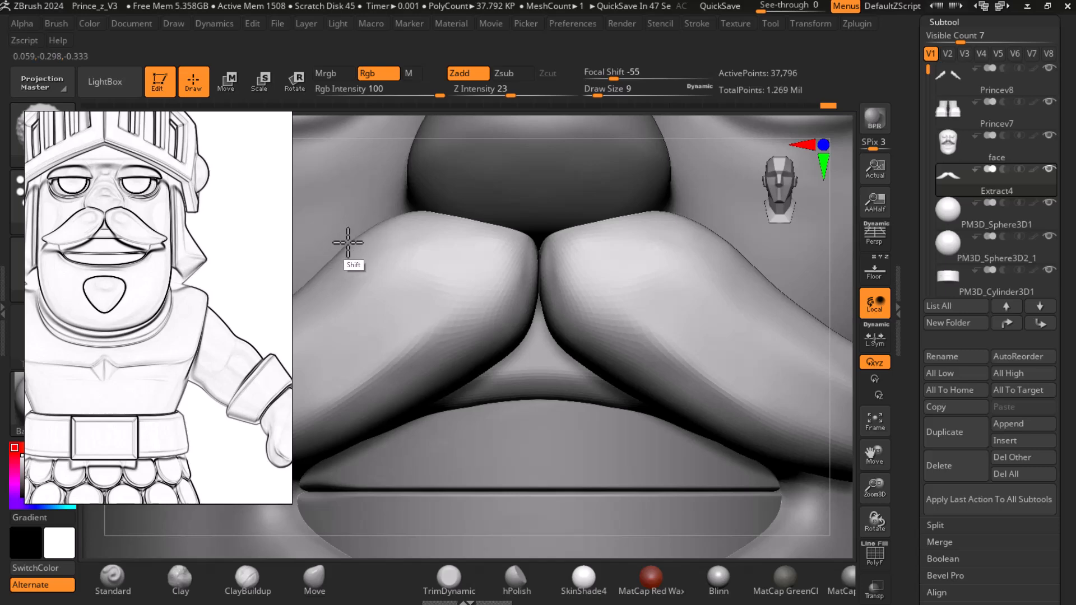
Adjust the moustache's lower edge above the upper lip with the Move brush at draw size 30.
key("f")
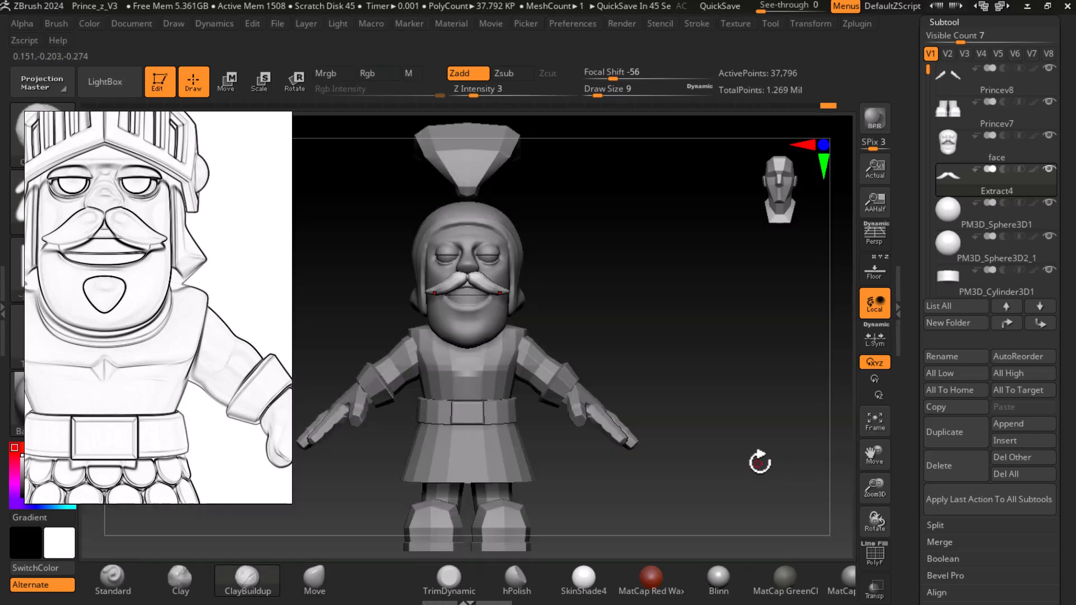
left_click_drag(793, 430, 805, 469, "alt")
left_click_drag(796, 401, 816, 450, "alt")
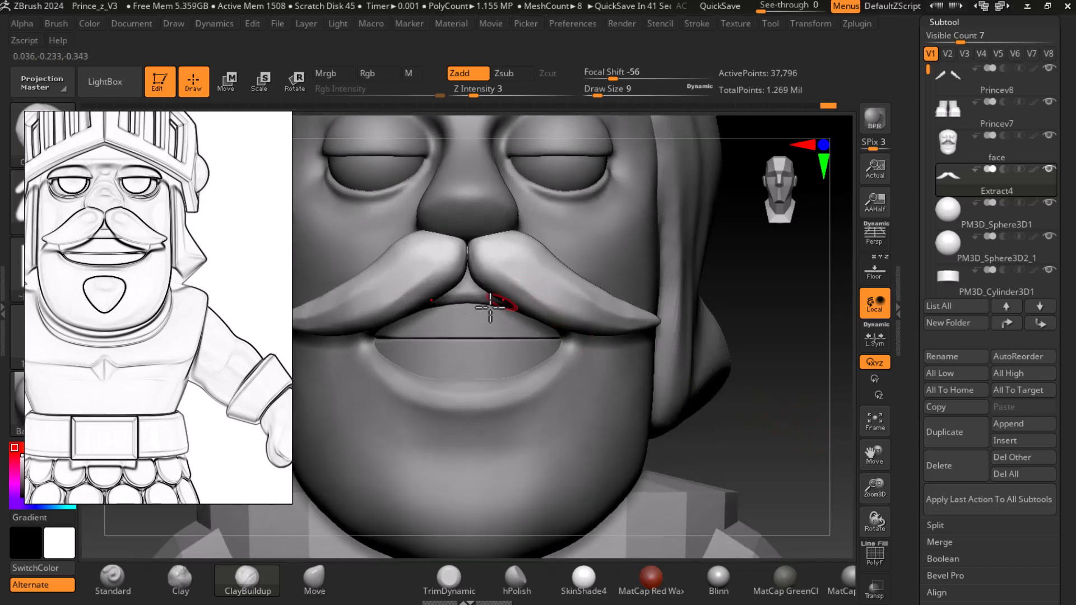
left_click(315, 578)
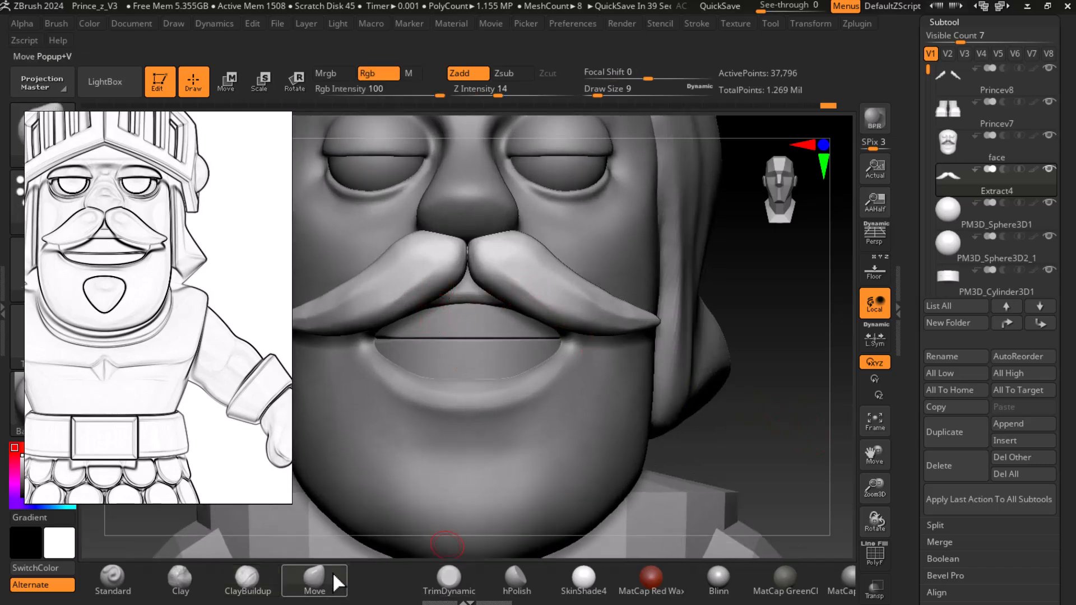
key("bracketright")
key("bracketright")
key("bracketright")
key("bracketright")
mouse_move(427, 306)
left_mouse_down()
mouse_move(442, 295)
mouse_move(435, 302)
left_mouse_up()
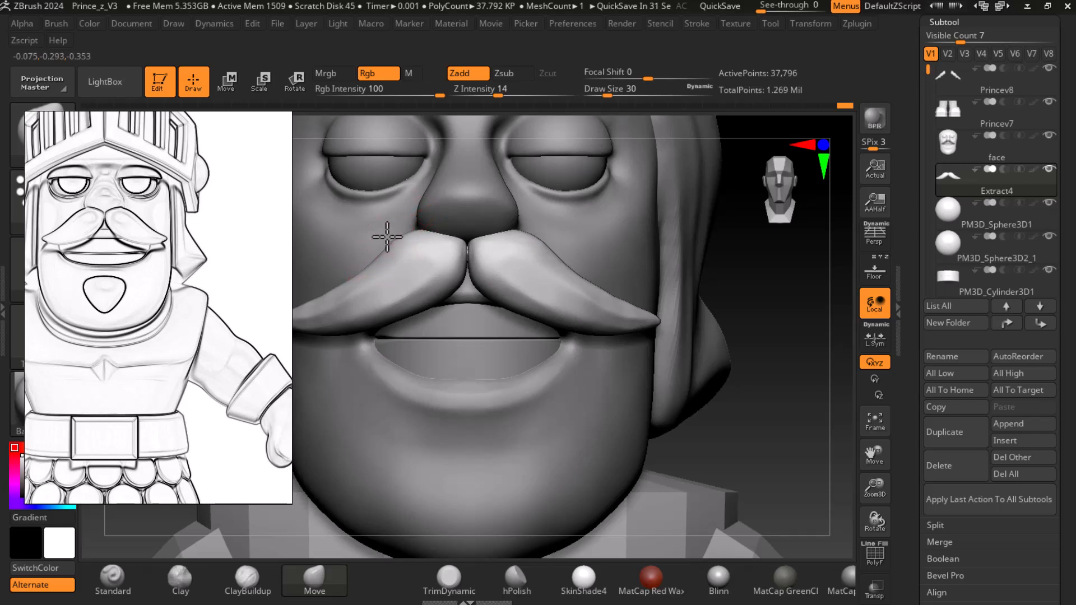
Refine the curve of the moustache's two halves with the Move brush at draw size 22.
key("bracketleft")
key("bracketleft")
key("bracketleft")
key("bracketleft")
mouse_move(392, 252)
left_mouse_down()
mouse_move(399, 245)
mouse_move(446, 289)
left_mouse_up()
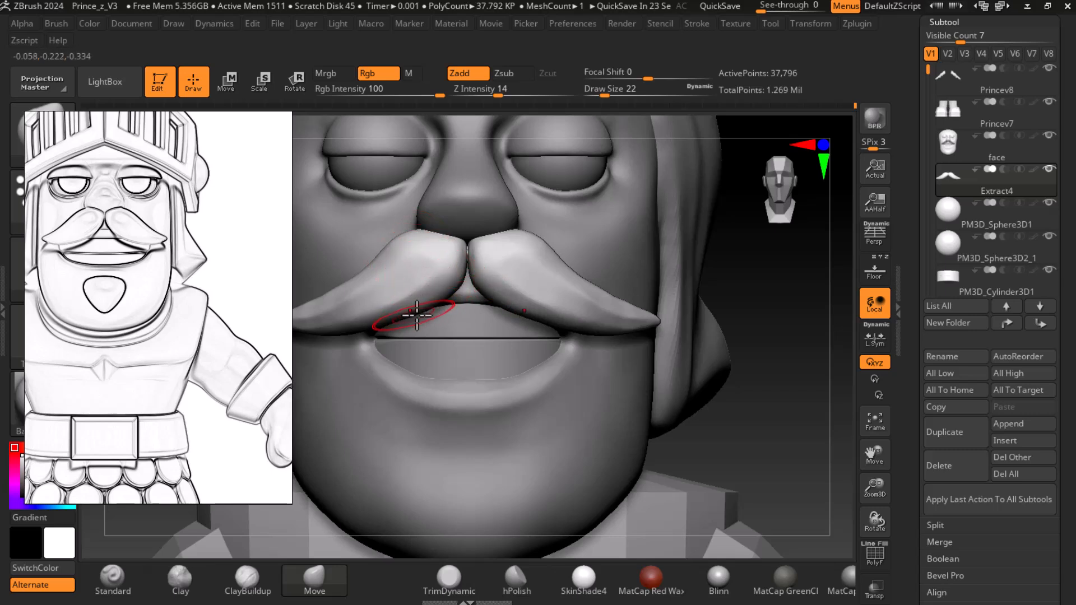
left_click_drag(744, 464, 794, 454, "alt")
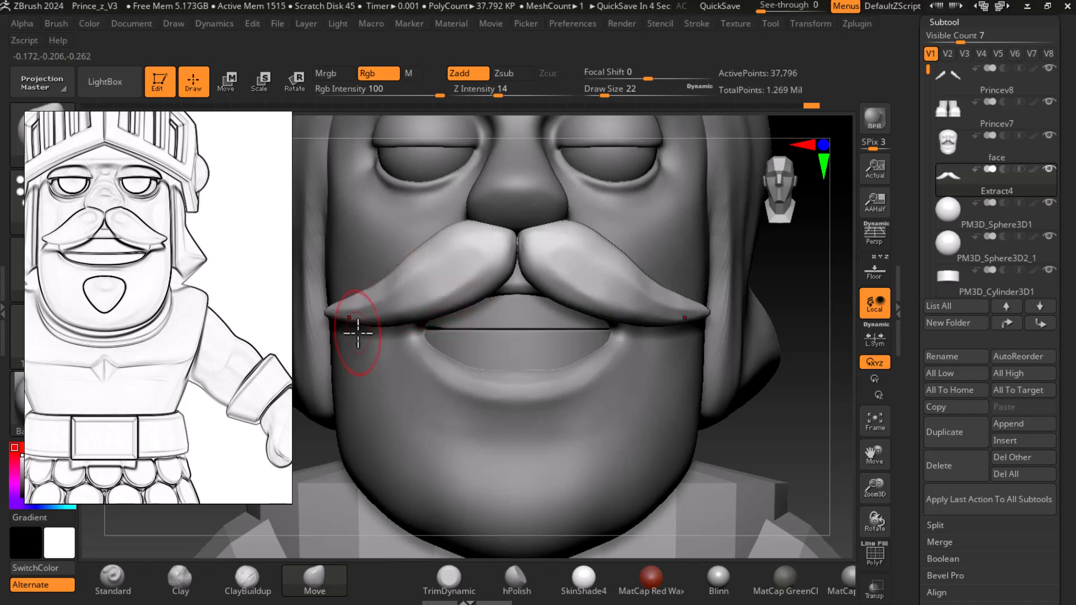
Bring the coloured three-quarter render of the prince's face into view on the reference board and enlarge it.
scroll(54, 331, "down", 7)
middle_click_drag(88, 298, 188, 316)
middle_click_drag(77, 264, 254, 308)
scroll(56, 307, "up", 2)
middle_click_drag(52, 306, 76, 316)
scroll(107, 336, "up", 5)
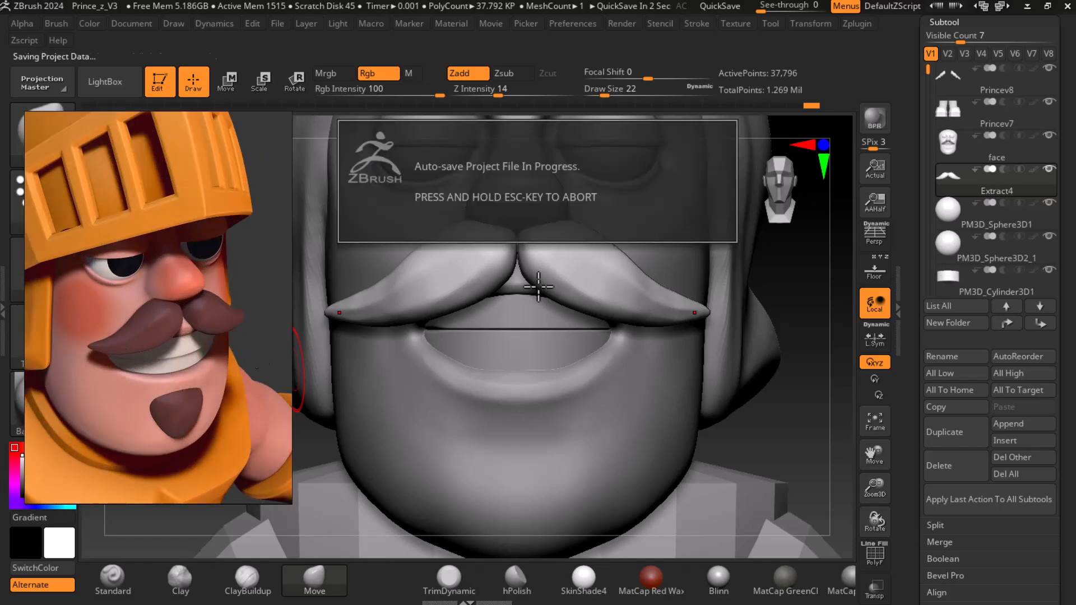
left_click_drag(780, 355, 836, 394)
key("shift")
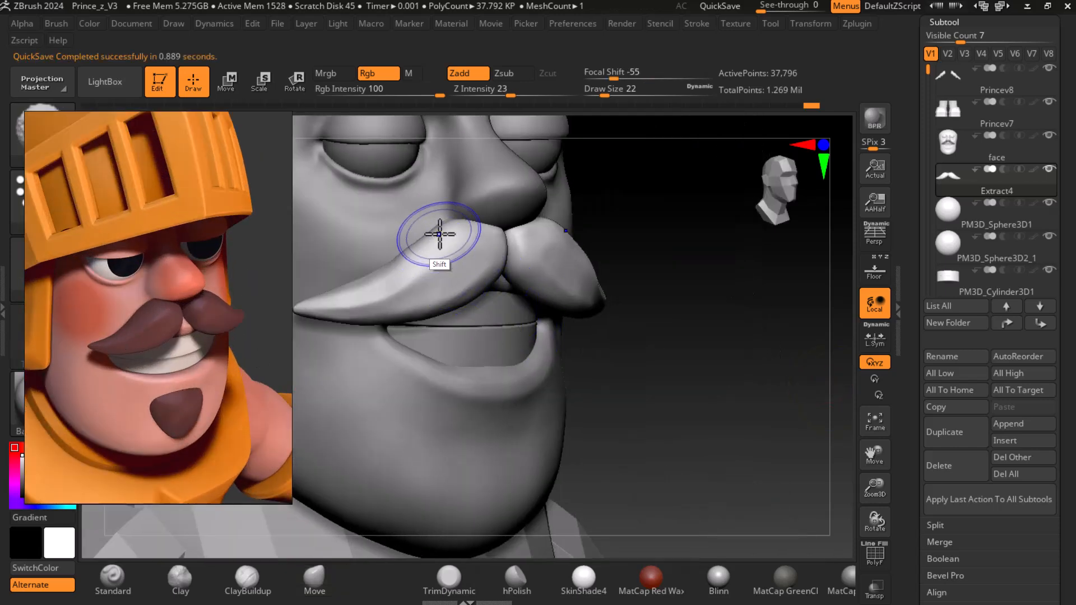
mouse_move(762, 454)
left_mouse_down("alt")
mouse_move(730, 365)
mouse_move(780, 361)
left_mouse_up("alt")
key("super")
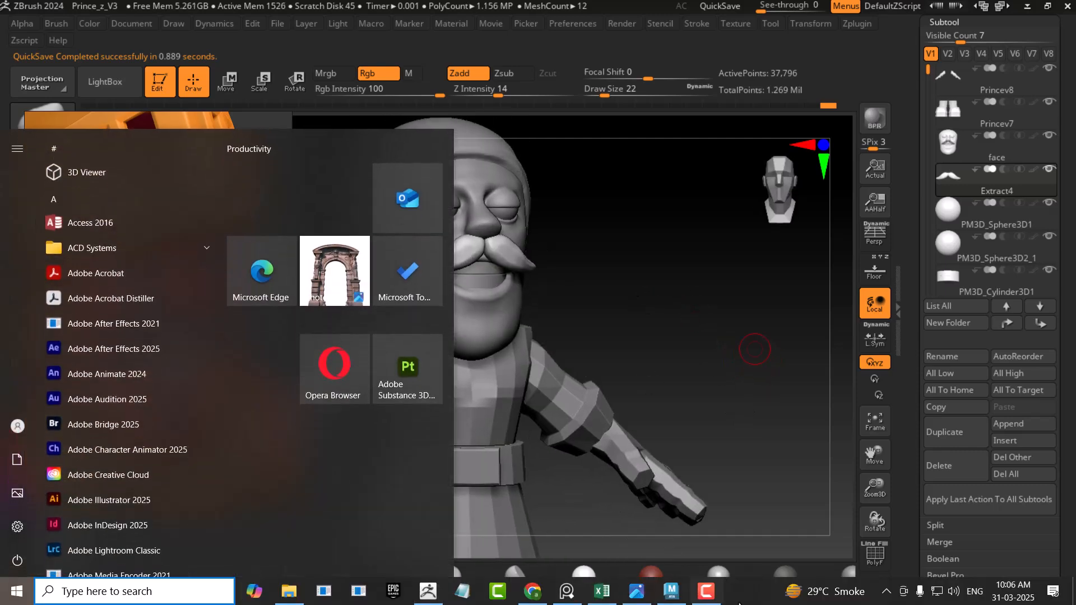
left_click(715, 596)
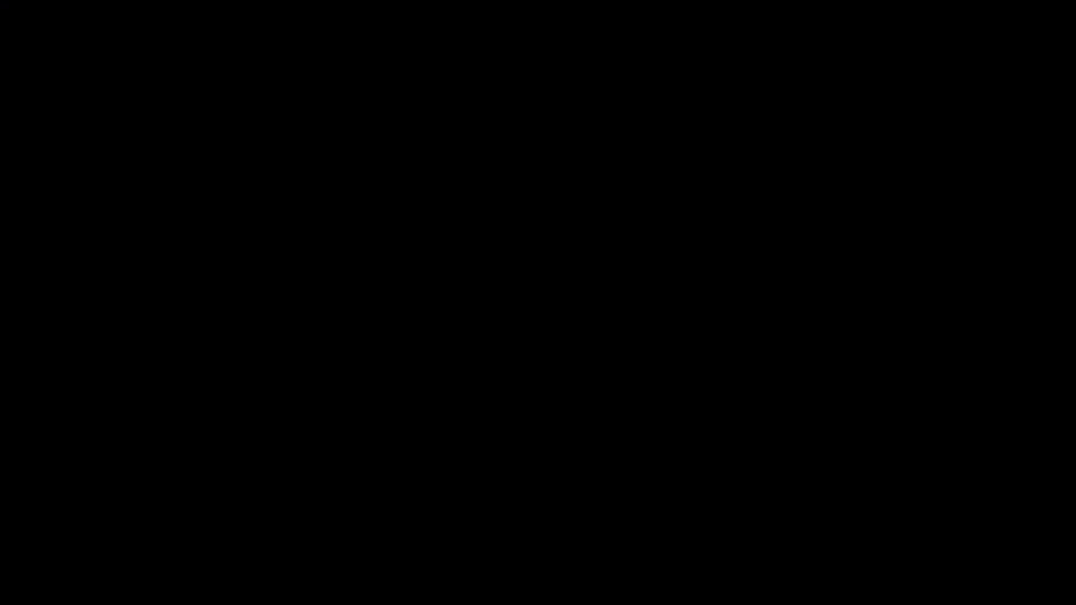